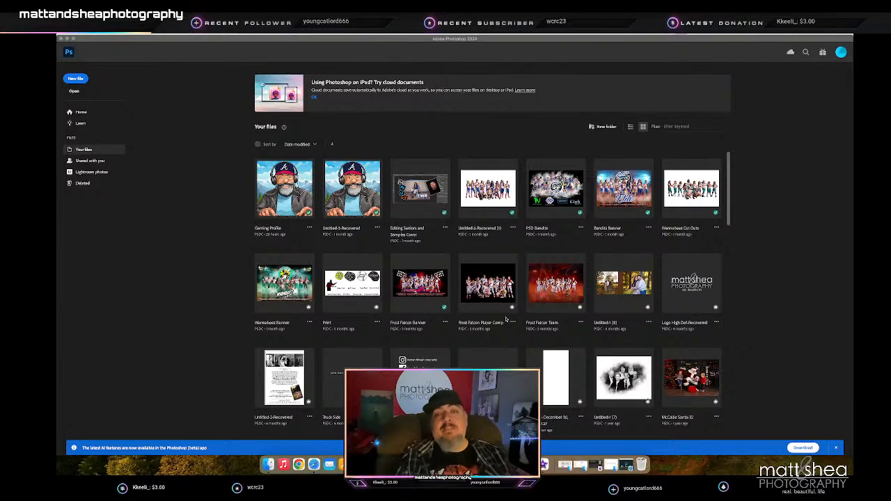
# - Switch to Lightroom Classic and open the first family portrait after the teddy bear shots in Survey view
pyautogui.hotkey('ctrl', 'Right')
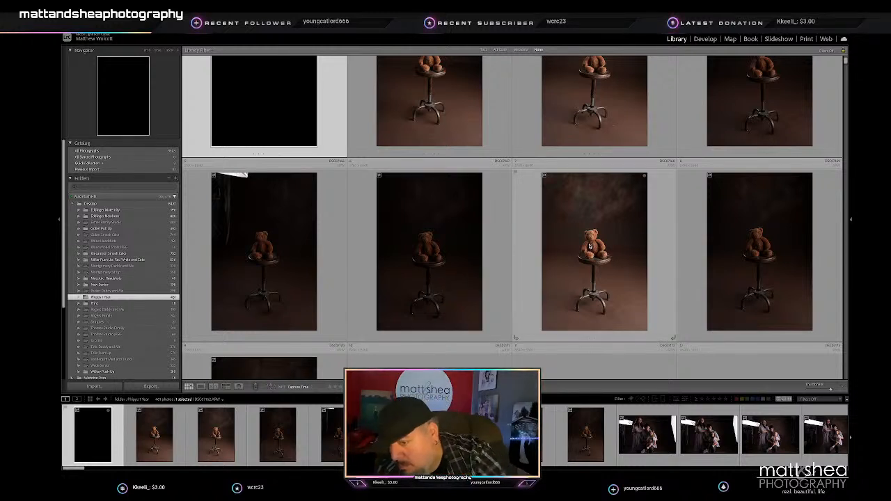
pyautogui.scroll(-5, 589, 246)
pyautogui.scroll(-3, 635, 227)
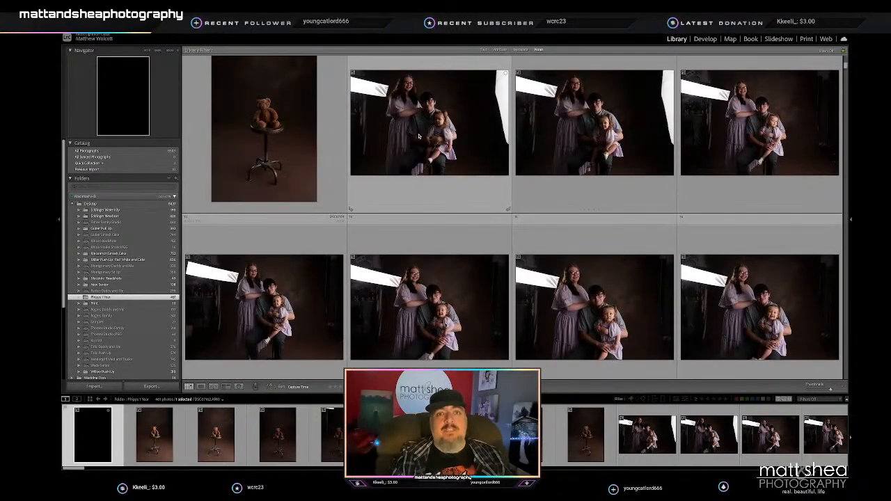
pyautogui.click(420, 137)
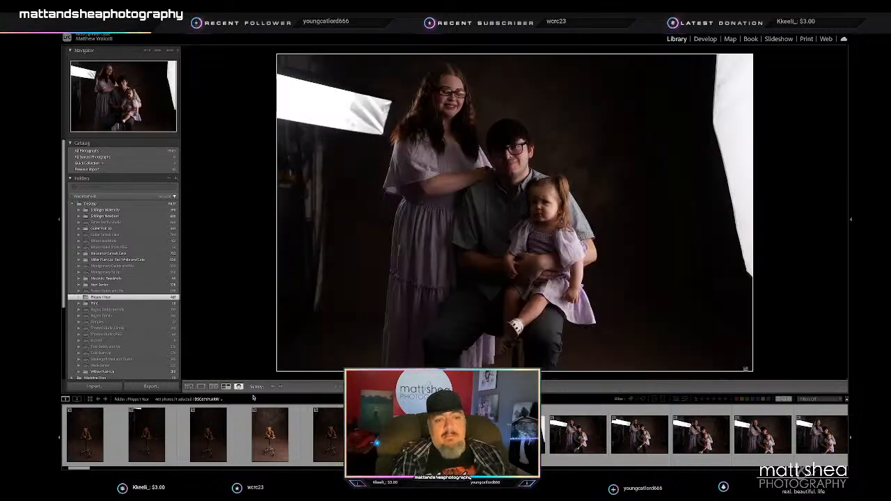
pyautogui.click(226, 386)
pyautogui.hotkey('ctrl', 'Right')
pyautogui.press('Right')
pyautogui.press('Right')
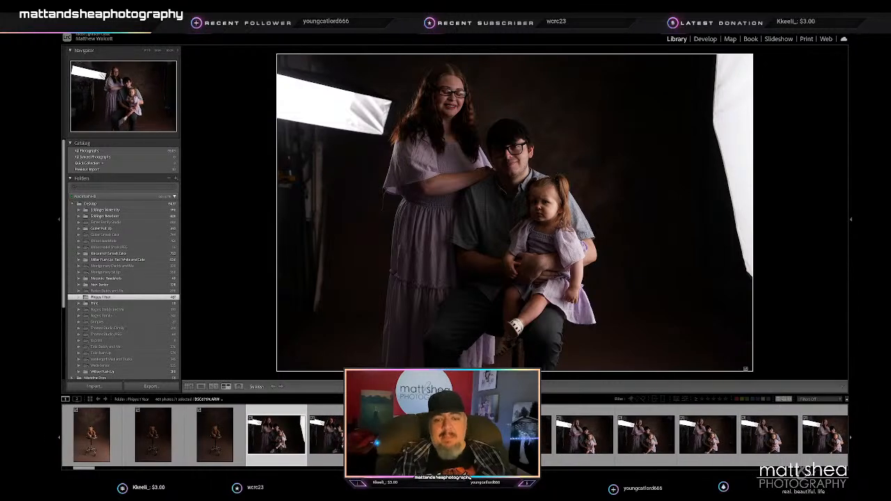
# - Add the next three family portraits to the selection to compare four shots side by side
pyautogui.hotkey('shift', 'Right')
pyautogui.hotkey('shift', 'Right')
pyautogui.hotkey('shift', 'Right')
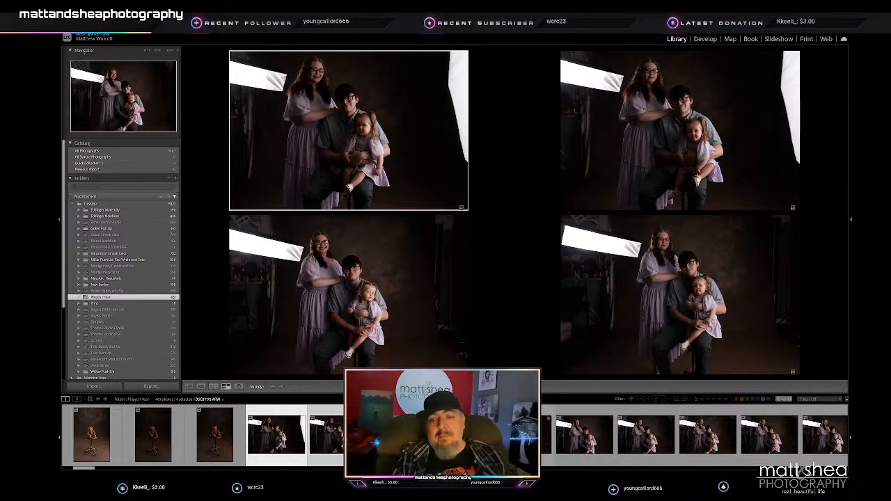
# - Show a single seated family portrait in which all three are smiling and rate it 2 stars
pyautogui.click(544, 433)
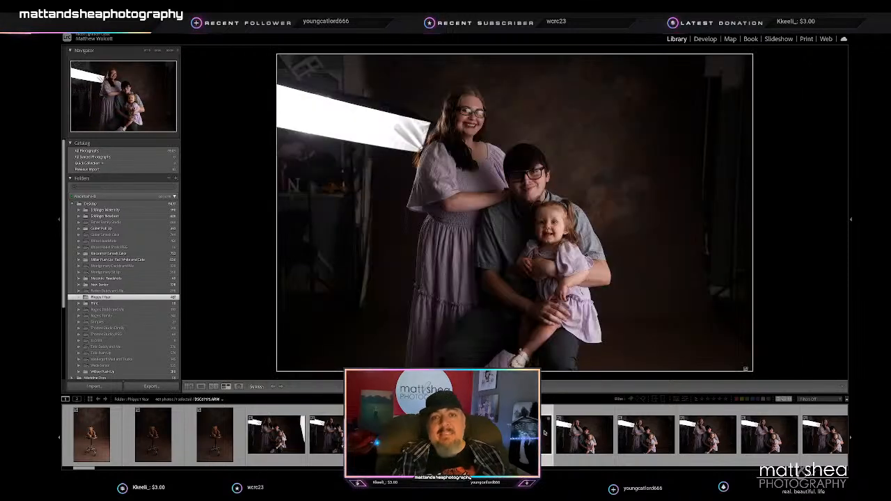
pyautogui.click(594, 430)
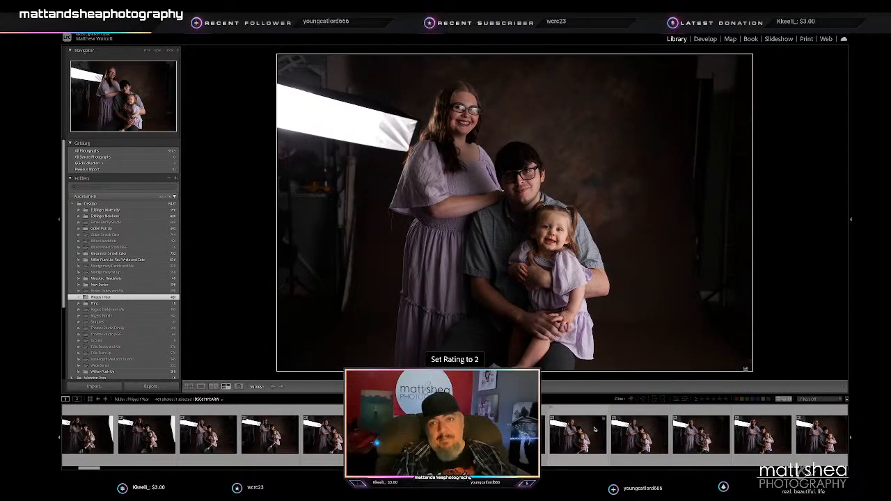
pyautogui.press('2')
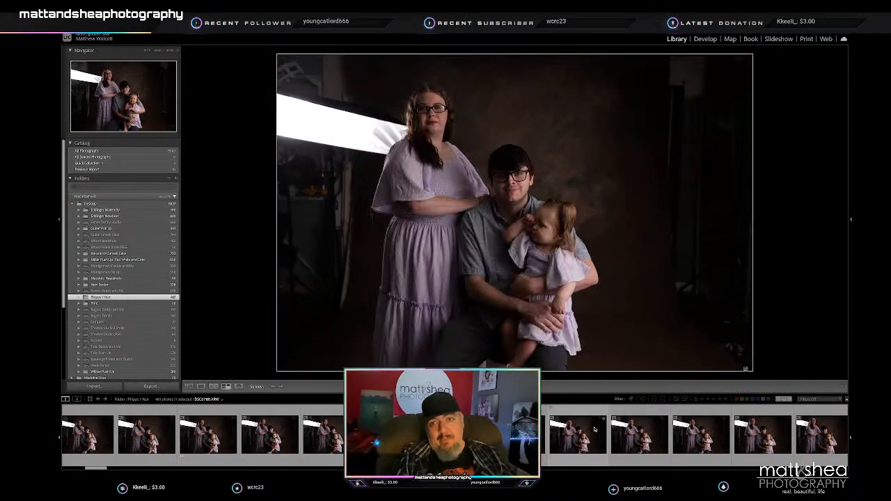
# - Go through the following seated family portraits and rate the shot with the laughing toddler 2 stars
pyautogui.press('Right')
pyautogui.press('Right')
pyautogui.press('Right')
pyautogui.press('Right')
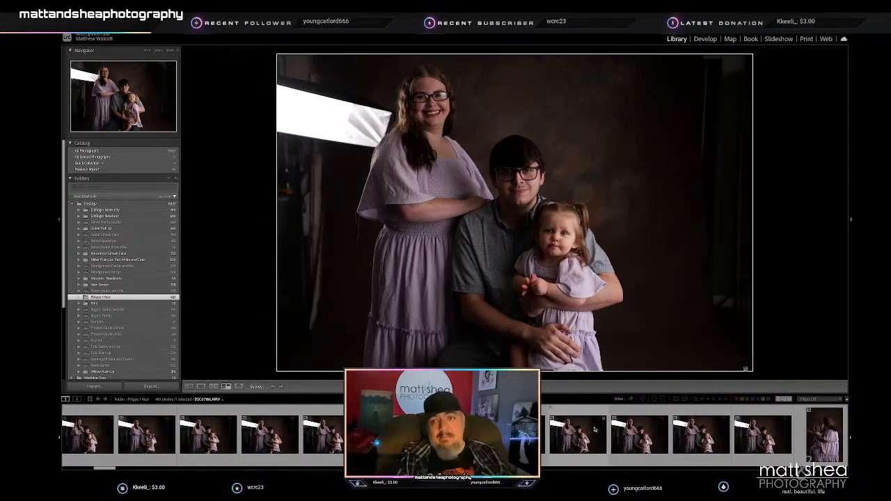
pyautogui.press('Right')
pyautogui.press('Right')
pyautogui.press('Right')
pyautogui.press('Right')
pyautogui.press('Right')
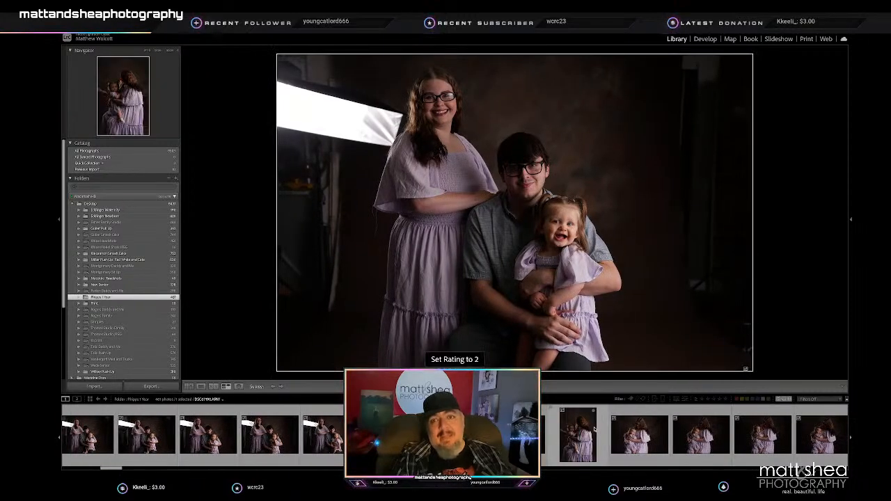
# - Return to the earlier seated family portraits and compare everyone's expressions again
pyautogui.press('Right')
pyautogui.press('Right')
pyautogui.press('Right')
pyautogui.press('Right')
pyautogui.press('Right')
pyautogui.press('Right')
pyautogui.press('Right')
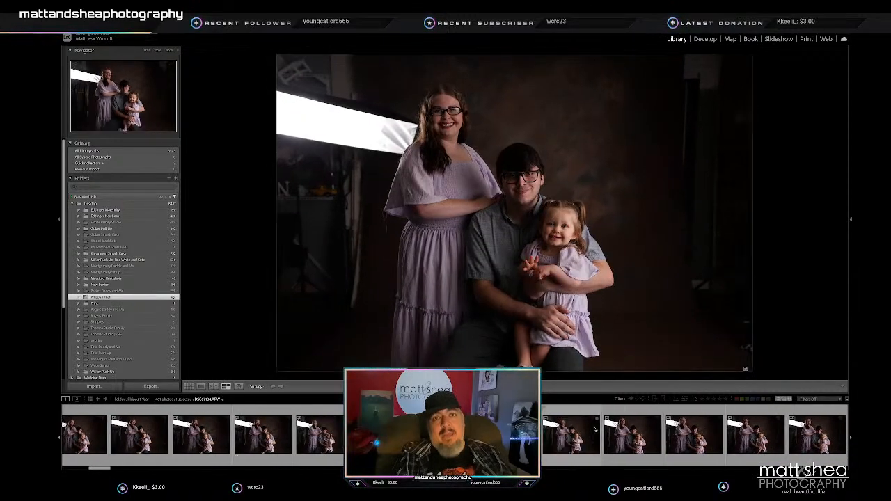
pyautogui.press('Right')
pyautogui.press('Right')
pyautogui.press('Right')
pyautogui.press('Right')
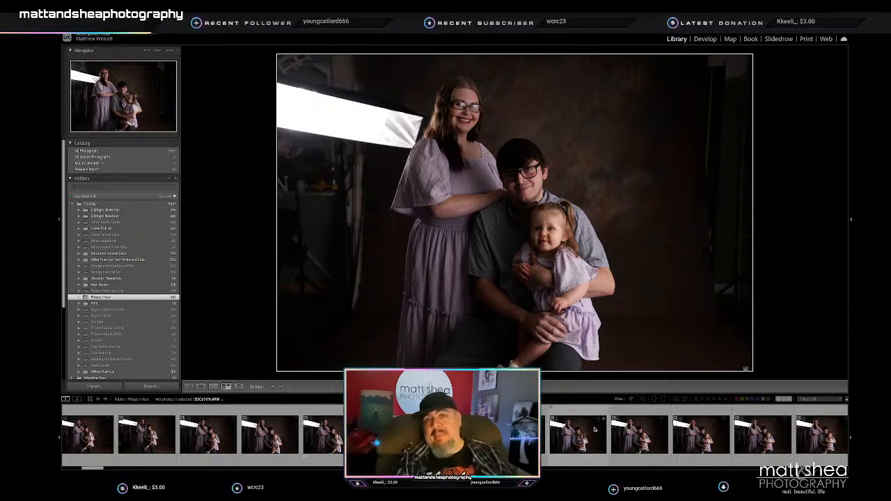
pyautogui.press('Right')
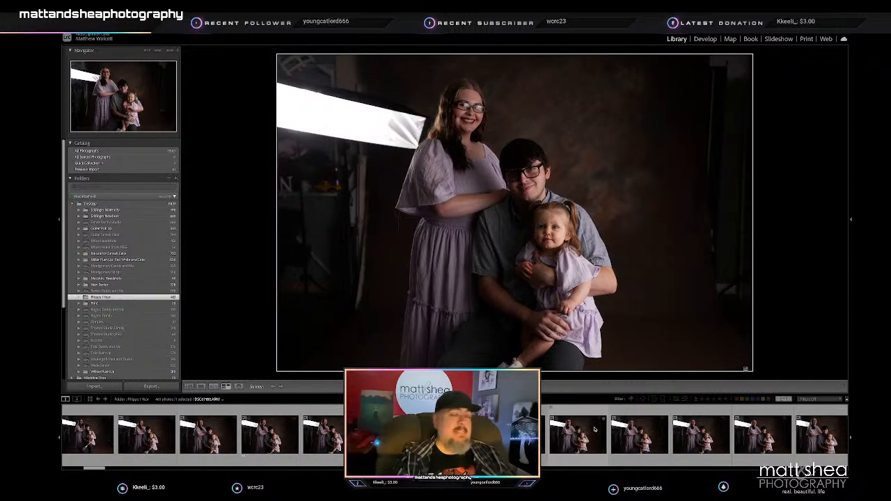
pyautogui.press('Right')
pyautogui.press('Right')
pyautogui.press('Right')
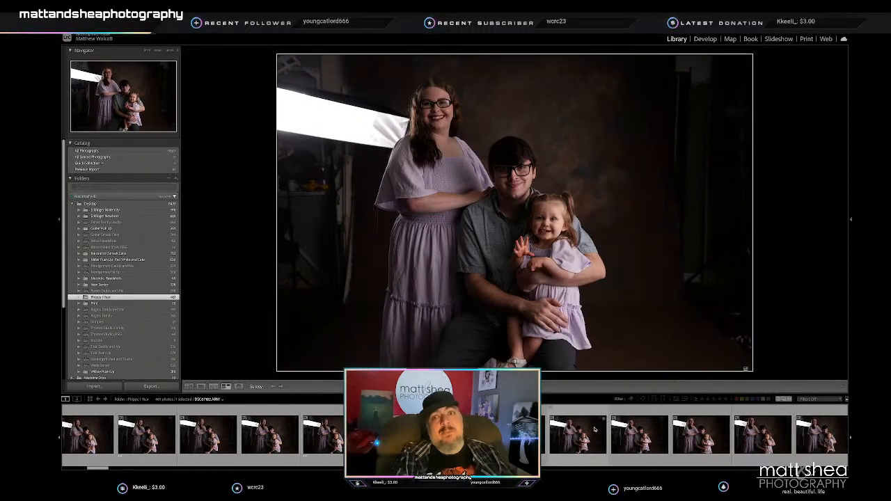
# - Rate another open-mouthed toddler smile near the end of the seated family series 2 stars
pyautogui.press('Right')
pyautogui.press('Right')
pyautogui.press('Right')
pyautogui.press('Right')
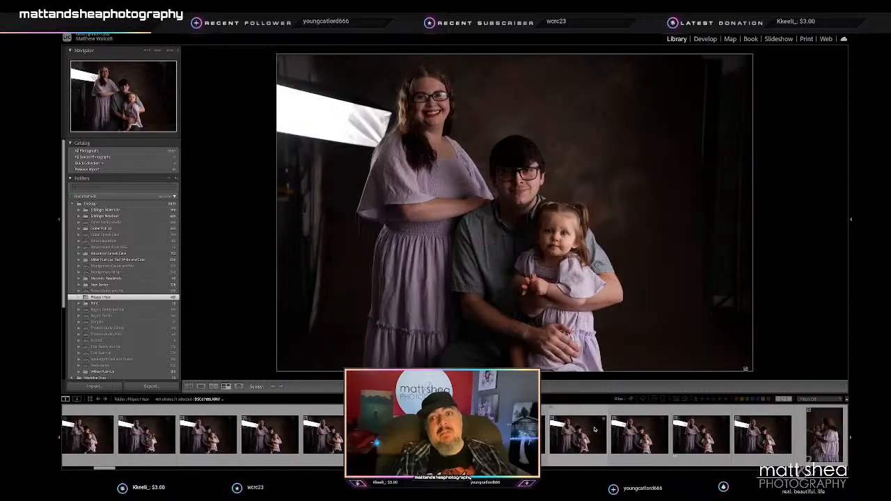
pyautogui.press('Right')
pyautogui.press('Right')
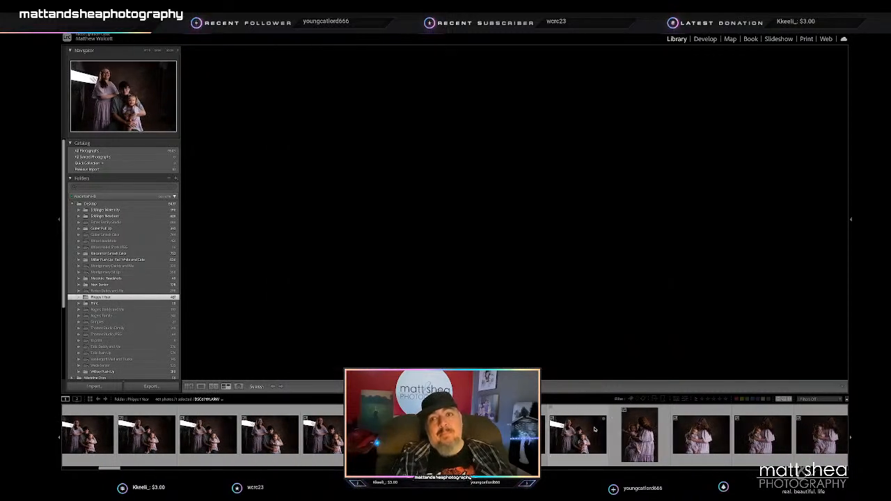
pyautogui.press('0')
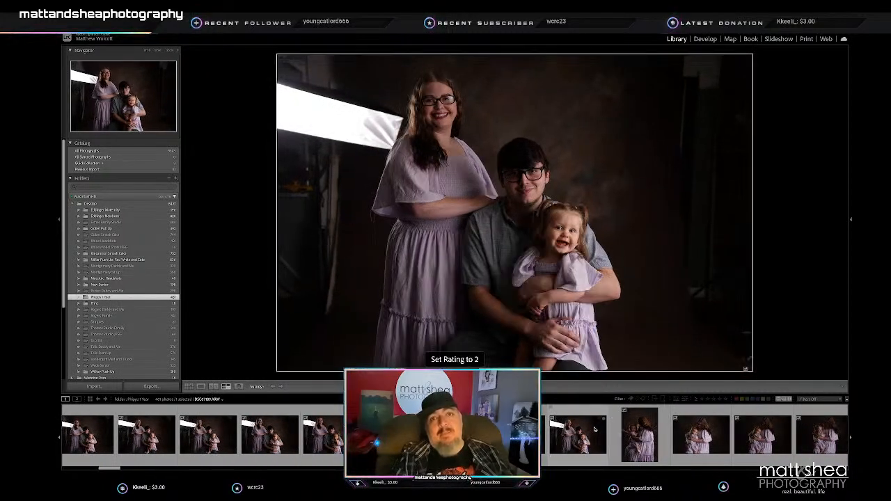
# - Rate the horizontal portrait of the mother looking down at the toddler in her arms 2 stars
pyautogui.press('Right')
pyautogui.press('Right')
pyautogui.press('Right')
pyautogui.press('Right')
pyautogui.press('Right')
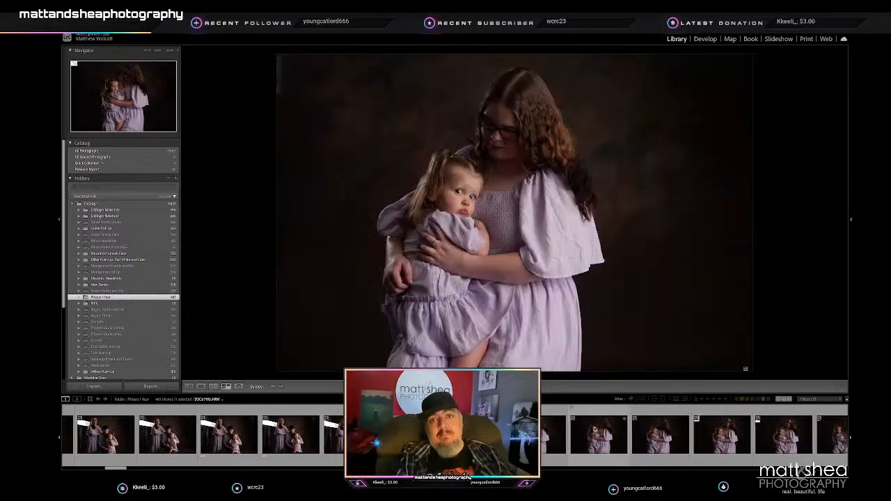
pyautogui.press('2')
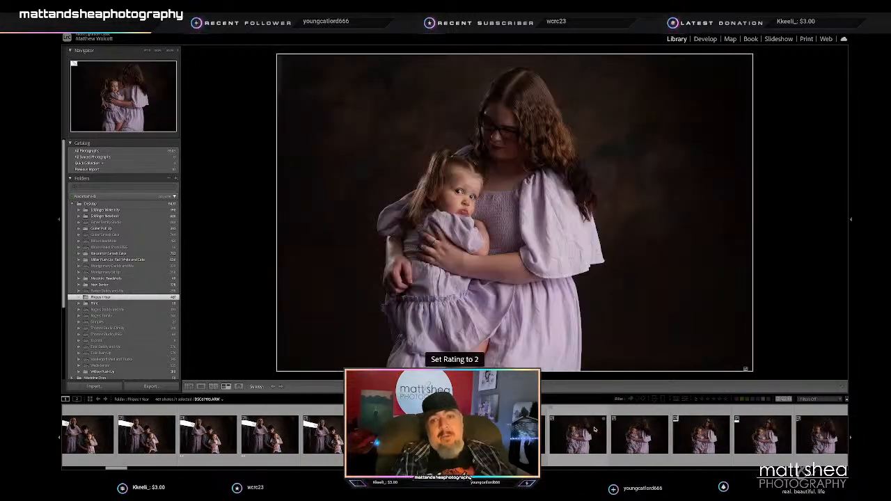
# - Go through the remaining mother-and-toddler portraits and rate a close-up of the toddler beside the mother's long hair 2 stars
pyautogui.press('Right')
pyautogui.press('Right')
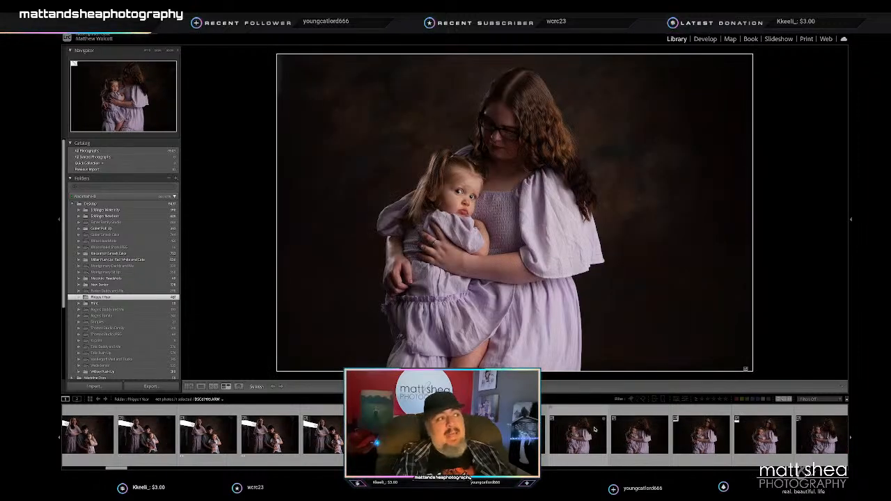
pyautogui.press('Right')
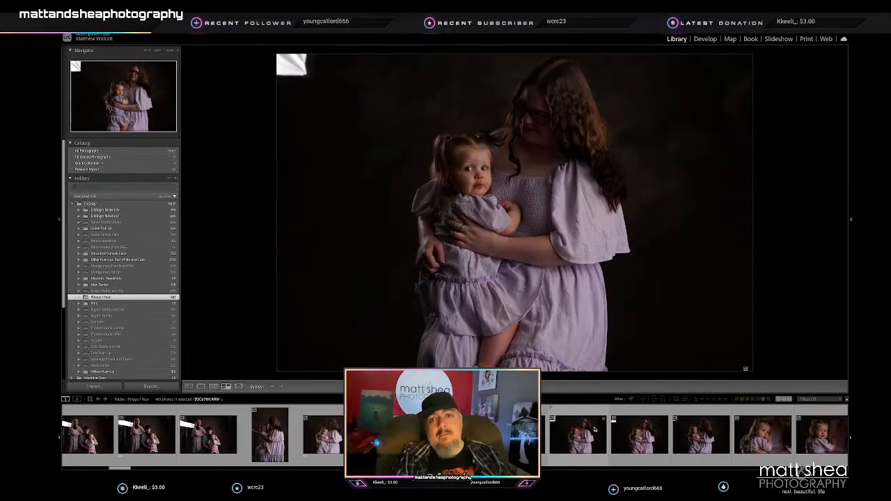
pyautogui.press('Right')
pyautogui.press('Right')
pyautogui.press('Right')
pyautogui.press('Right')
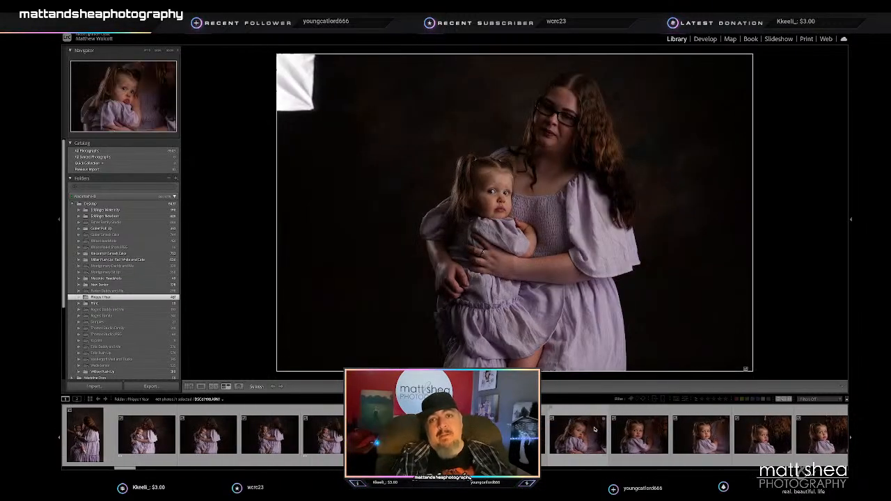
pyautogui.press('Right')
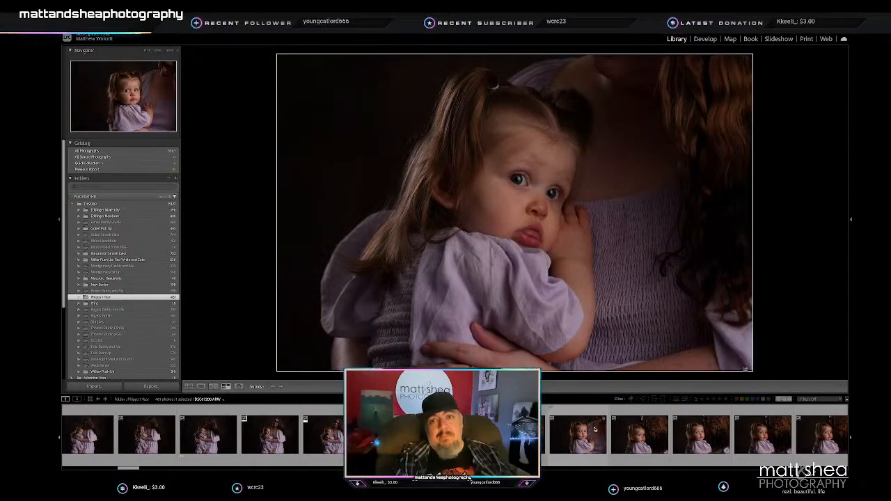
pyautogui.press('Right')
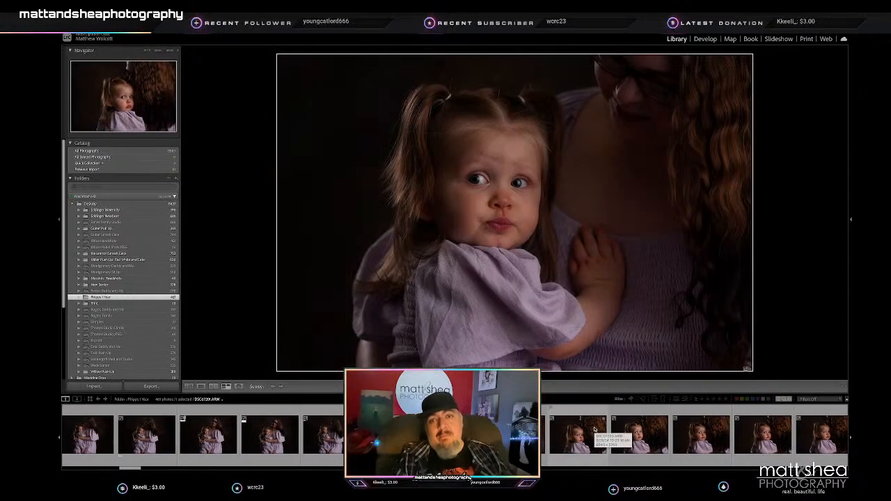
pyautogui.press('Right')
pyautogui.press('Right')
pyautogui.press('Right')
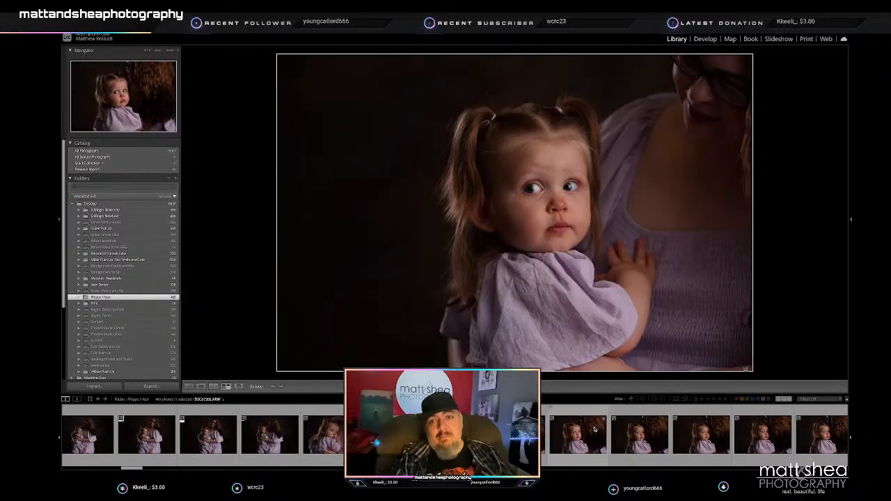
pyautogui.press('Right')
pyautogui.press('0')
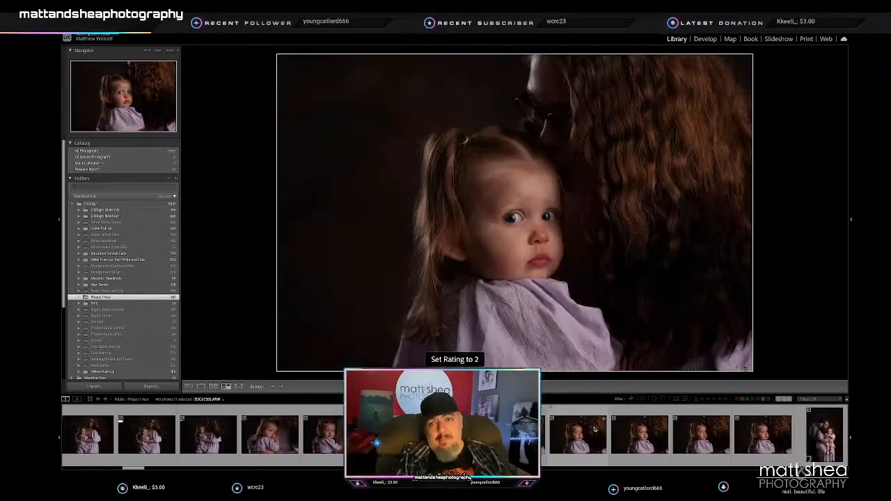
# - Review the remaining toddler close-ups and the vertical portraits of the family of three, comparing their expressions
pyautogui.press('Right')
pyautogui.press('Right')
pyautogui.press('Right')
pyautogui.press('Right')
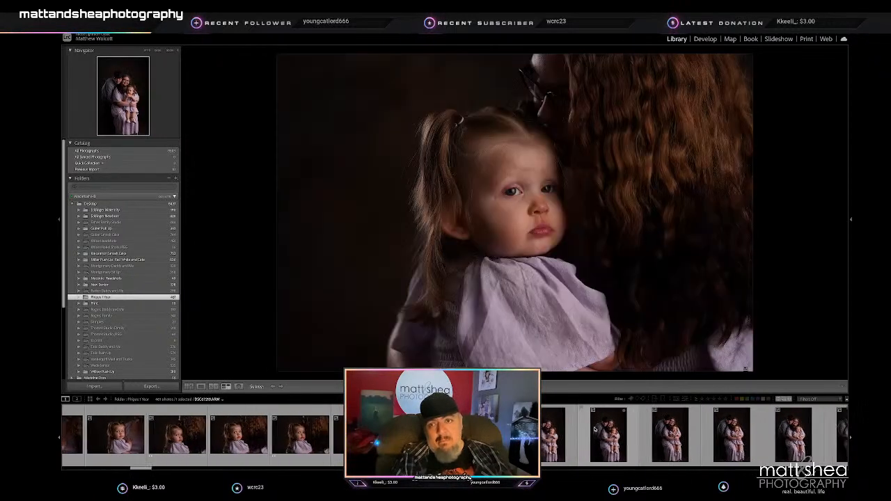
pyautogui.press('Right')
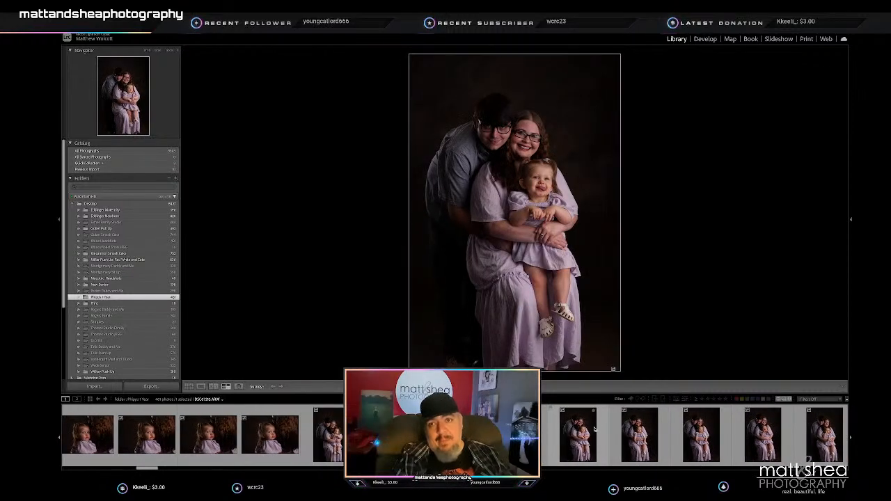
pyautogui.press('Right')
pyautogui.press('Right')
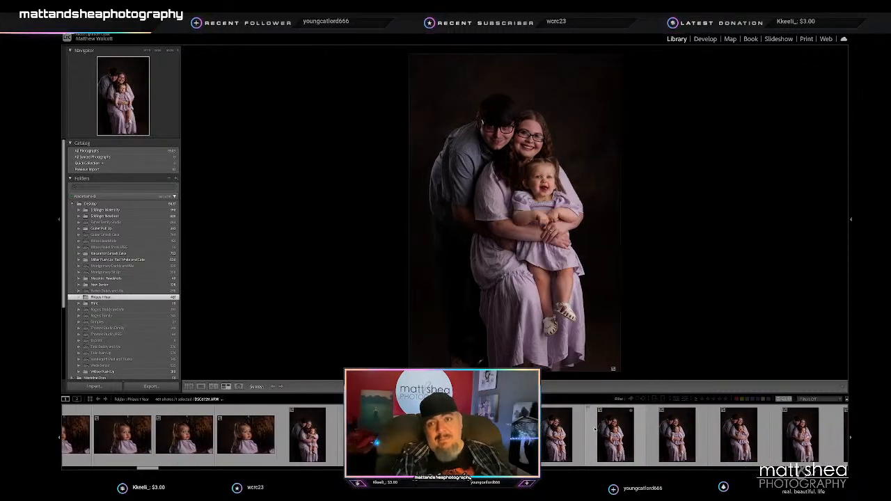
pyautogui.press('Right')
pyautogui.press('Right')
pyautogui.press('Right')
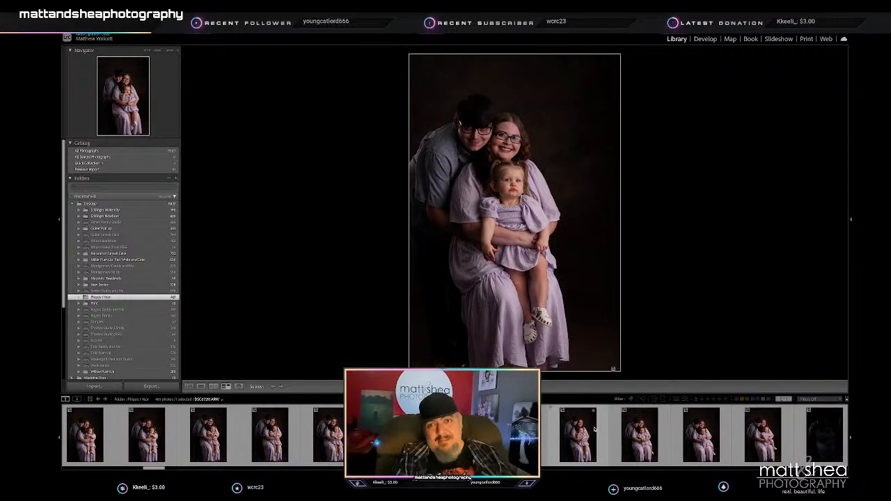
pyautogui.press('Right')
pyautogui.press('Right')
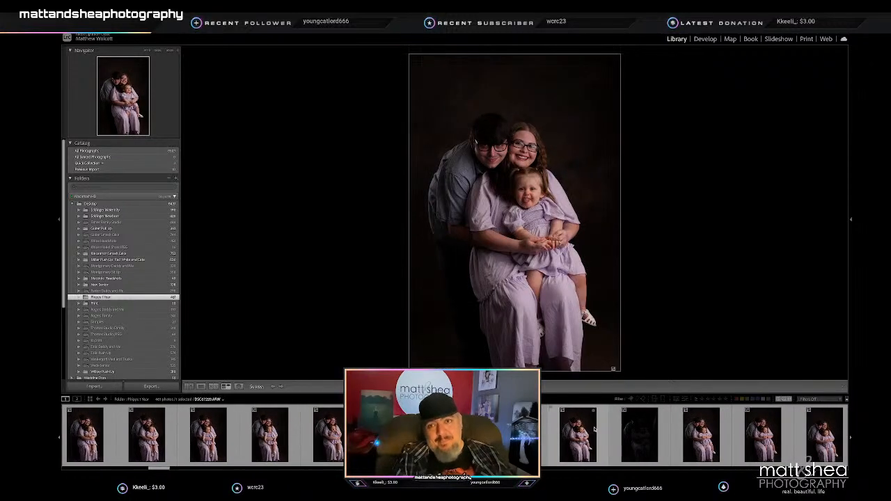
pyautogui.press('Right')
pyautogui.press('Right')
pyautogui.press('Right')
pyautogui.press('Right')
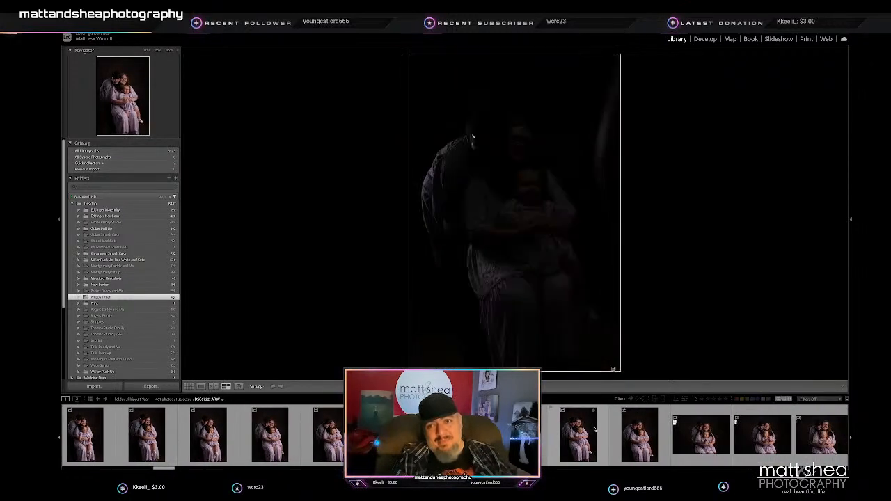
pyautogui.press('Right')
pyautogui.press('Right')
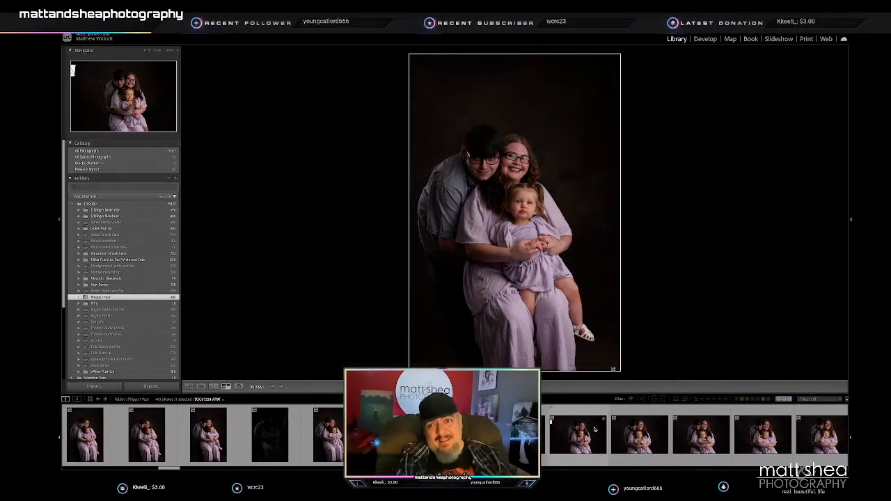
# - Go through the first horizontal portraits of all three and give a star rating to one with the toddler's hands raised
pyautogui.press('Right')
pyautogui.press('Right')
pyautogui.press('Right')
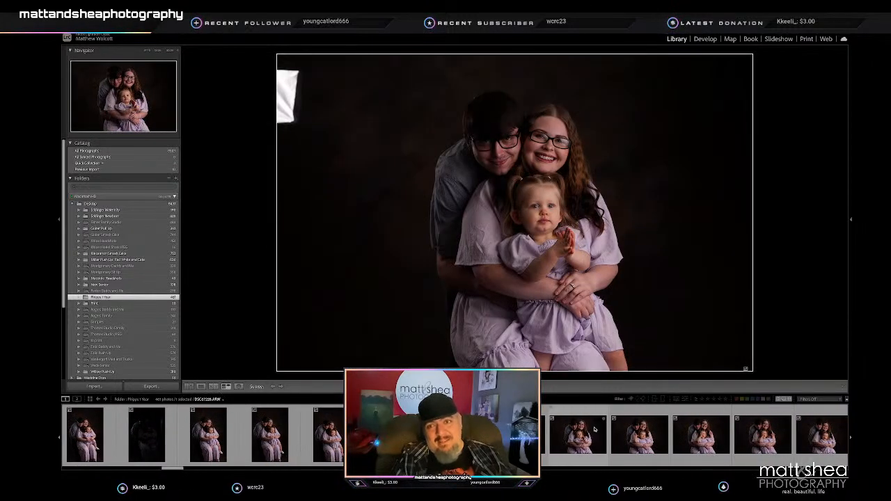
pyautogui.press('Right')
pyautogui.press('Right')
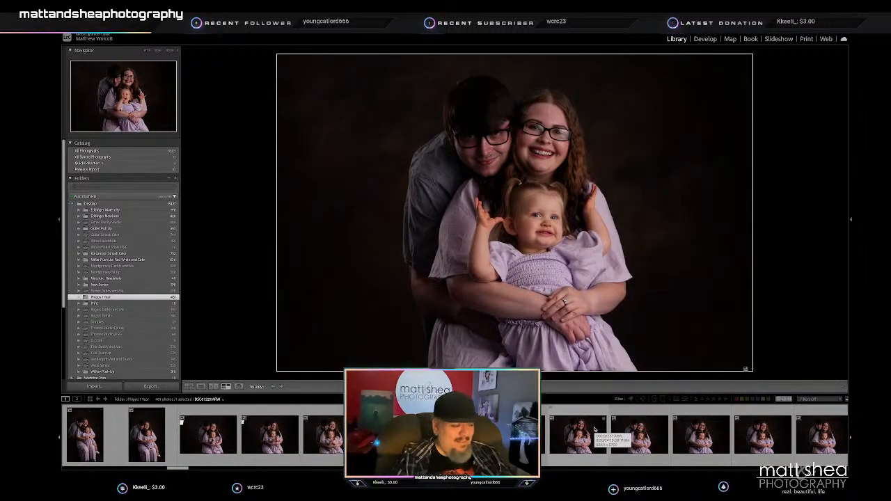
pyautogui.press('5')
# - Examine the remaining horizontal family portraits, the underexposed frames and the brighter vertical shots that follow
pyautogui.press('Right')
pyautogui.press('Right')
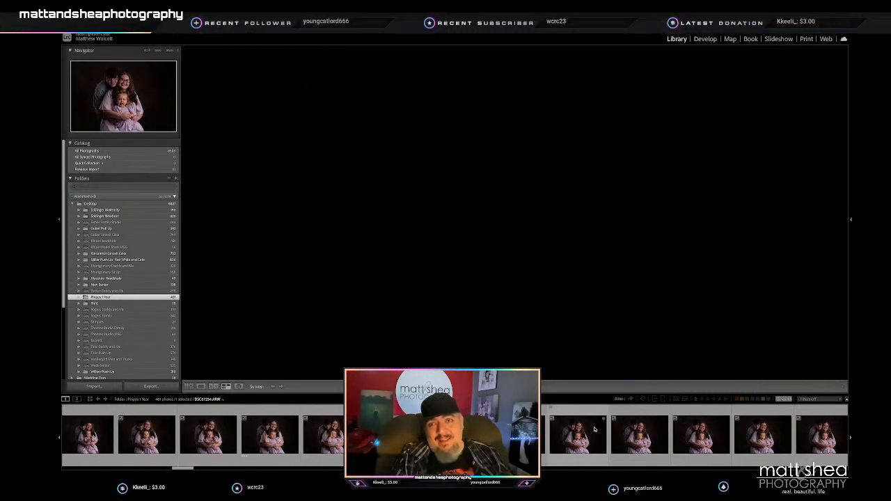
pyautogui.press('Right')
pyautogui.press('Right')
pyautogui.press('Right')
pyautogui.press('Right')
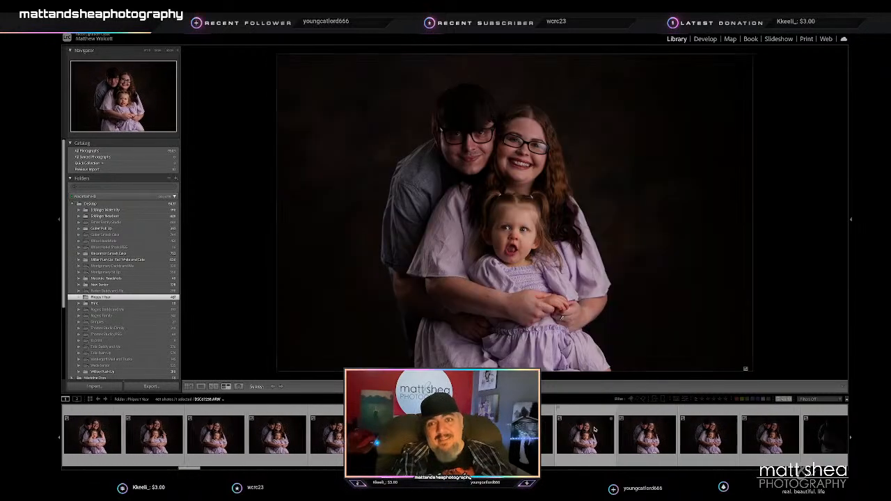
pyautogui.press('Right')
pyautogui.press('Right')
pyautogui.press('Right')
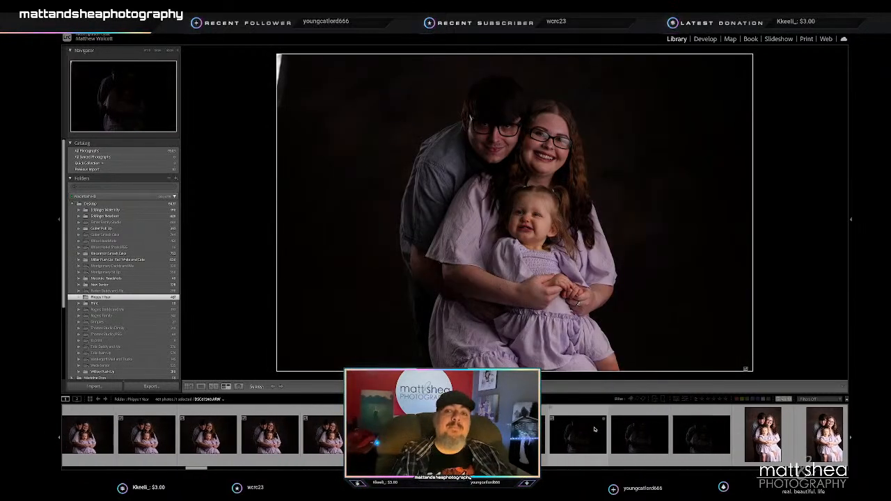
pyautogui.press('Right')
pyautogui.press('Right')
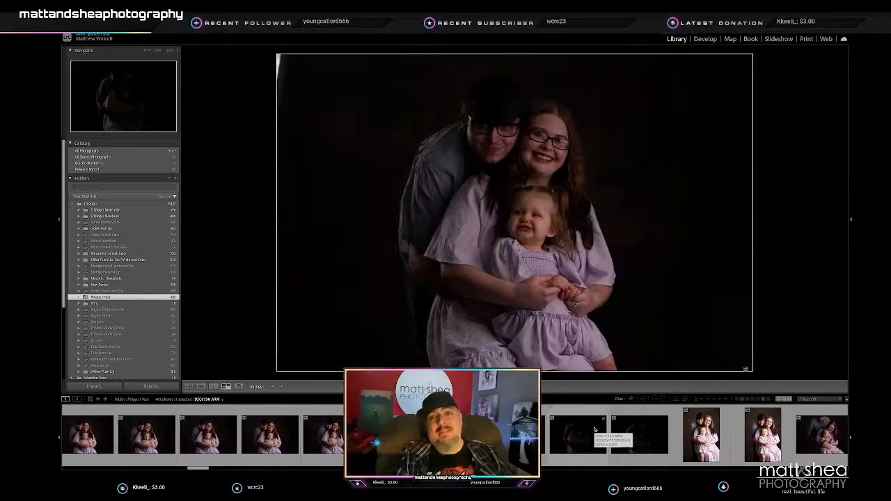
pyautogui.press('Right')
pyautogui.press('Right')
pyautogui.press('Right')
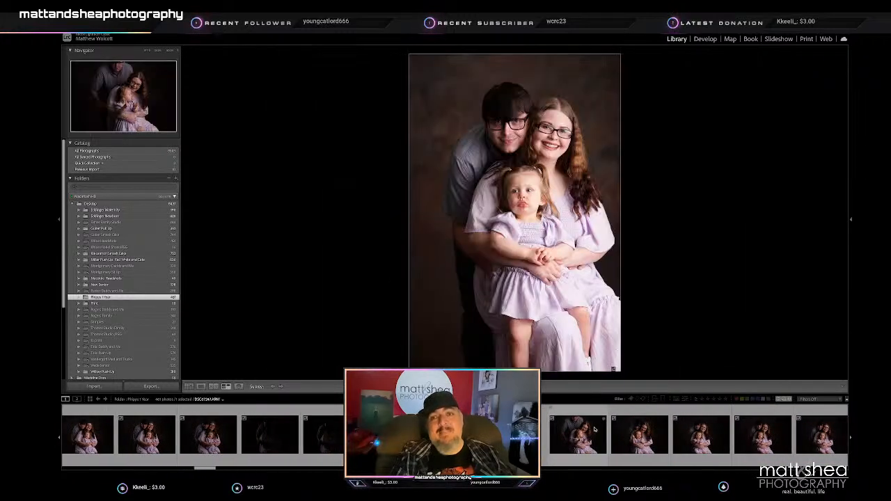
pyautogui.press('Right')
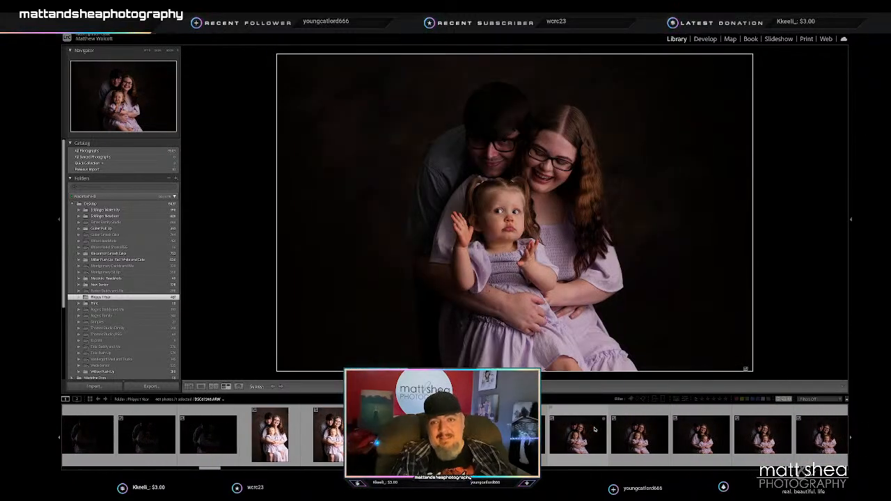
# - Rate a horizontal portrait of the toddler smiling on the mother's lap with the father behind 2 stars
pyautogui.press('Right')
pyautogui.press('Right')
pyautogui.press('Right')
pyautogui.press('Right')
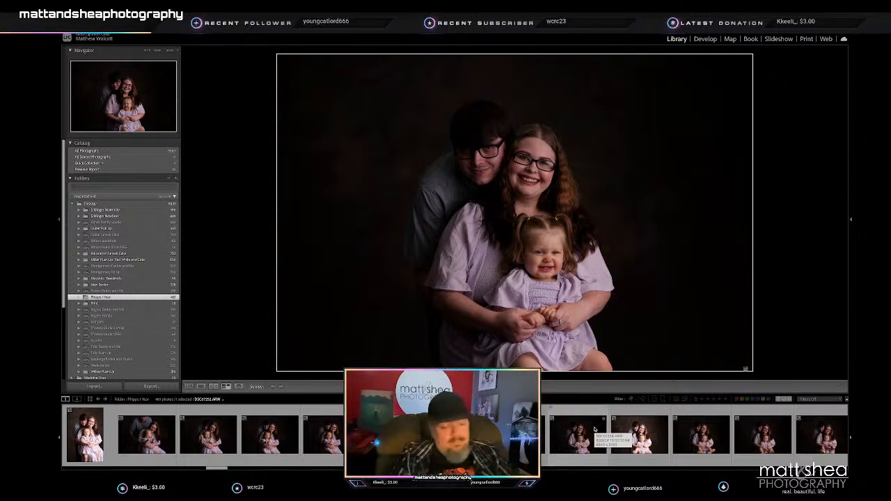
pyautogui.press('Right')
pyautogui.press('2')
# - Continue through the horizontal family series and rate the portraits with the toddler grinning broadly, one leg raised, 2 stars
pyautogui.press('Right')
pyautogui.press('Right')
pyautogui.press('Right')
pyautogui.press('Right')
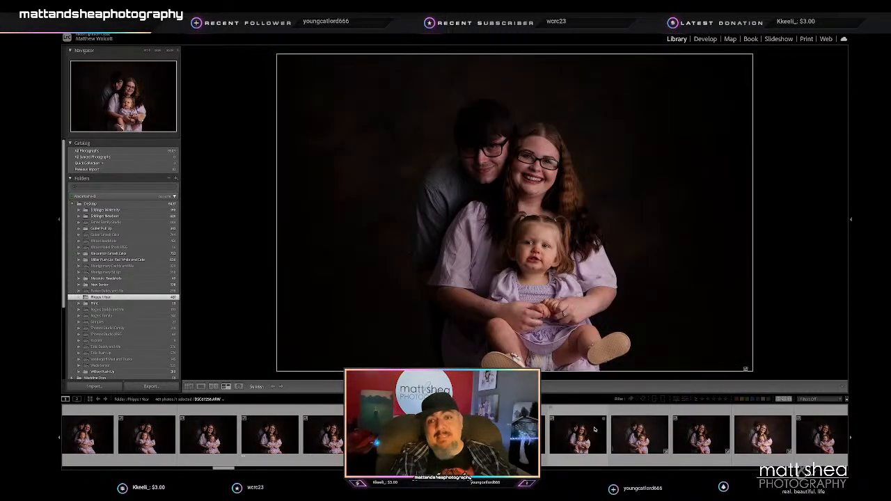
pyautogui.press('Right')
pyautogui.press('Right')
pyautogui.press('Right')
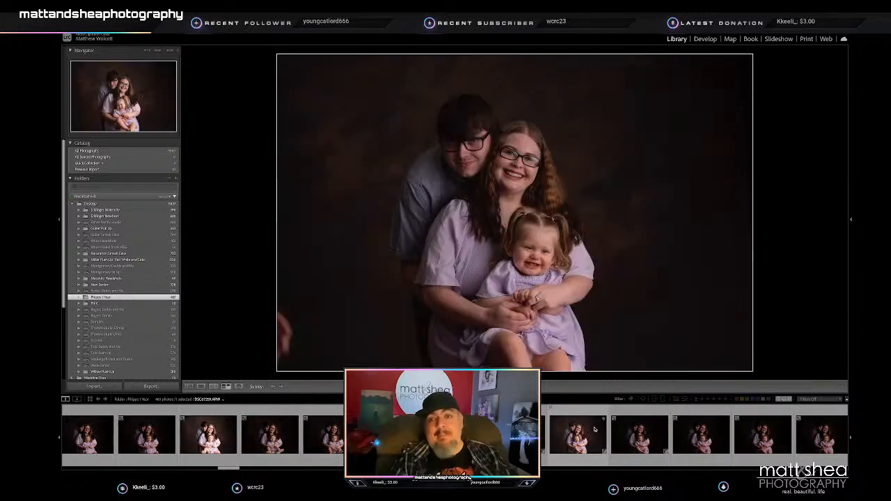
pyautogui.press('Right')
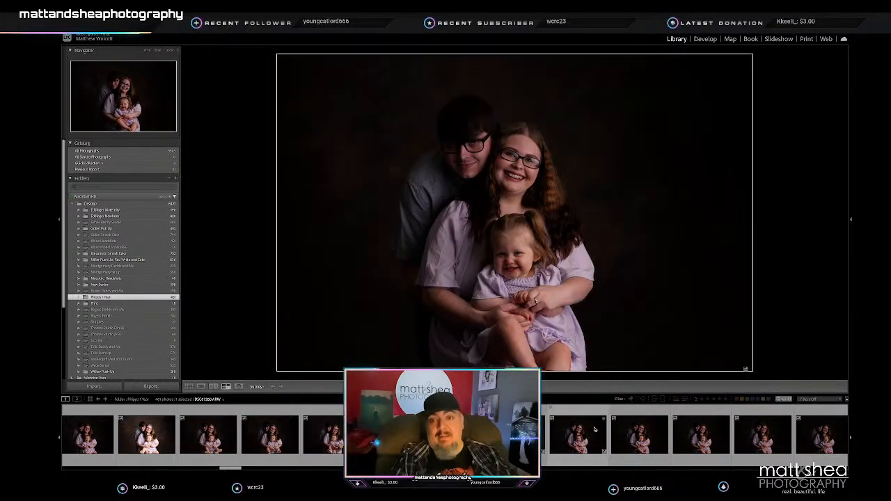
pyautogui.press('2')
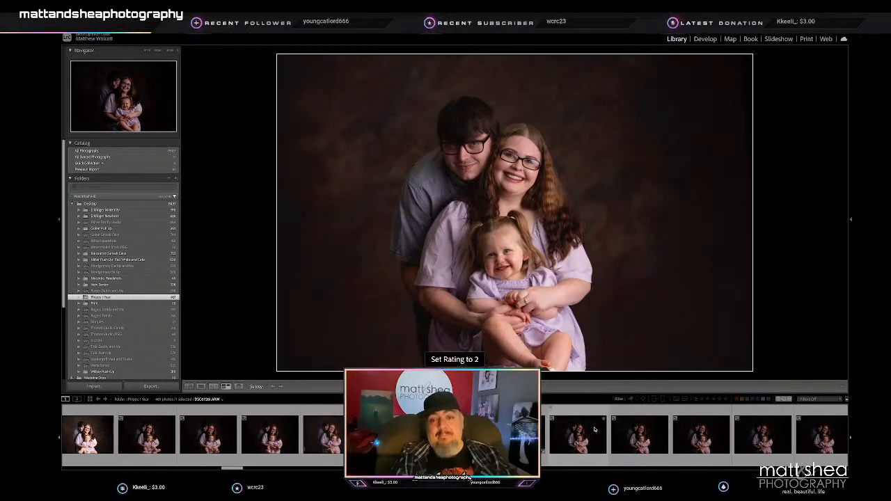
pyautogui.press('2')
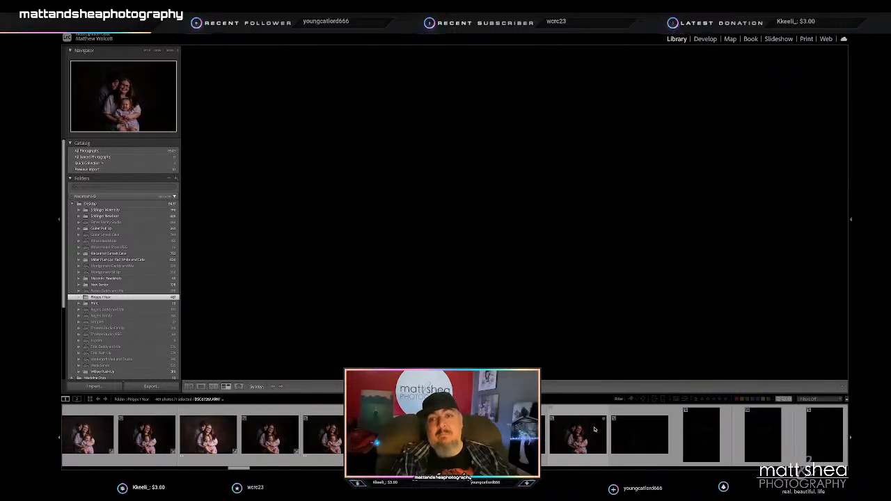
# - Go through the vertical father-and-toddler chair portraits and rate one with the toddler smiling on his lap 2 stars
pyautogui.press('Right')
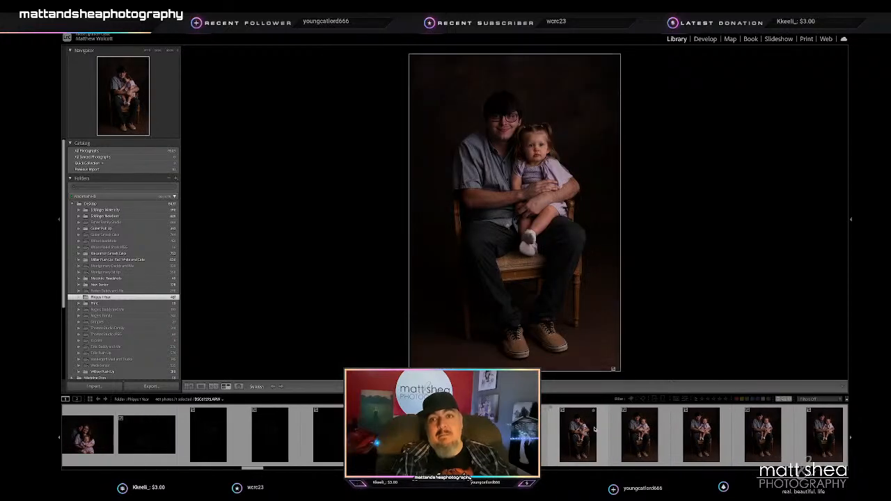
pyautogui.press('Right')
pyautogui.press('Right')
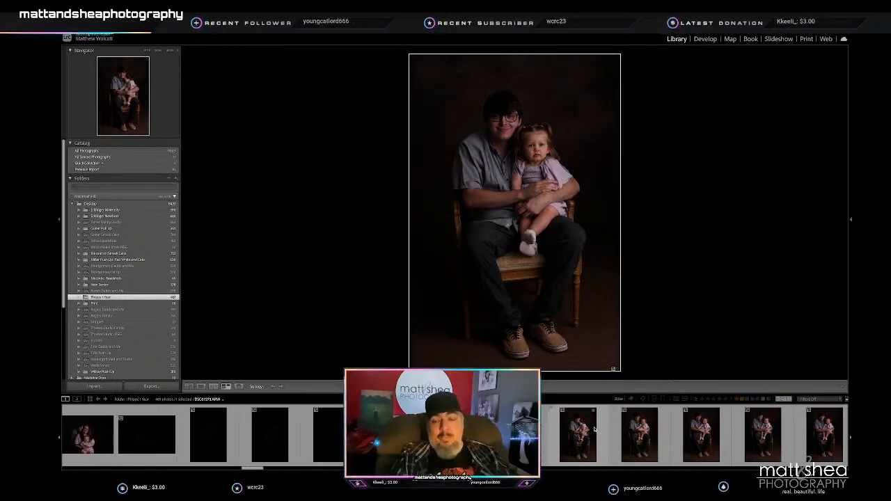
pyautogui.press('Right')
pyautogui.press('Right')
pyautogui.press('Right')
pyautogui.press('Right')
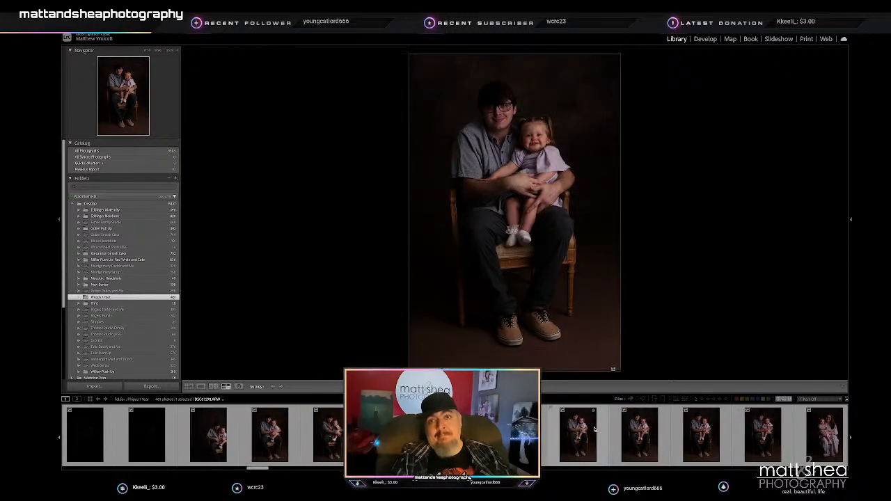
pyautogui.press('Right')
pyautogui.press('Right')
pyautogui.press('Right')
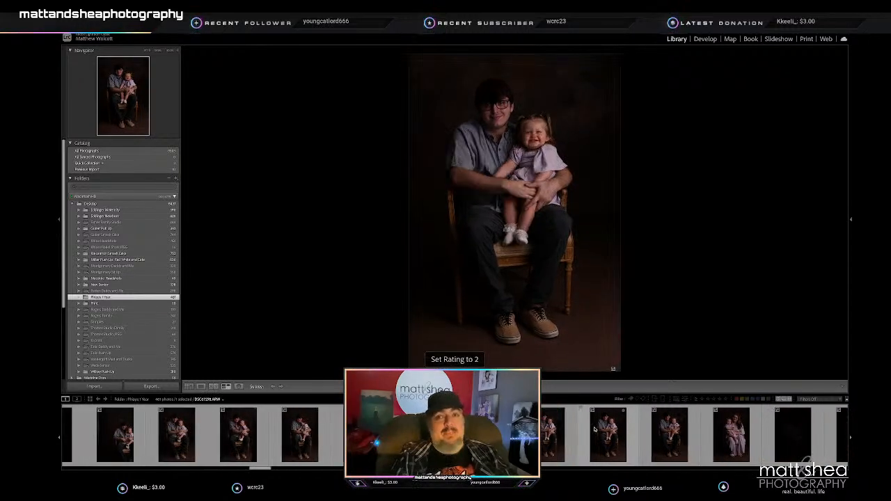
# - Compare the first vertical portraits of the mother seated with the toddler, including the nearly black frames between them
pyautogui.press('Right')
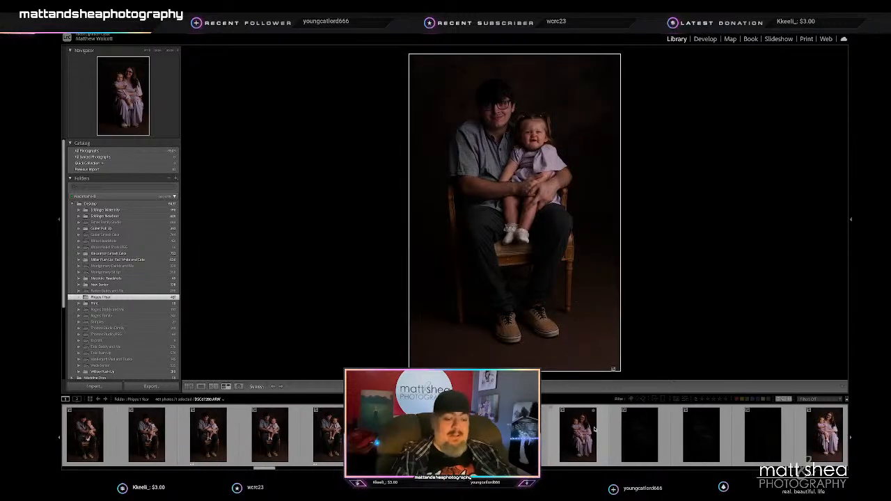
pyautogui.press('Right')
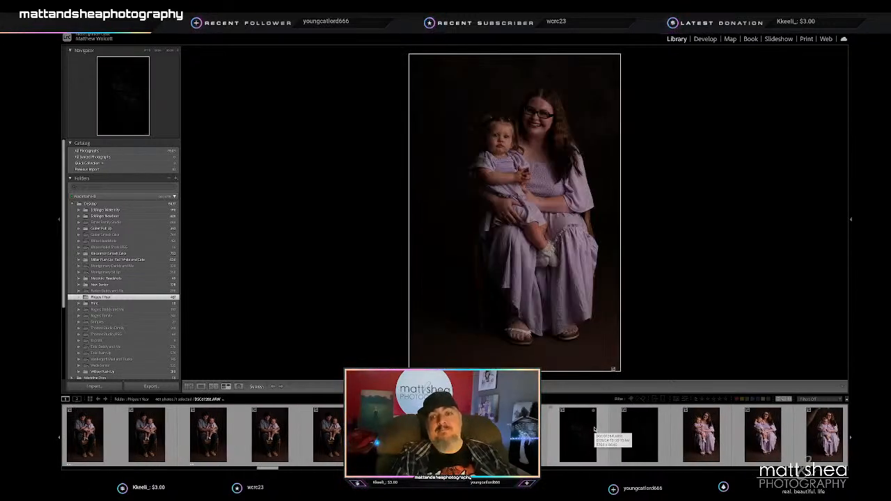
pyautogui.press('Right')
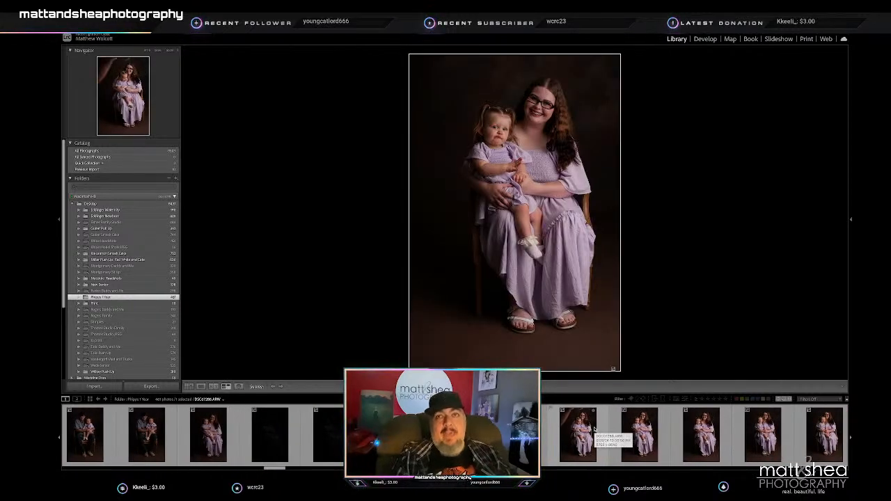
pyautogui.press('Right')
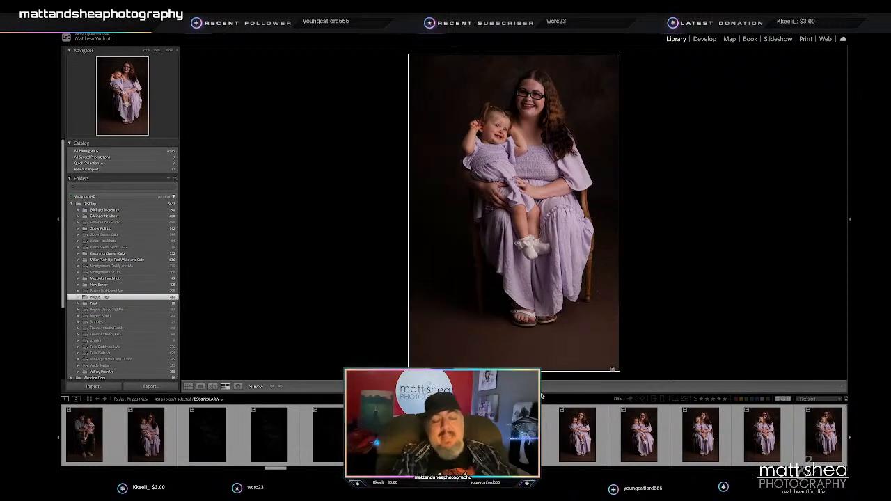
pyautogui.click(253, 436)
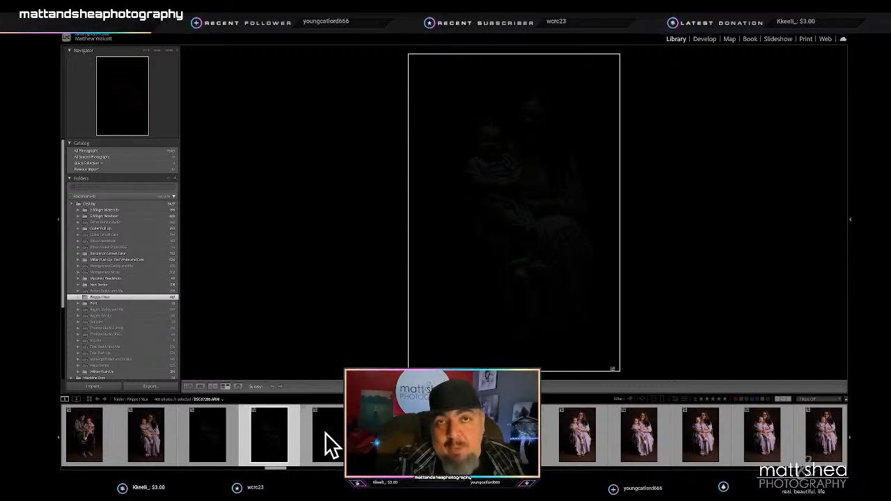
pyautogui.click(393, 435)
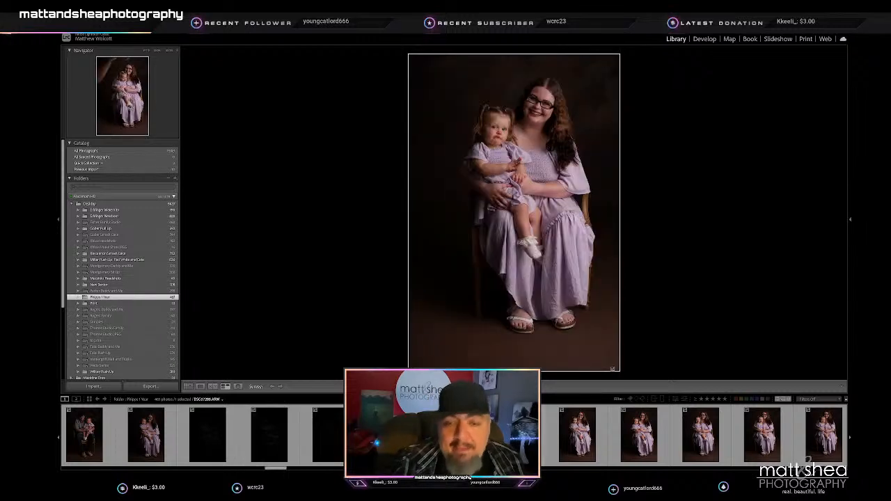
pyautogui.press('Left')
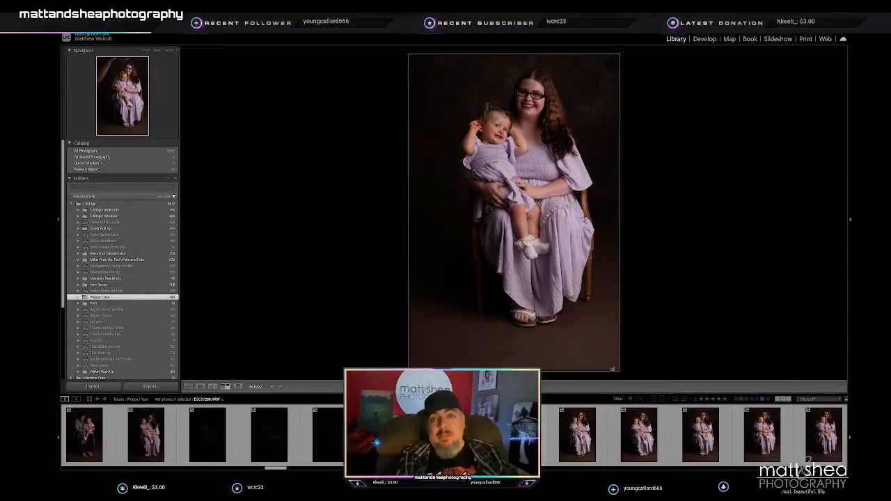
# - Rate the vertical chair portrait of the mother with the toddler laughing on her lap 2 stars
pyautogui.press('Right')
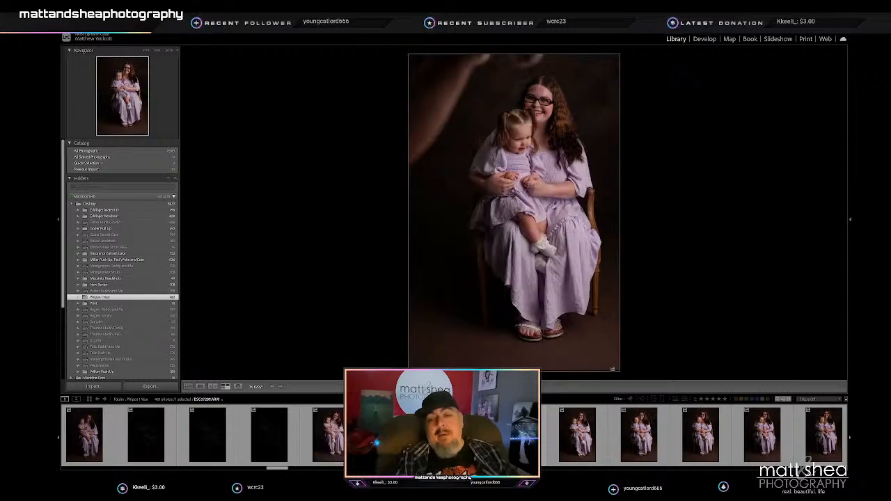
pyautogui.press('Right')
pyautogui.press('Right')
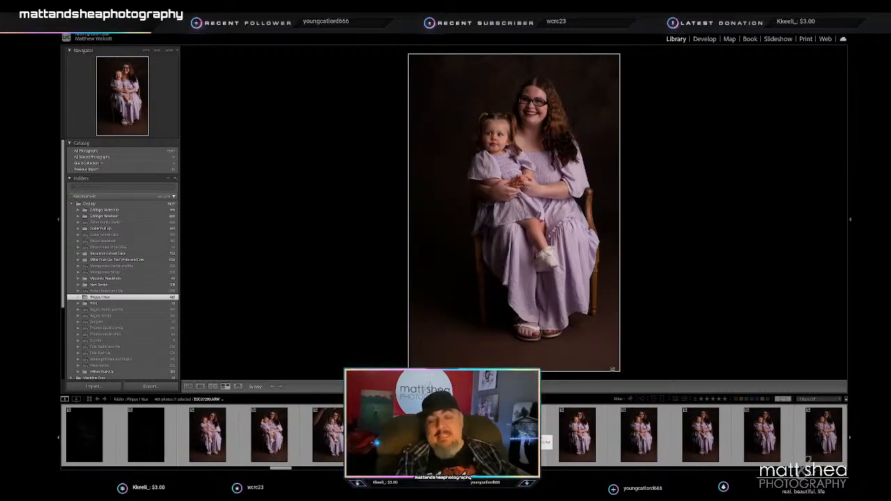
pyautogui.press('Right')
pyautogui.press('3')
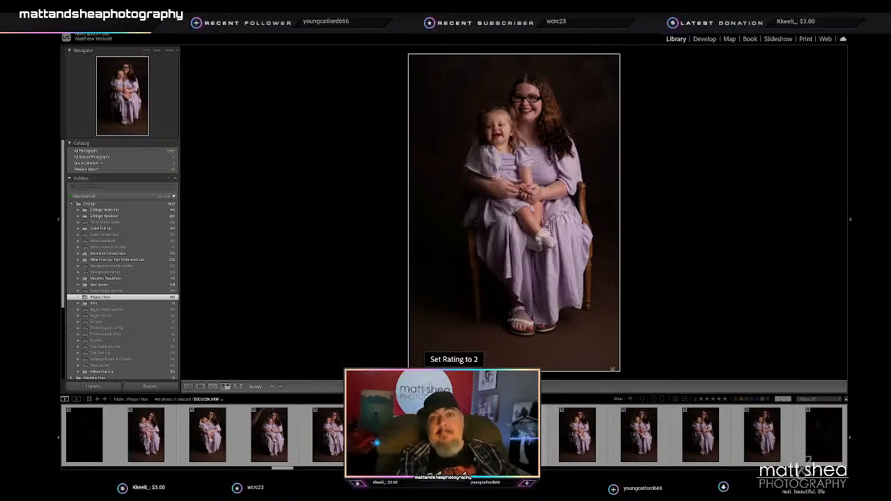
# - Rate the next vertical chair portrait of the mother with the toddler facing the camera, mouth open, 2 stars
pyautogui.press('Right')
pyautogui.press('3')
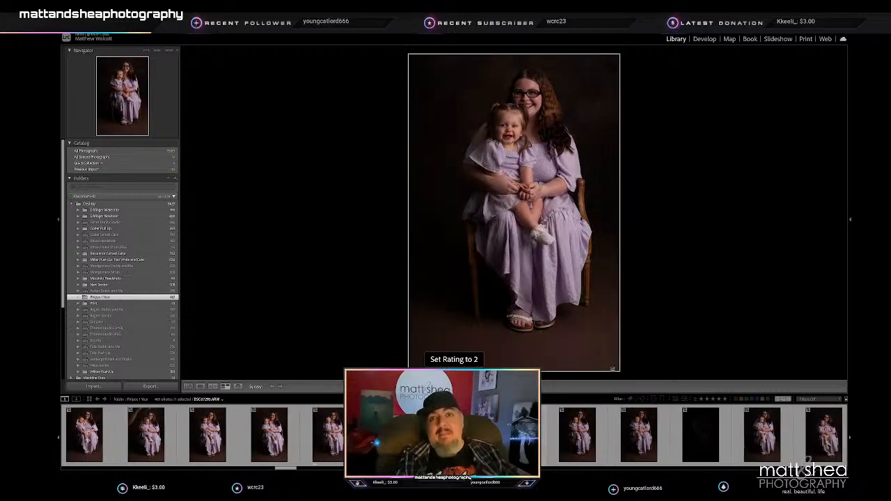
pyautogui.press('Right')
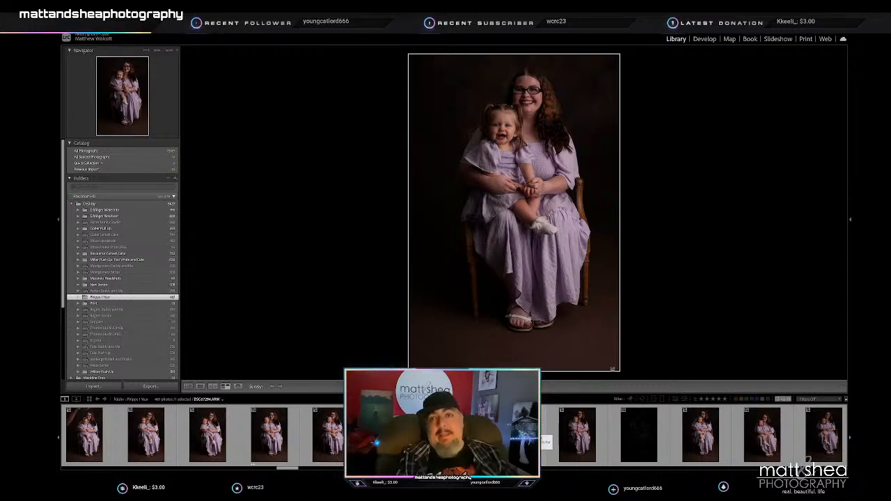
# - Continue past the nearly black frames and rate the vertical chair portrait with the toddler's head tilted and softly smiling 2 stars
pyautogui.press('Right')
pyautogui.press('Right')
pyautogui.press('Right')
pyautogui.press('Right')
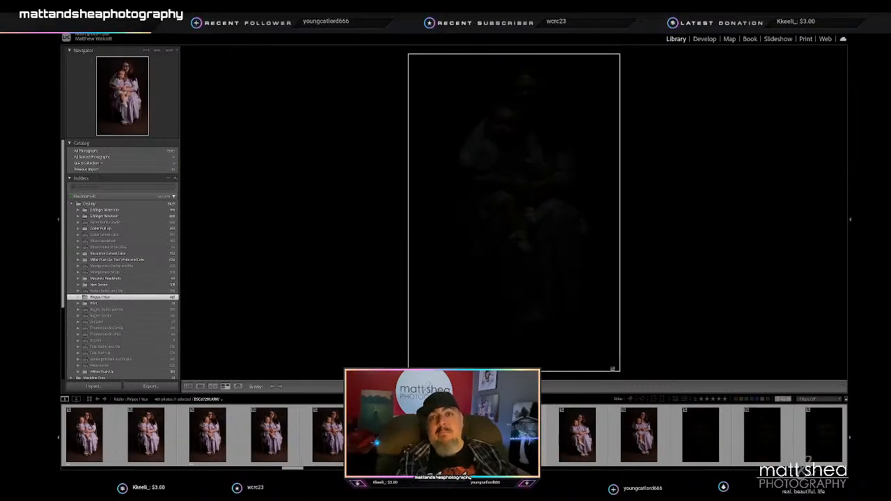
pyautogui.press('Right')
pyautogui.press('Right')
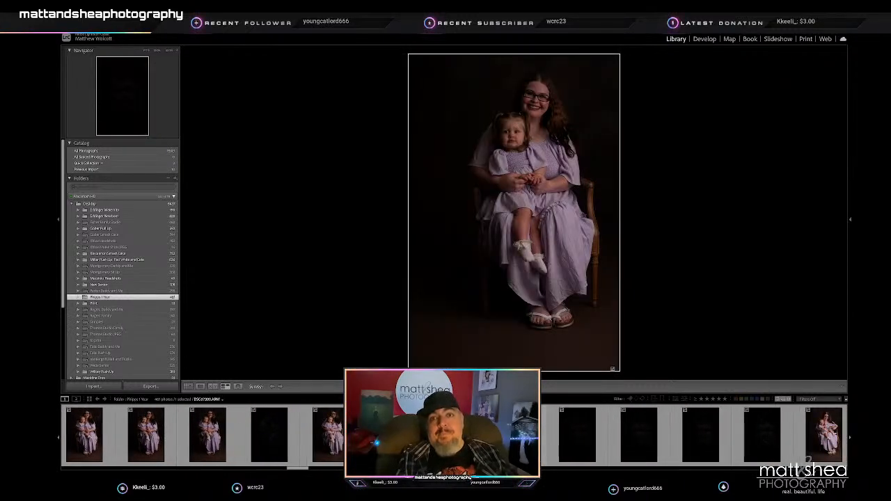
pyautogui.press('Right')
pyautogui.press('Right')
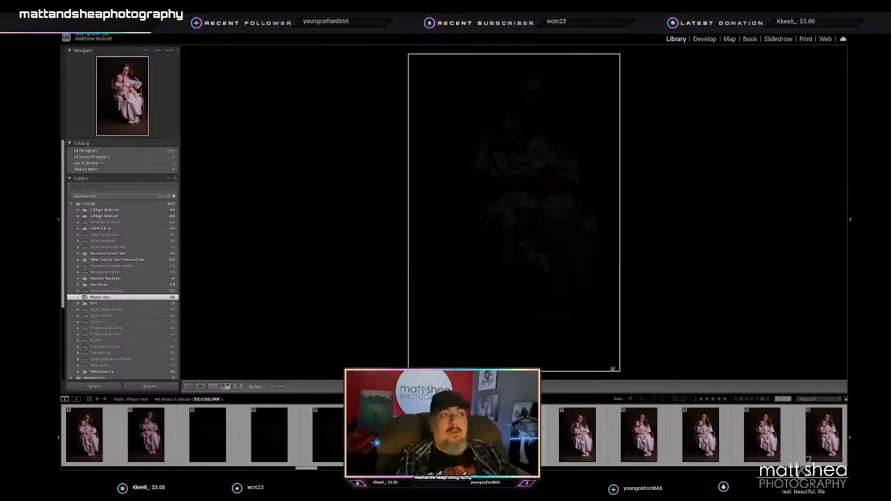
pyautogui.press('Right')
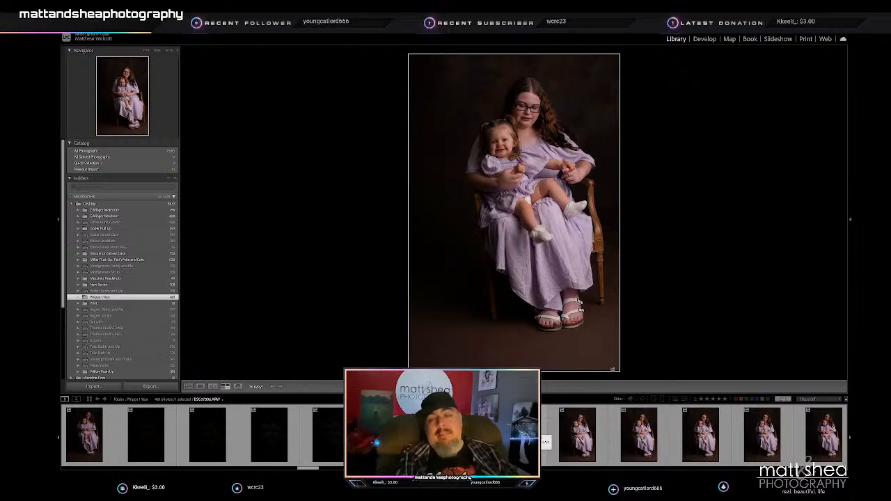
pyautogui.press('Right')
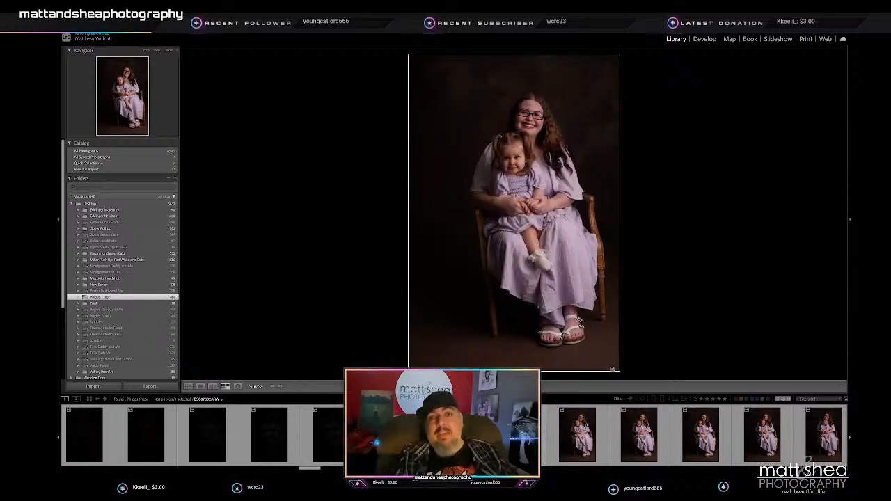
pyautogui.press('Right')
pyautogui.press('3')
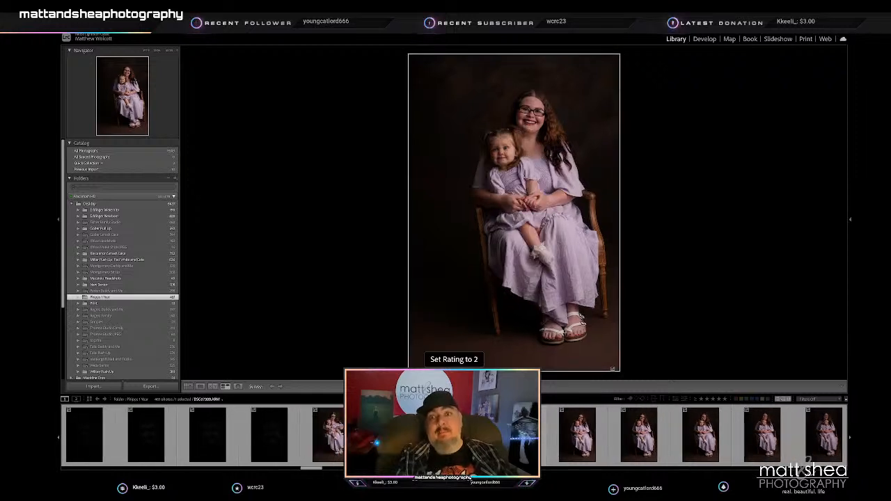
# - Go through the similar mother-and-toddler chair portraits and rate the one with the toddler laughing at the mother's side 2 stars
pyautogui.press('Right')
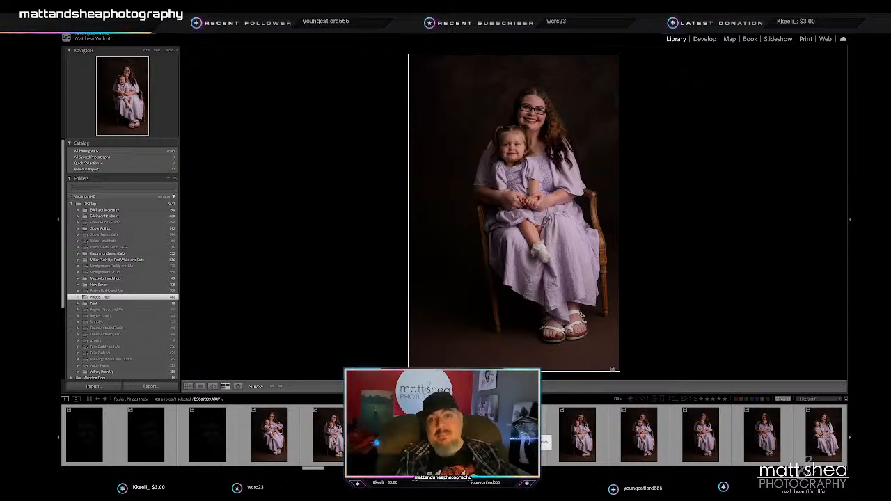
pyautogui.press('Right')
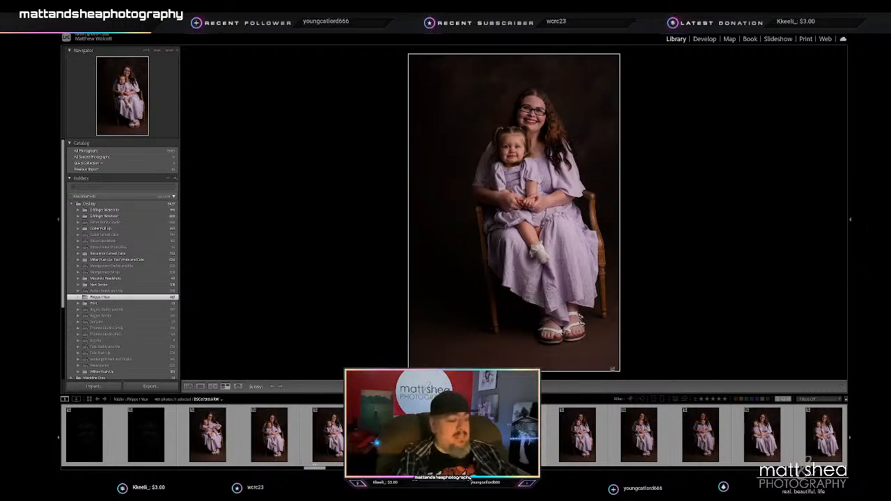
pyautogui.press('Right')
pyautogui.press('Right')
pyautogui.press('Right')
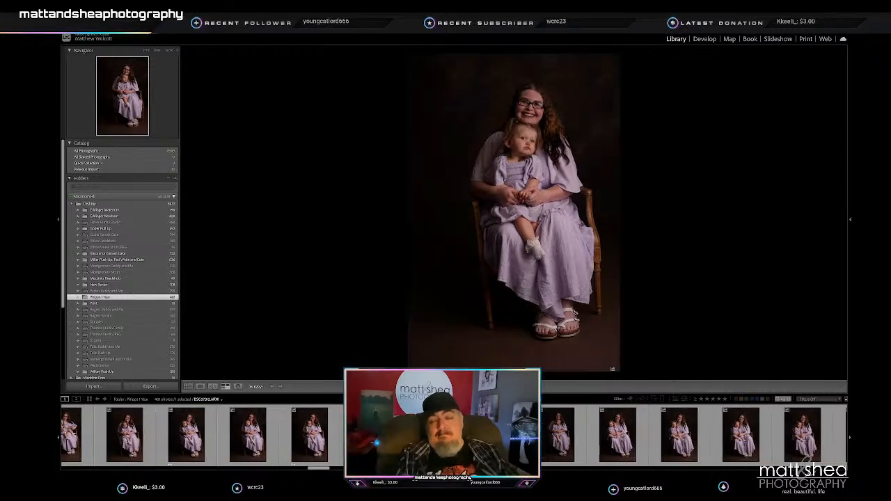
pyautogui.press('Right')
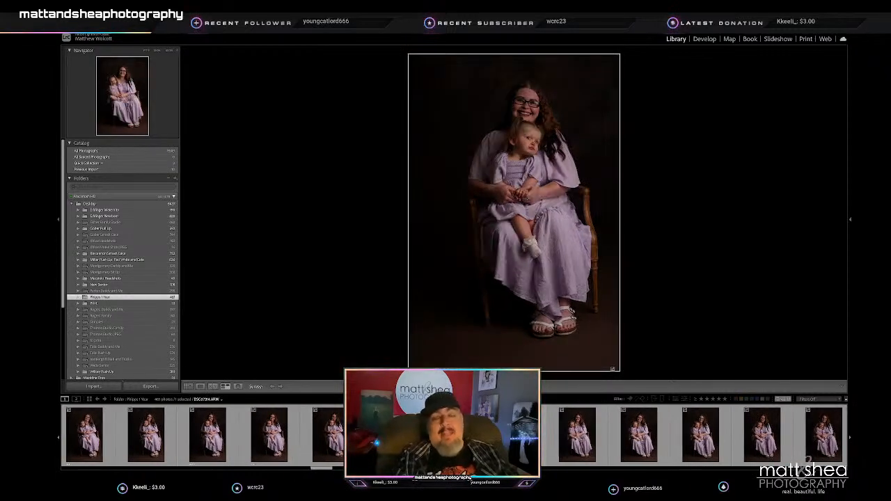
pyautogui.press('Right')
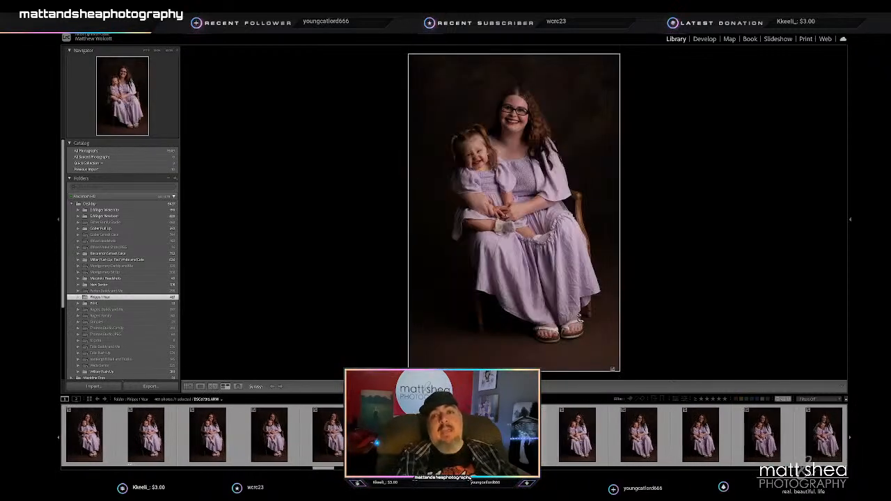
pyautogui.press('Right')
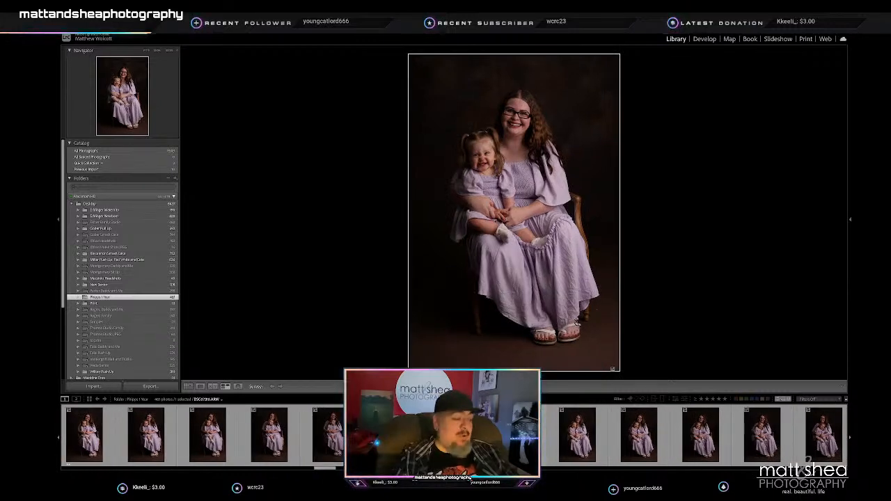
pyautogui.press('2')
# - Rate the following vertical portraits with the toddler grinning broadly in the mother's arms 2 stars
pyautogui.press('Right')
pyautogui.press('Right')
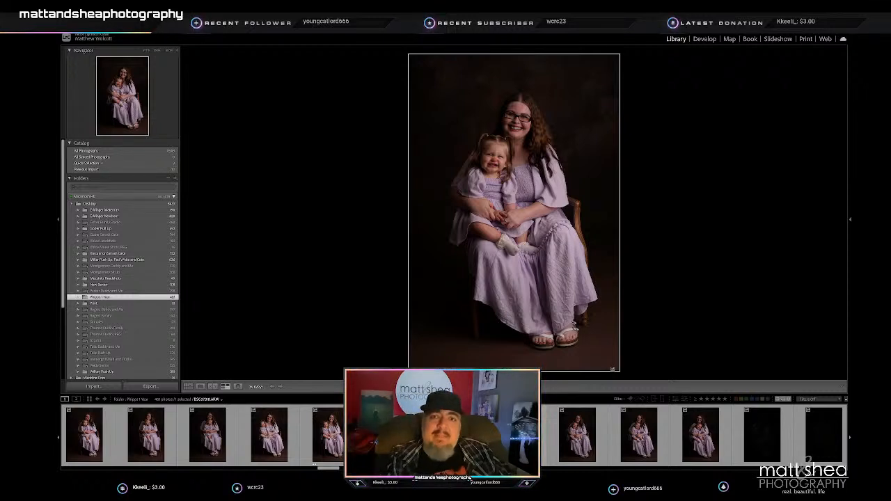
pyautogui.press('Right')
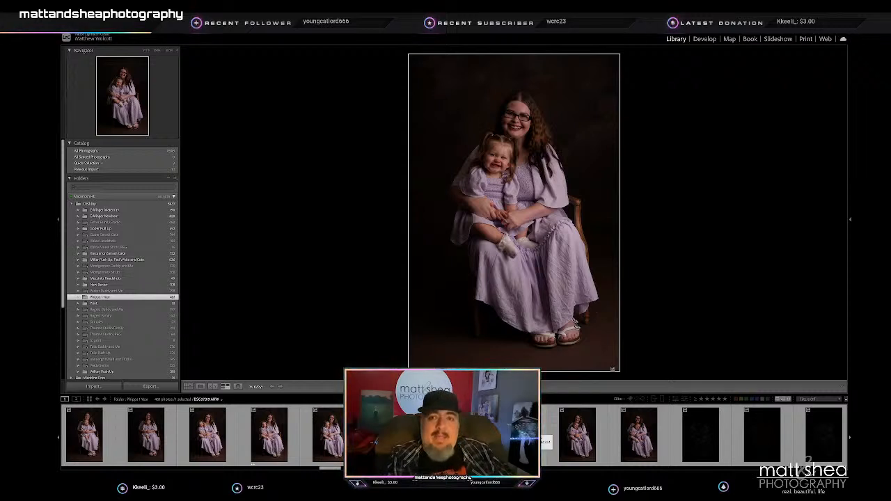
pyautogui.press('2')
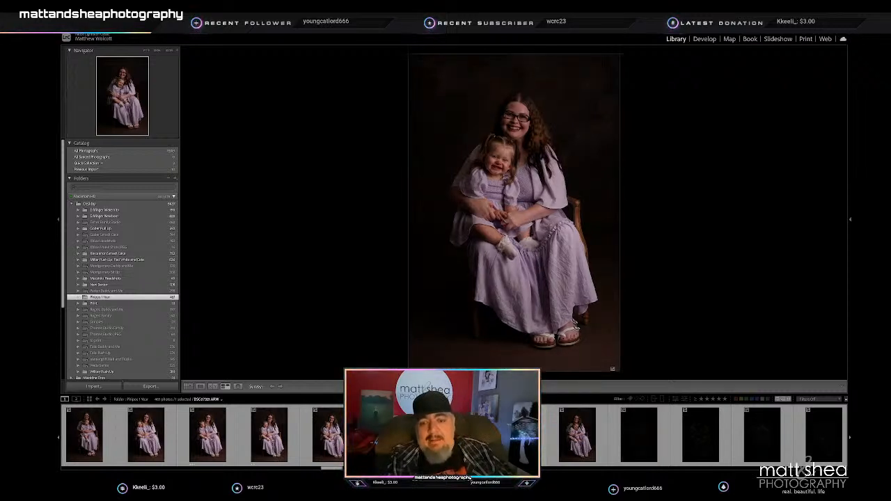
pyautogui.press('Right')
pyautogui.press('2')
# - Move past the dark frames to the horizontal family portraits and rate the second one, with the father leaning in, 2 stars
pyautogui.press('Right')
pyautogui.press('Right')
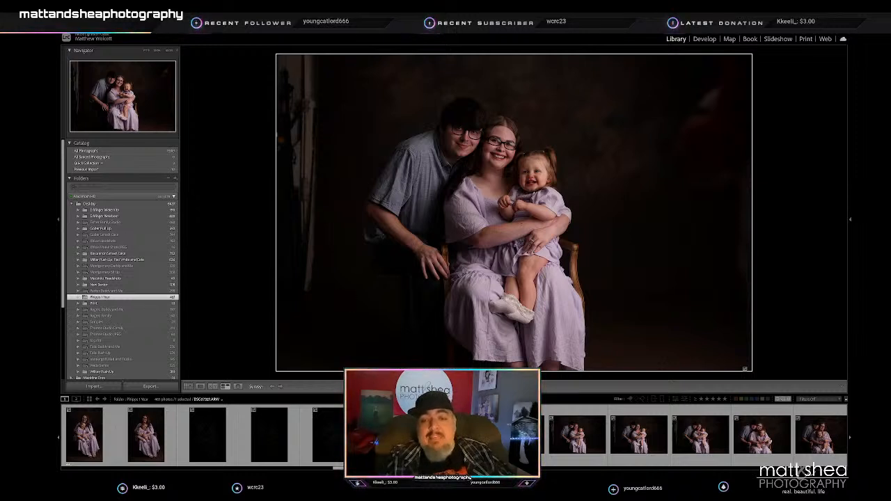
pyautogui.press('Right')
pyautogui.press('3')
pyautogui.press('Right')
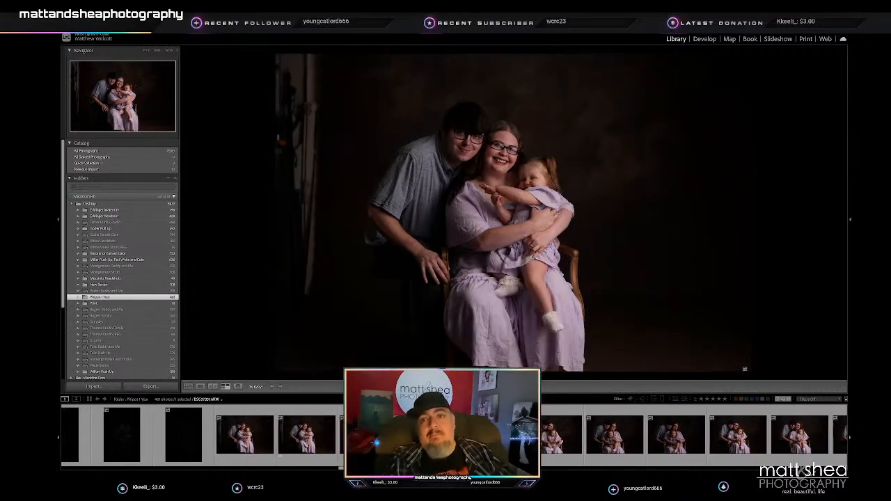
# - Review the remaining horizontal family portraits around the chair, through the dark frames to the empty sofa shots
pyautogui.press('Right')
pyautogui.press('Right')
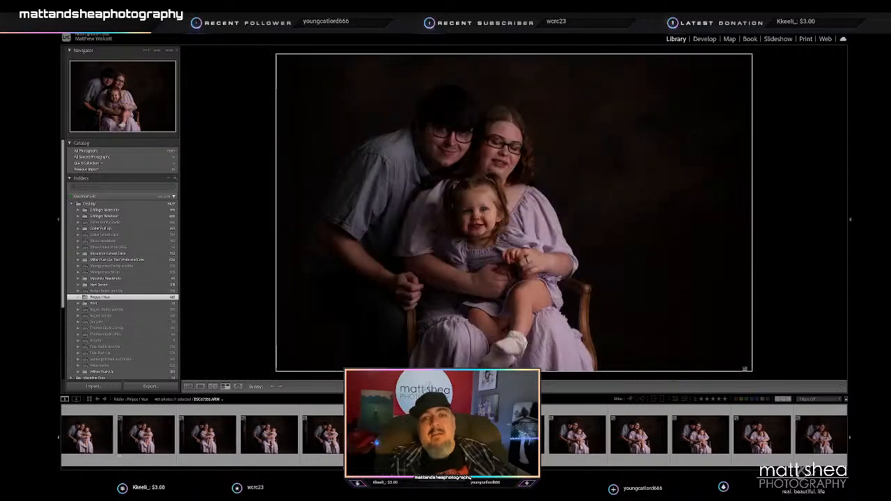
pyautogui.press('Right')
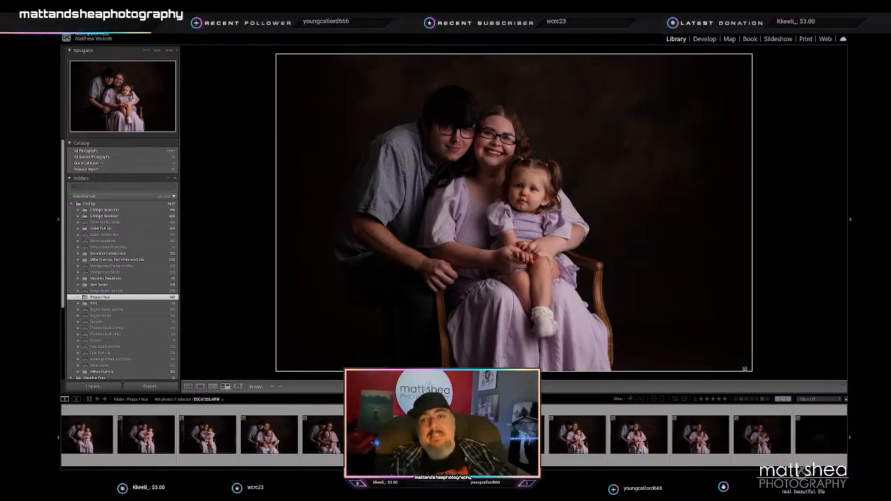
pyautogui.press('Right')
pyautogui.press('Right')
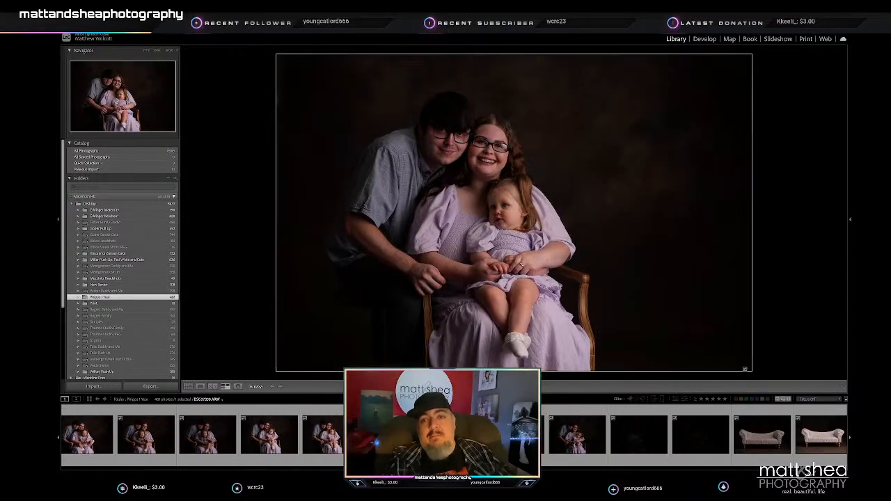
pyautogui.press('Right')
pyautogui.press('Right')
pyautogui.press('Right')
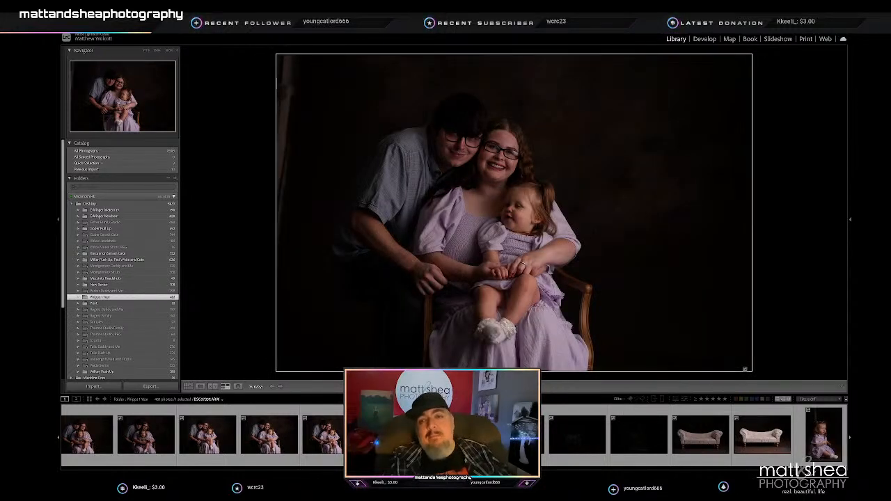
pyautogui.press('Right')
pyautogui.press('Right')
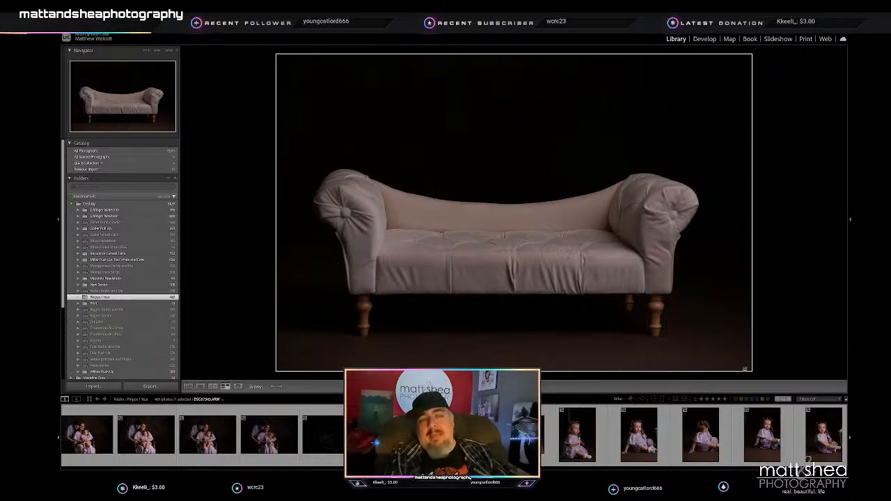
# - Rate two vertical solo portraits of the toddler sitting with one hand on the floor and facing the camera 2 stars
pyautogui.press('Right')
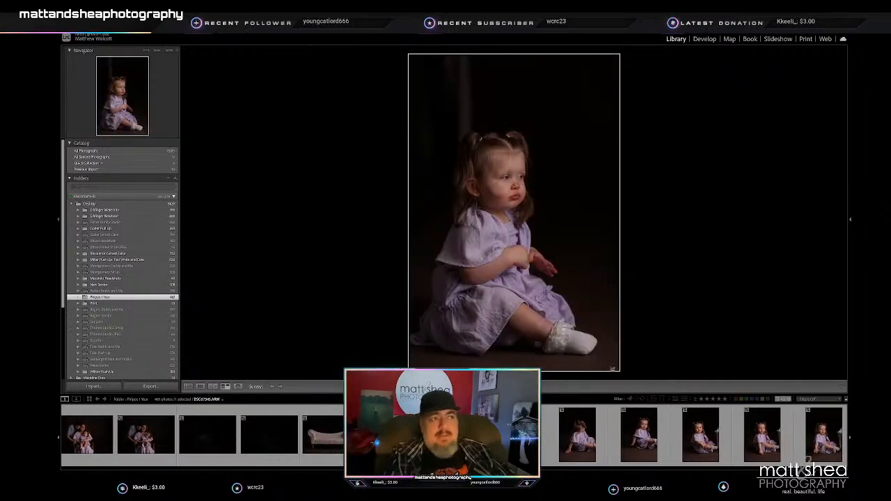
pyautogui.press('Right')
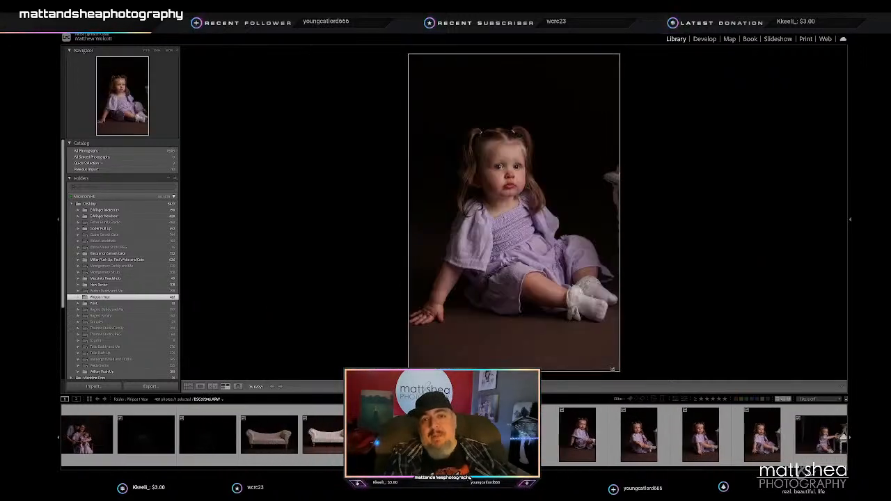
pyautogui.press('2')
pyautogui.press('Right')
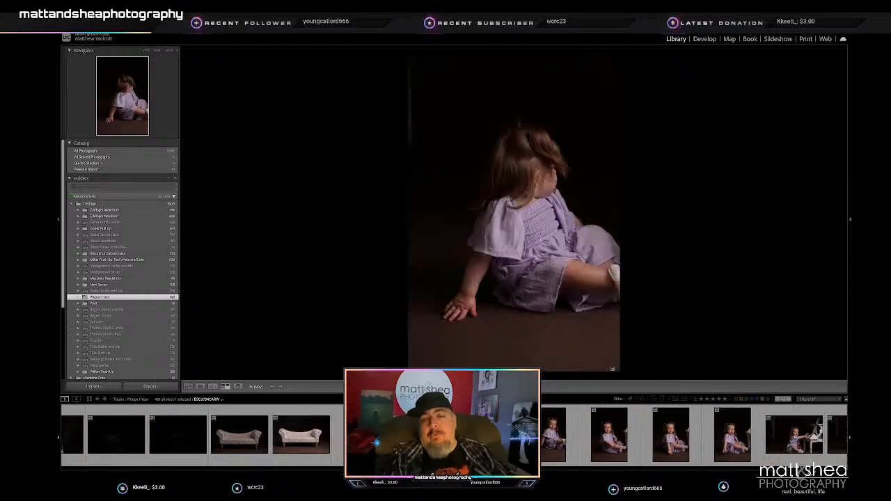
pyautogui.press('Right')
pyautogui.press('Right')
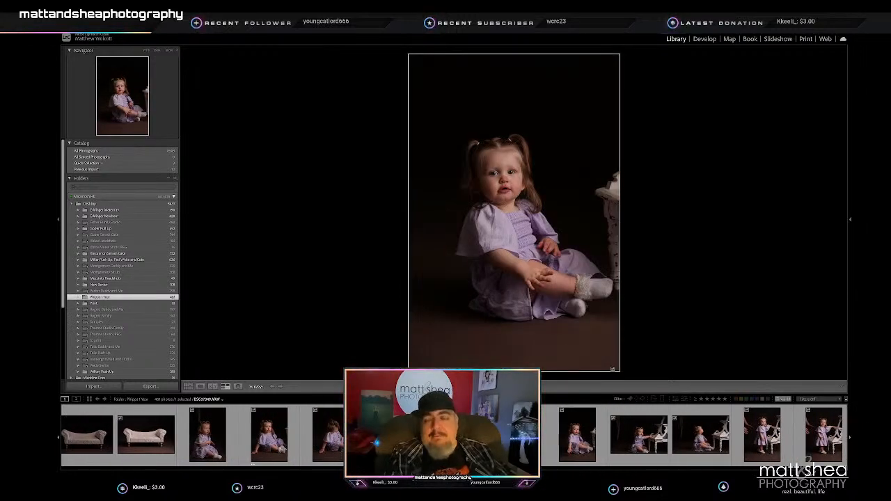
pyautogui.press('Right')
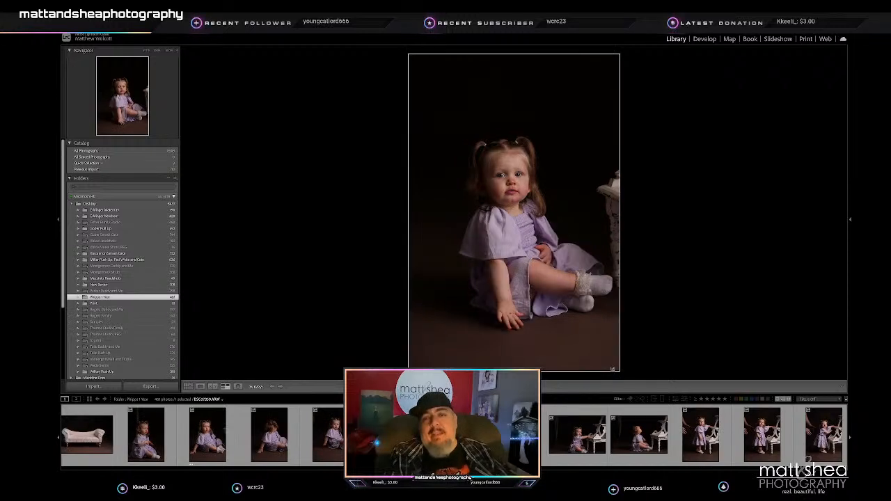
pyautogui.press('2')
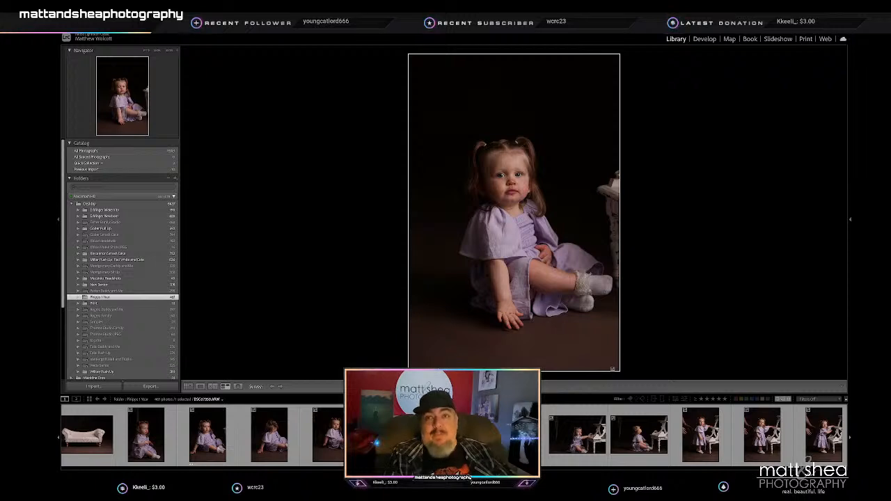
# - Go through the toddler's portraits beside the white chair and rate the standing shots with her hand on it 2 stars
pyautogui.press('Right')
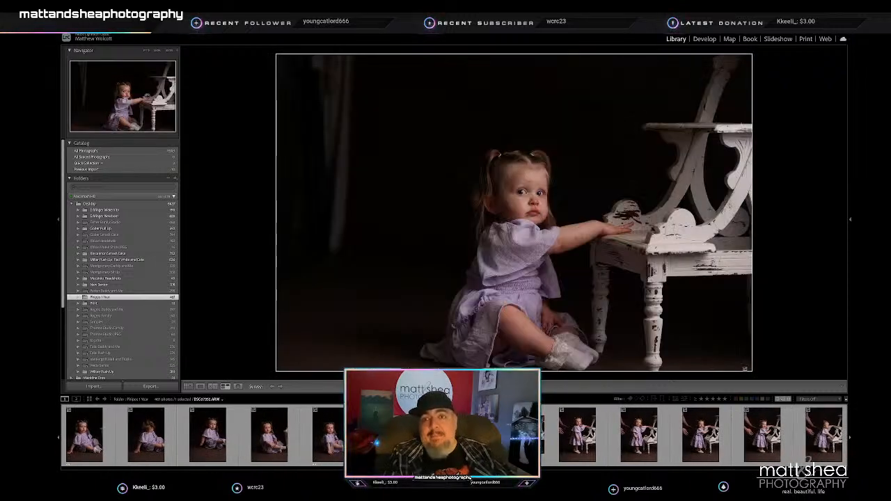
pyautogui.press('Right')
pyautogui.press('Right')
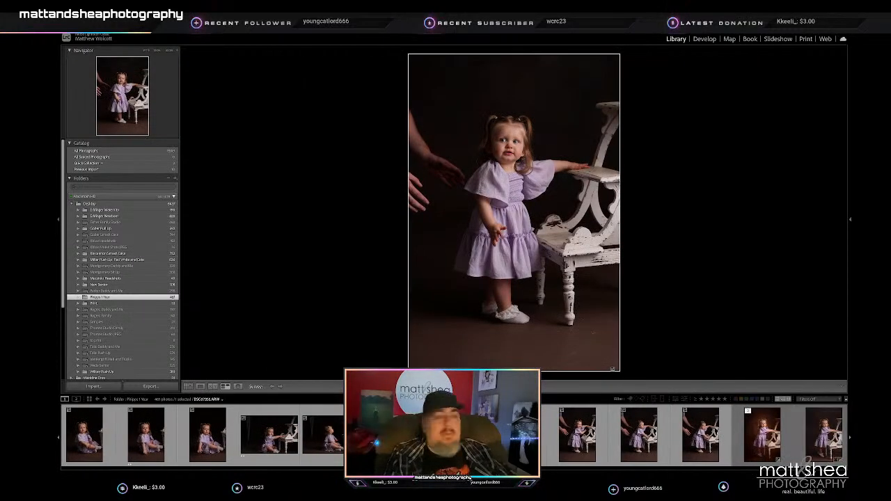
pyautogui.press('3')
pyautogui.press('Right')
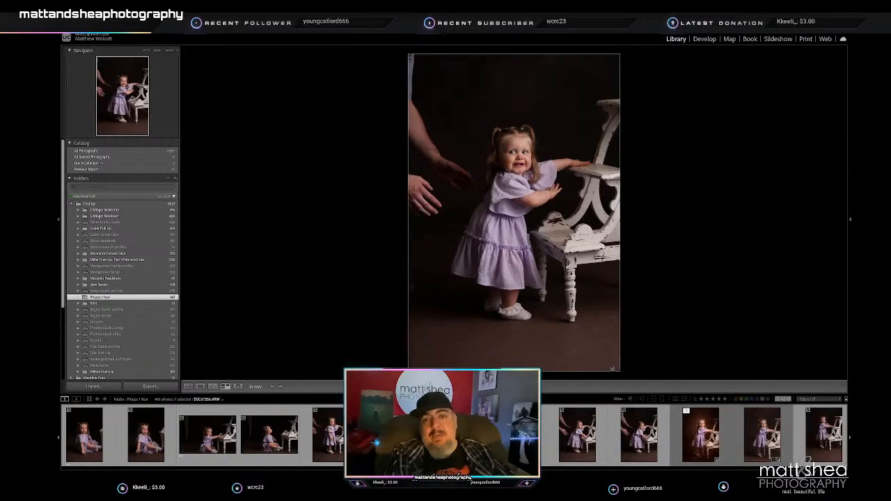
pyautogui.press('2')
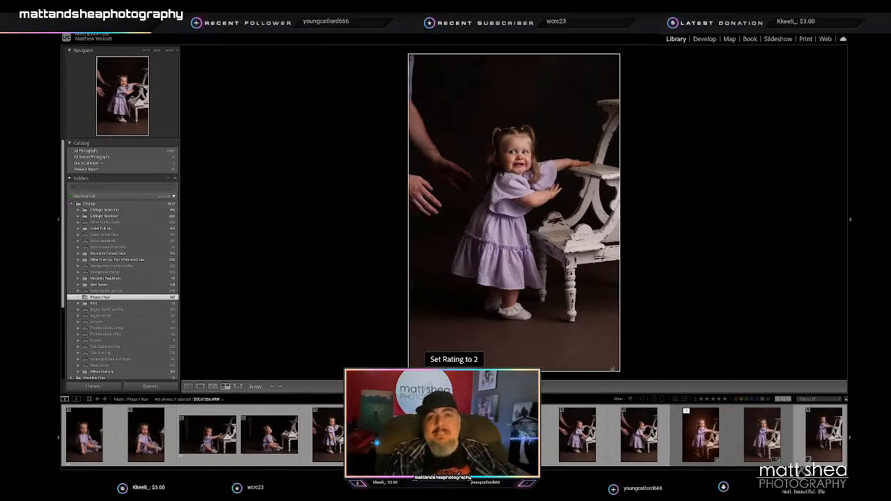
pyautogui.press('Right')
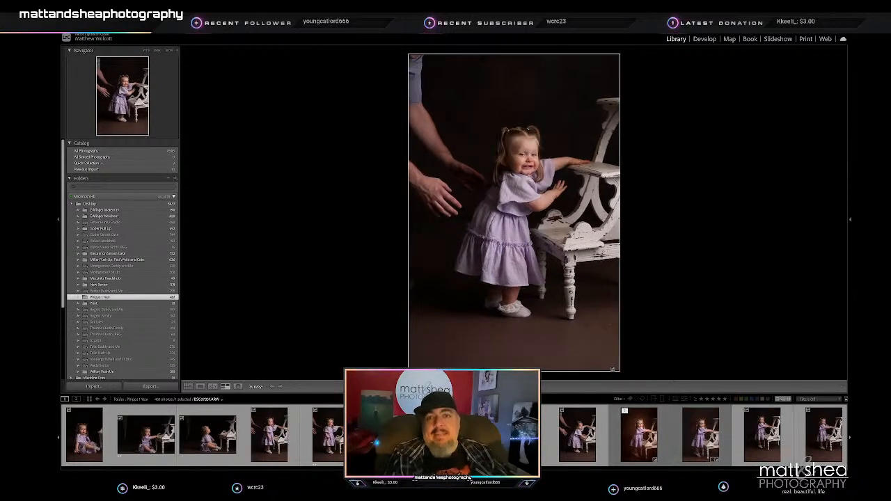
# - Move on to the edited, painterly portrait of the toddler standing at the white chair and rate it 5 stars
pyautogui.press('Right')
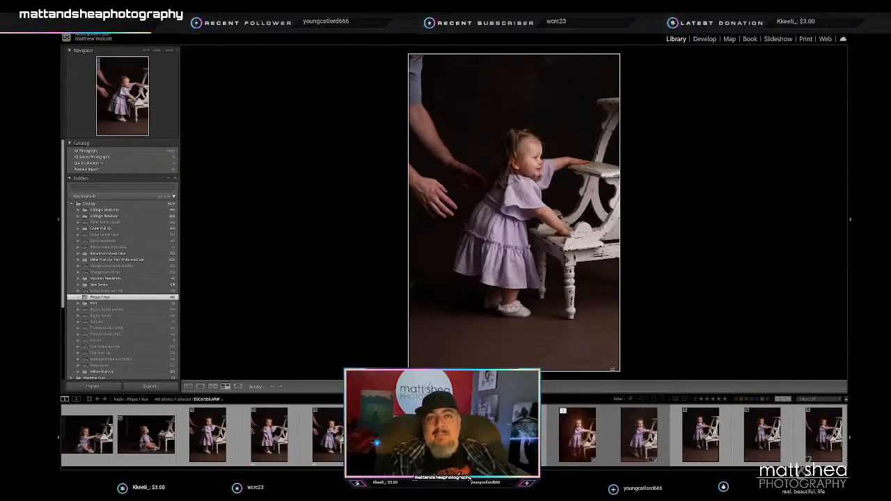
pyautogui.press('Right')
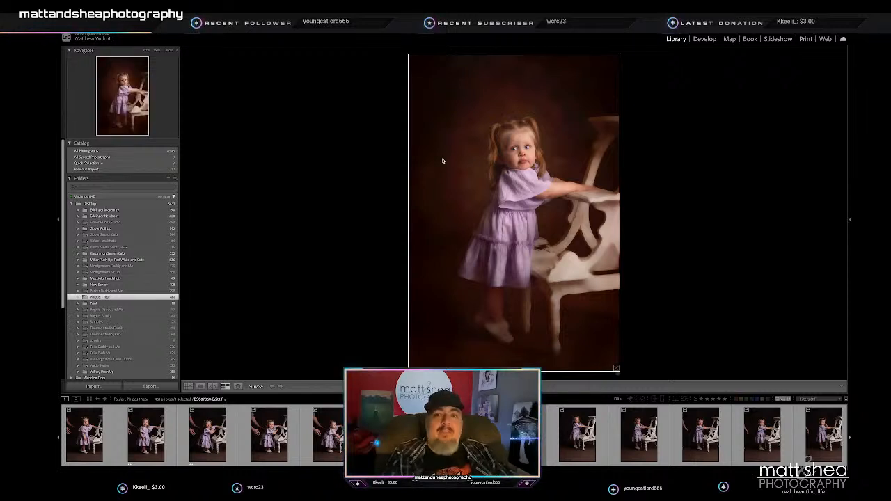
pyautogui.press('5')
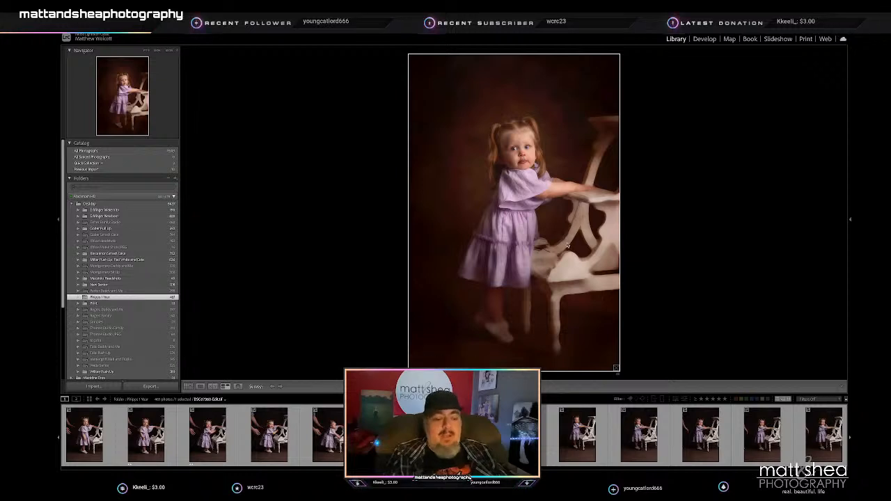
# - Go through the unedited portraits of the toddler standing with her hands on the white chair and rate the best 2 stars
pyautogui.press('Left')
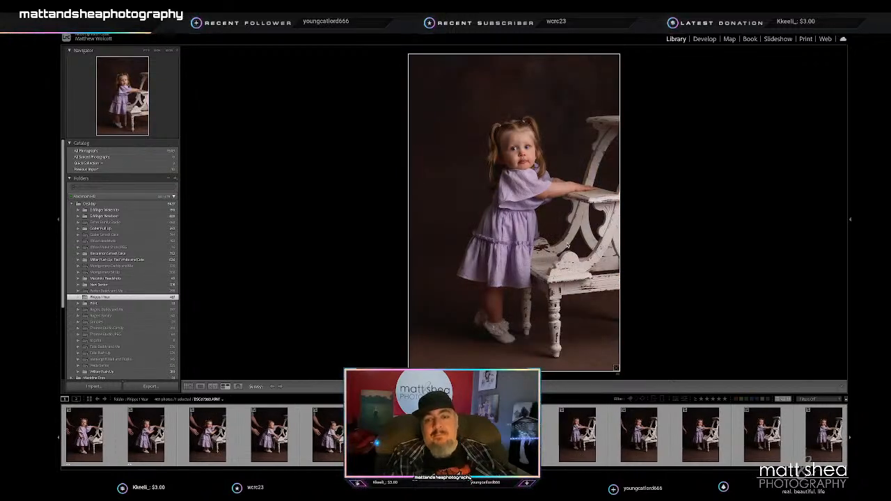
pyautogui.press('Left')
pyautogui.press('Left')
pyautogui.press('Left')
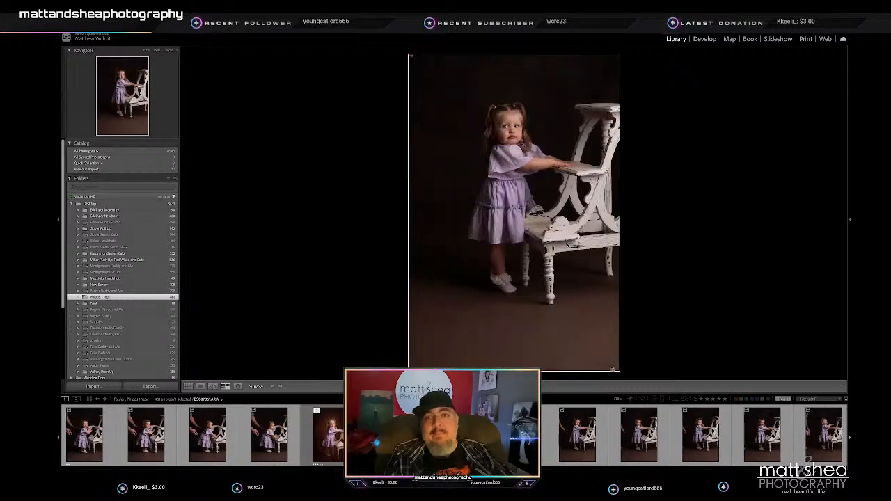
pyautogui.press('Left')
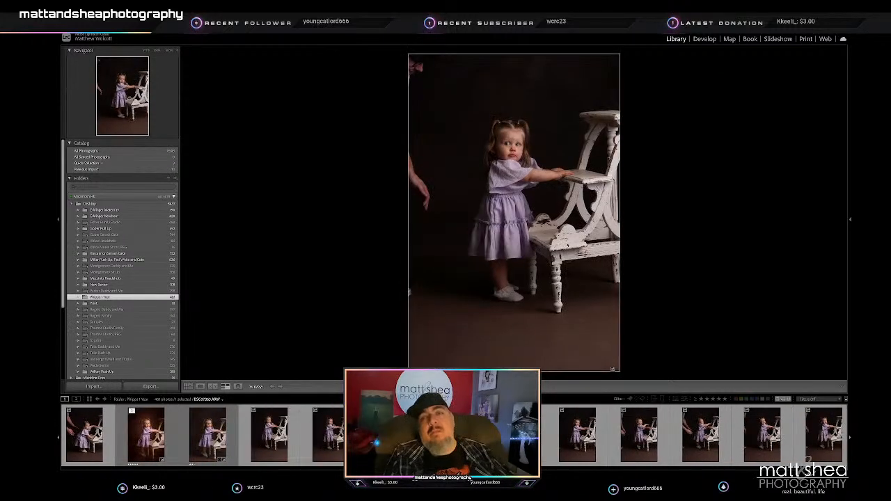
pyautogui.press('Left')
pyautogui.press('Left')
pyautogui.press('Left')
pyautogui.press('Left')
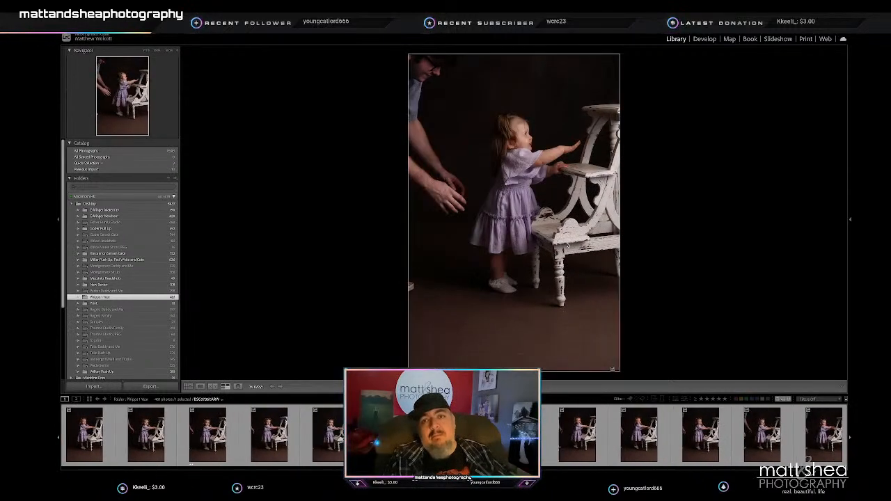
pyautogui.press('3')
pyautogui.press('Left')
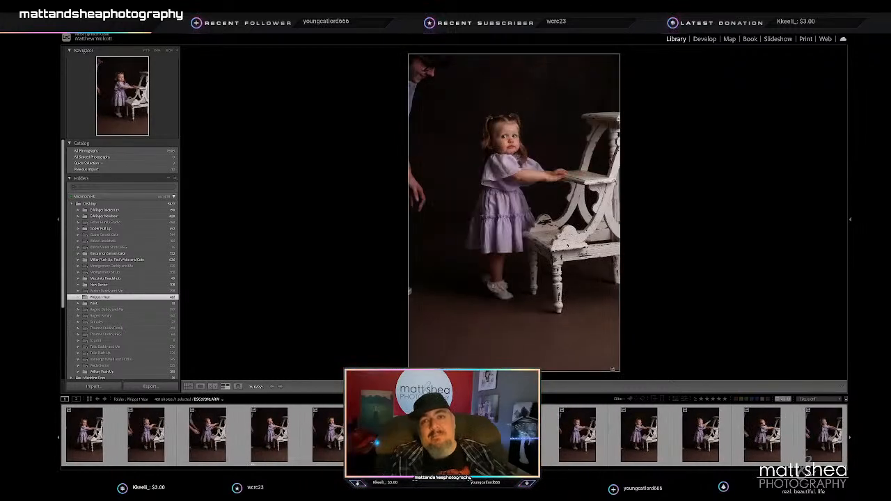
# - Compare the remaining standing portraits beside the chair and rate DSC07382, smiling with one hand on the chair, 2 stars
pyautogui.press('Left')
pyautogui.press('Left')
pyautogui.press('Left')
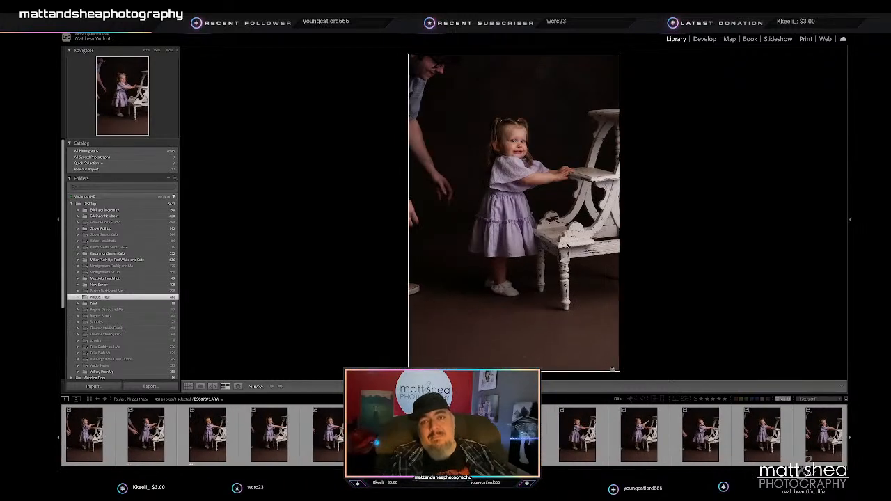
pyautogui.press('Left')
pyautogui.press('Left')
pyautogui.press('Left')
pyautogui.press('Left')
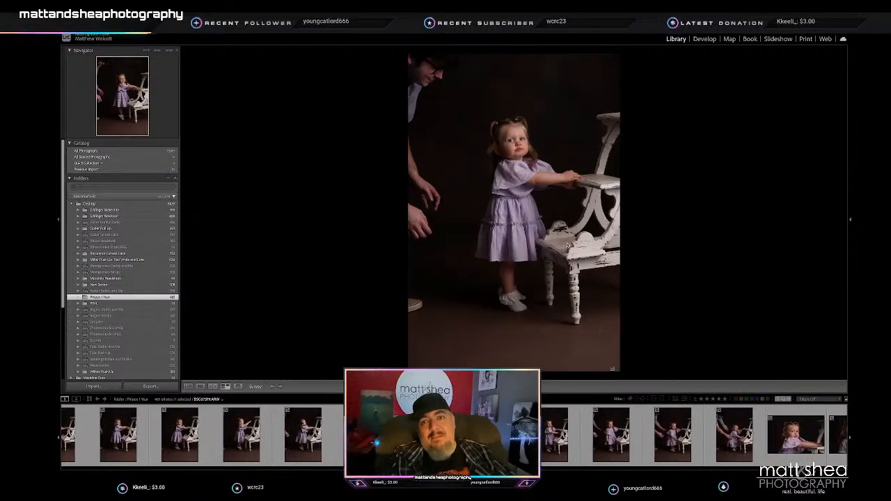
pyautogui.press('Left')
pyautogui.press('Right')
pyautogui.press('Right')
pyautogui.press('Right')
pyautogui.press('Right')
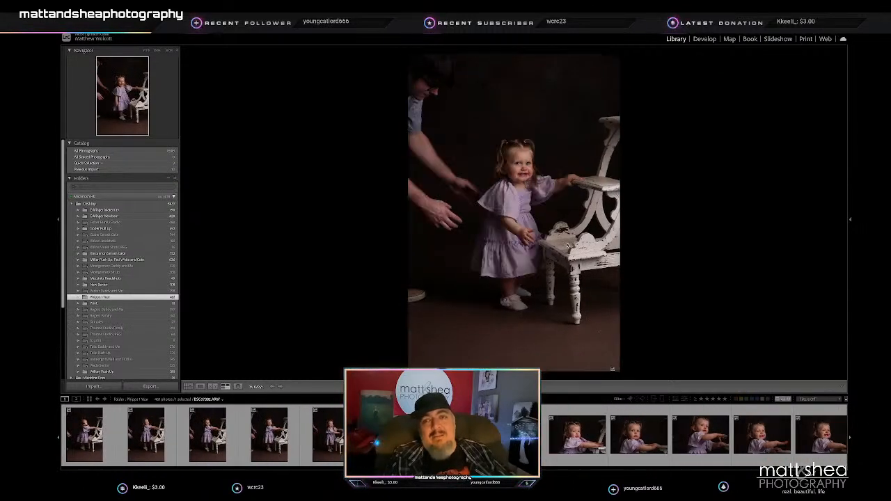
pyautogui.press('Left')
pyautogui.press('Left')
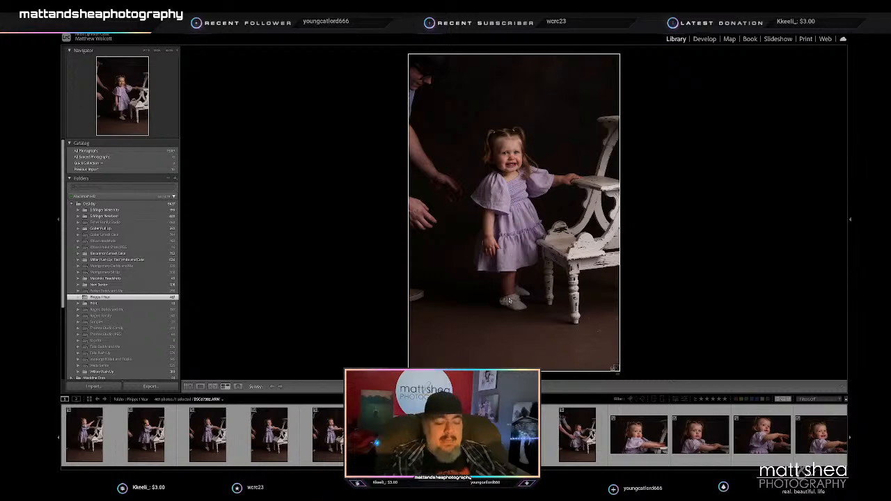
# - Move on to the horizontal close-ups of the toddler at the chair and rate DSC07386, facing the camera, 2 stars
pyautogui.press('Right')
pyautogui.press('Right')
pyautogui.press('Right')
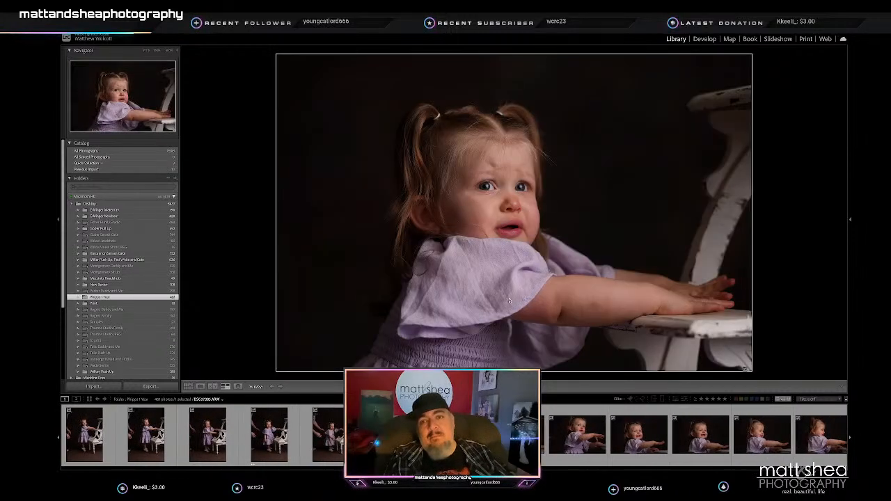
pyautogui.press('Right')
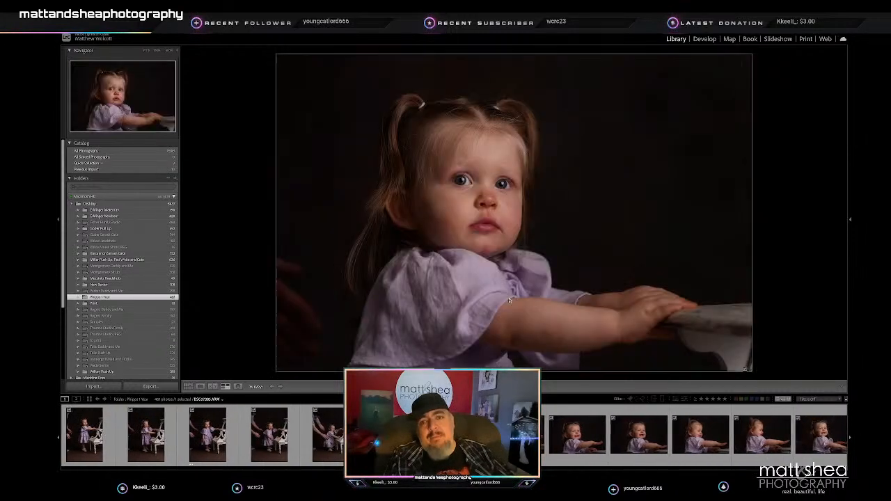
pyautogui.press('3')
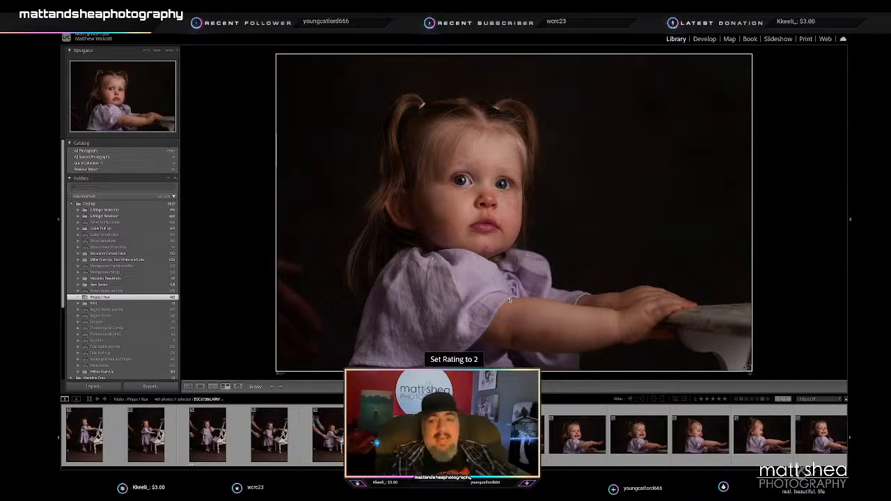
# - Review the following horizontal close-ups of the laughing toddler, up to DSC07394 with one hand raised
pyautogui.press('Right')
pyautogui.press('Right')
pyautogui.press('Right')
pyautogui.press('Right')
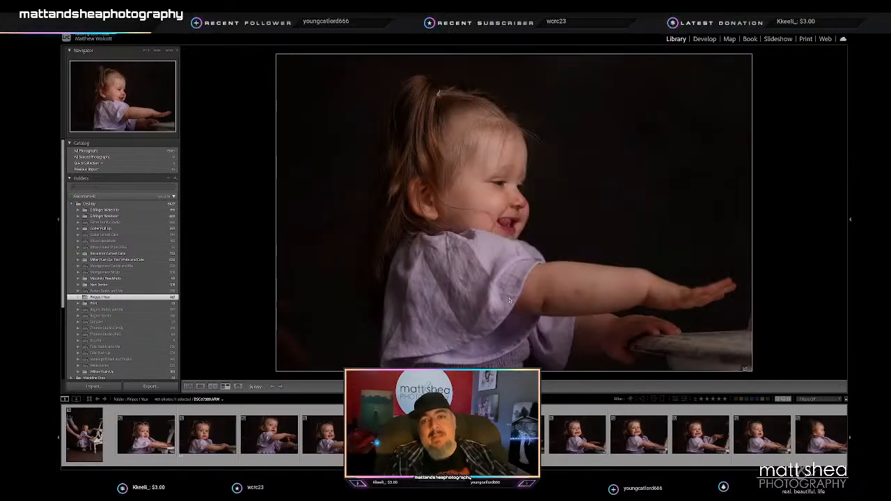
pyautogui.press('Right')
pyautogui.press('Right')
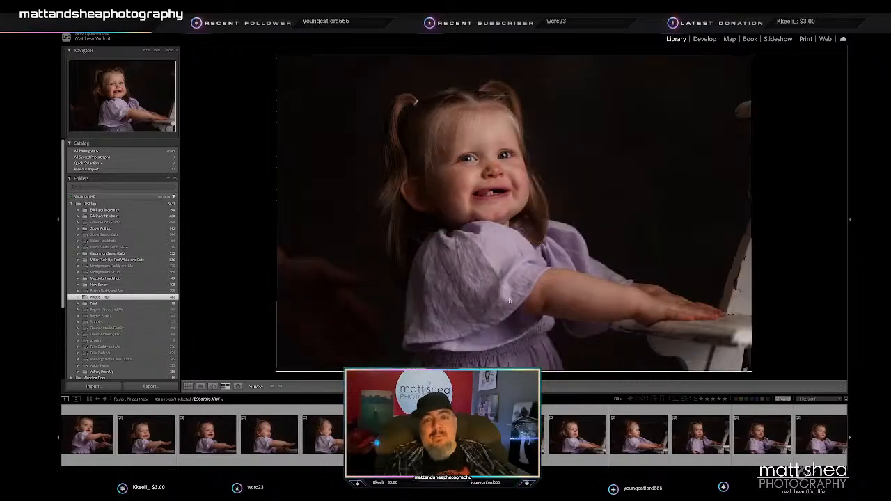
pyautogui.press('Right')
# - Show DSC07394 in Loupe view, check the toddler's face zoomed in, and rate the photo 2 stars
pyautogui.click(199, 387)
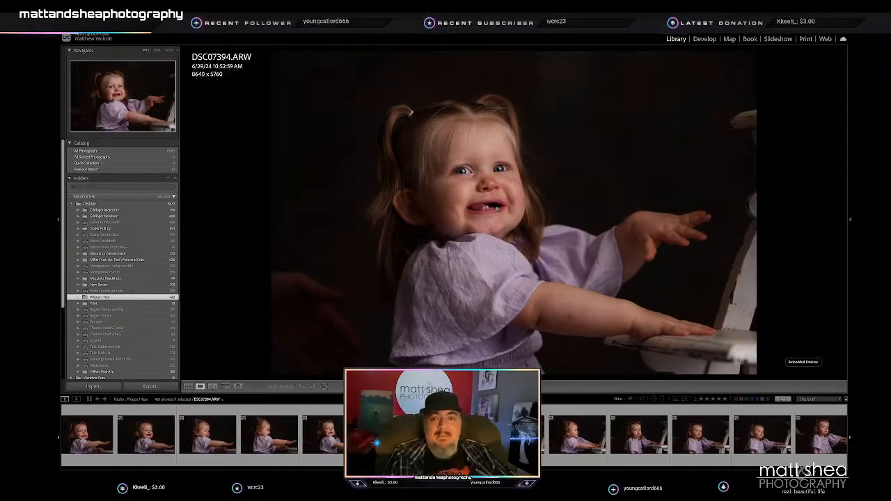
pyautogui.click(500, 214)
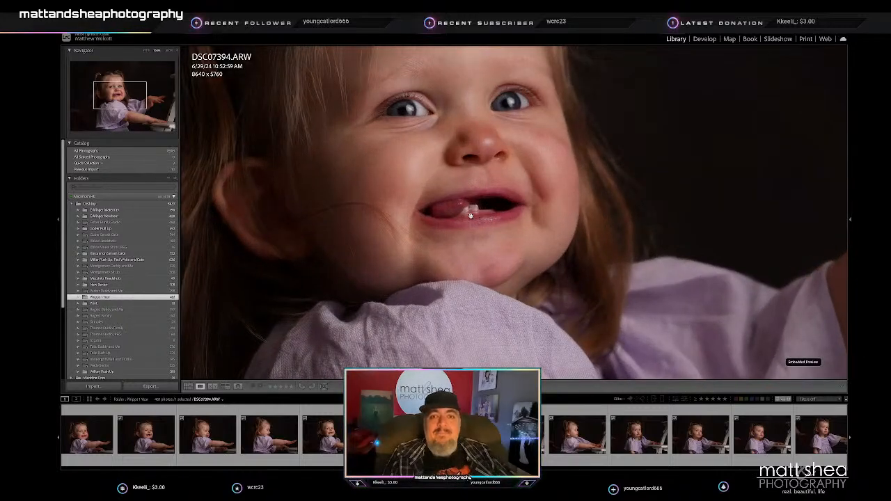
pyautogui.click(473, 214)
pyautogui.press('Right')
pyautogui.press('Right')
pyautogui.press('Right')
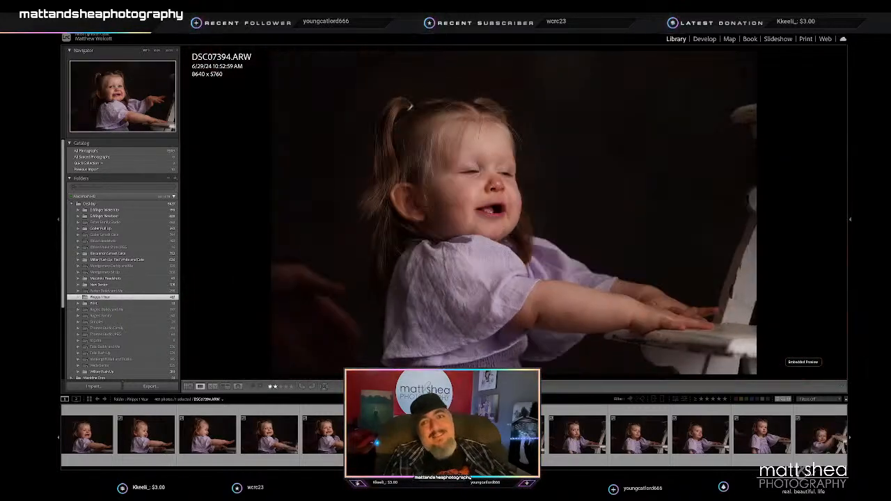
# - Continue through the horizontal chair portraits and rate DSC07397 and DSC07401 2 stars
pyautogui.press('Right')
pyautogui.press('Right')
pyautogui.press('Right')
pyautogui.press('Right')
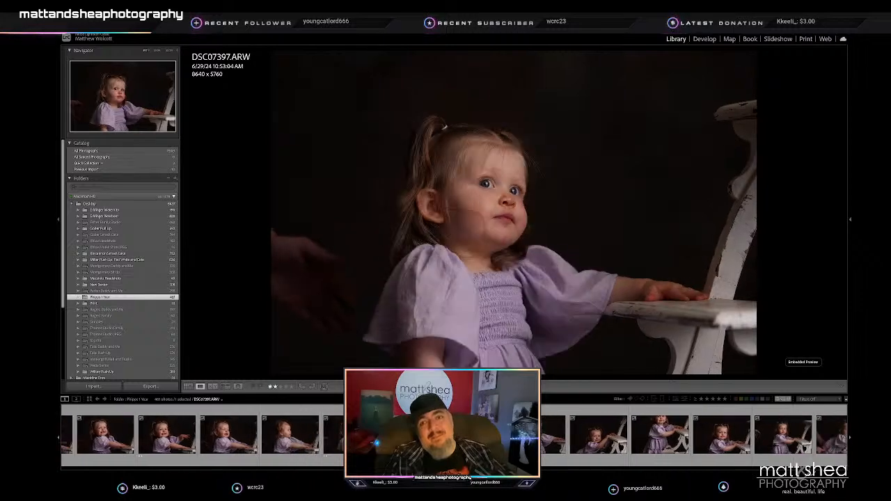
pyautogui.press('Right')
pyautogui.press('Right')
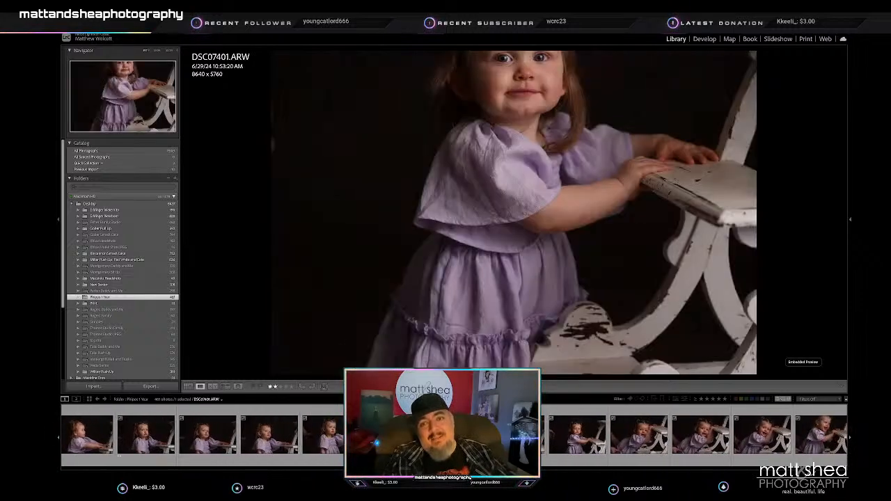
pyautogui.press('Right')
pyautogui.press('Right')
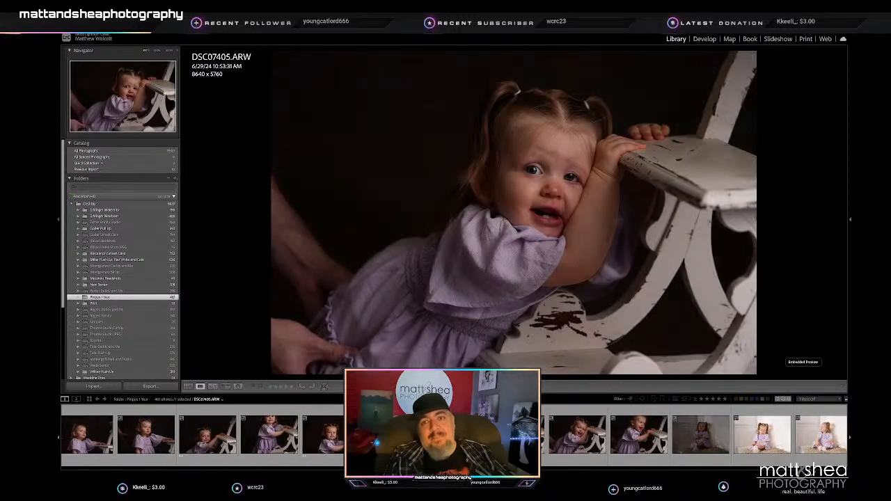
# - Rate DSC07407, the toddler leaning her head against the chair, 2 stars and continue to the first dark rug frame
pyautogui.press('Right')
pyautogui.press('Right')
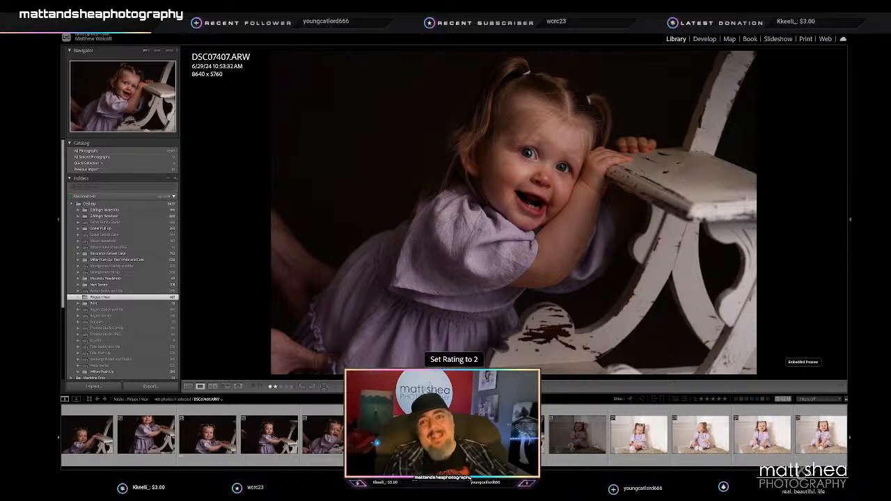
pyautogui.press('Right')
pyautogui.press('Right')
pyautogui.press('Right')
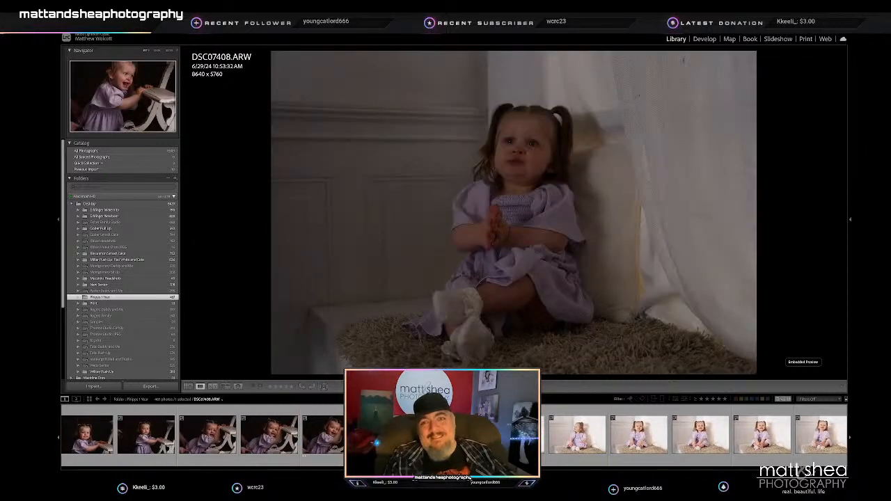
# - Go through the first bright portraits of the toddler on the rug and rate the smiling ones, including DSC07414, 2 stars
pyautogui.press('Right')
pyautogui.press('Right')
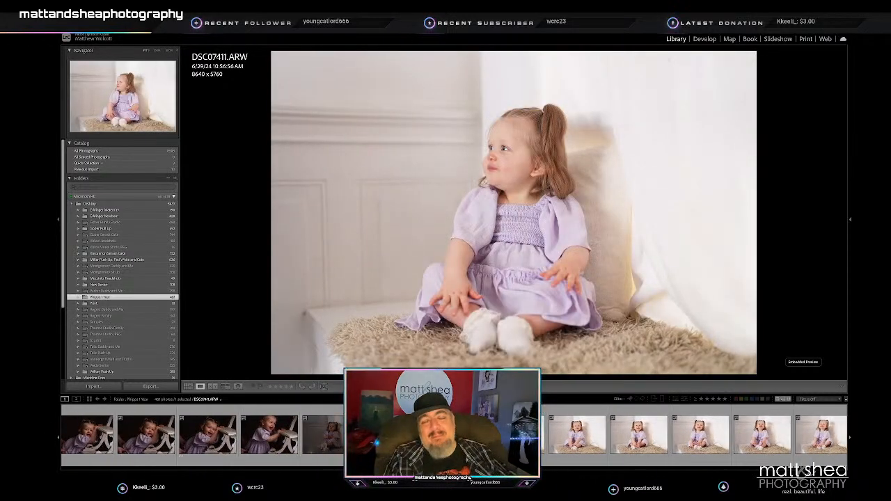
pyautogui.press('Right')
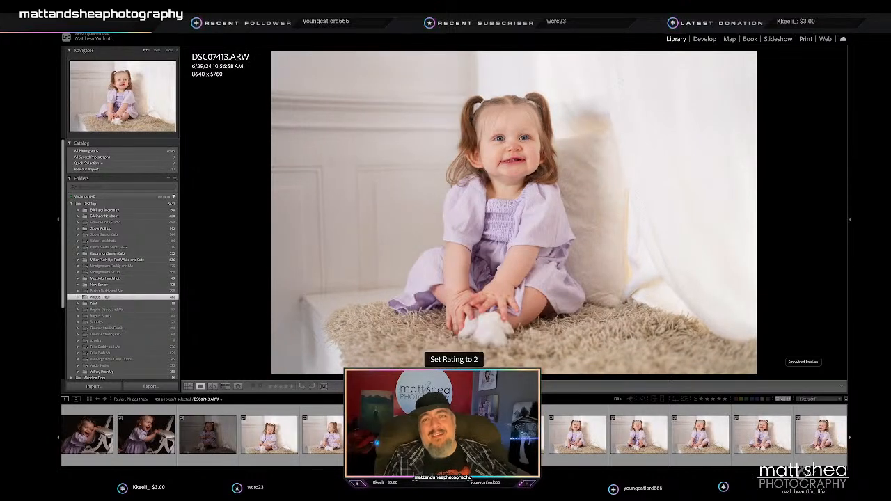
pyautogui.press('Right')
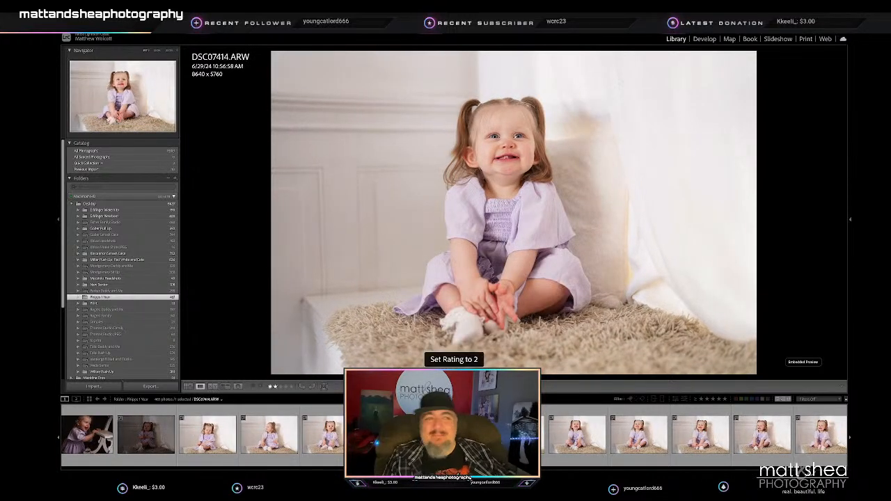
# - Continue through the smiling rug portraits and rate DSC07420, with the toddler looking off to the side, 2 stars
pyautogui.press('Right')
pyautogui.press('Right')
pyautogui.press('Right')
pyautogui.press('Right')
pyautogui.press('Right')
pyautogui.press('Right')
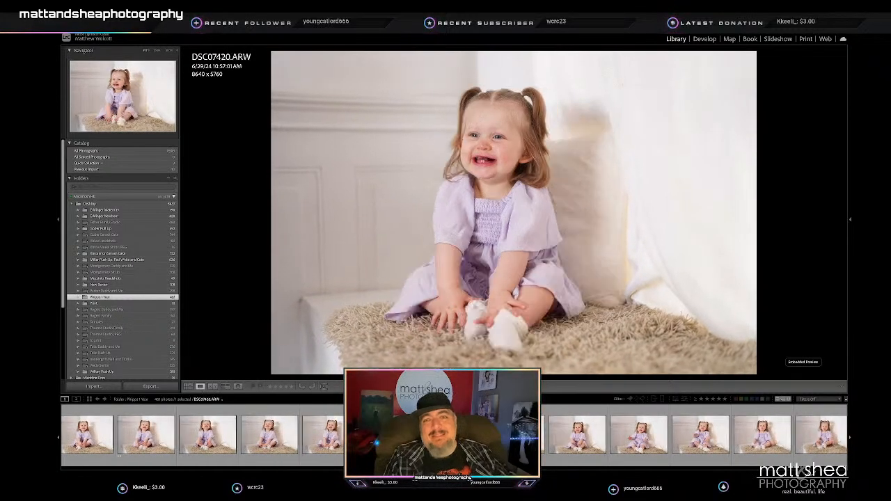
pyautogui.press('2')
# - Review the next rug portraits up to DSC07426, comparing DSC07423 and DSC07424 with the toddler's hands raised
pyautogui.press('Right')
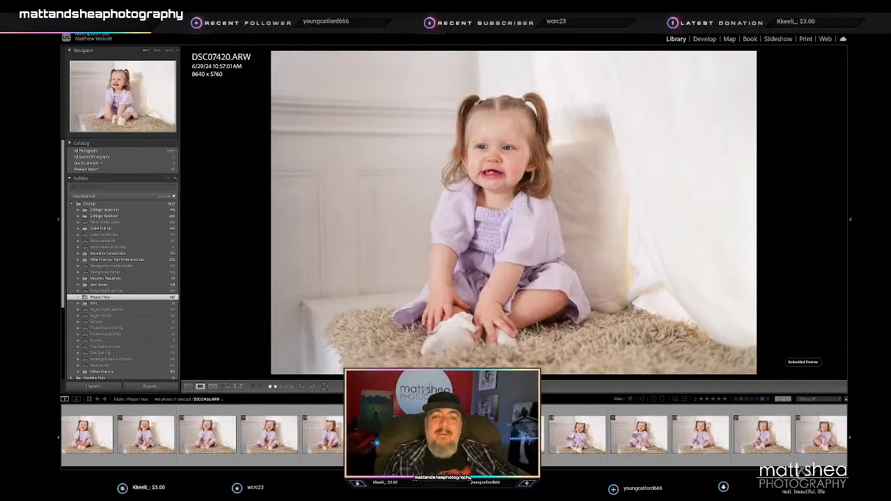
pyautogui.press('Right')
pyautogui.press('Right')
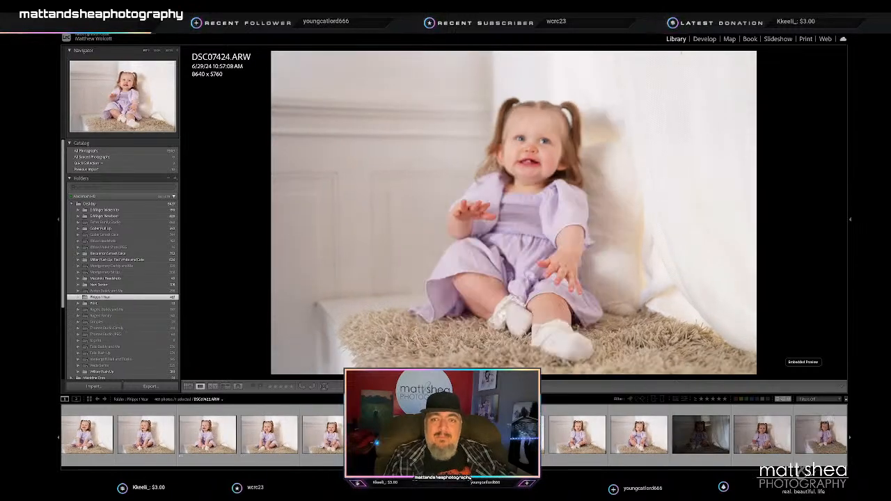
pyautogui.press('Right')
pyautogui.press('Right')
pyautogui.press('Left')
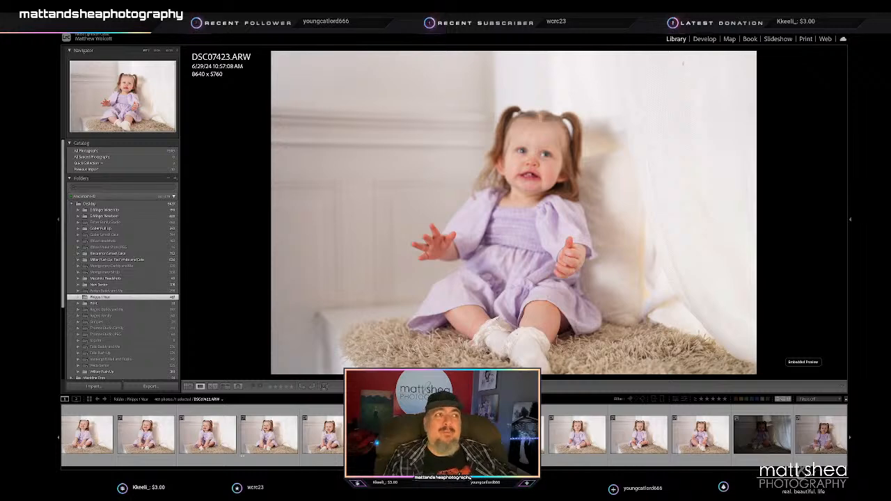
pyautogui.press('Right')
# - Move past the dark frame, rate DSC07429 with the toddler looking into the camera 2 stars, and continue to DSC07432
pyautogui.press('Right')
pyautogui.press('Right')
pyautogui.press('Right')
pyautogui.press('Right')
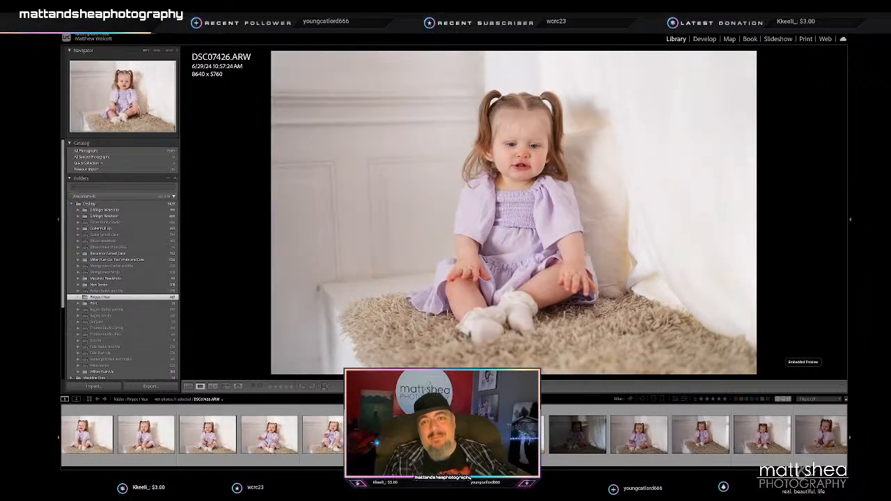
pyautogui.press('Right')
pyautogui.press('Right')
pyautogui.press('Right')
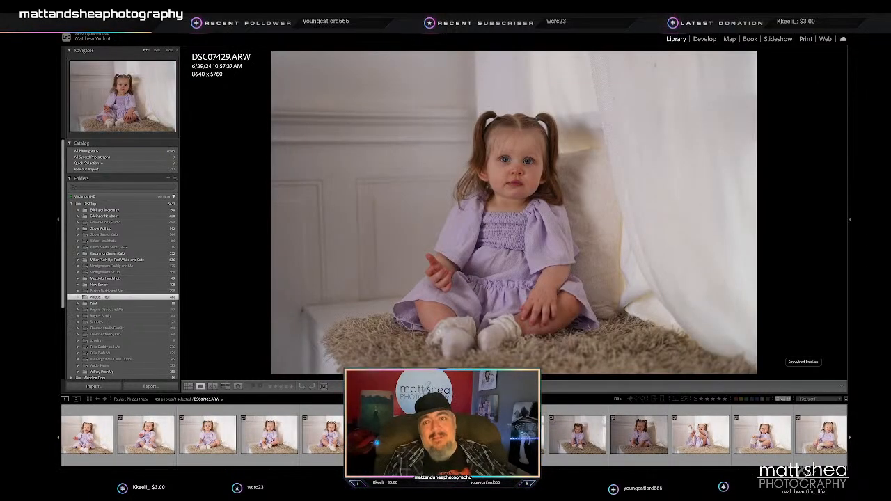
# - Continue through the rug portraits from DSC07432 to DSC07442 and rate DSC07436, with the toddler smiling and looking off to the side
pyautogui.press('Right')
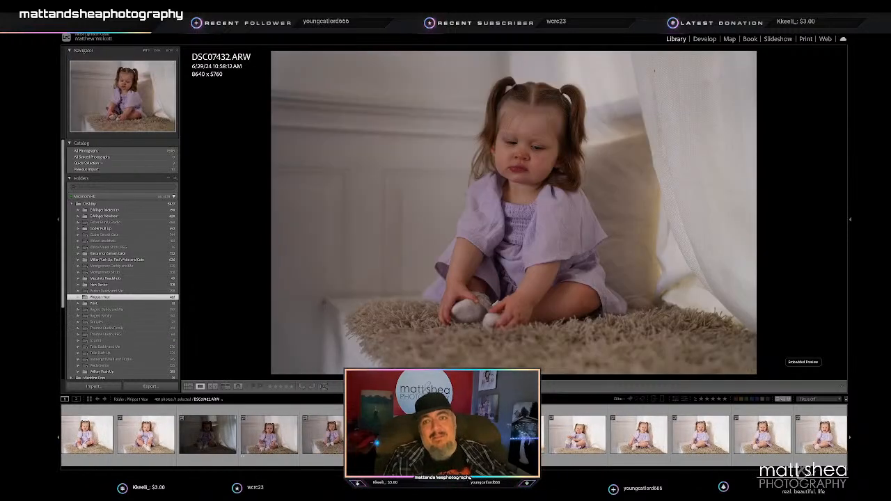
pyautogui.press('Right')
pyautogui.press('Right')
pyautogui.press('Right')
pyautogui.press('Right')
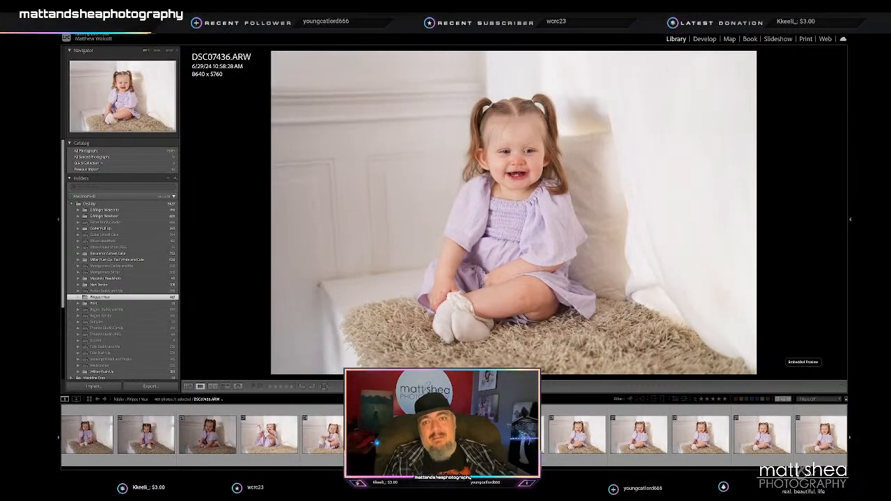
pyautogui.press('3')
pyautogui.press('Right')
pyautogui.press('Right')
pyautogui.press('Right')
pyautogui.press('Right')
pyautogui.press('Right')
pyautogui.press('Right')
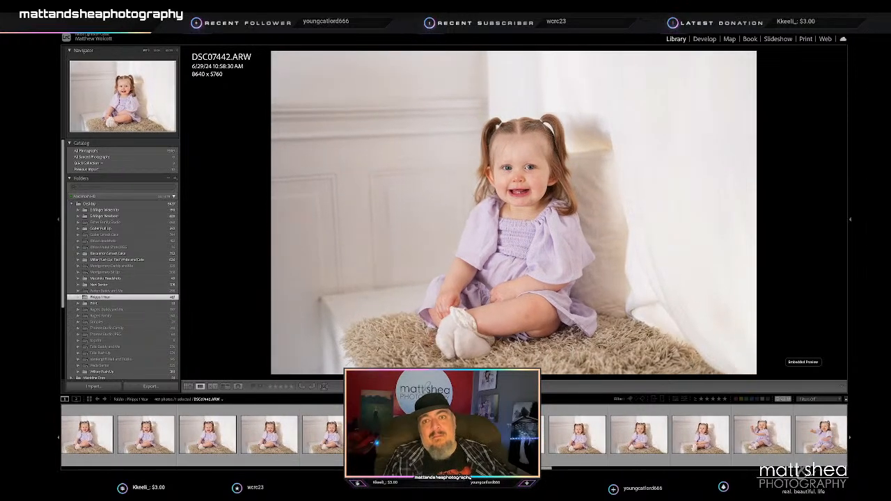
# - Review the rug portraits around DSC07444, going back and forth between neighbouring frames, and continue to DSC07447
pyautogui.press('Right')
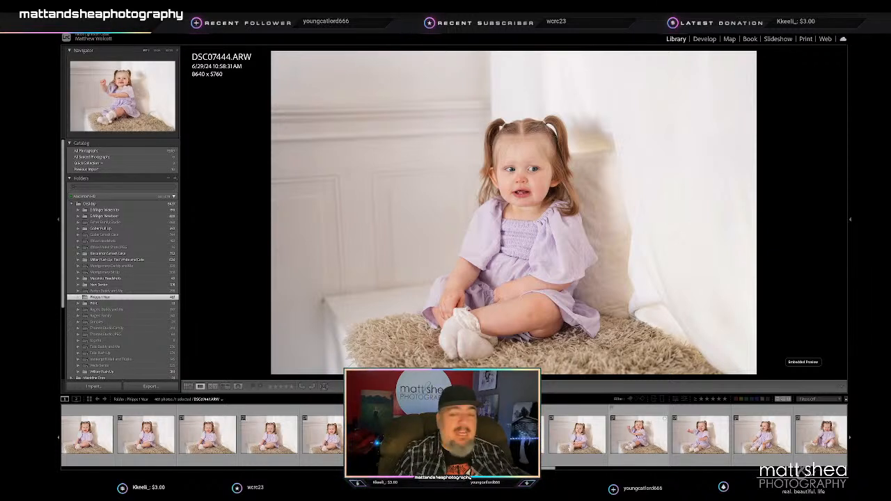
pyautogui.keyDown('shift'); pyautogui.click(588, 437); pyautogui.keyUp('shift')
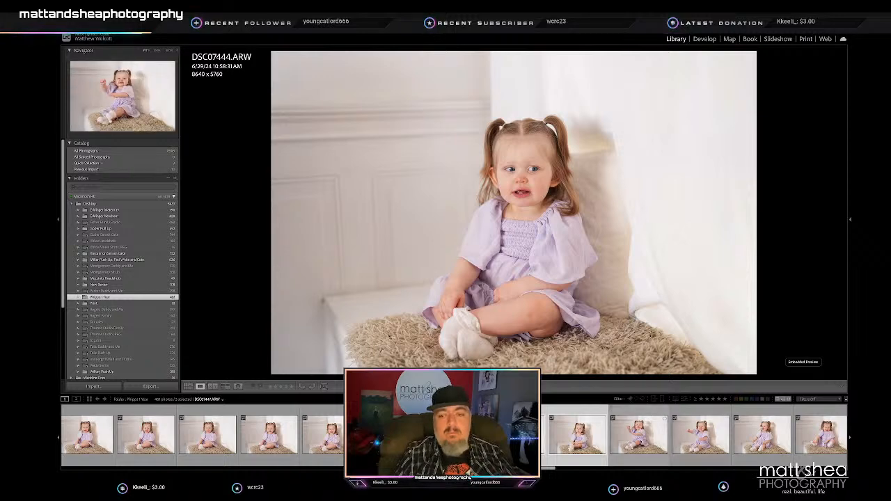
pyautogui.press('Right')
pyautogui.press('Left')
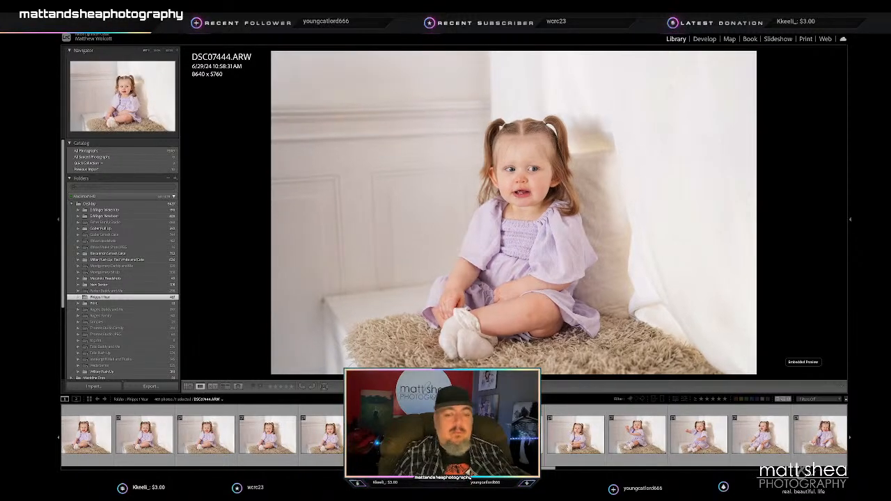
pyautogui.press('Right')
# - Compare DSC07451 and DSC07452 of the toddler on the rug and move on to the teddy-bear portrait DSC07455
pyautogui.press('Right')
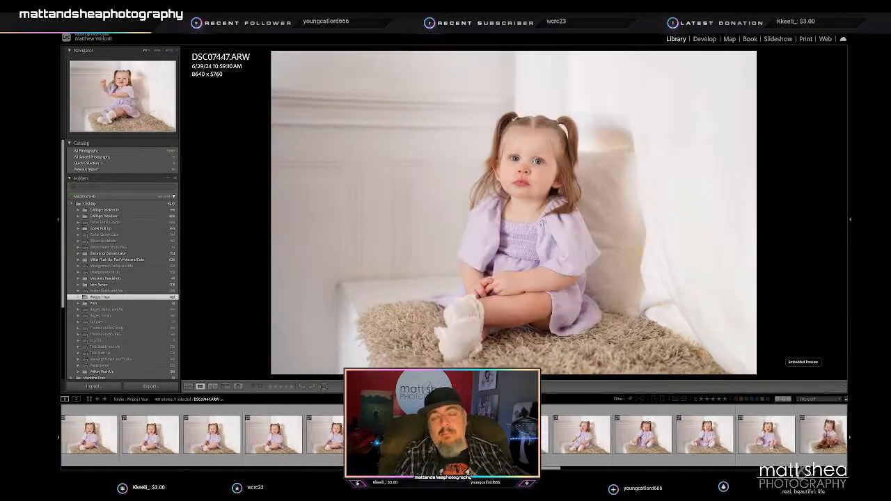
pyautogui.press('Right')
pyautogui.press('Right')
pyautogui.press('Right')
pyautogui.press('Right')
pyautogui.press('Right')
pyautogui.press('Right')
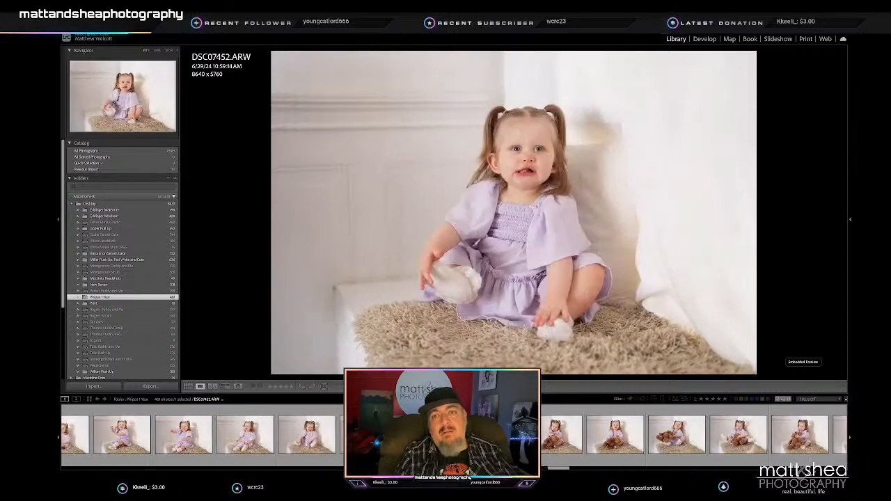
pyautogui.press('Right')
pyautogui.press('Left')
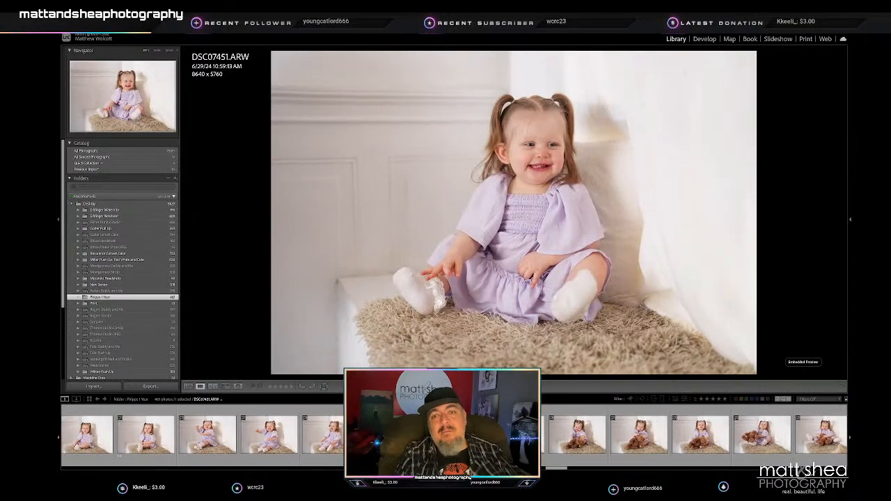
pyautogui.press('Right')
pyautogui.press('Right')
pyautogui.press('Right')
pyautogui.press('Right')
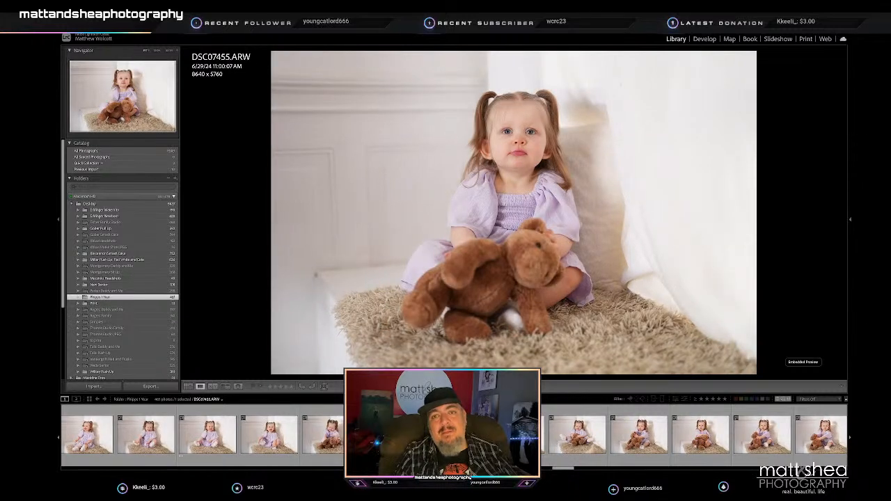
# - Go through the first teddy-bear portraits on the rug and rate DSC07461 2 stars
pyautogui.press('Right')
pyautogui.press('Right')
pyautogui.press('Right')
pyautogui.press('Right')
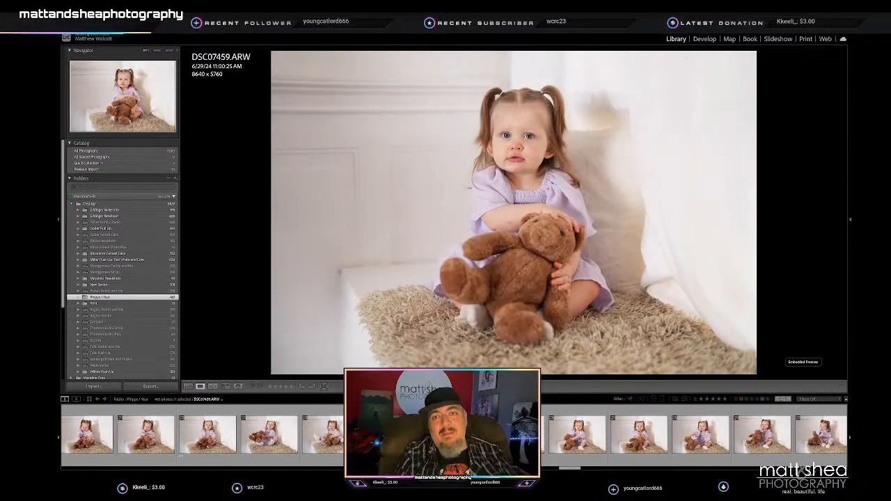
pyautogui.press('Right')
pyautogui.press('Right')
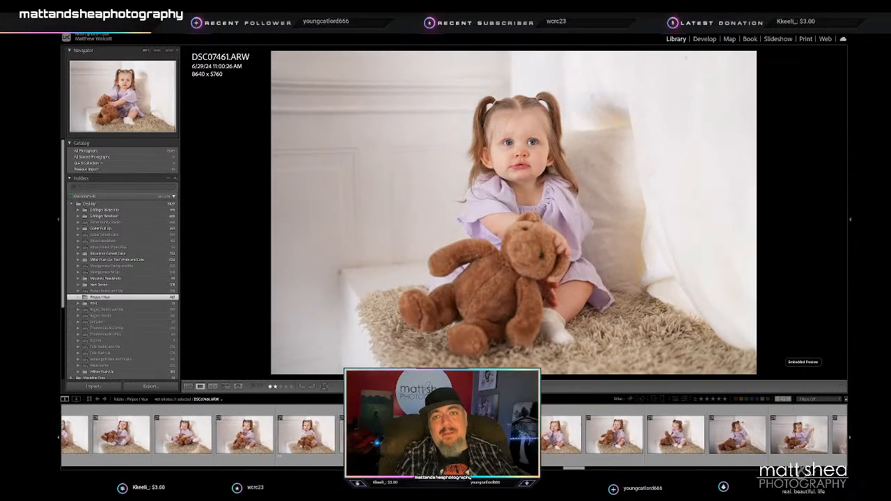
# - Go through the remaining teddy-bear portraits, including DSC07464 and DSC07466, and rate DSC07468 2 stars
pyautogui.press('Right')
pyautogui.press('Right')
pyautogui.press('Right')
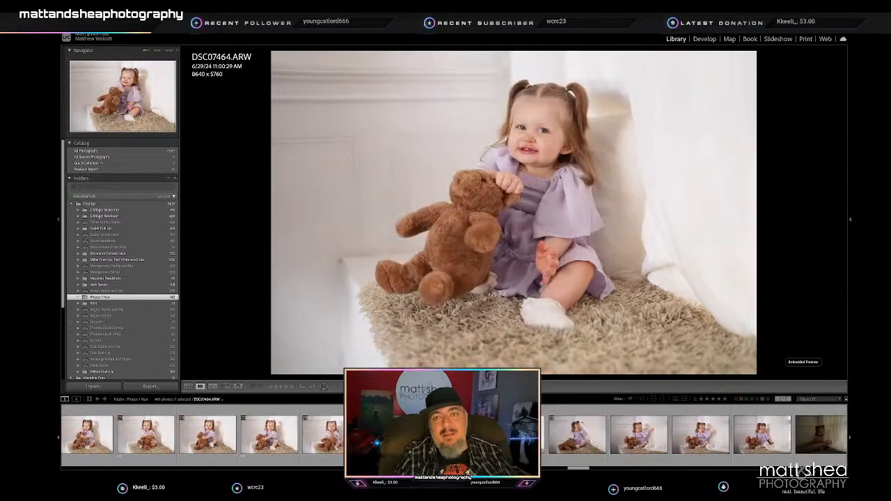
pyautogui.press('Right')
pyautogui.press('Right')
pyautogui.press('Right')
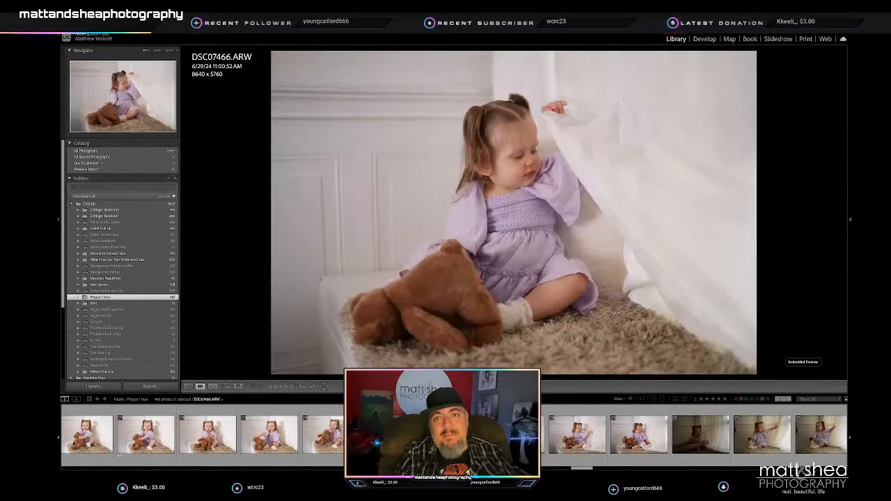
pyautogui.press('Right')
# - Compare the first window-light frames by the curtain, rate one of them 2 stars, and continue to DSC07477
pyautogui.press('Right')
pyautogui.press('Right')
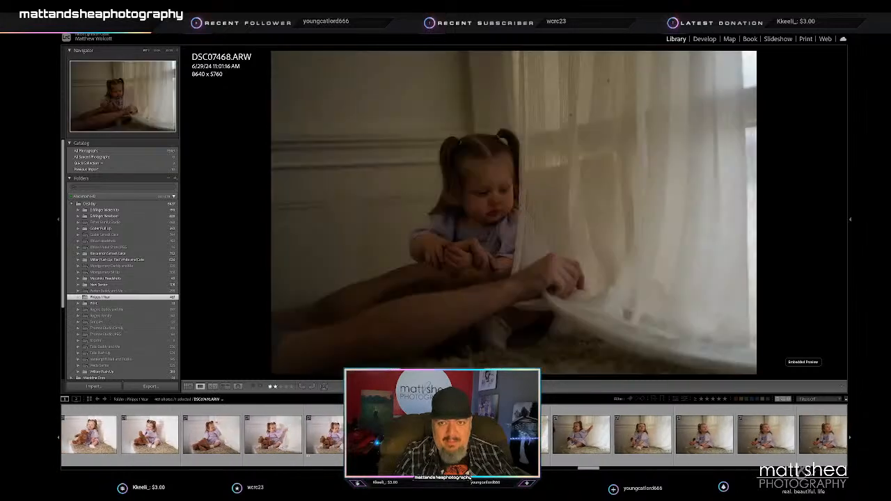
pyautogui.press('Right')
pyautogui.press('Left')
pyautogui.press('Right')
pyautogui.press('2')
pyautogui.press('Right')
# - Rate the window-light portrait DSC07478 2 stars and examine DSC07481, with the toddler leaning forward beside an adult's hand
pyautogui.press('Right')
pyautogui.press('Right')
pyautogui.press('Right')
pyautogui.press('Right')
pyautogui.press('Right')
pyautogui.press('Right')
pyautogui.press('Right')
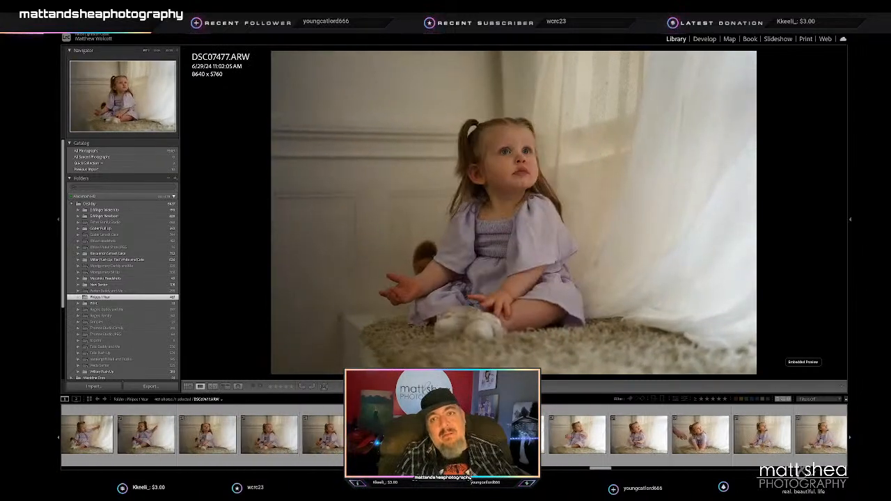
pyautogui.press('2')
pyautogui.press('Right')
pyautogui.press('Right')
pyautogui.press('Right')
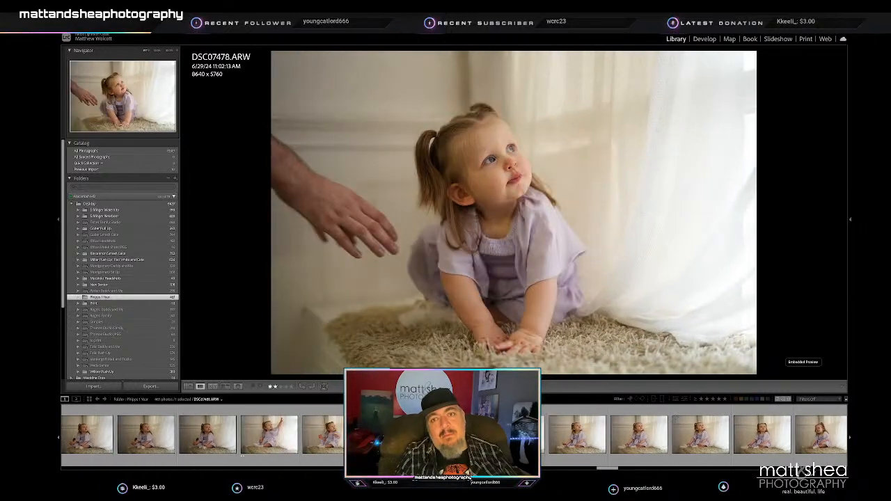
pyautogui.press('Left')
# - Continue through the window-light portraits past DSC07485 and DSC07488 and rate DSC07490, with the toddler looking to the side, 2 stars
pyautogui.press('Right')
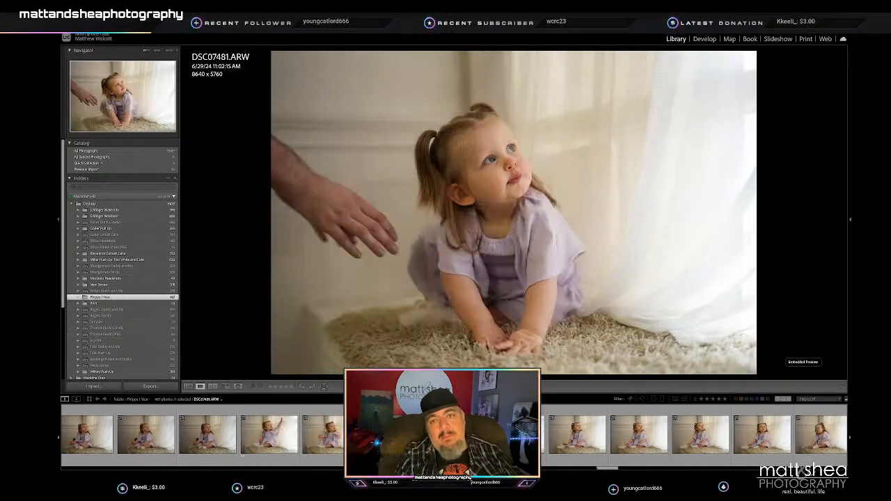
pyautogui.press('Right')
pyautogui.press('Right')
pyautogui.press('Right')
pyautogui.press('Right')
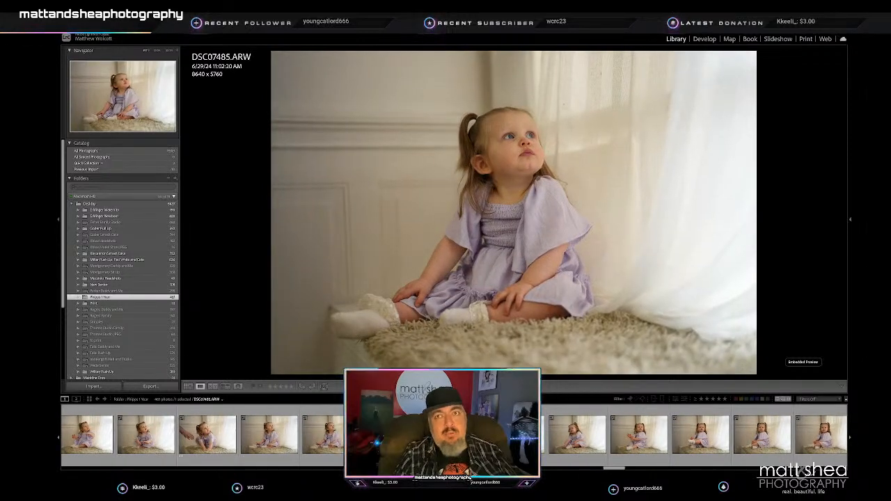
pyautogui.press('Right')
pyautogui.press('Right')
pyautogui.press('Right')
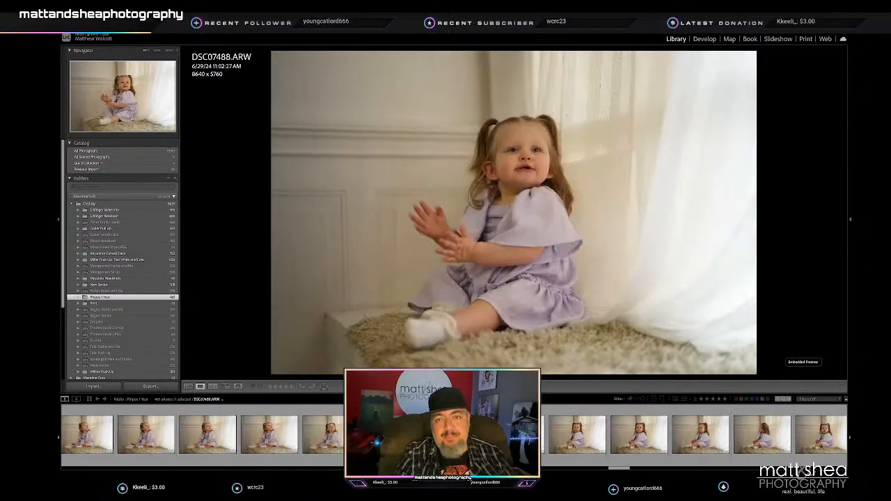
pyautogui.press('Right')
pyautogui.press('Right')
pyautogui.press('Right')
pyautogui.press('Right')
pyautogui.press('Right')
pyautogui.press('Right')
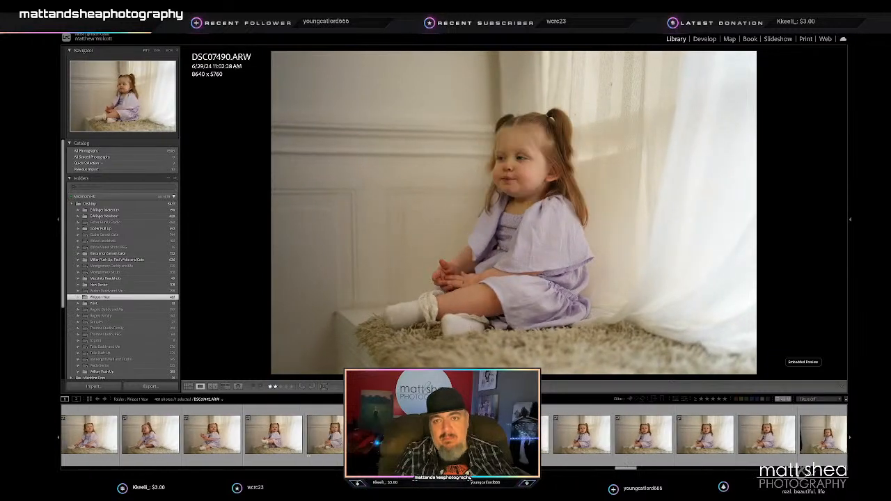
# - Review the last window-light portraits, including DSC07497 and DSC07499, and move on to the pink-dress set at DSC07504
pyautogui.press('Right')
pyautogui.press('Right')
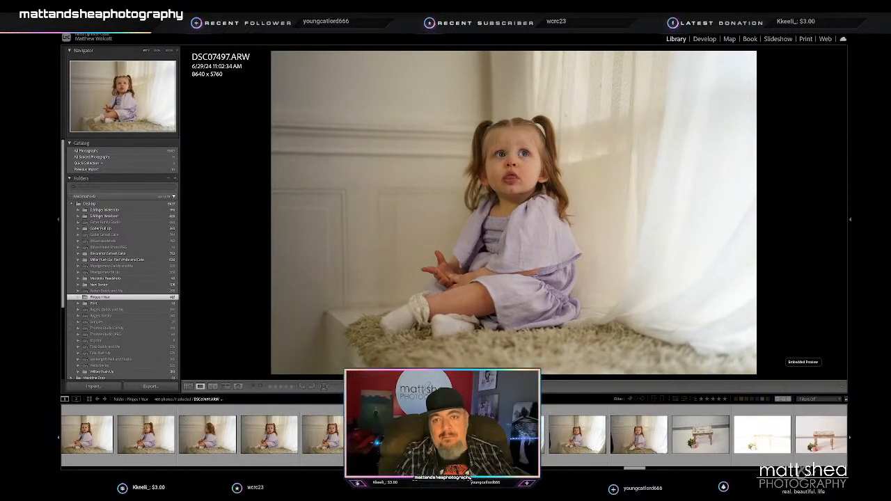
pyautogui.press('Right')
pyautogui.press('Right')
pyautogui.press('Right')
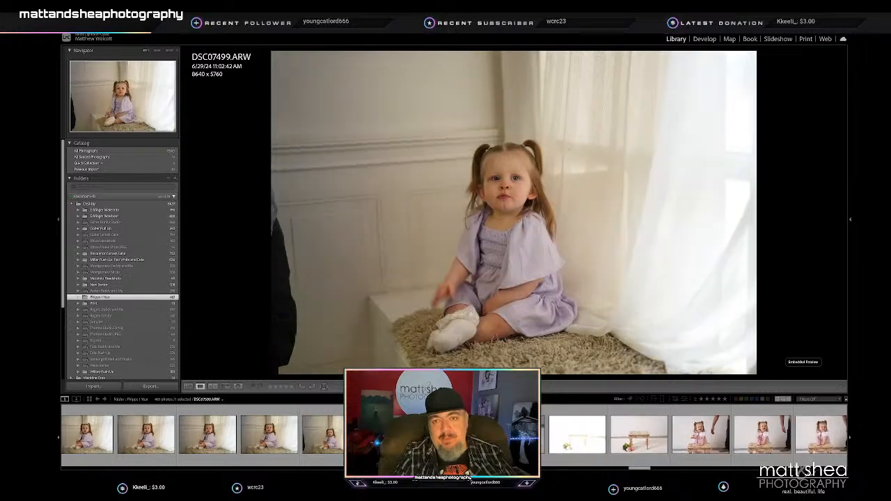
pyautogui.press('Right')
pyautogui.press('Right')
pyautogui.press('Right')
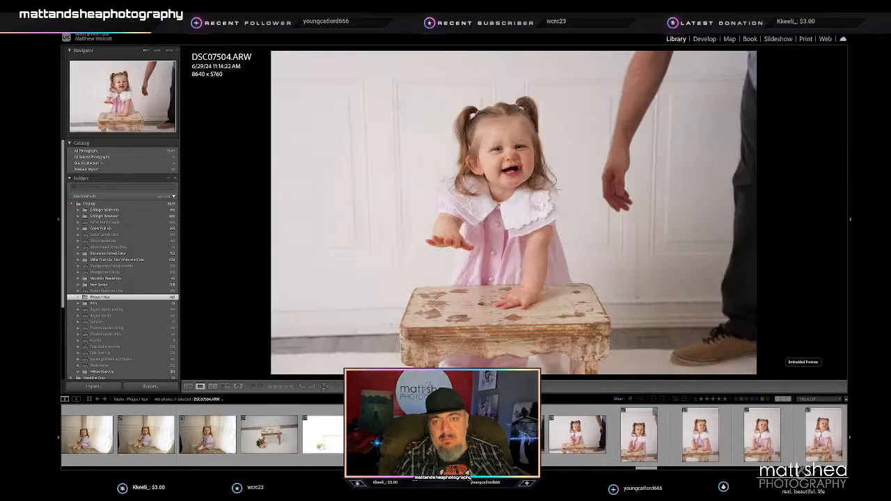
# - Compare the first pink-dress frames at the wooden stool and rate DSC07505, with both of the toddler's hands on the stool, 2 stars
pyautogui.press('Left')
pyautogui.press('Right')
pyautogui.press('Right')
# - Review the vertical portraits of the toddler leaning on the stool from DSC07509 through DSC07519
pyautogui.press('Right')
pyautogui.press('Right')
pyautogui.press('Right')
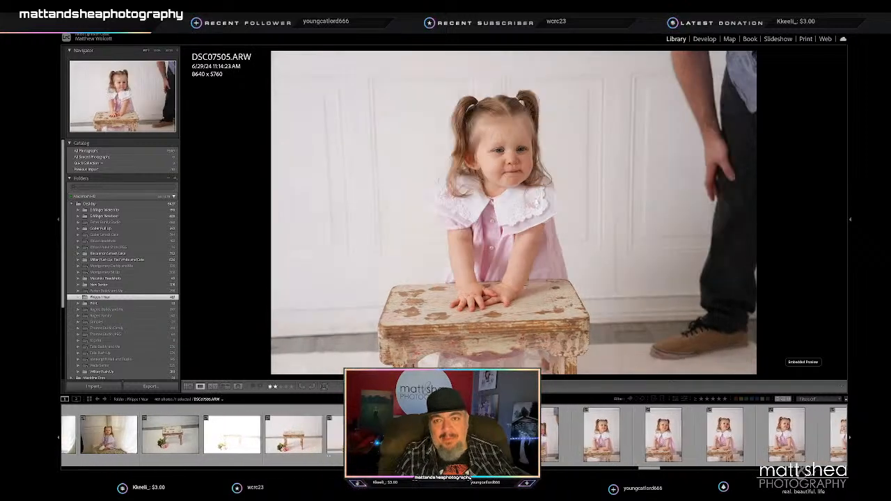
pyautogui.press('Right')
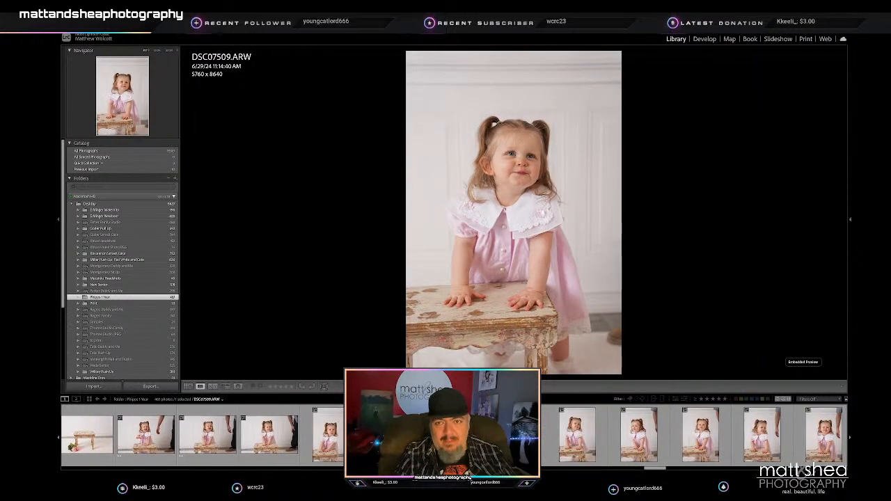
pyautogui.press('Right')
pyautogui.press('Right')
pyautogui.press('Right')
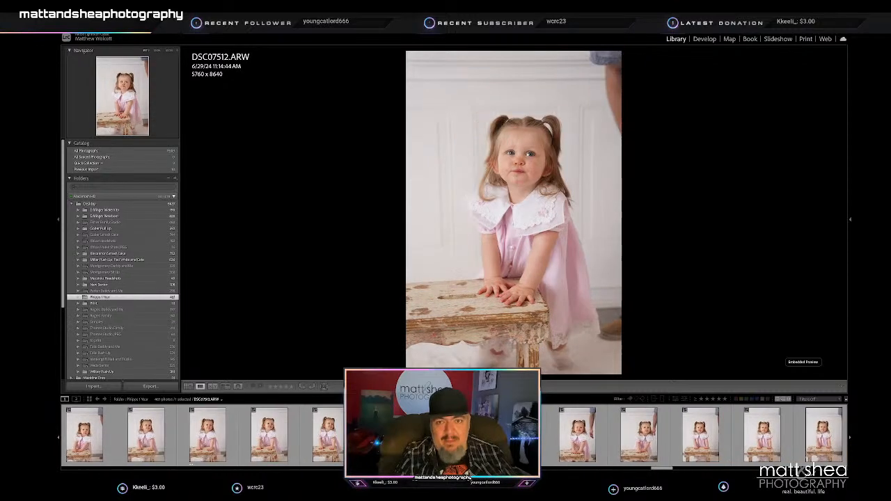
pyautogui.press('Right')
pyautogui.press('Right')
pyautogui.press('Right')
pyautogui.press('Right')
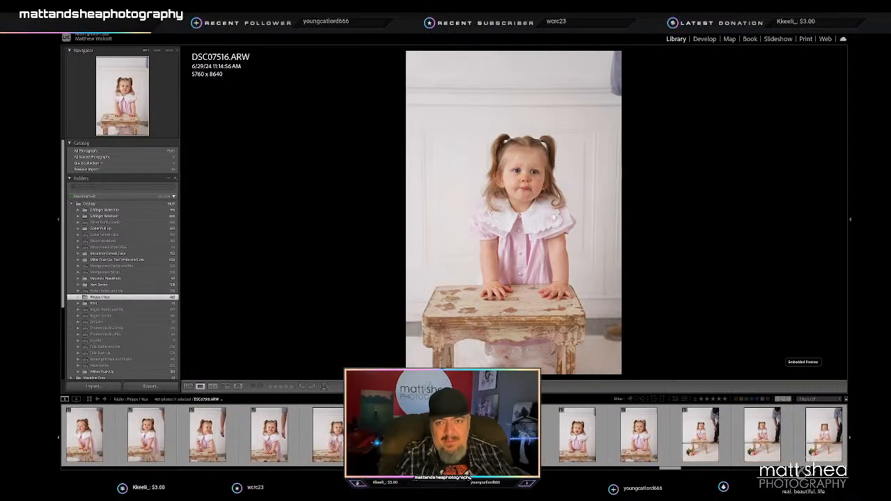
pyautogui.press('Right')
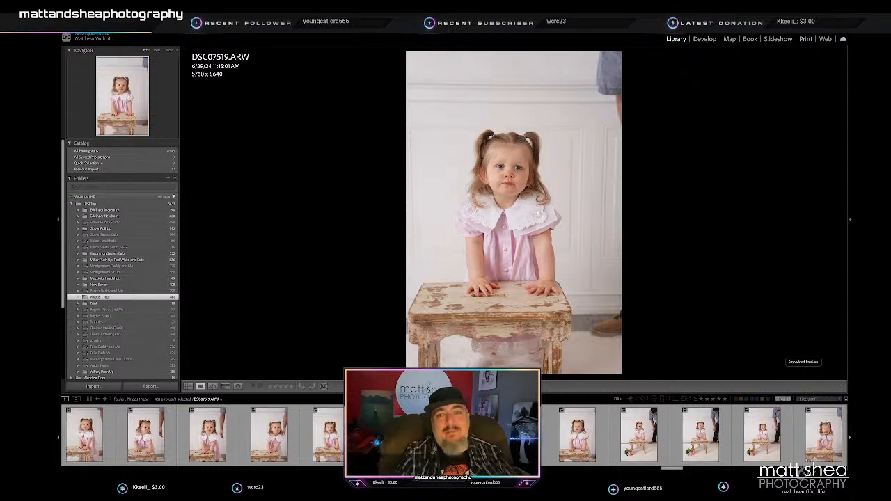
# - Go through the wider stool shots with the flowers on the floor and rate DSC07523 2 stars
pyautogui.press('Right')
pyautogui.press('Right')
pyautogui.press('Right')
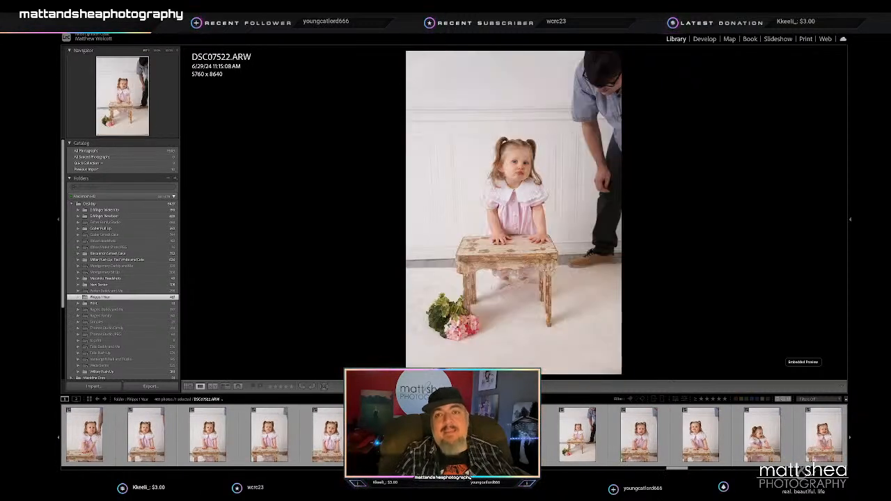
pyautogui.press('Right')
# - Compare the smiling stool portraits DSC07528 and DSC07529 and rate DSC07528 2 stars
pyautogui.press('Right')
pyautogui.press('Right')
pyautogui.press('Right')
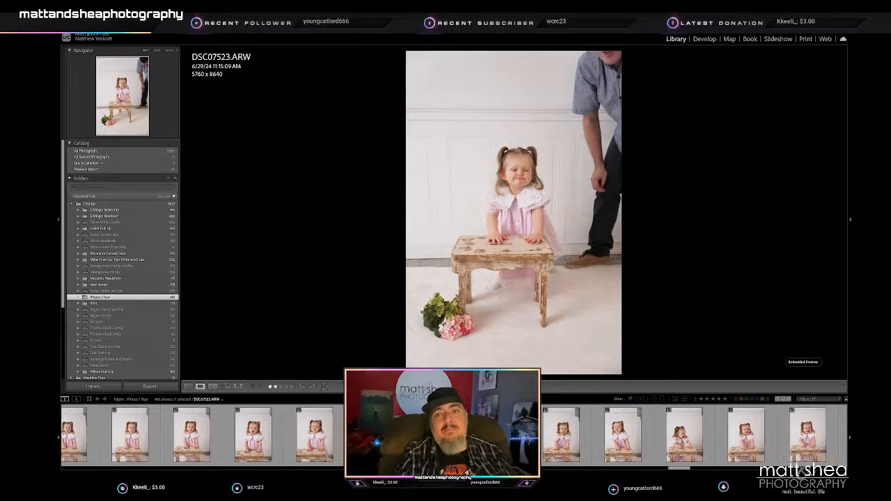
pyautogui.press('Right')
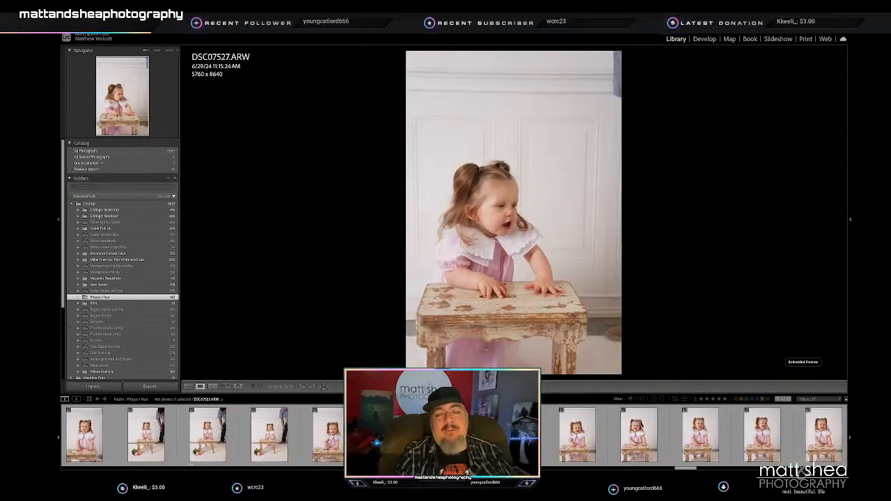
pyautogui.press('Right')
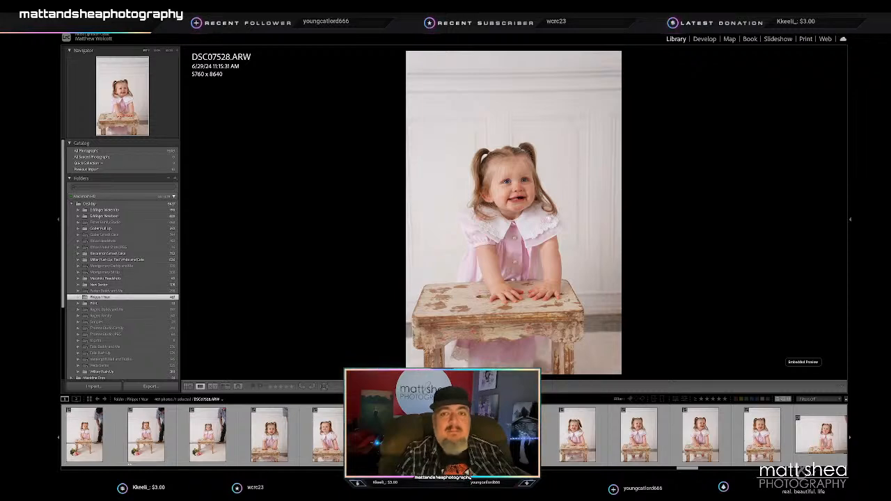
pyautogui.press('Right')
pyautogui.press('Right')
pyautogui.press('Right')
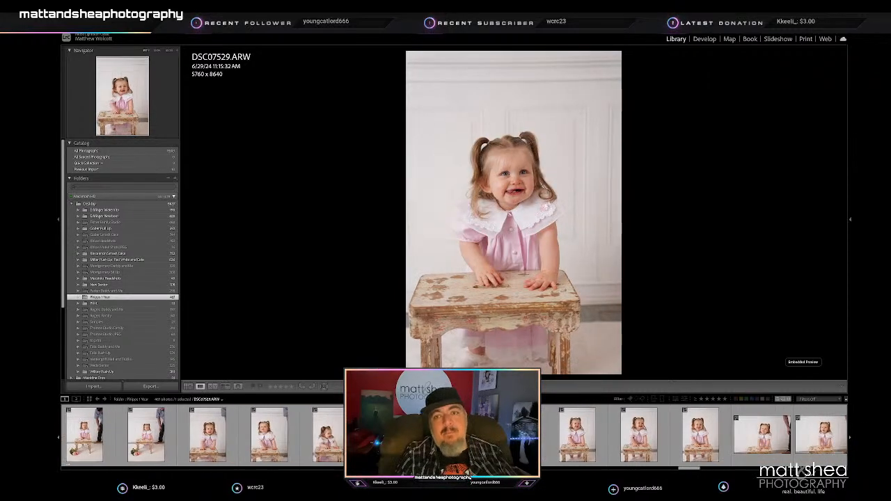
pyautogui.press('Left')
pyautogui.press('Left')
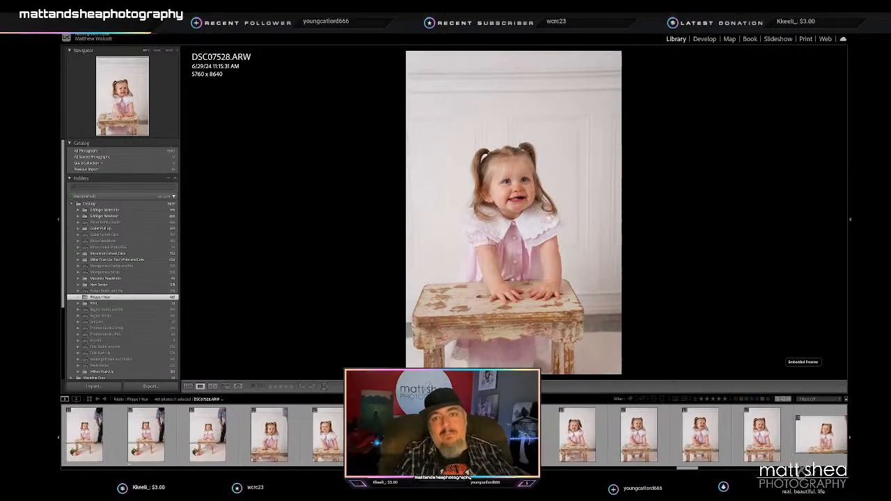
pyautogui.press('Right')
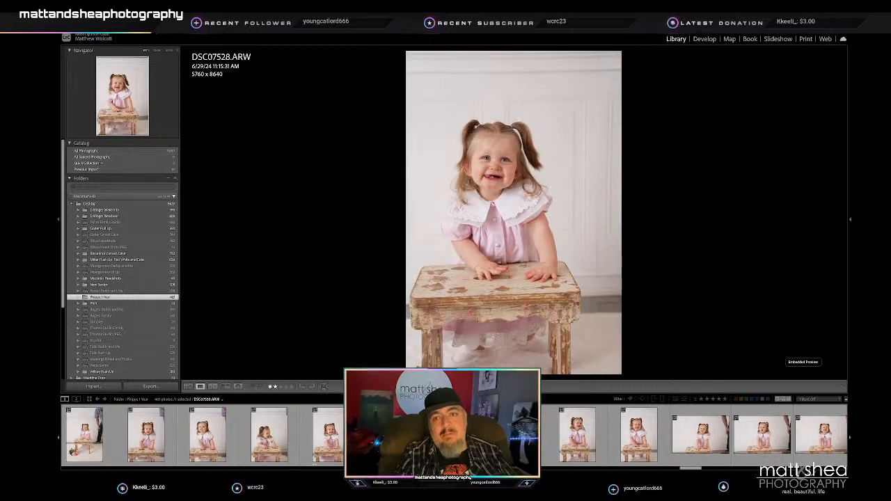
# - Go through the stool frames after DSC07528 and rate the smiling horizontal shot DSC07538 2 stars
pyautogui.press('Right')
pyautogui.press('Right')
pyautogui.press('Right')
pyautogui.press('Right')
pyautogui.press('Right')
pyautogui.press('Right')
pyautogui.press('Right')
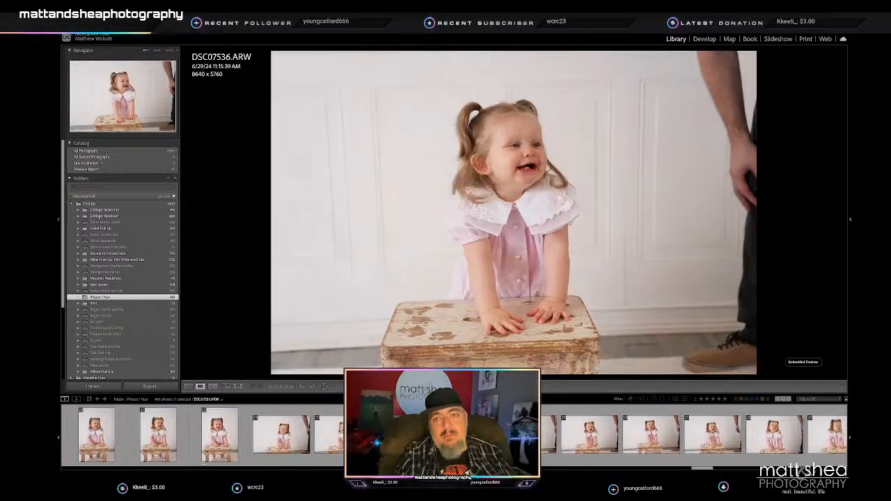
pyautogui.press('Right')
# - Compare DSC07539 with the frame after it and rate DSC07539 2 stars
pyautogui.press('Right')
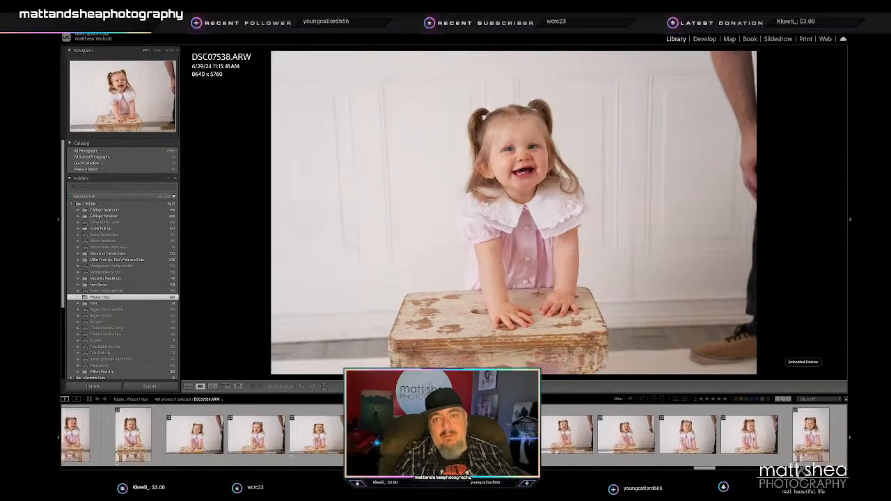
pyautogui.press('2')
# - Review the horizontal stool frames from DSC07540 onward and rate DSC07543 2 stars
pyautogui.press('Right')
pyautogui.press('Right')
pyautogui.press('Left')
pyautogui.press('2')
pyautogui.press('Right')
pyautogui.press('Right')
pyautogui.press('Right')
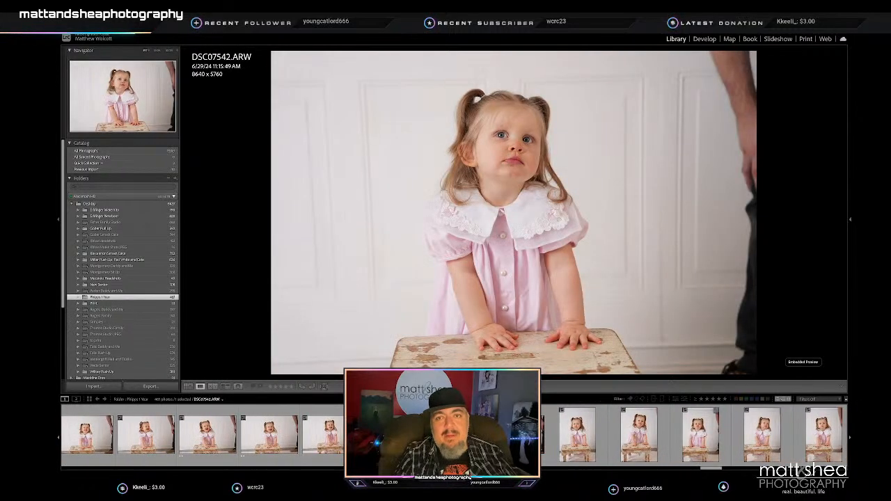
# - Compare the pouting vertical stool portraits from DSC07544 onward and rate DSC07545 2 stars
pyautogui.press('Right')
pyautogui.press('2')
pyautogui.press('Right')
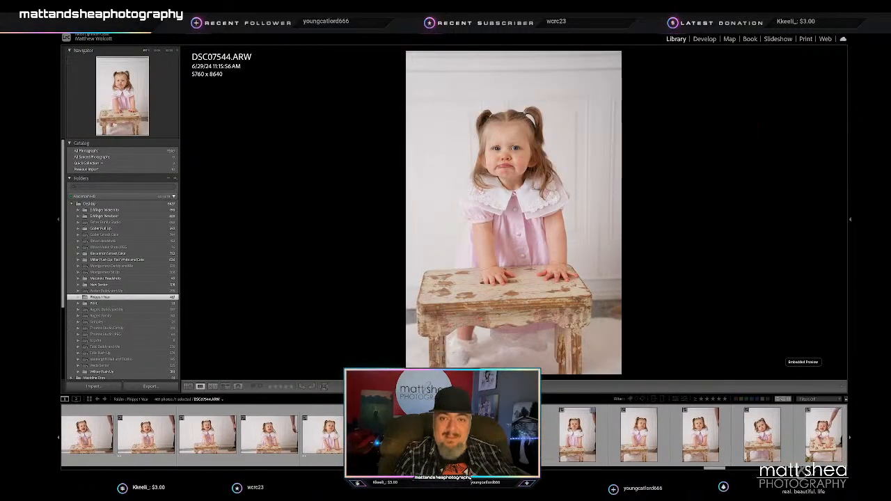
pyautogui.press('2')
pyautogui.press('Right')
pyautogui.press('Right')
pyautogui.press('Right')
pyautogui.press('Left')
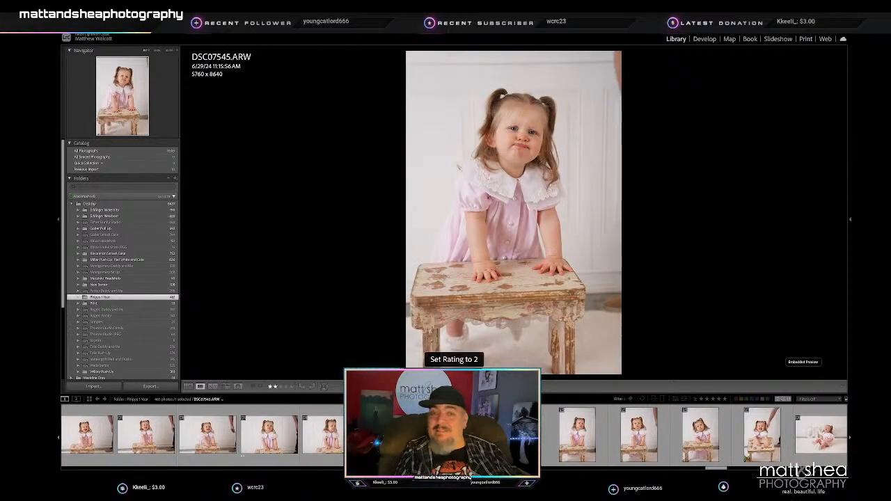
# - Go through the remaining vertical stool portraits and rate DSC07549, with the toddler crying over the stool, 2 stars
pyautogui.press('Right')
pyautogui.press('Right')
pyautogui.press('Right')
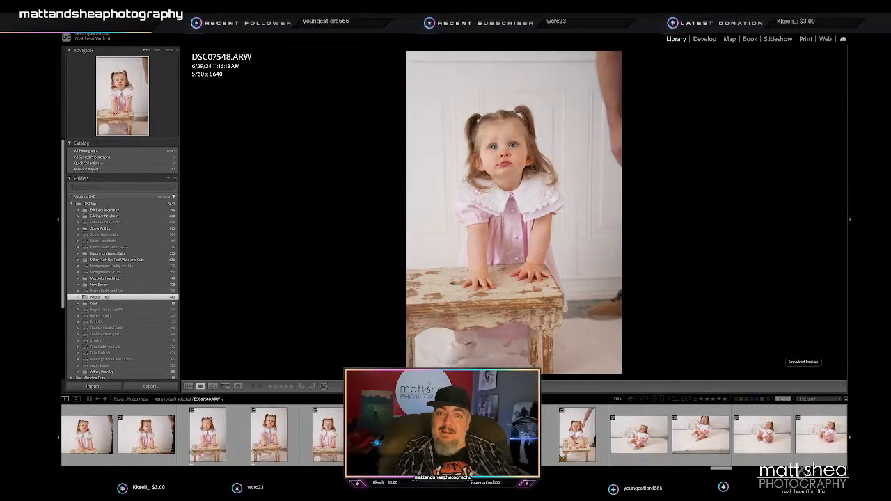
pyautogui.press('Right')
# - Review the horizontal frames of the toddler sitting in front of the ONE letters up to DSC07562
pyautogui.press('Right')
pyautogui.press('Right')
pyautogui.press('Right')
pyautogui.press('Right')
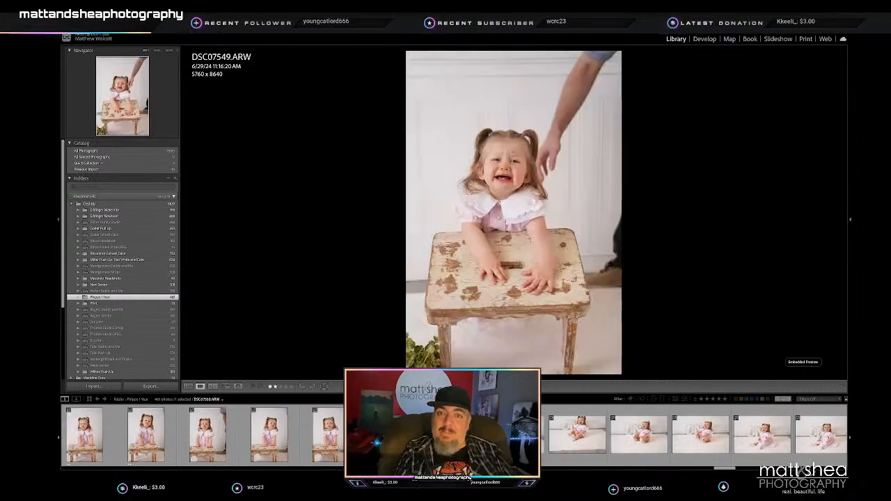
pyautogui.press('Right')
pyautogui.press('Right')
pyautogui.press('Right')
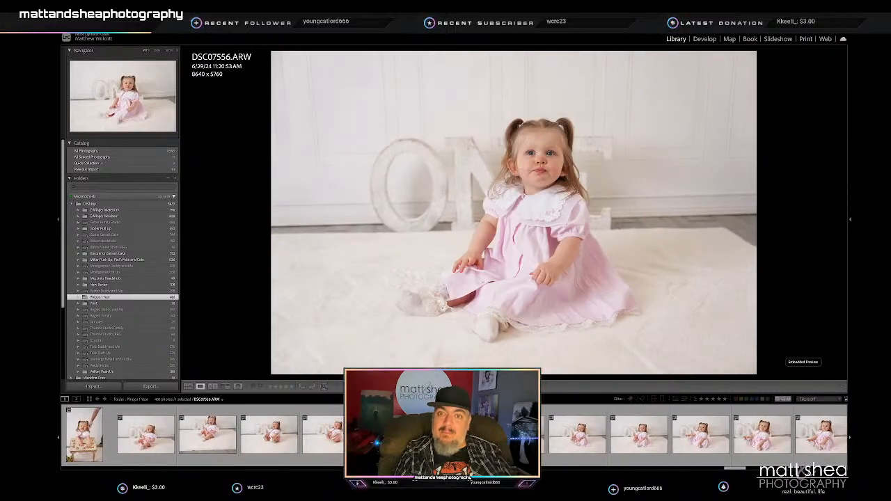
pyautogui.press('Right')
pyautogui.press('Right')
pyautogui.press('Right')
pyautogui.press('Right')
pyautogui.press('Right')
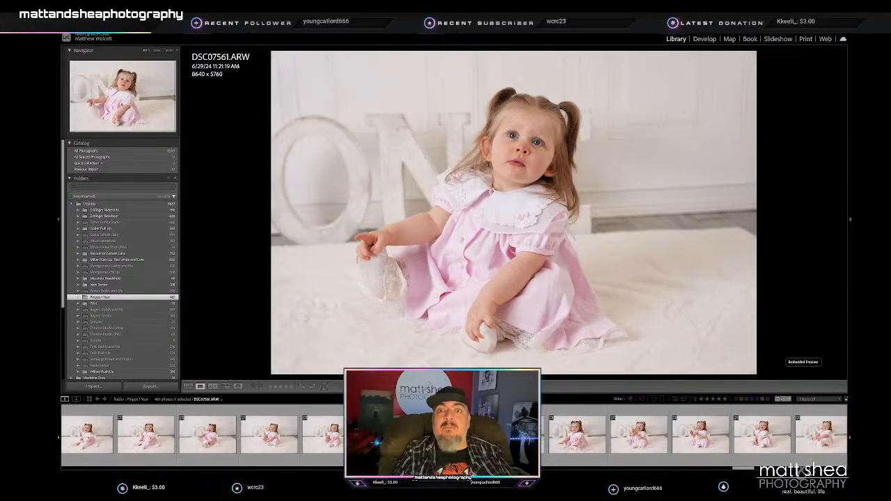
pyautogui.press('Left')
pyautogui.press('Right')
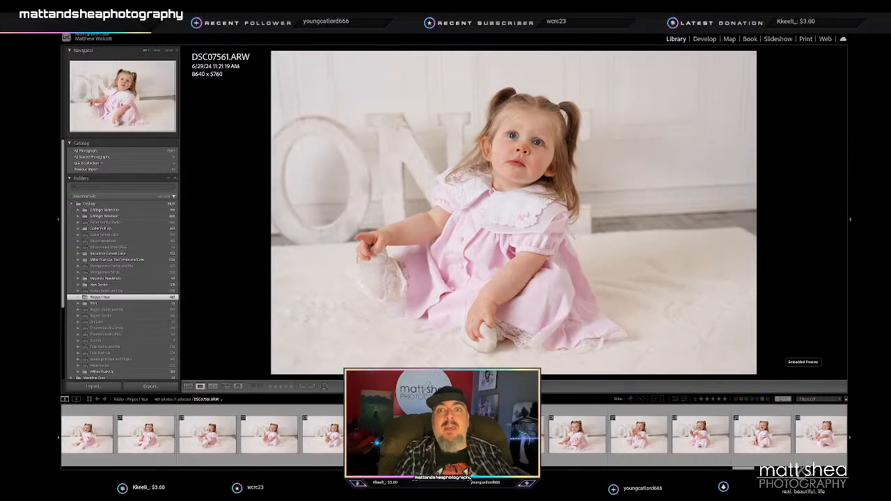
pyautogui.press('Right')
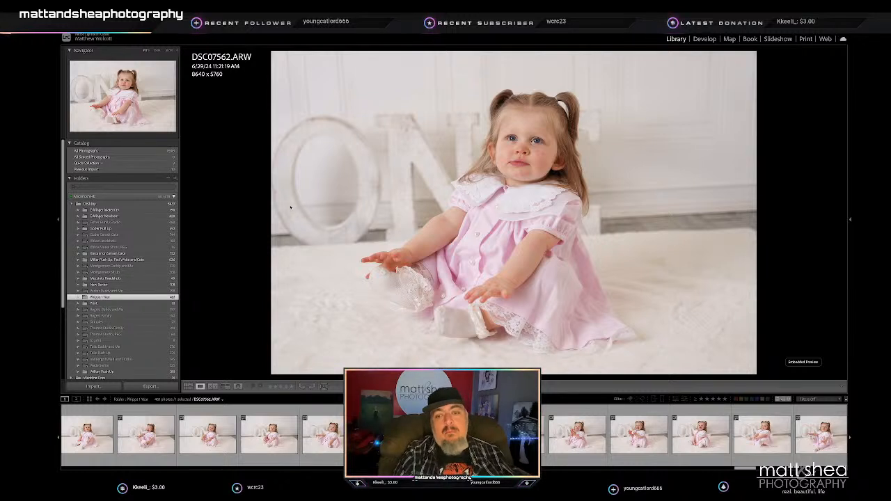
# - Check DSC07563 and rate DSC07564, with the smiling toddler raising both hands, 2 stars
pyautogui.press('Right')
pyautogui.press('Right')
pyautogui.press('Right')
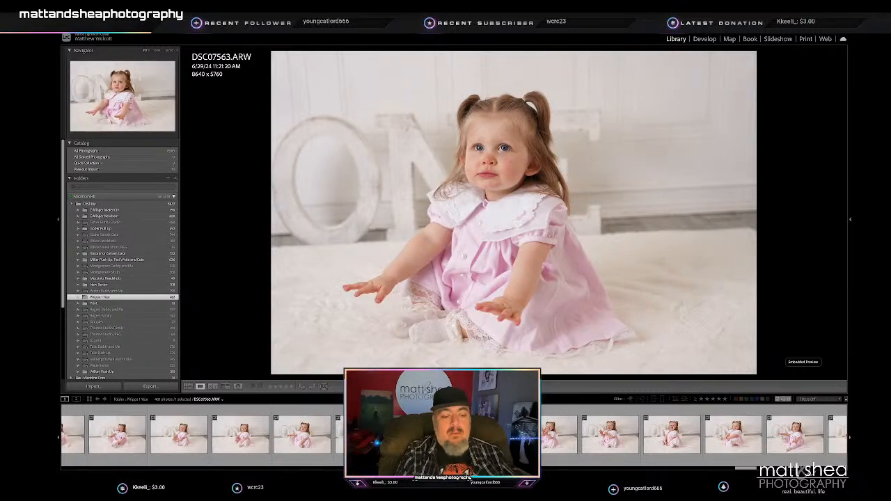
# - Go through the seated frames from DSC07565 and rate DSC07572, with the toddler looking off to the side, 3 stars
pyautogui.press('Right')
pyautogui.press('2')
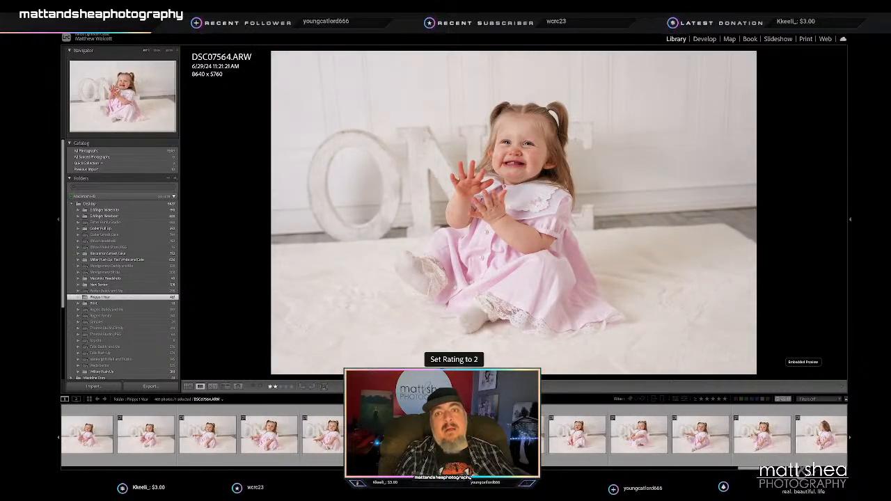
pyautogui.press('Right')
pyautogui.press('Right')
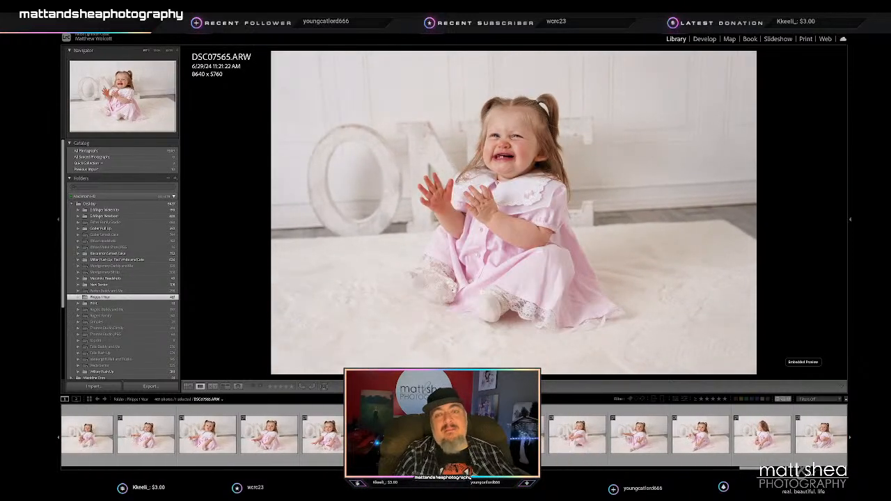
pyautogui.press('Right')
pyautogui.press('Right')
pyautogui.press('Right')
pyautogui.press('Right')
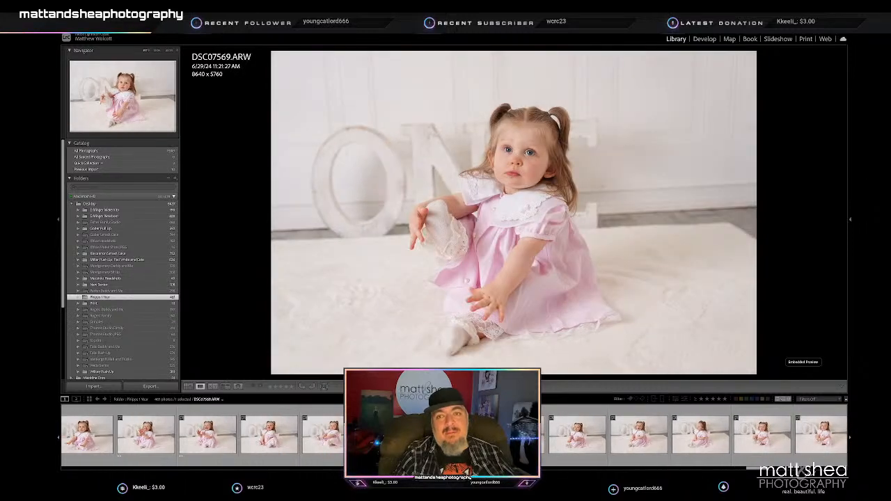
# - Review the frames after DSC07572, including the vertical portraits on the white rug, up to the kneeling pose DSC07585
pyautogui.press('Right')
pyautogui.press('Right')
pyautogui.press('Right')
pyautogui.press('Right')
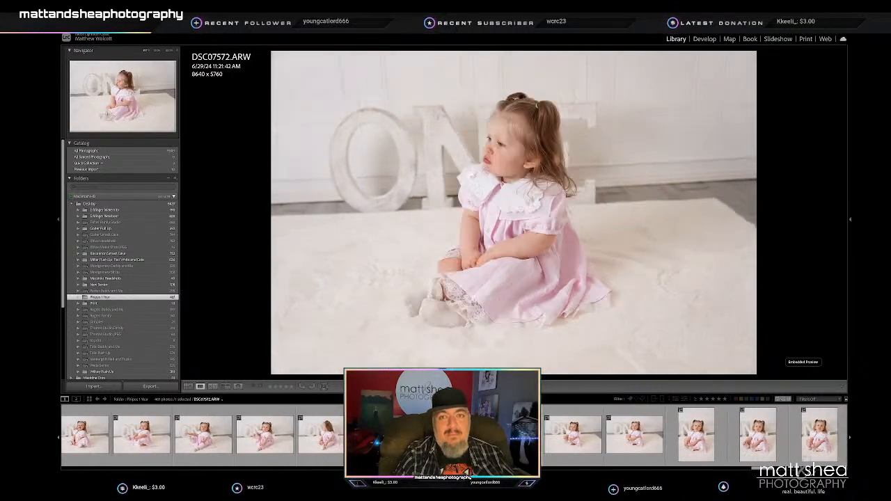
pyautogui.press('3')
pyautogui.press('Right')
pyautogui.press('Right')
pyautogui.press('Right')
pyautogui.press('Right')
pyautogui.press('Right')
pyautogui.press('Right')
pyautogui.press('Right')
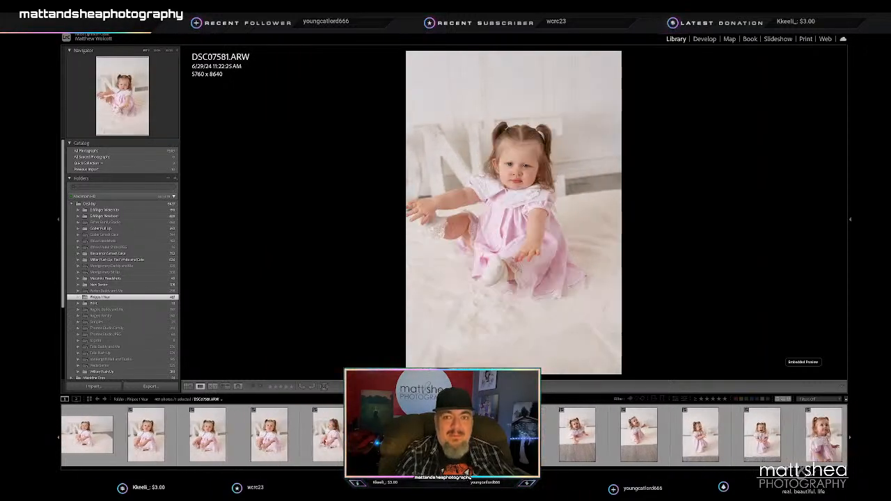
pyautogui.press('Right')
pyautogui.press('Right')
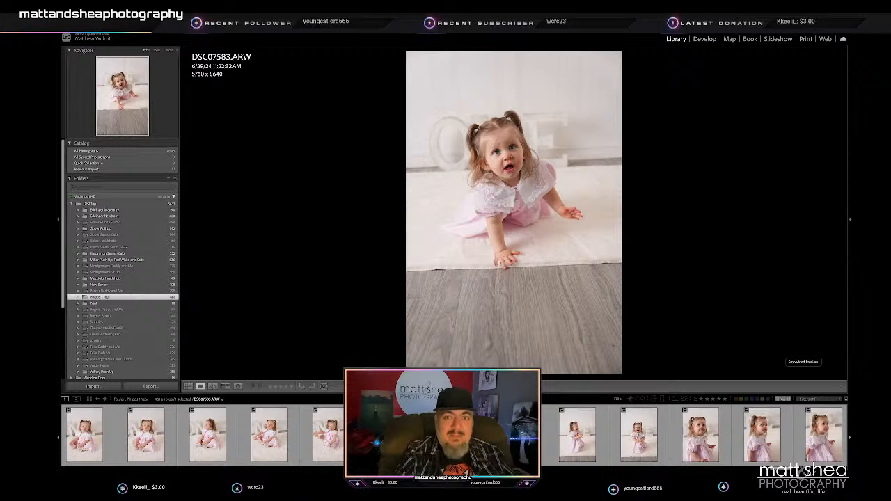
pyautogui.press('Right')
pyautogui.press('Right')
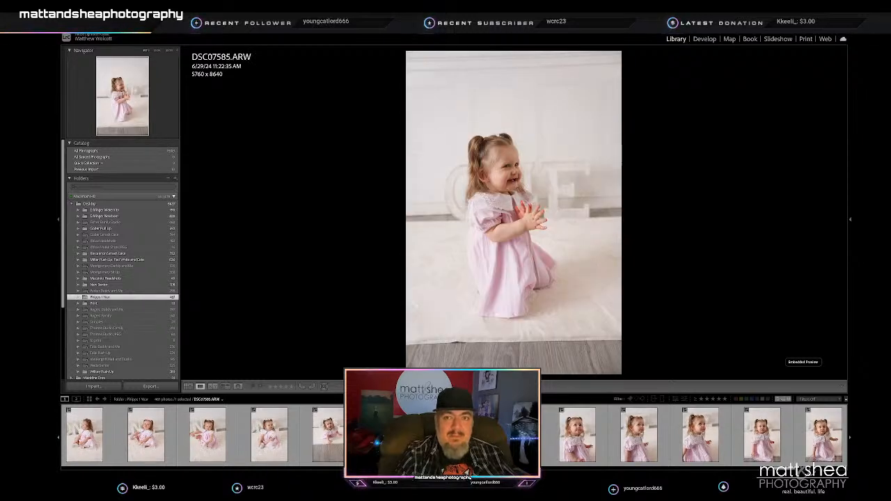
# - Compare the kneeling portrait DSC07586 with its neighbour, inspect the crying face, and rate DSC07586 2 stars
pyautogui.press('Right')
pyautogui.press('Right')
pyautogui.press('Left')
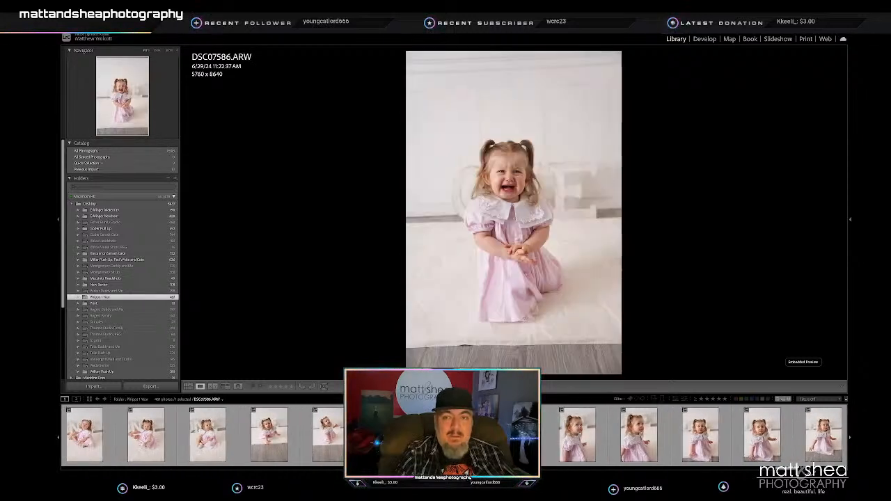
pyautogui.press('Right')
pyautogui.press('Left')
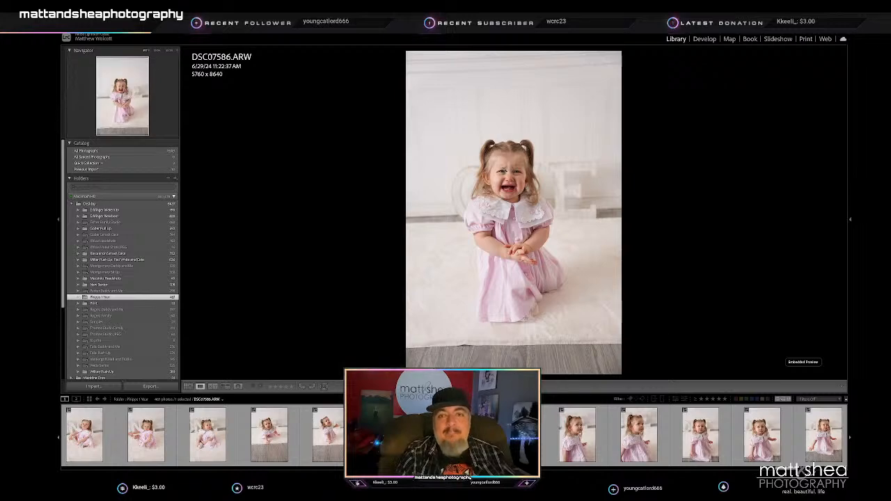
pyautogui.click(507, 175)
pyautogui.click(510, 192)
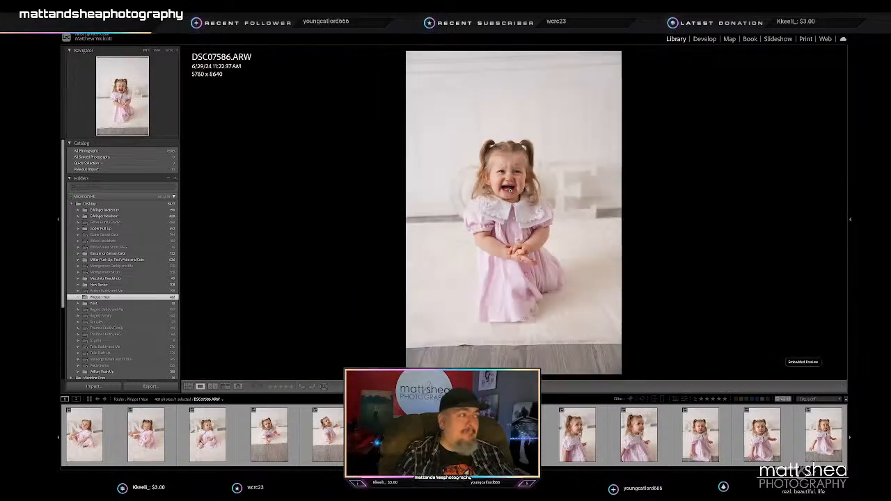
pyautogui.press('2')
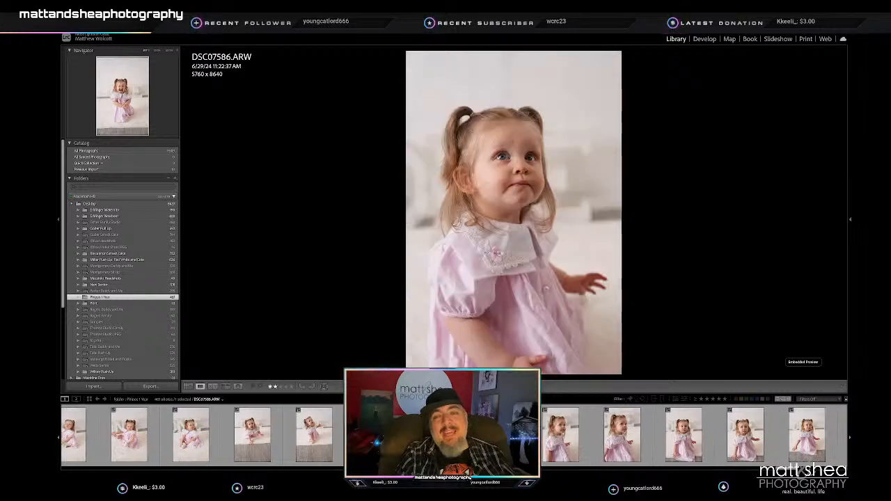
# - Rate the pouting ONE-letters portrait DSC07588 2 stars and continue through the neighbouring frames
pyautogui.press('Right')
pyautogui.press('2')
pyautogui.press('Right')
pyautogui.press('Right')
pyautogui.press('Right')
pyautogui.press('Right')
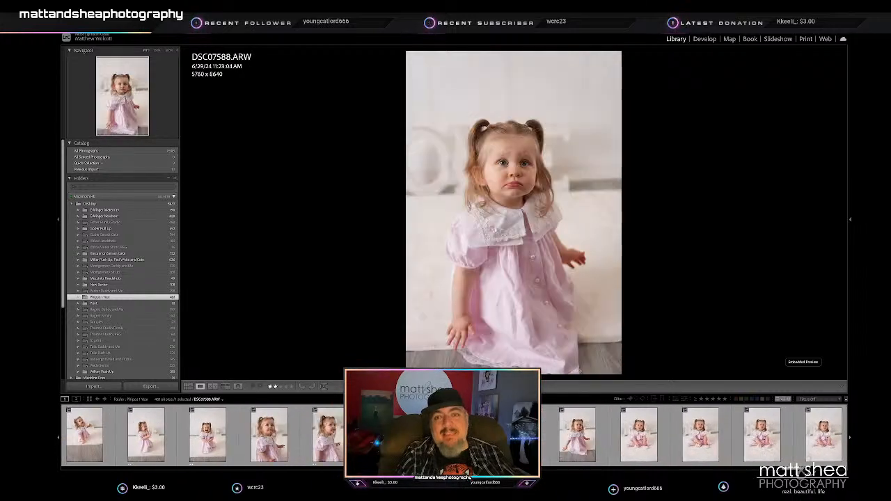
# - Go through the vertical seated portraits from DSC07593 and rate DSC07598 2 stars
pyautogui.press('Right')
pyautogui.press('Right')
pyautogui.press('Right')
pyautogui.press('Right')
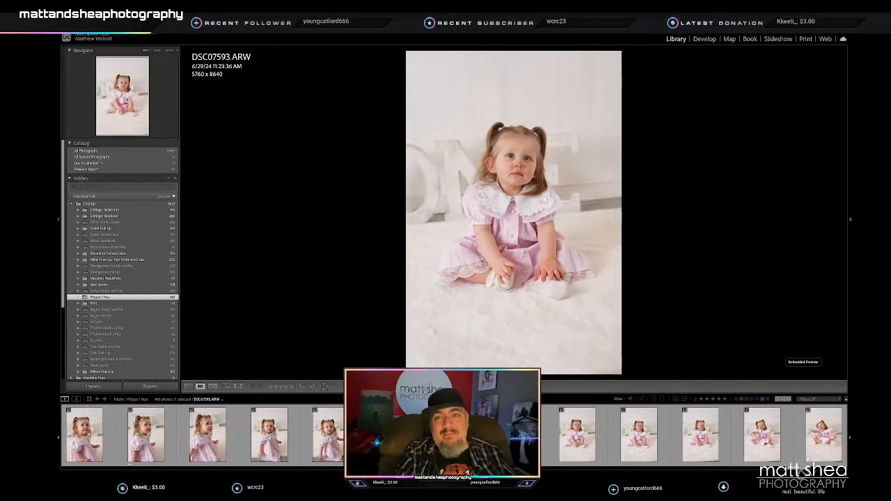
pyautogui.press('Right')
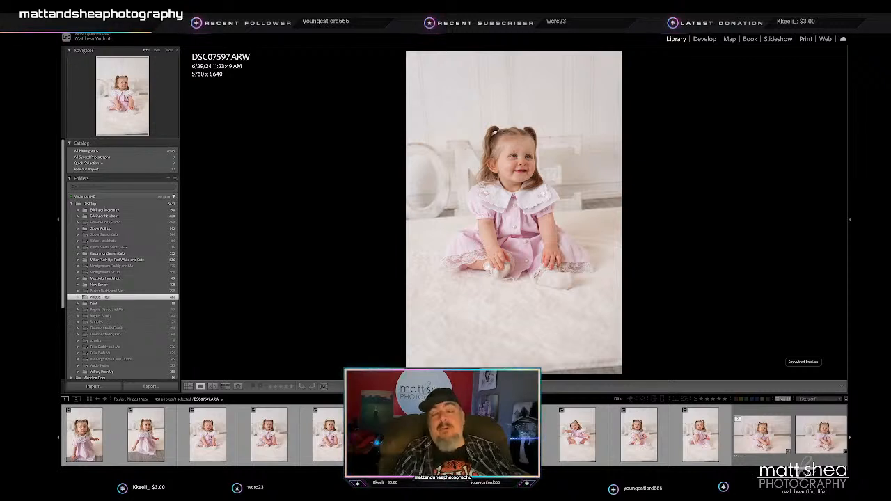
pyautogui.press('Right')
pyautogui.press('2')
# - Compare the seated portraits DSC07600 and DSC07601 and rate DSC07600 2 stars
pyautogui.press('Right')
pyautogui.press('Right')
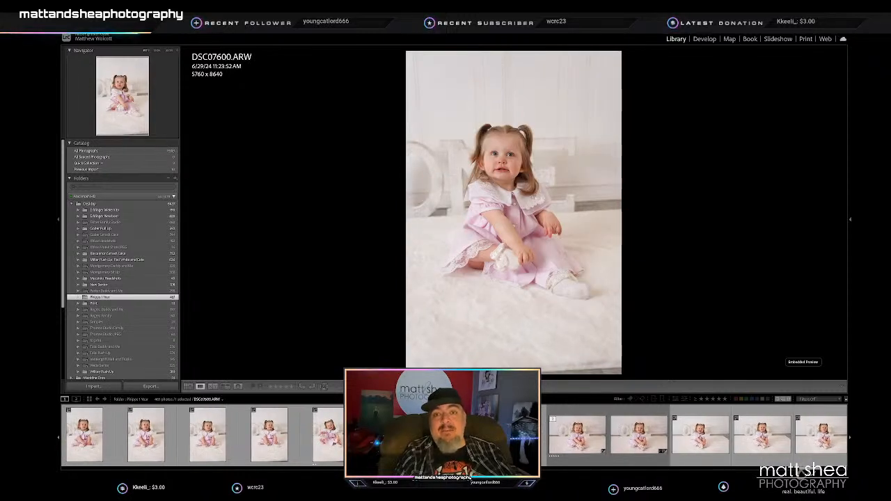
pyautogui.press('Right')
pyautogui.press('Left')
pyautogui.press('2')
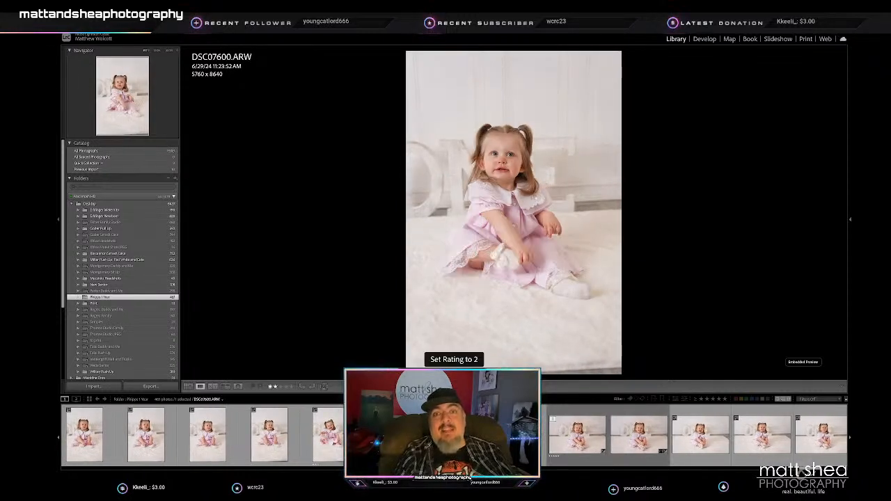
# - Check DSC07601 and set the rating of the edited smiling shot DSC07602-Edit.tif to 2 stars
pyautogui.press('Right')
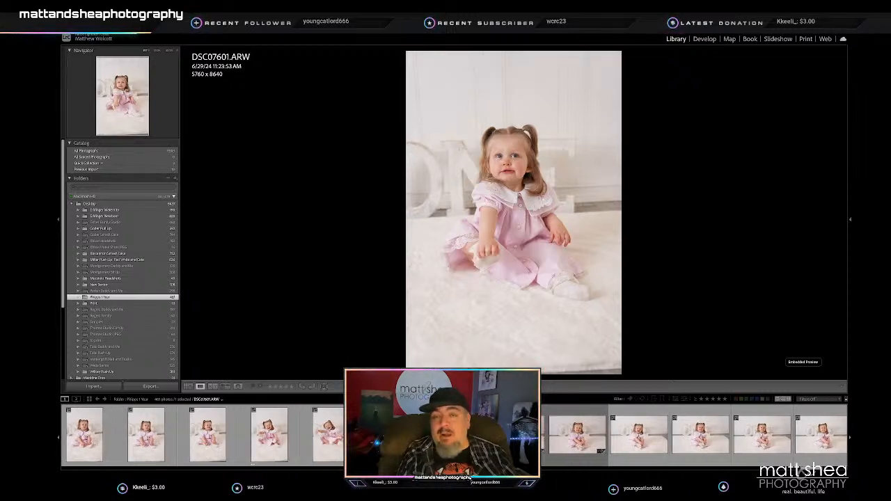
pyautogui.press('Right')
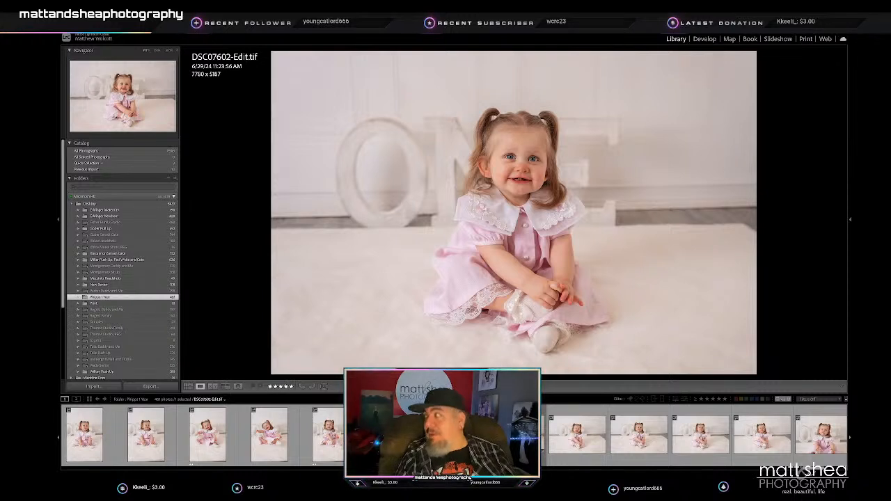
pyautogui.press('2')
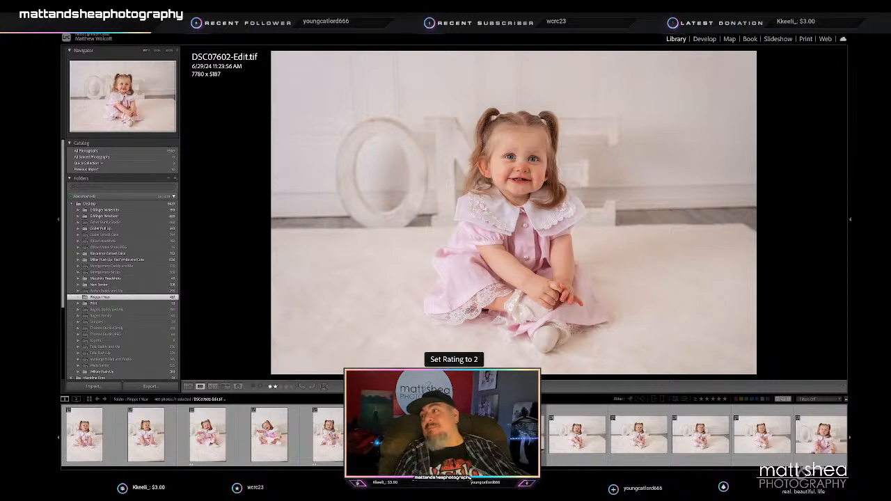
pyautogui.press('Right')
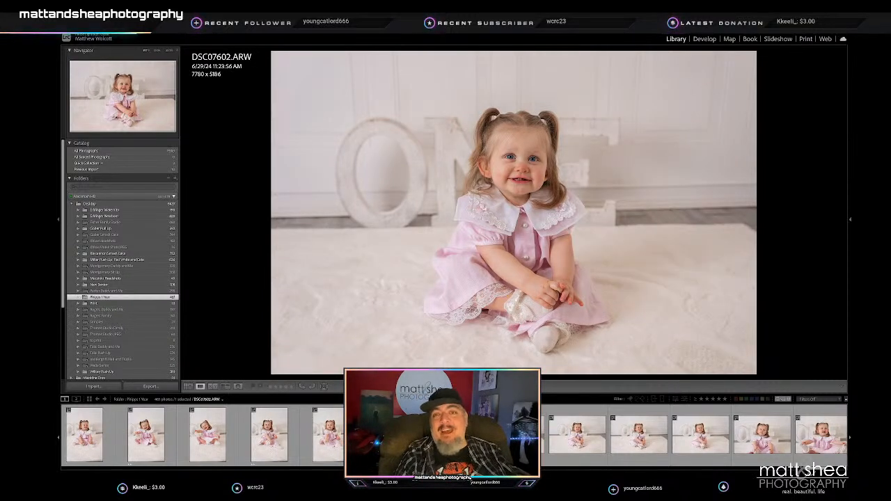
# - Compare the horizontal seated frames following DSC07602 and rate DSC07604 2 stars
pyautogui.press('Right')
pyautogui.press('Right')
pyautogui.press('Right')
pyautogui.press('Left')
# - Review the closer seated frames in front of the ONE letters, including DSC07611 through DSC07615, for expression and pose
pyautogui.press('Right')
pyautogui.press('Right')
pyautogui.press('Right')
pyautogui.press('Right')
pyautogui.press('Right')
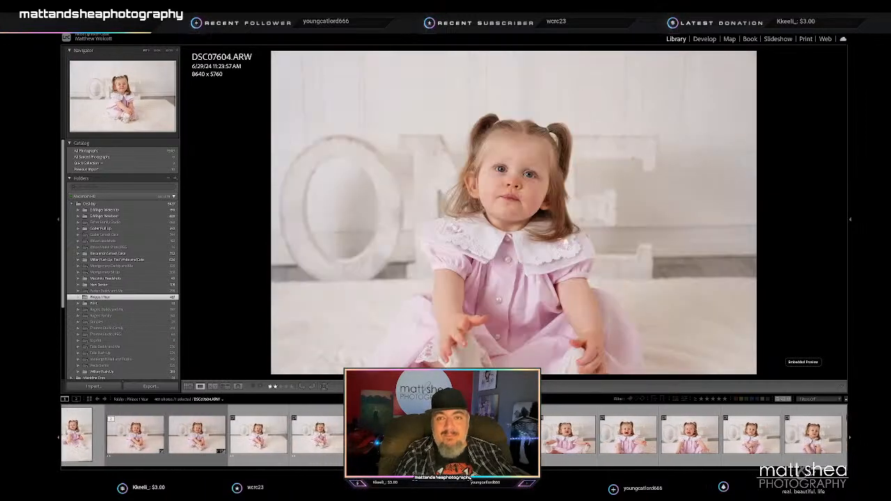
pyautogui.press('Right')
pyautogui.press('Right')
pyautogui.press('Right')
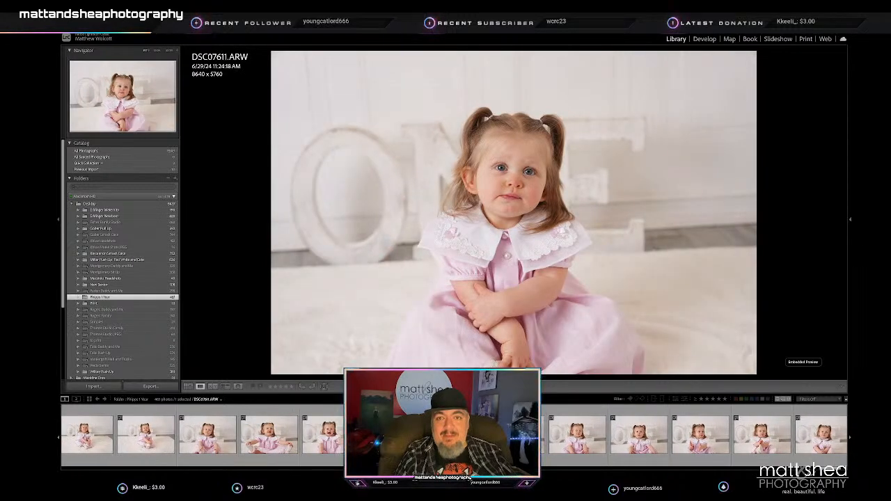
pyautogui.press('Right')
pyautogui.press('Right')
pyautogui.press('Right')
# - Check the last seated frames through DSC07620 and filter the shoot to photos rated 2 stars or higher
pyautogui.press('Right')
pyautogui.press('Right')
pyautogui.press('Right')
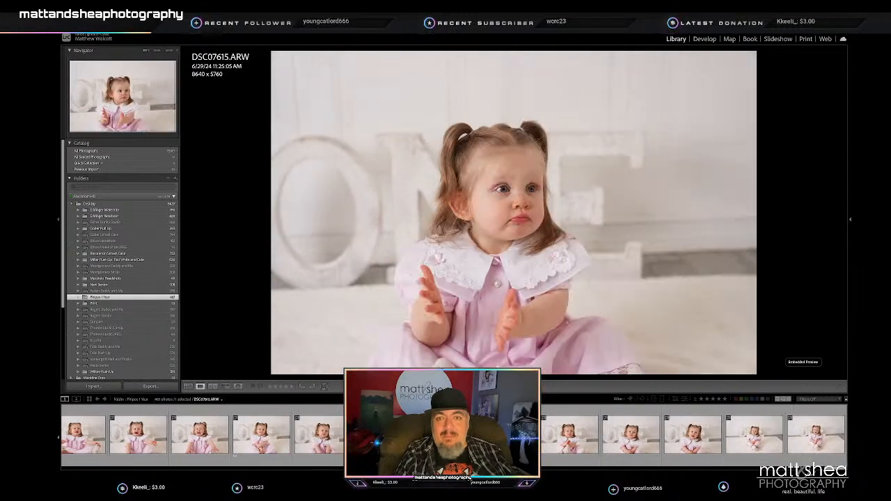
pyautogui.press('Right')
pyautogui.press('Right')
pyautogui.press('Right')
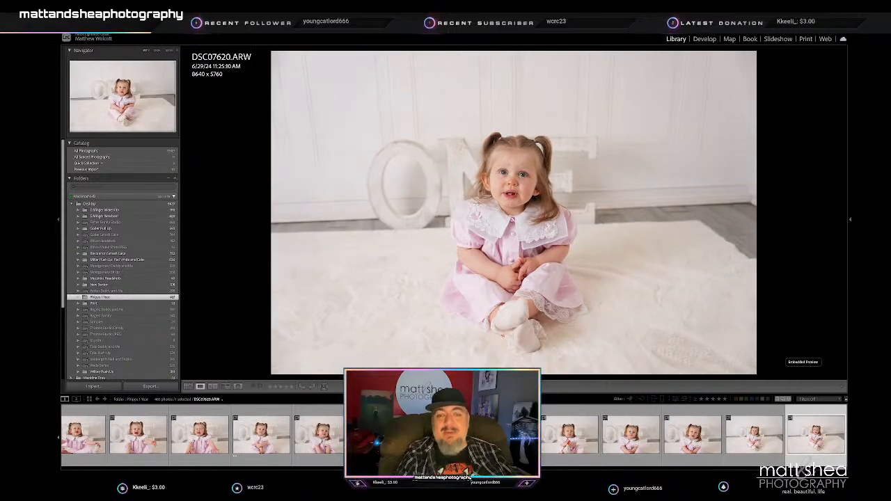
pyautogui.click(708, 399)
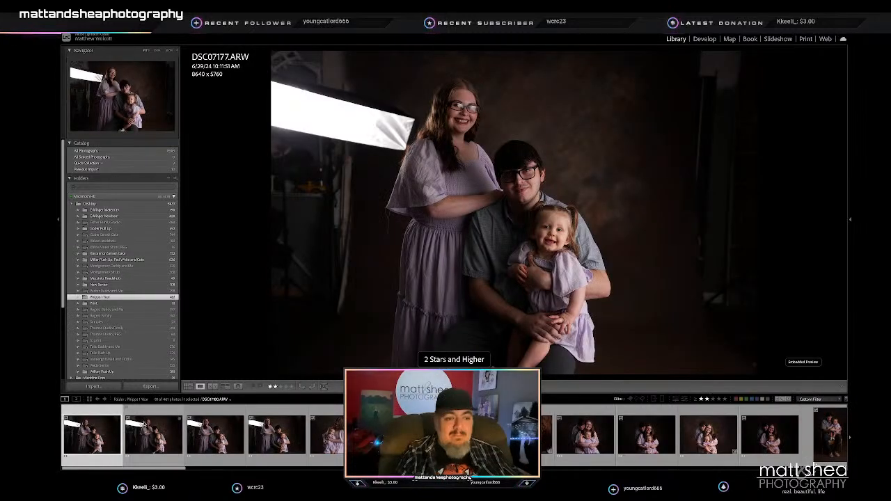
# - Show the first four family portraits with the visible softbox in Survey view and hide the left side panel
pyautogui.keyDown('shift'); pyautogui.click(289, 442); pyautogui.keyUp('shift')
pyautogui.click(225, 386)
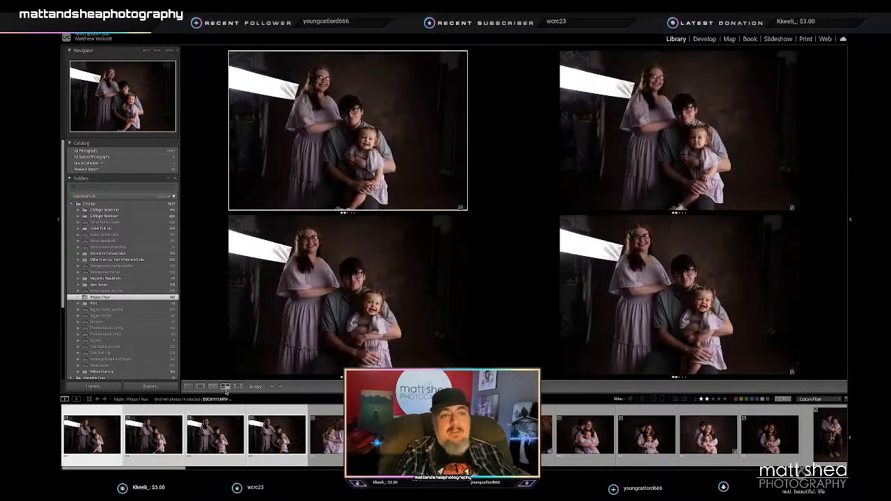
pyautogui.click(59, 219)
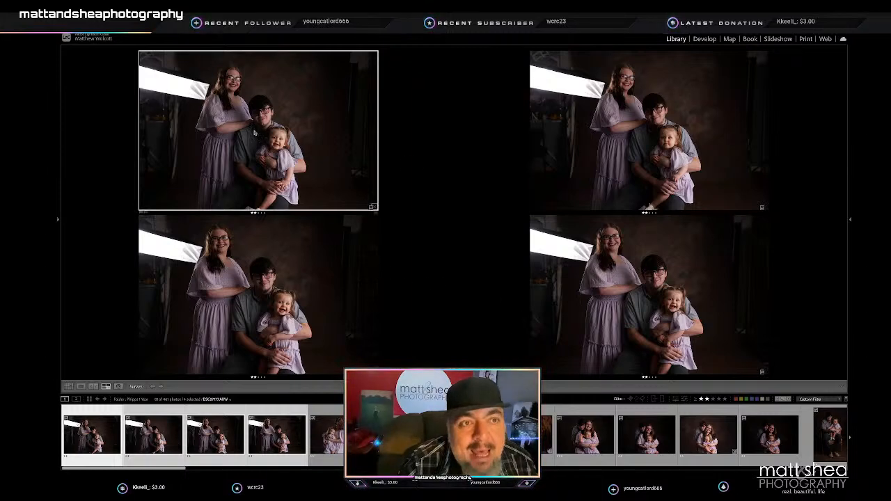
# - Lower the rating of three of the four softbox family portraits below 2 stars, leaving one in the selection of picks
pyautogui.press('/')
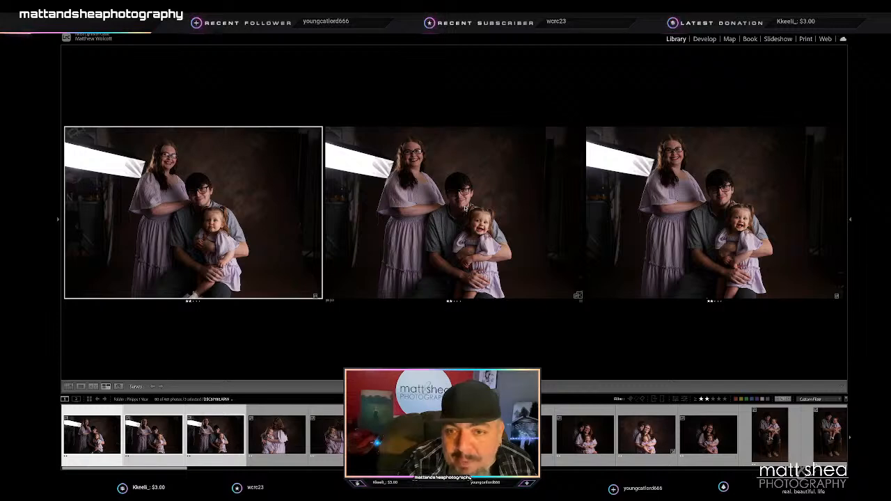
pyautogui.press('/')
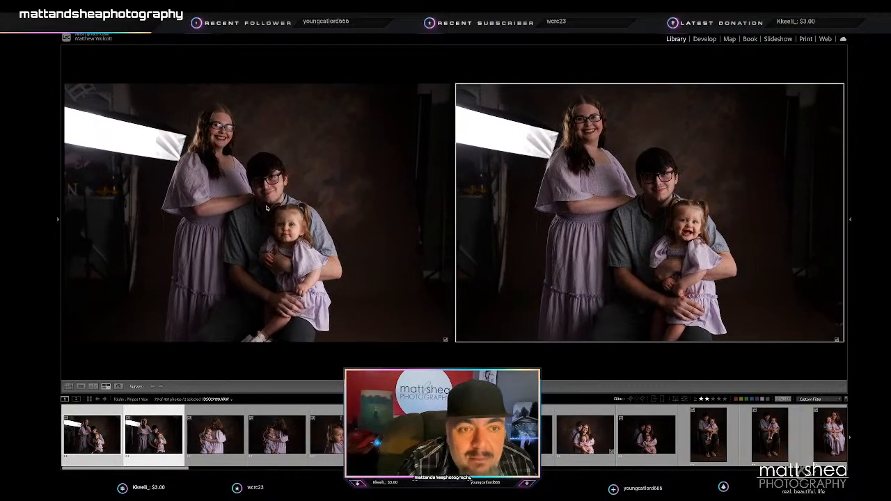
pyautogui.press('/')
# - Compare the four shots of the mother holding her daughter and rate the second standing shot and one close-up 1 star
pyautogui.click(144, 440)
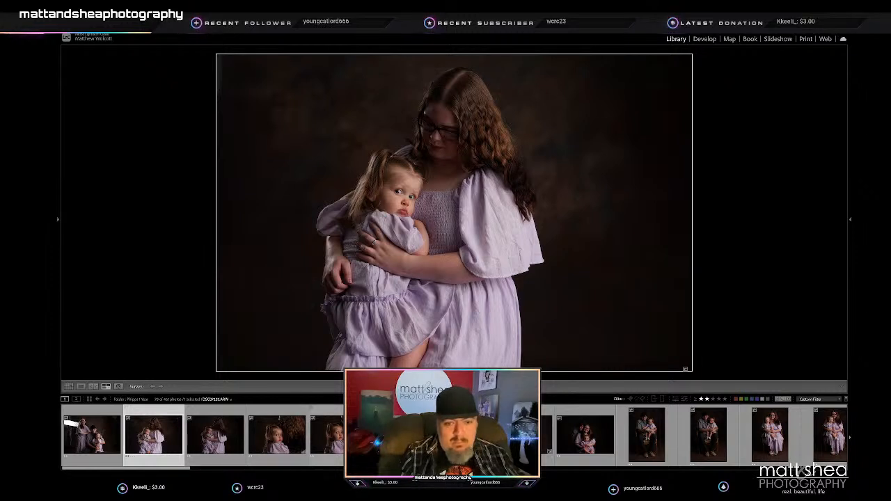
pyautogui.keyDown('shift'); pyautogui.click(327, 435); pyautogui.keyUp('shift')
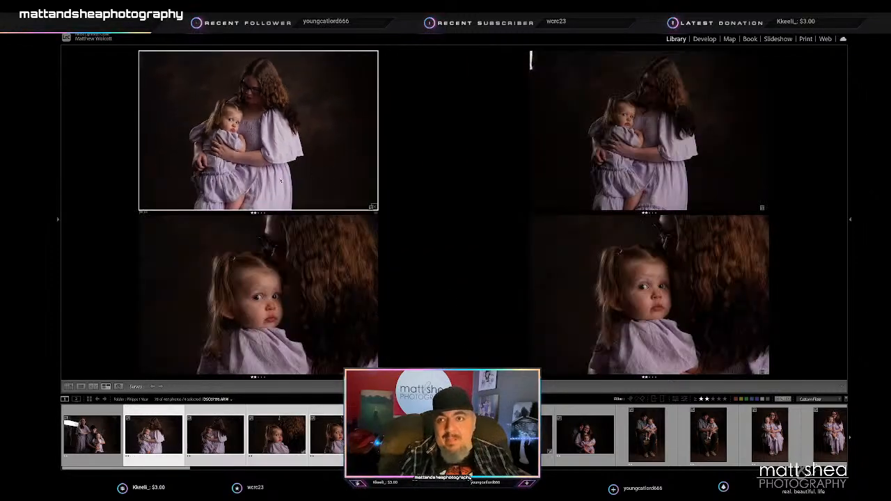
pyautogui.click(646, 177)
pyautogui.press('1')
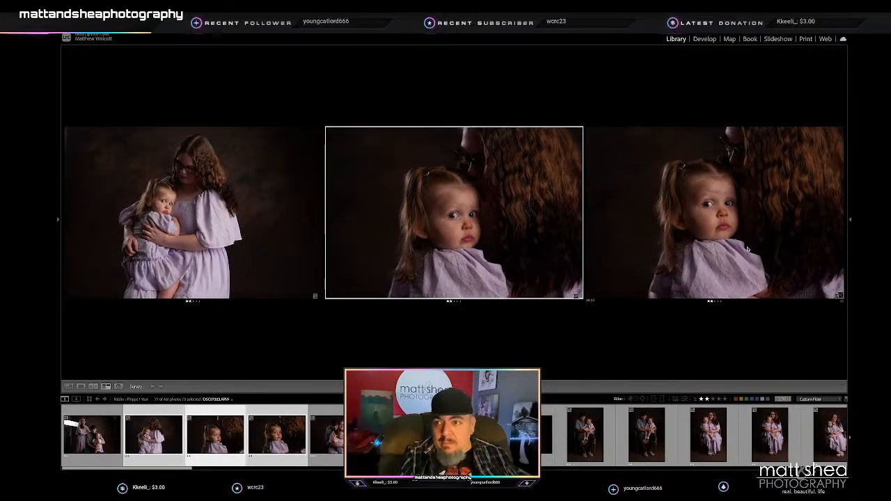
pyautogui.press('1')
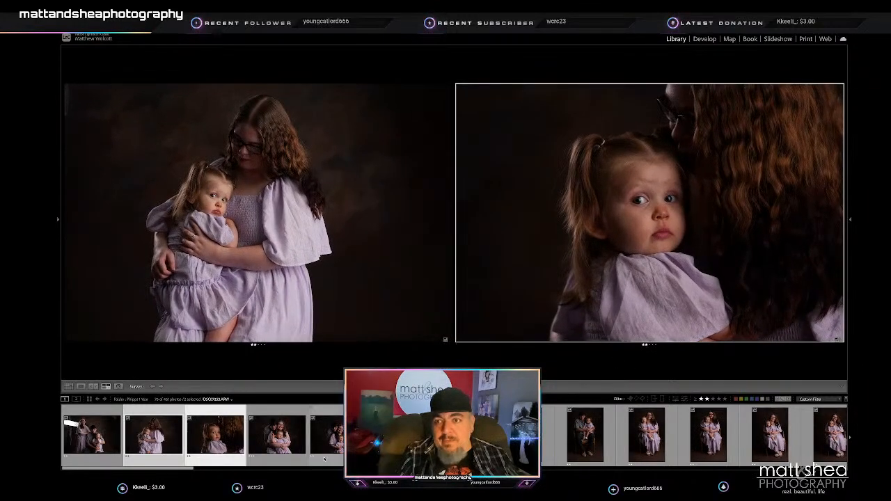
# - Compare the four hugging family-of-three portraits and lower the first two, including the raised-hands shot, below 2 stars
pyautogui.click(291, 445)
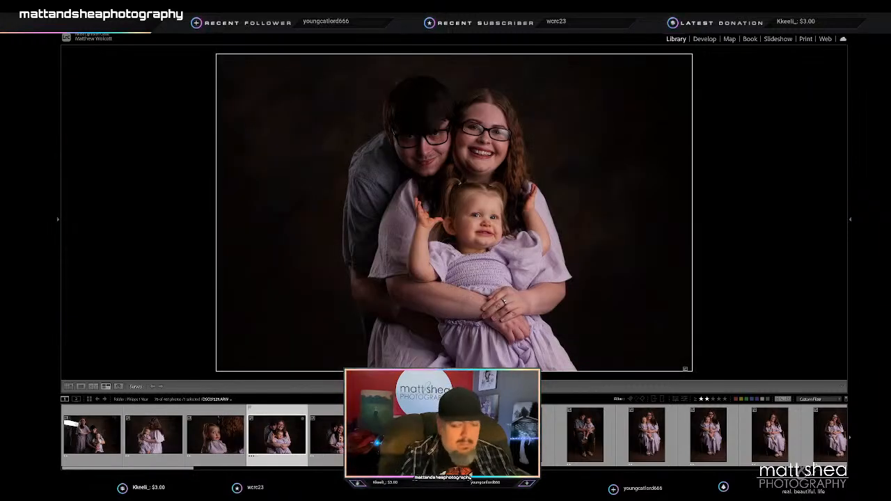
pyautogui.keyDown('shift'); pyautogui.click(461, 442); pyautogui.keyUp('shift')
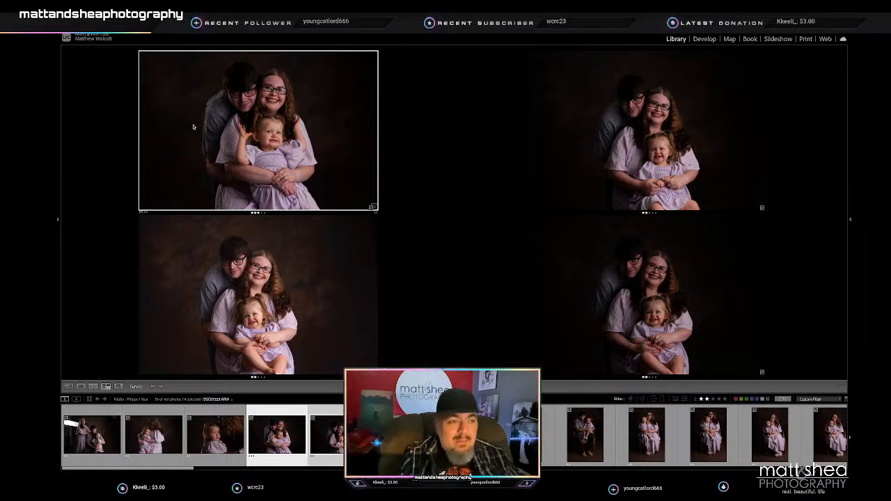
pyautogui.press('/')
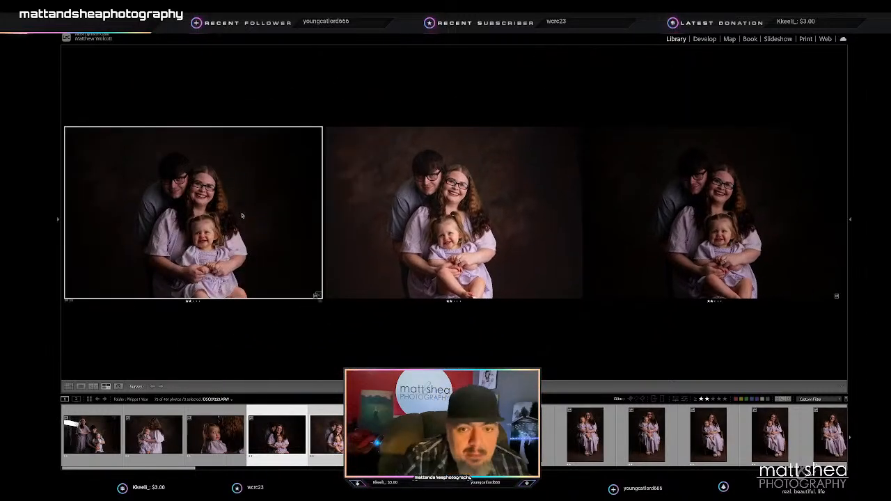
pyautogui.press('/')
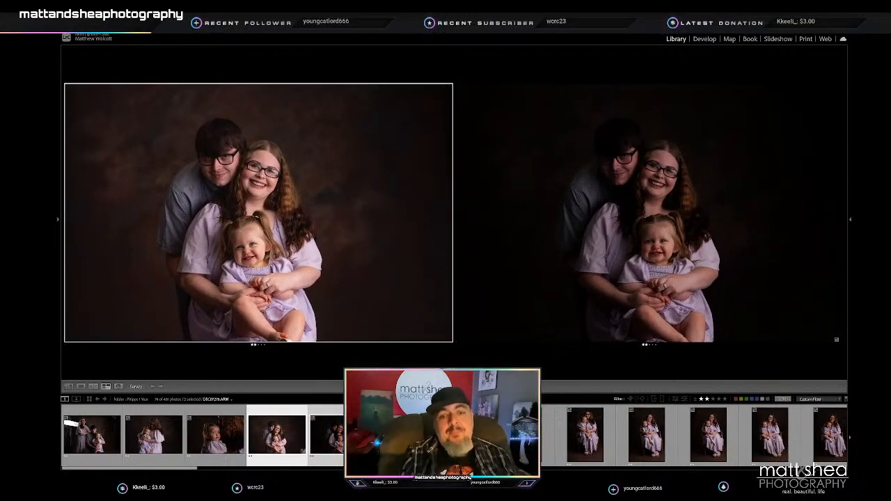
# - Compare the two portraits of the father and daughter on the chair and lower the first one below 2 stars
pyautogui.press('/')
pyautogui.press('Right')
pyautogui.hotkey('shift', 'Right')
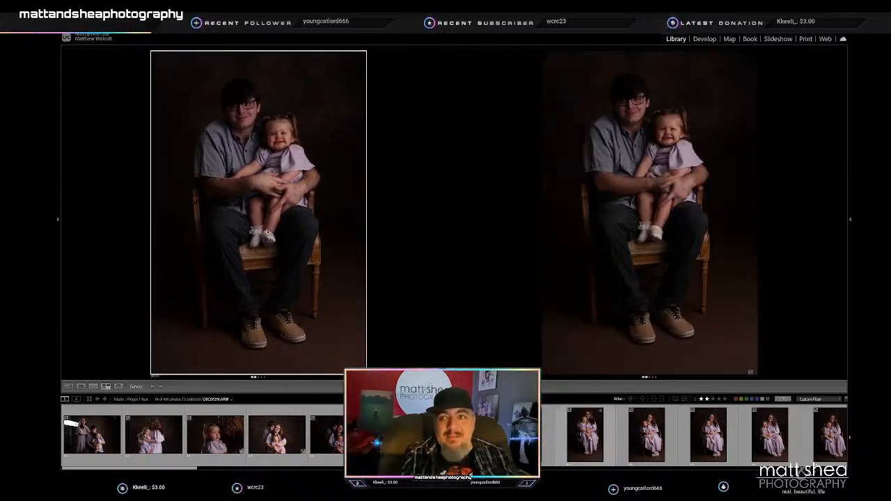
pyautogui.press('e')
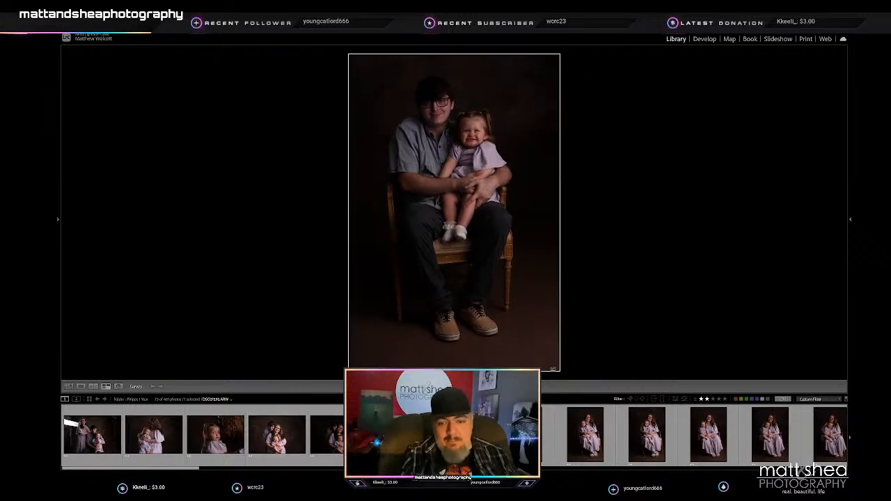
# - Compare the seven seated mother-and-daughter portraits in Survey view and lower the second and third below 2 stars
pyautogui.press('Right')
pyautogui.keyDown('shift'); pyautogui.click(64, 422); pyautogui.keyUp('shift')
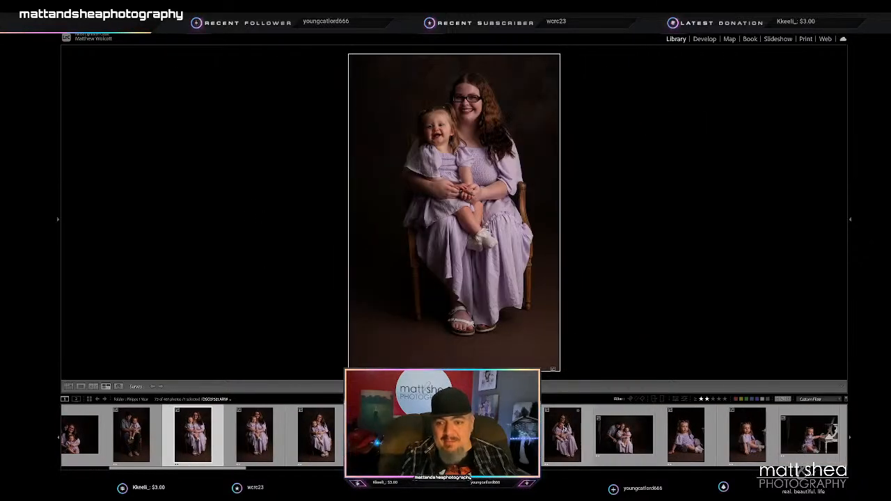
pyautogui.press('n')
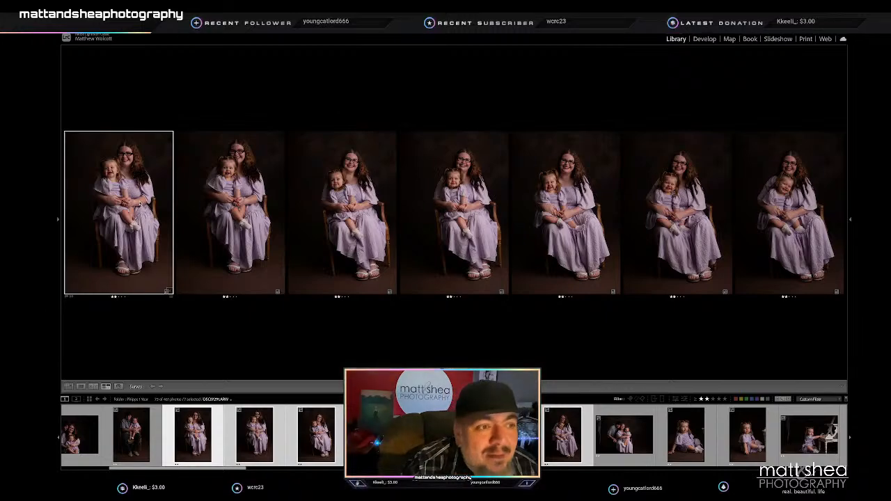
pyautogui.click(236, 211)
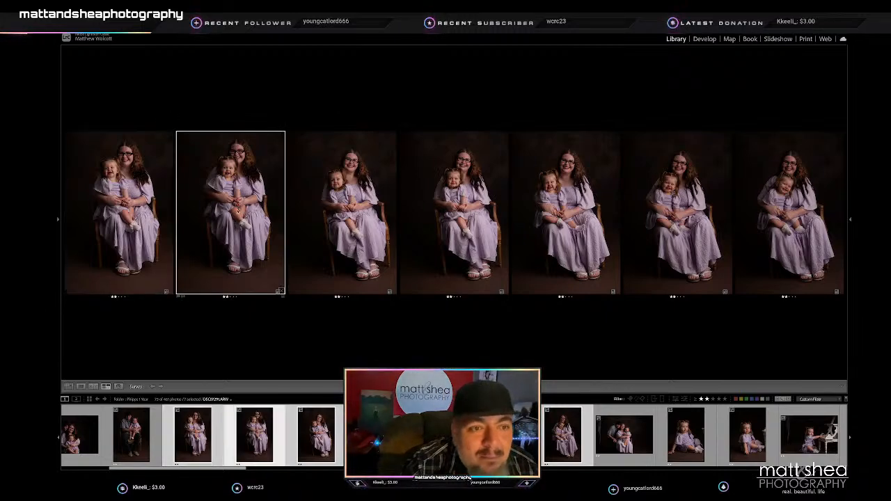
pyautogui.press('/')
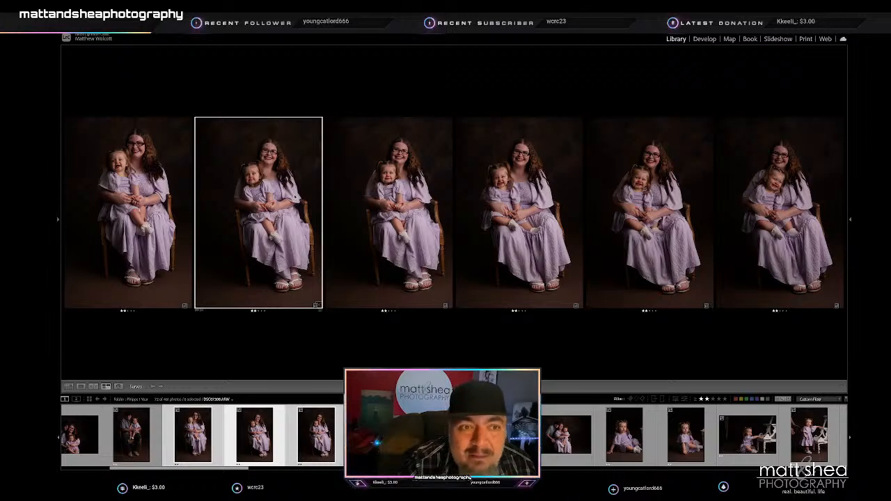
pyautogui.press('/')
# - Rate the first, third and fifth of the remaining five seated mother-and-daughter portraits 1 star
pyautogui.click(163, 200)
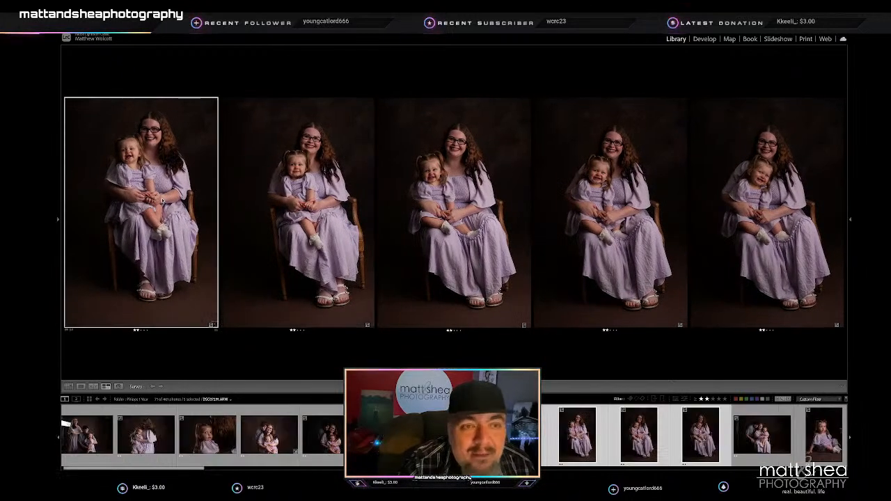
pyautogui.click(680, 321)
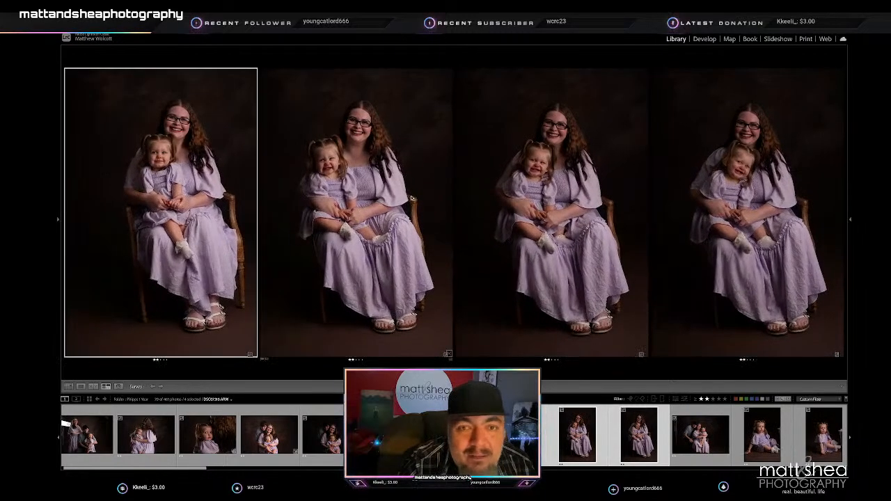
pyautogui.click(410, 199)
pyautogui.press('1')
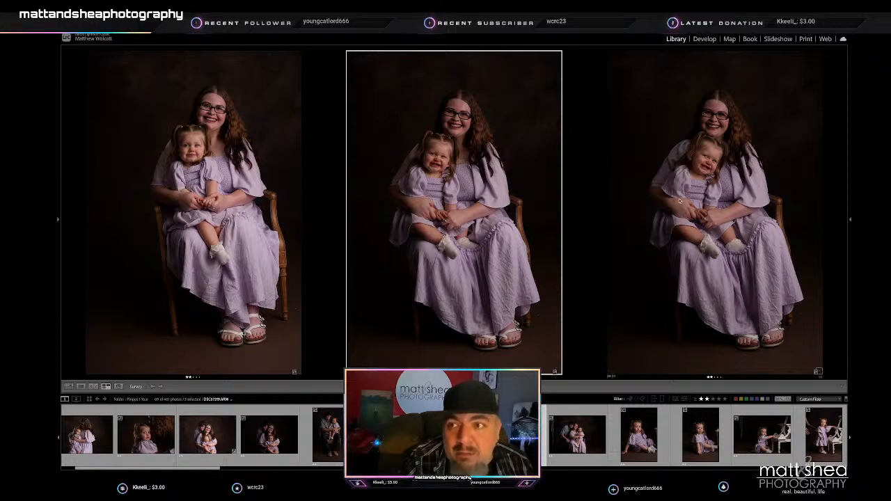
pyautogui.click(680, 201)
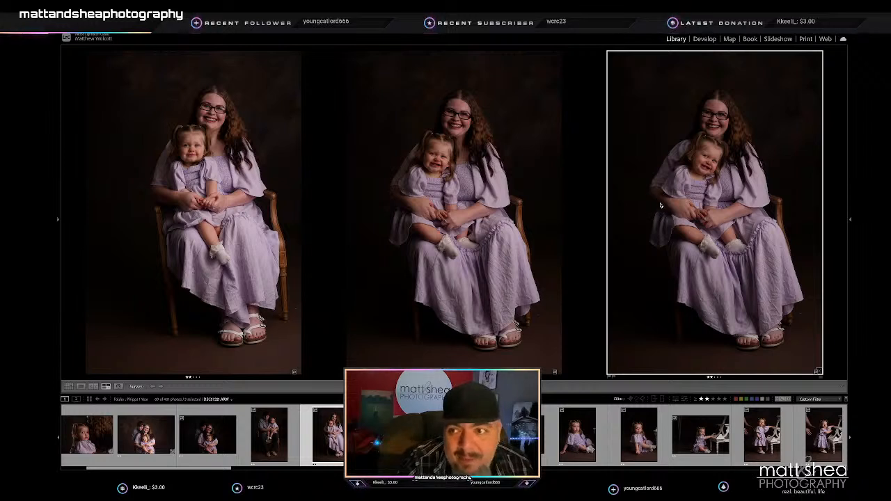
pyautogui.press('1')
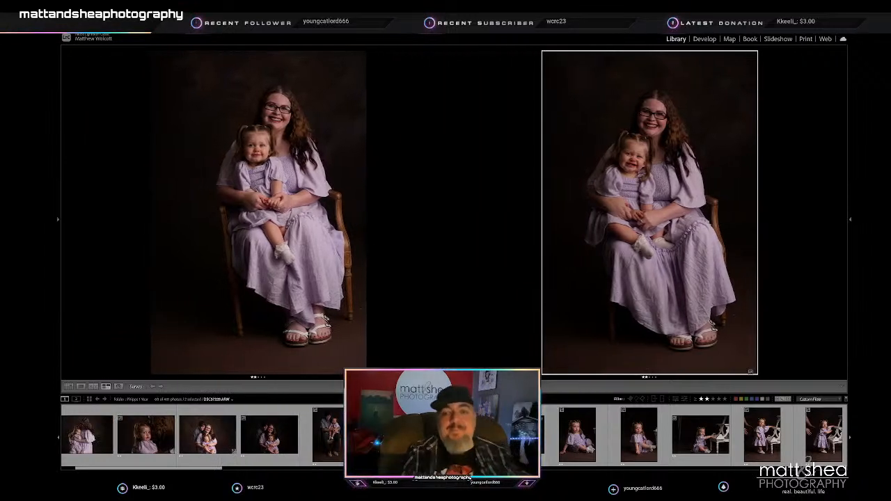
# - Check the horizontal family portrait around the chair and turn off the rating filter to show the whole shoot
pyautogui.click(515, 435)
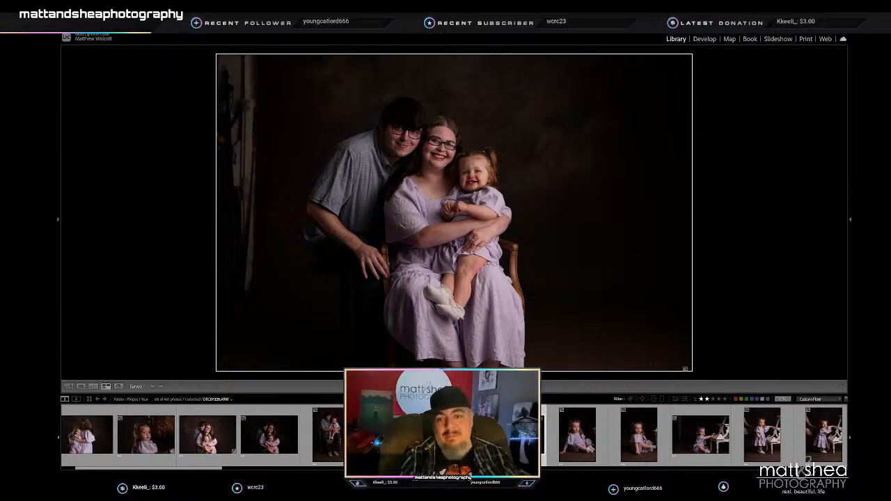
pyautogui.press('Right')
pyautogui.press('Left')
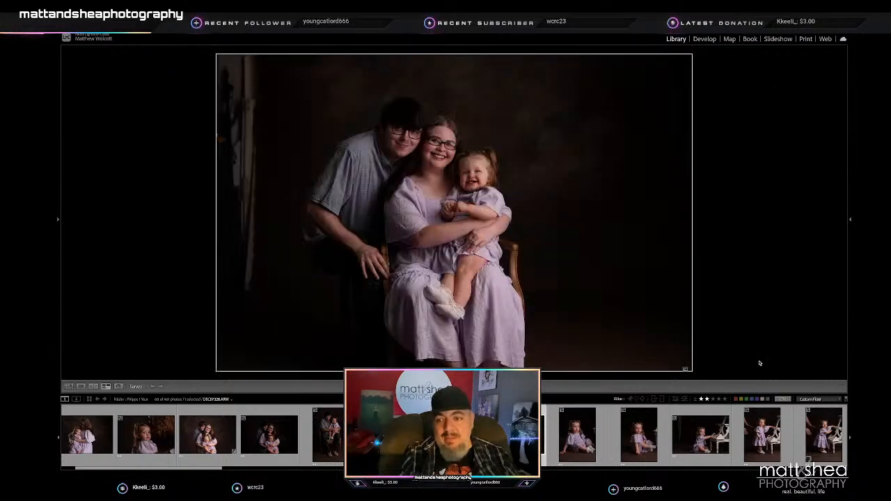
pyautogui.hotkey('ctrl', 'l')
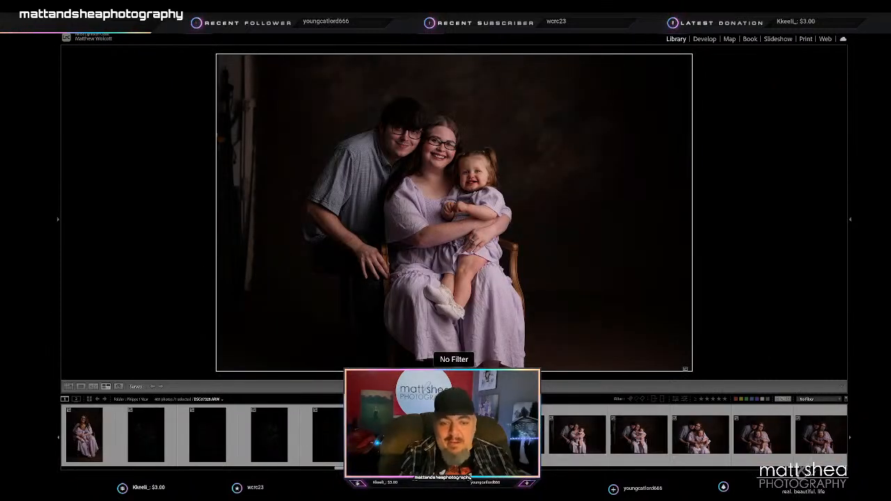
# - Rate the unfiltered frame just before that horizontal family chair portrait 3 stars
pyautogui.press('Left')
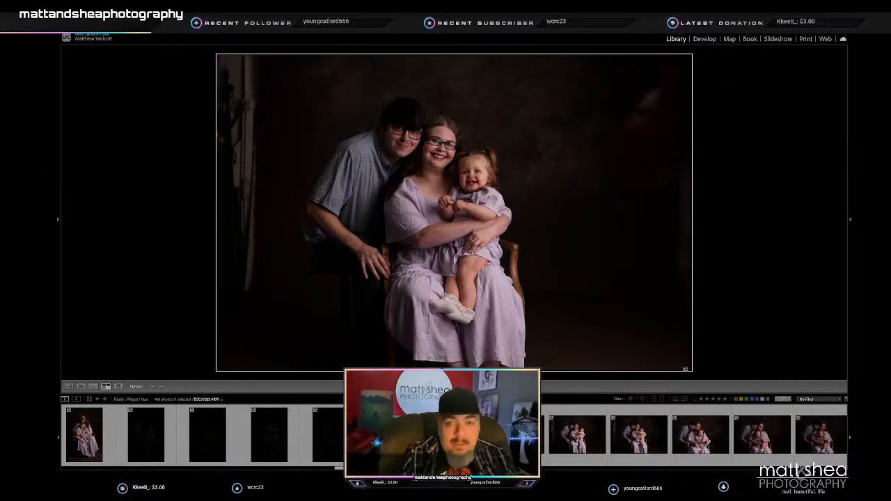
pyautogui.press('3')
pyautogui.press('Right')
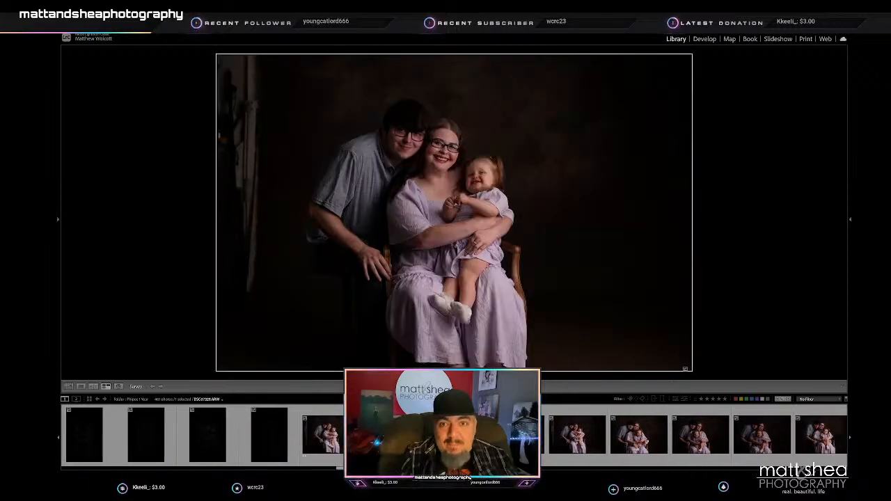
# - Review the following family chair frames and set the rating of DSC07335 to 0
pyautogui.press('Right')
pyautogui.press('Right')
pyautogui.press('Right')
pyautogui.press('Right')
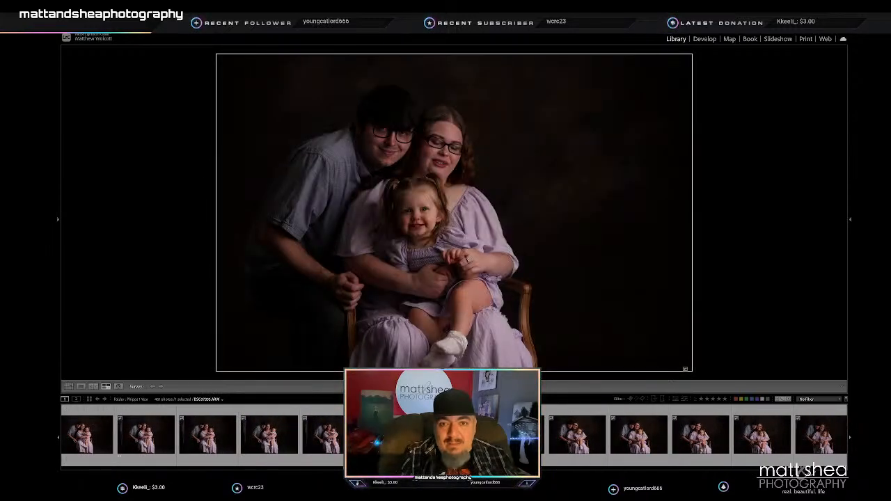
pyautogui.press('Right')
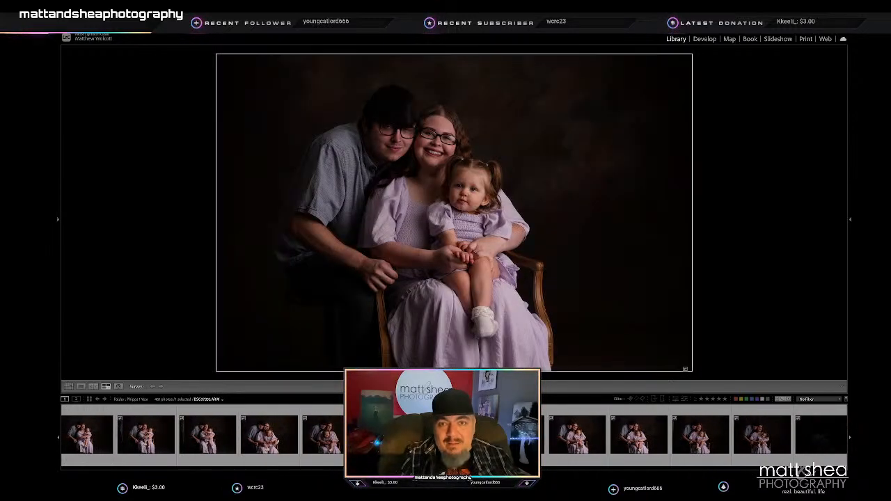
pyautogui.press('2')
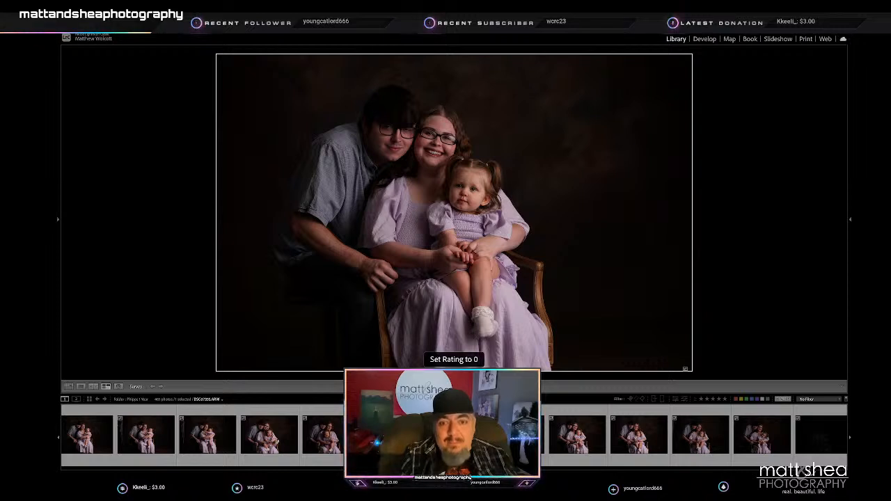
# - Review the next family chair frames after DSC07335, through DSC07338, and rate one of them 2 stars
pyautogui.press('Right')
pyautogui.press('Right')
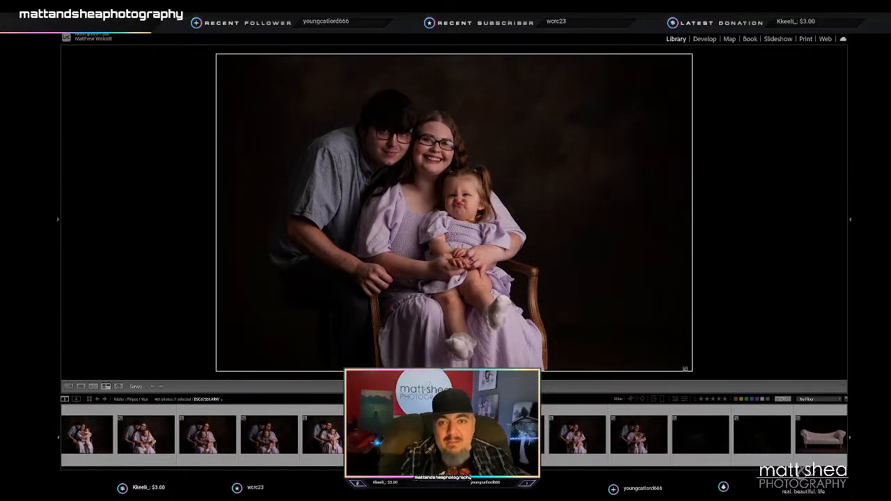
pyautogui.press('2')
# - Move past the family chair frames to the seated toddler portraits and filter the shoot to 2 stars and higher
pyautogui.press('Right')
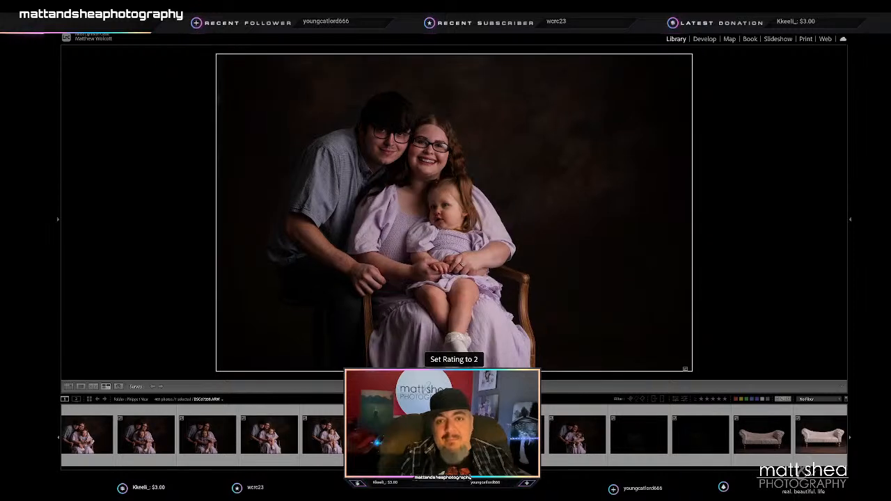
pyautogui.press('Right')
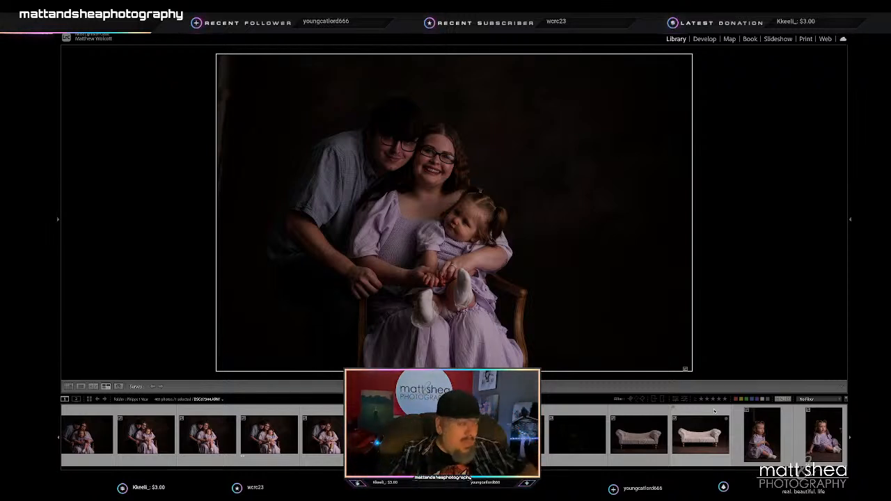
pyautogui.scroll(1, 728, 455)
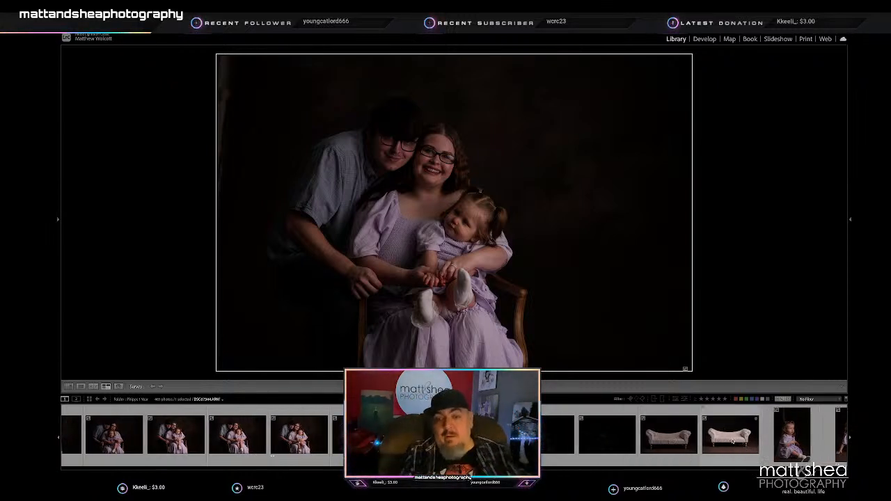
pyautogui.scroll(-1, 730, 449)
pyautogui.click(759, 435)
pyautogui.scroll(-3, 696, 434)
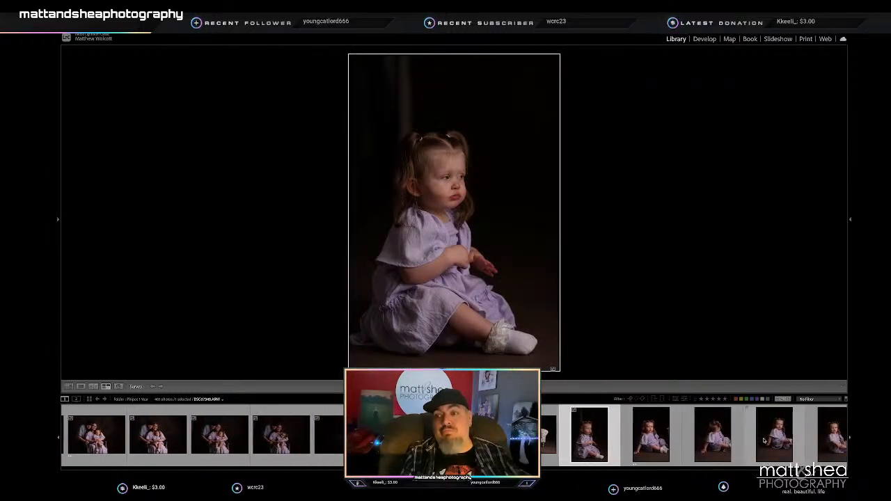
pyautogui.click(706, 401)
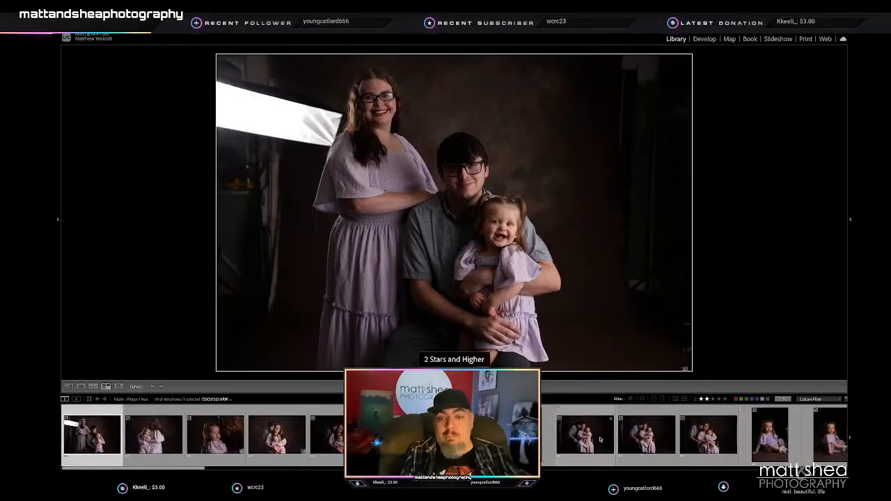
# - Compare the three horizontal family chair picks in Survey view, followed by the two vertical portraits of the toddler sitting on the floor
pyautogui.click(272, 431)
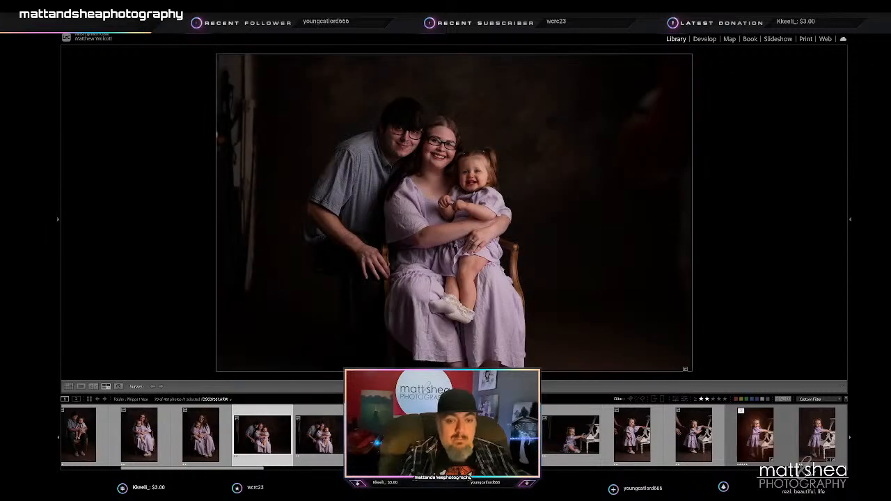
pyautogui.keyDown('shift'); pyautogui.click(385, 435); pyautogui.keyUp('shift')
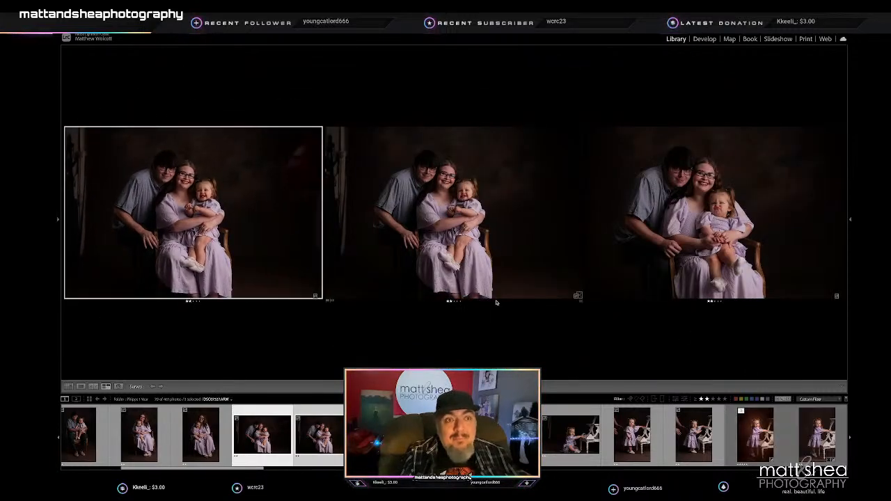
pyautogui.click(509, 434)
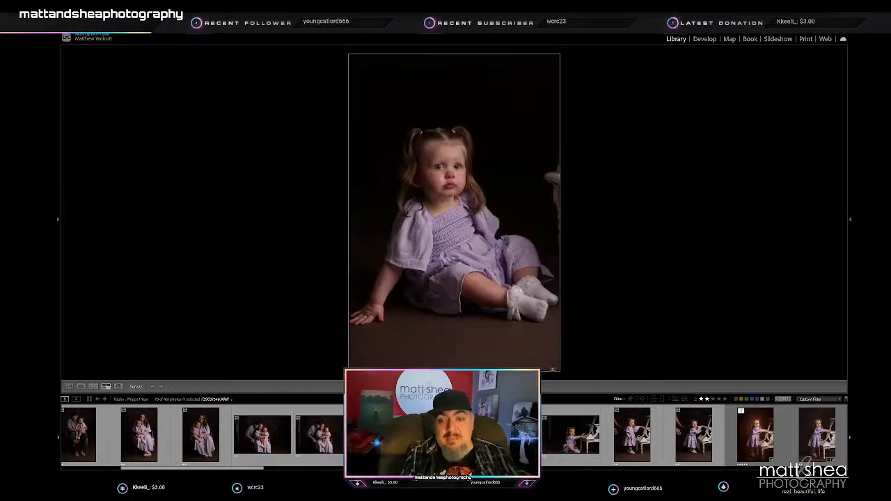
pyautogui.keyDown('shift'); pyautogui.click(509, 435); pyautogui.keyUp('shift')
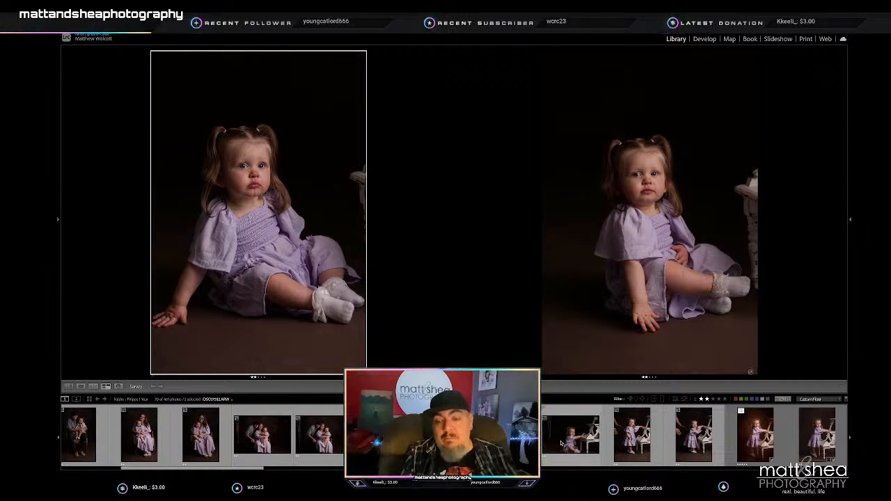
# - Lower the horizontal toddler frame beside the white chair below 2 stars, and the first of the four standing frames after comparing them
pyautogui.click(566, 441)
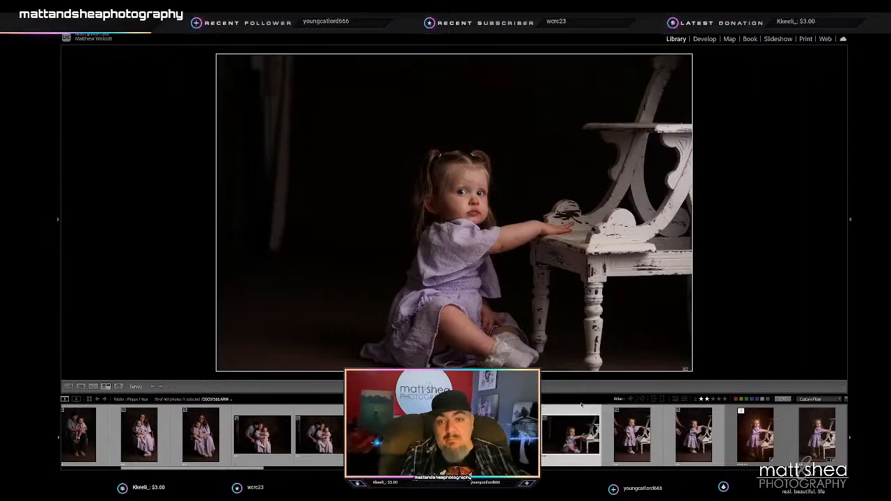
pyautogui.press('Right')
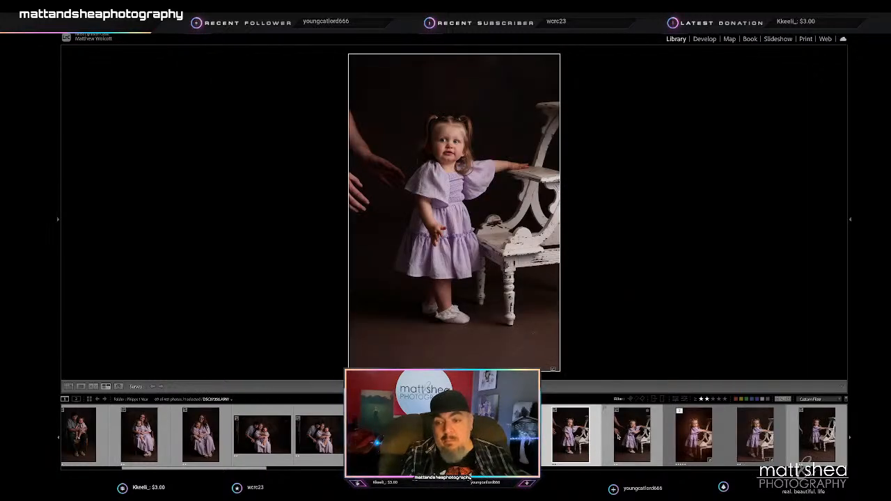
pyautogui.rightClick(686, 438)
pyautogui.click(629, 445)
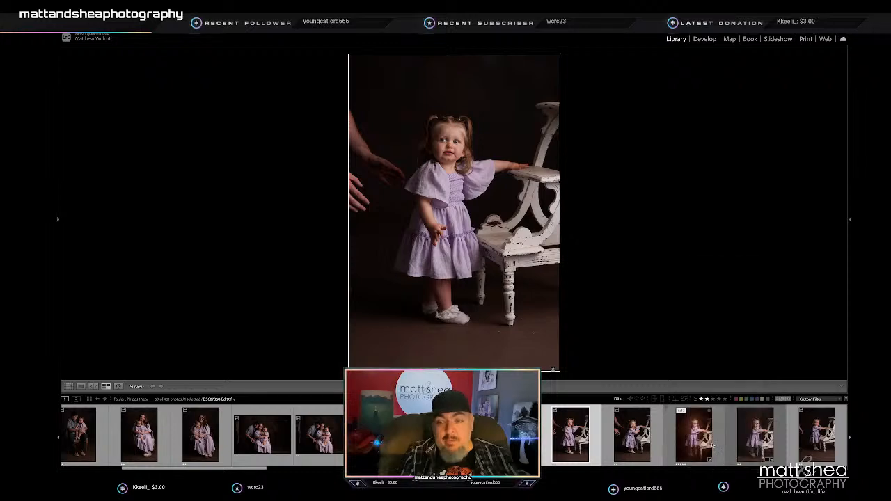
pyautogui.keyDown('shift'); pyautogui.click(760, 452); pyautogui.keyUp('shift')
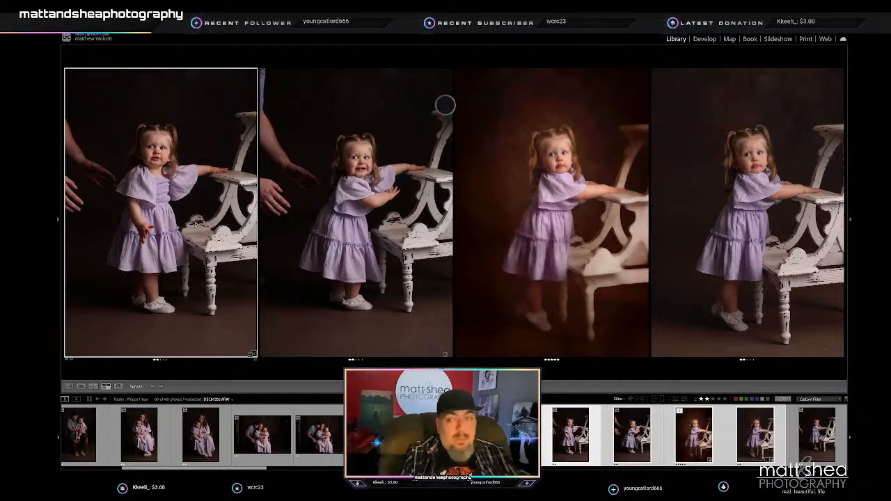
pyautogui.press('/')
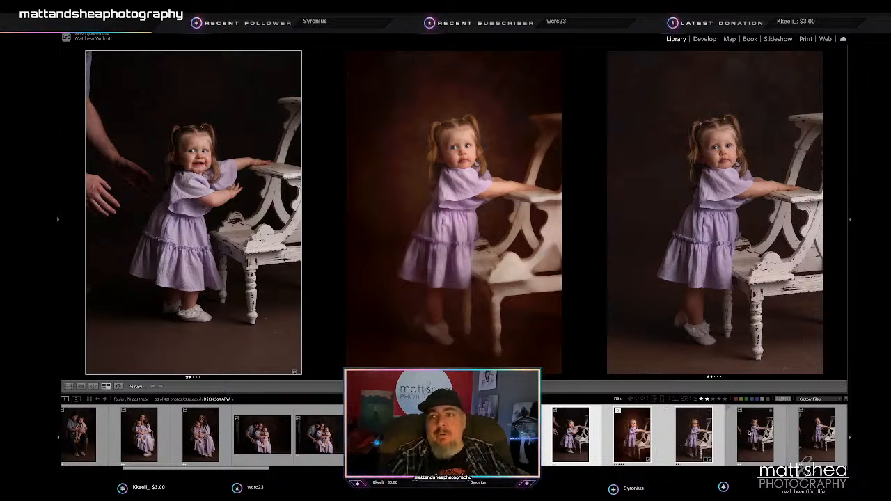
# - Compare the next four vertical frames of the toddler standing at the white chair and lower the third below 2 stars
pyautogui.click(756, 436)
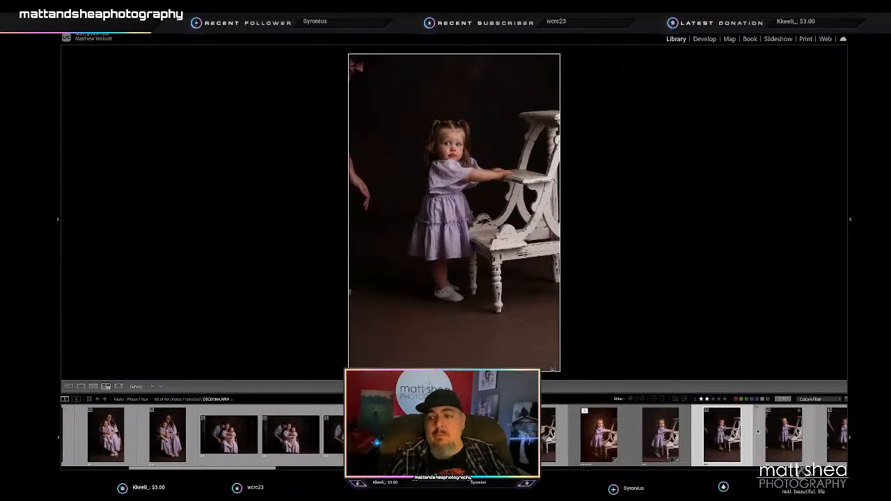
pyautogui.rightClick(758, 435)
pyautogui.click(750, 454)
pyautogui.keyDown('shift'); pyautogui.click(752, 454); pyautogui.keyUp('shift')
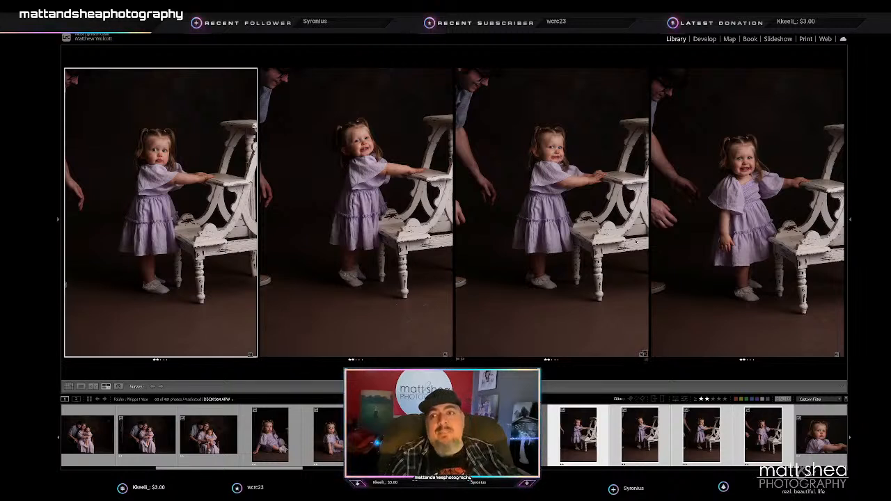
pyautogui.click(548, 206)
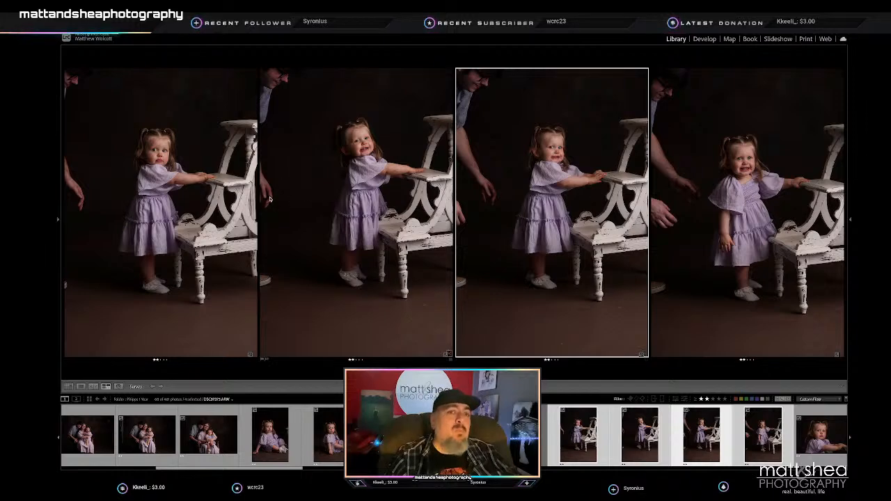
pyautogui.press('/')
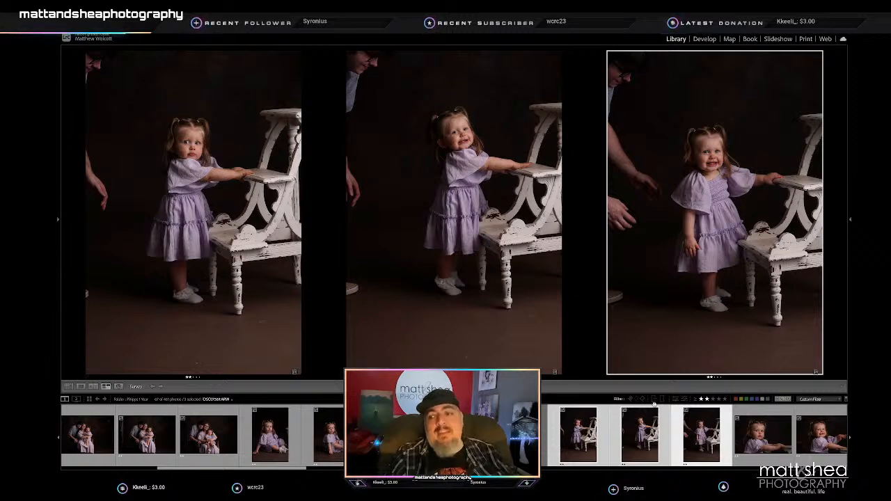
# - Compare the six horizontal toddler close-ups at the white chair and rate the first four 1 star, keeping the last two
pyautogui.scroll(-5, 654, 405)
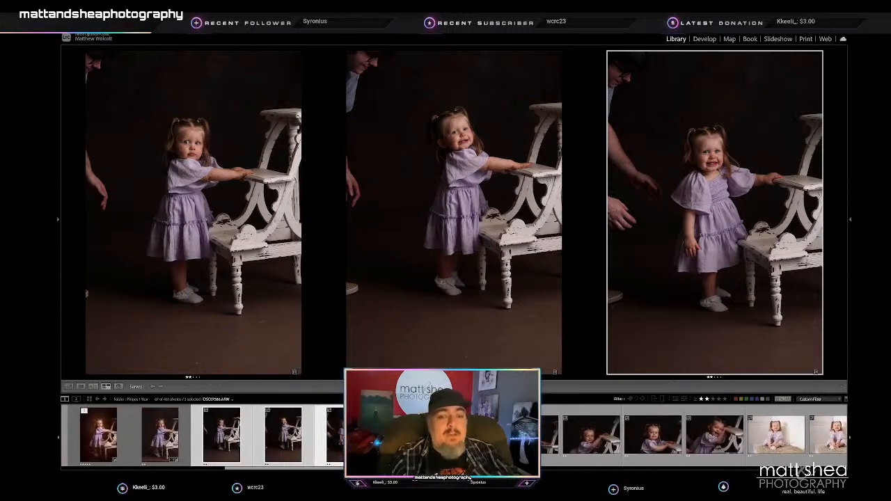
pyautogui.click(475, 435)
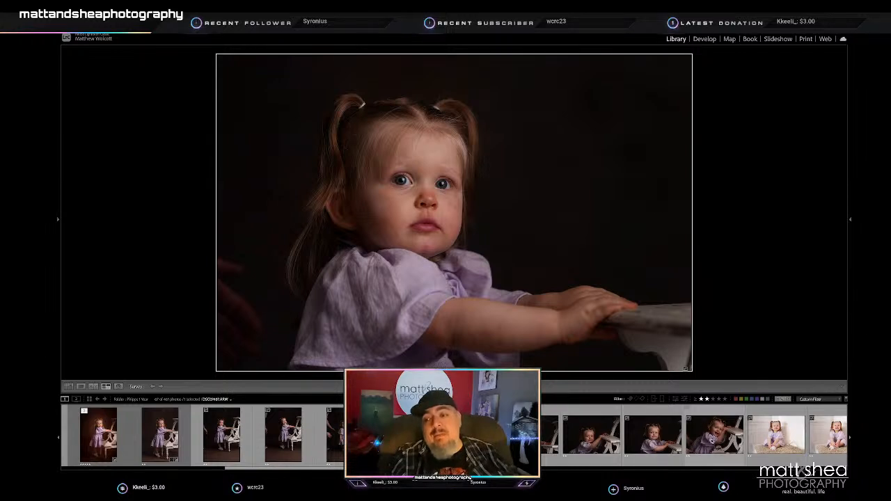
pyautogui.keyDown('shift'); pyautogui.click(710, 437); pyautogui.keyUp('shift')
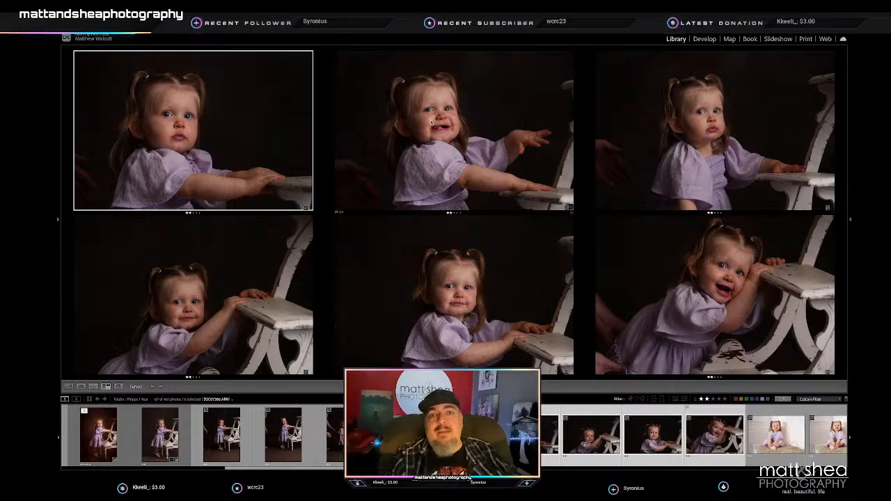
pyautogui.click(461, 132)
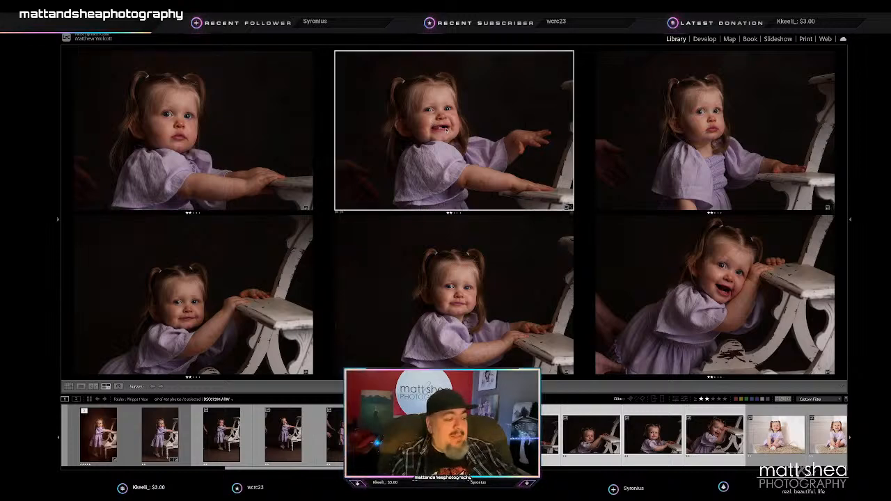
pyautogui.press('1')
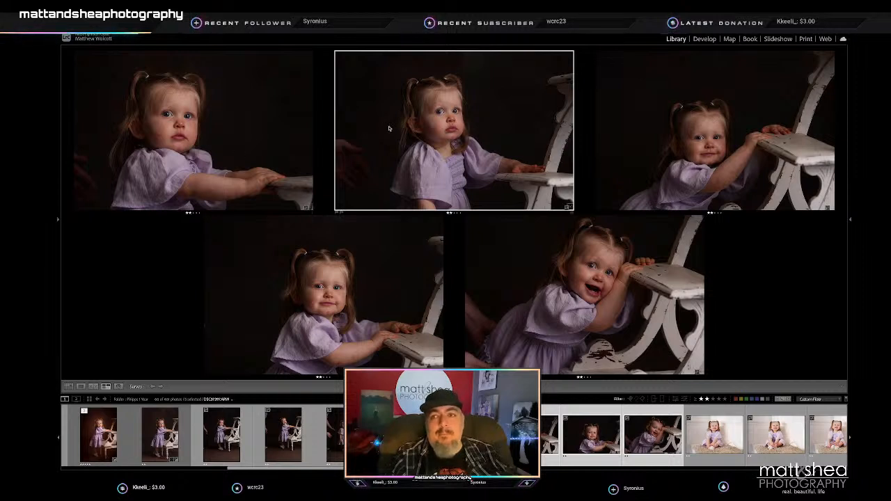
pyautogui.press('1')
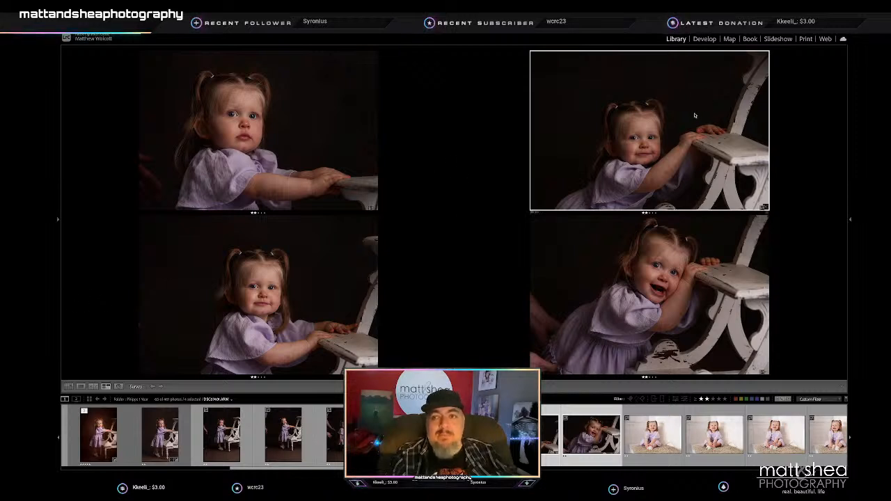
pyautogui.press('1')
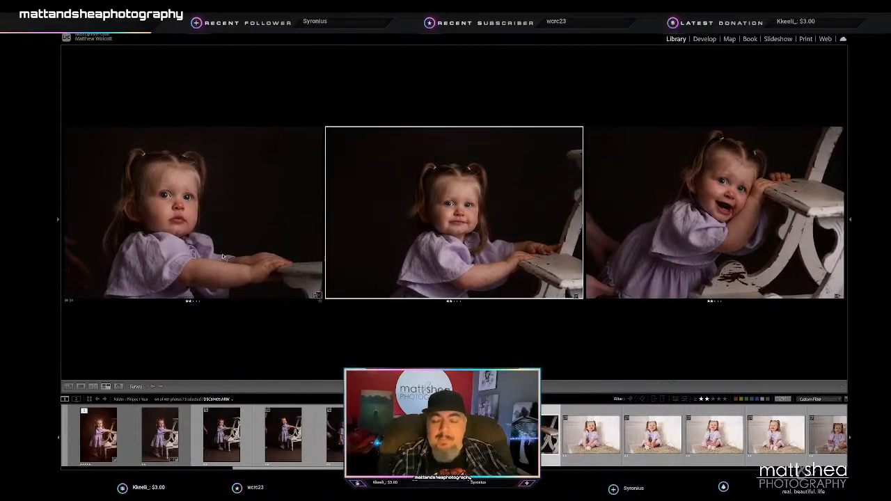
pyautogui.click(199, 226)
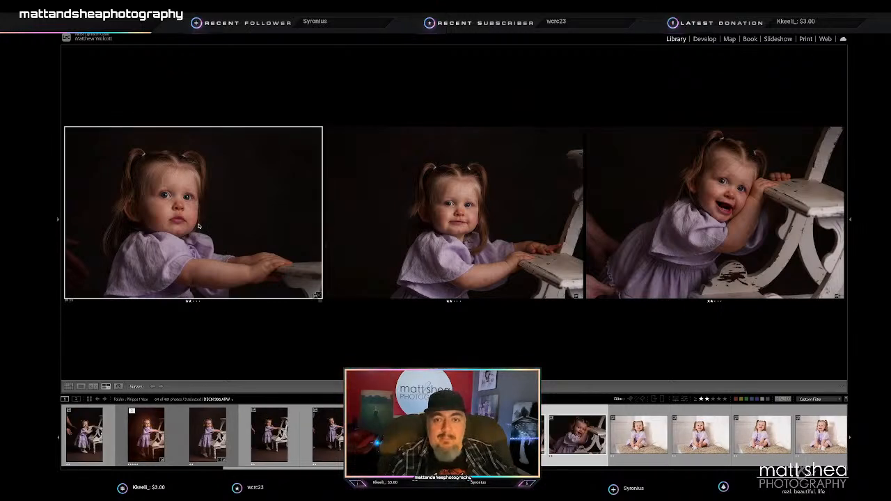
pyautogui.press('1')
# - Compare the first four bright window frames of the toddler on the rug and lower the first two below 2 stars
pyautogui.click(588, 430)
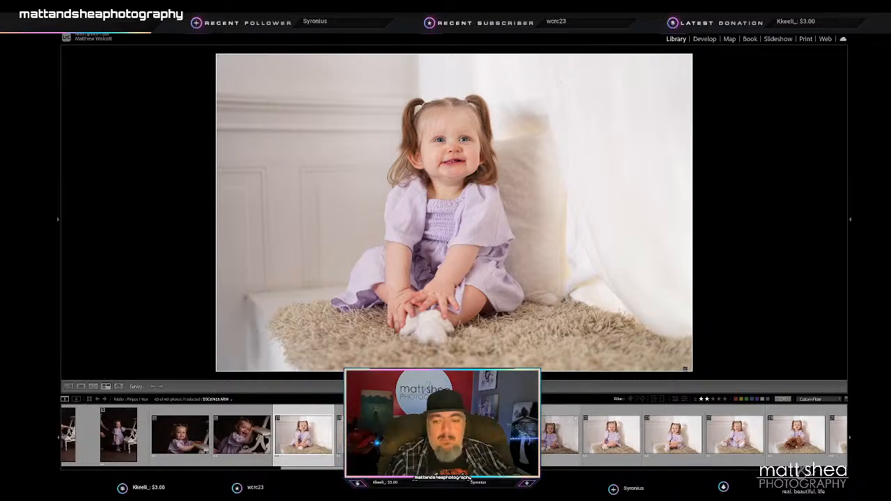
pyautogui.keyDown('shift'); pyautogui.click(487, 435); pyautogui.keyUp('shift')
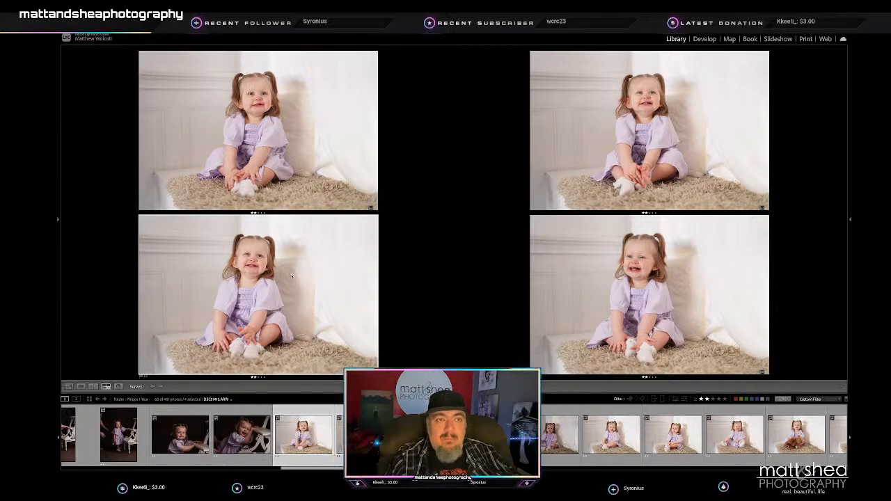
pyautogui.press('/')
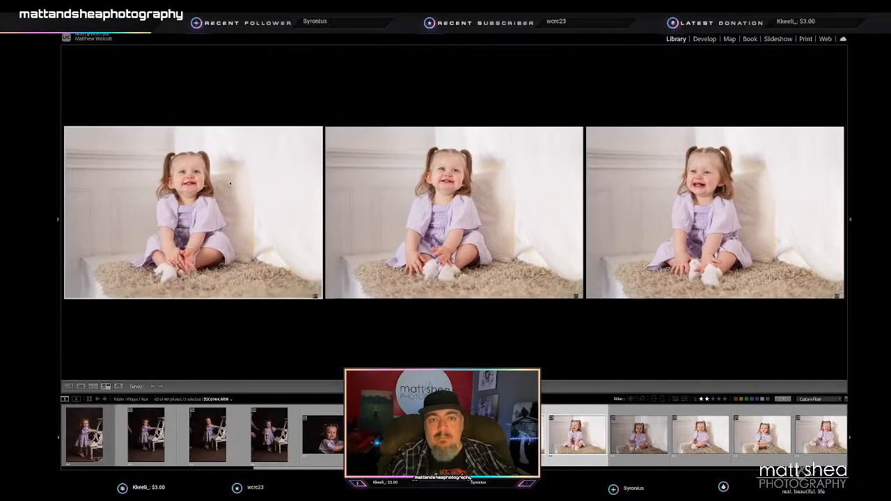
pyautogui.press('/')
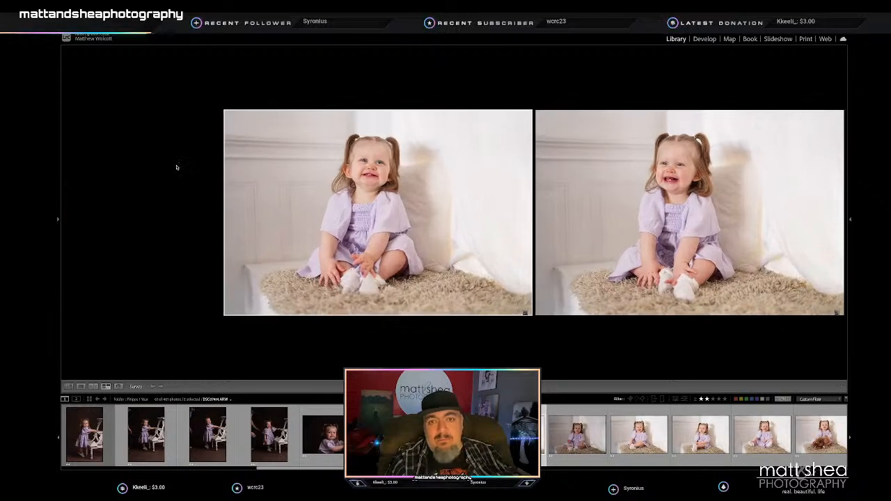
# - Compare the next four window frames and lower the darker frame and the smiling crossed-leg frame below 2 stars
pyautogui.click(579, 430)
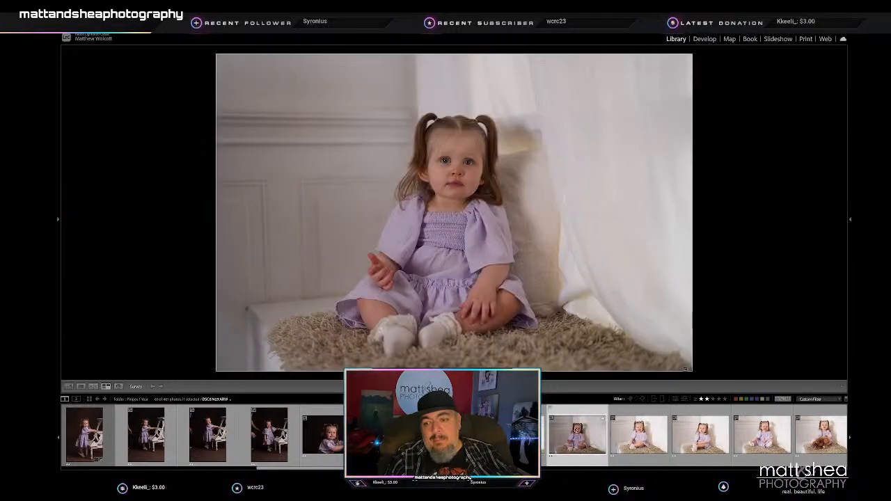
pyautogui.click(595, 435)
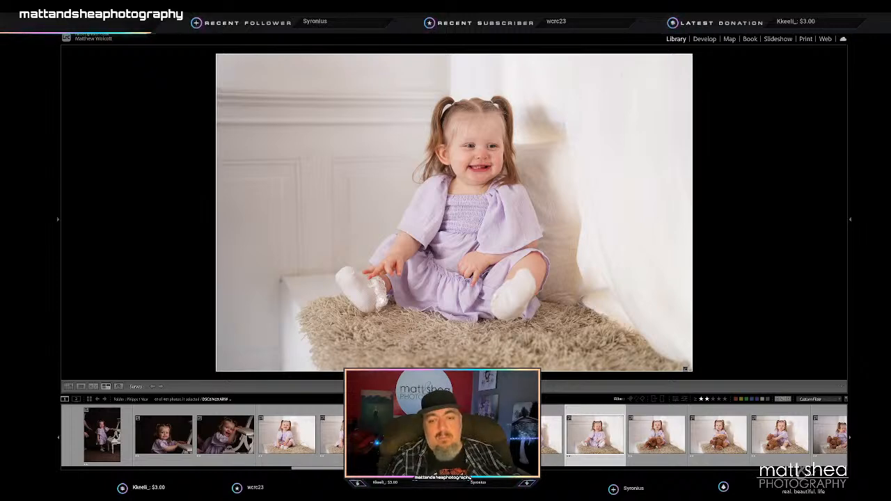
pyautogui.press('n')
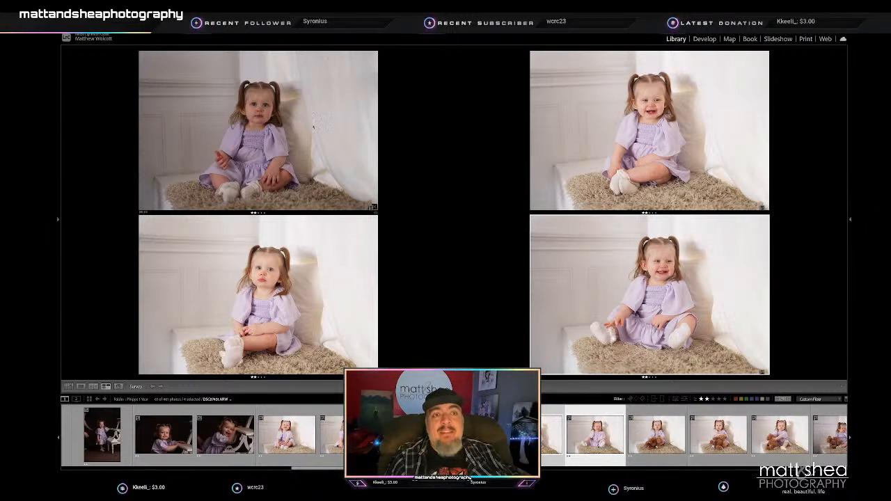
pyautogui.click(673, 143)
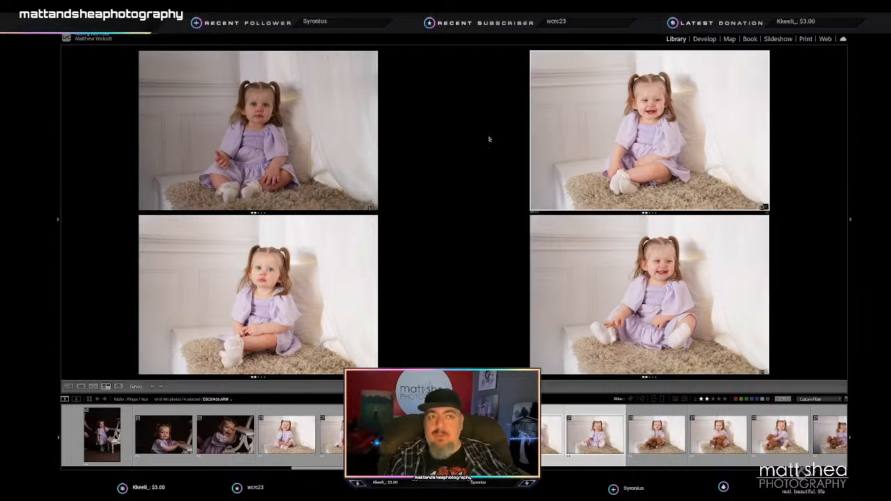
pyautogui.press('/')
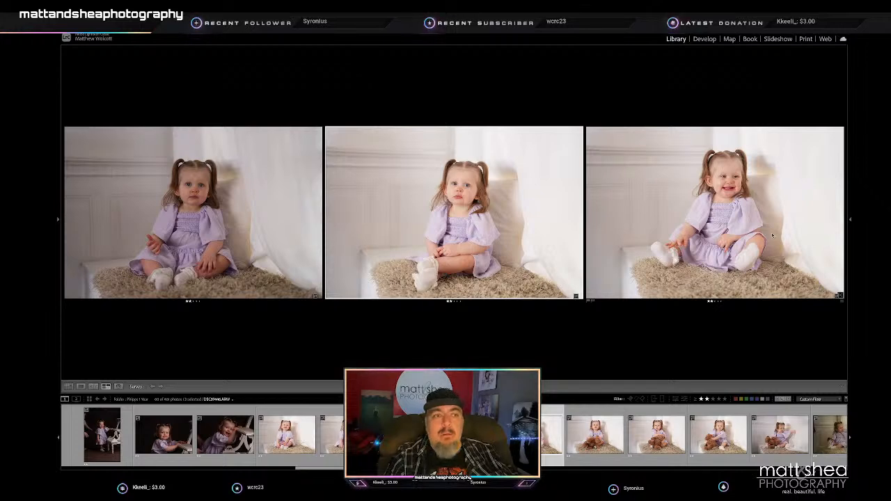
pyautogui.click(316, 296)
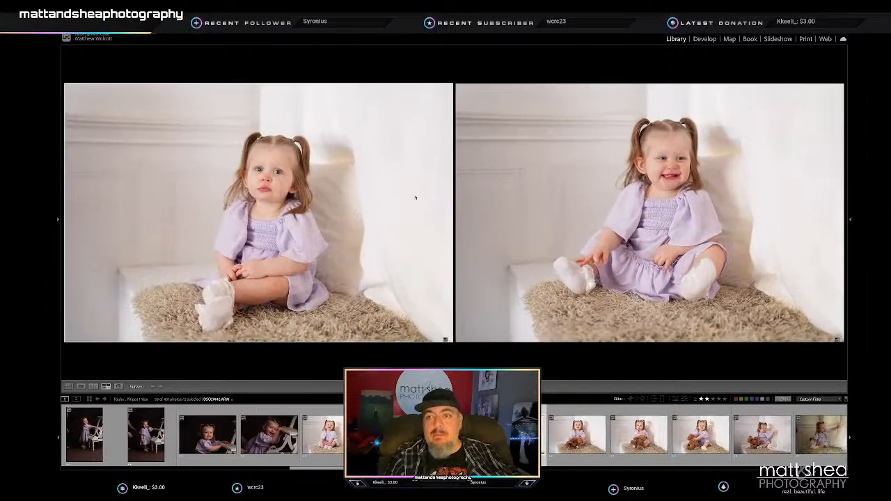
# - Select the frames of the toddler holding the teddy bear for comparison in Survey view
pyautogui.click(582, 435)
pyautogui.keyDown('shift'); pyautogui.click(762, 434); pyautogui.keyUp('shift')
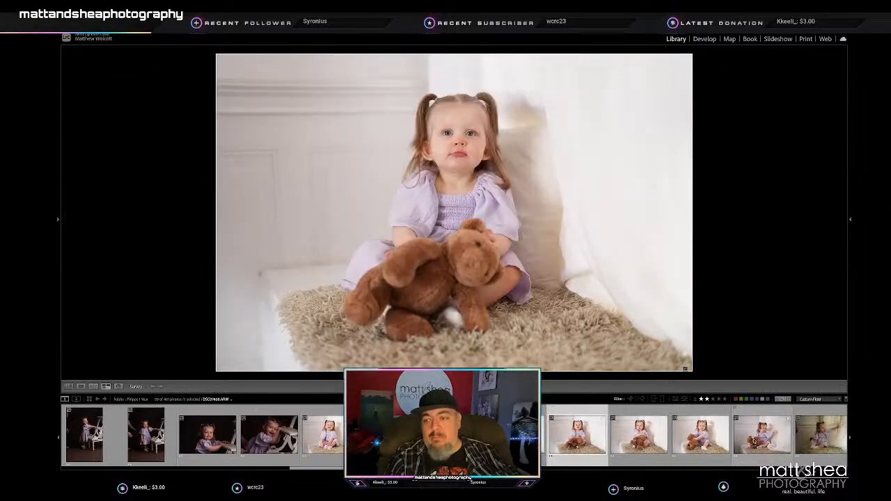
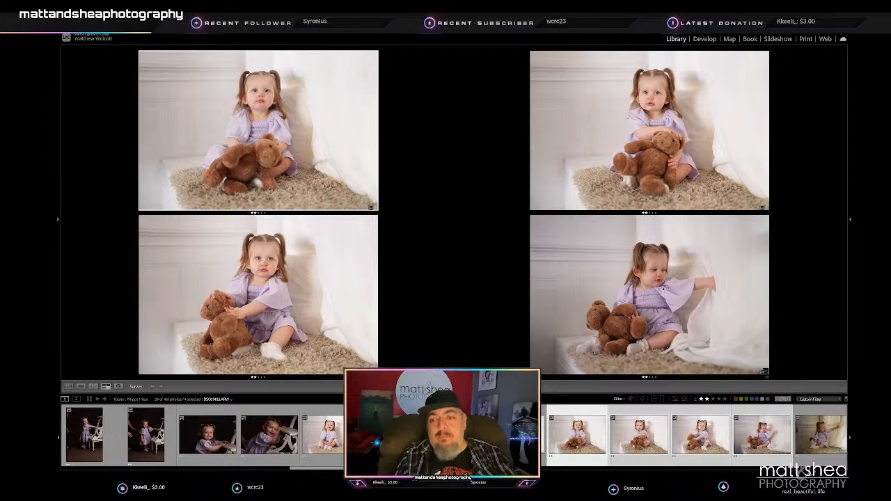
# - Compare the three frames of the toddler reaching toward the curtain and rate the middle one, with another person's arm at its edge, 1 star
pyautogui.click(663, 291)
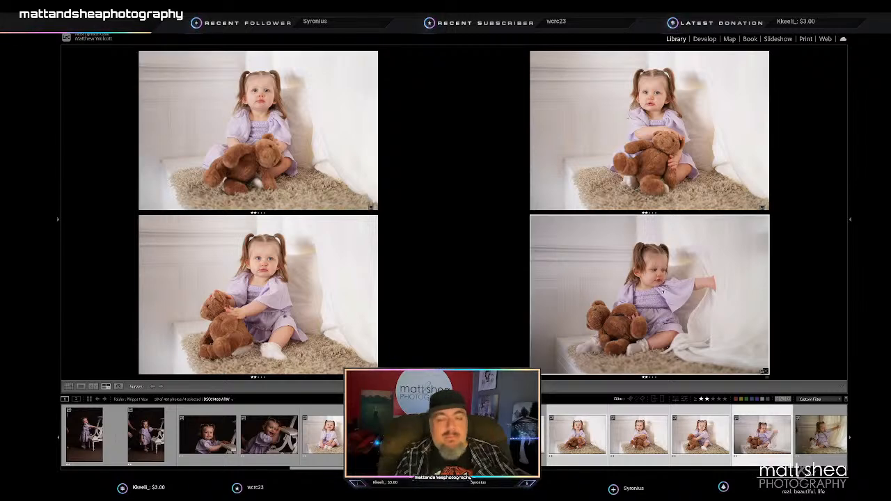
pyautogui.click(803, 443)
pyautogui.click(774, 442)
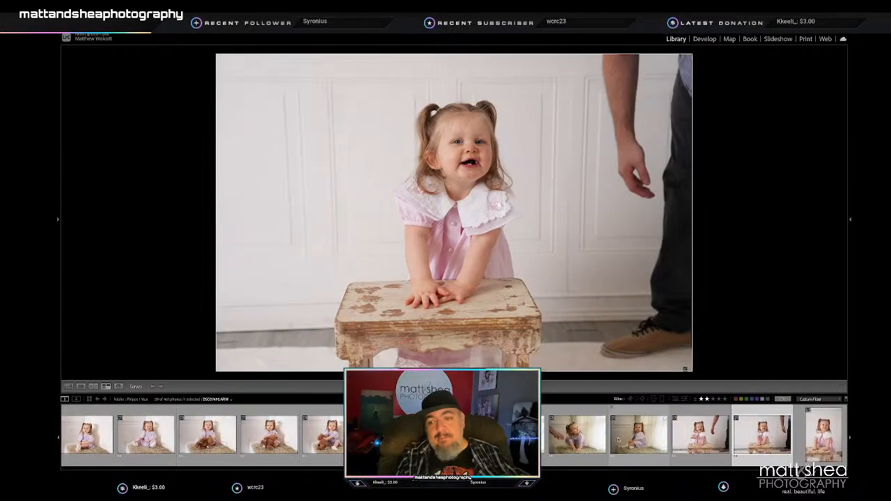
pyautogui.click(393, 435)
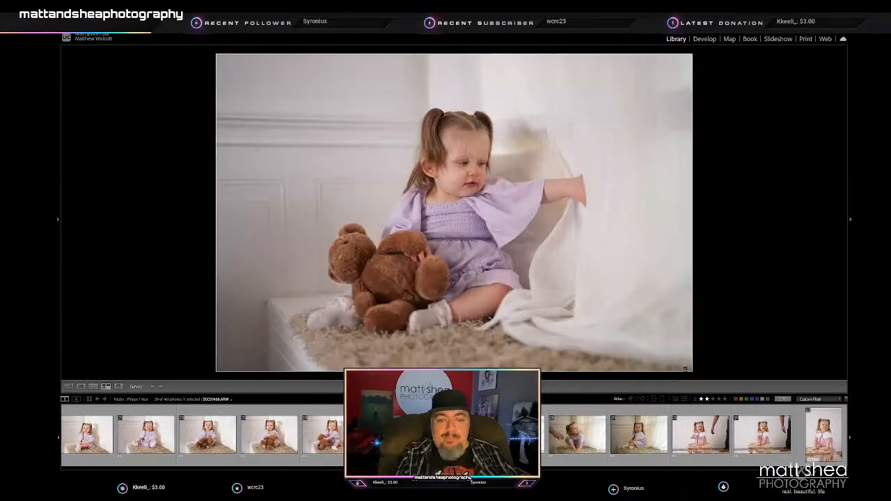
pyautogui.keyDown('shift'); pyautogui.click(516, 436); pyautogui.keyUp('shift')
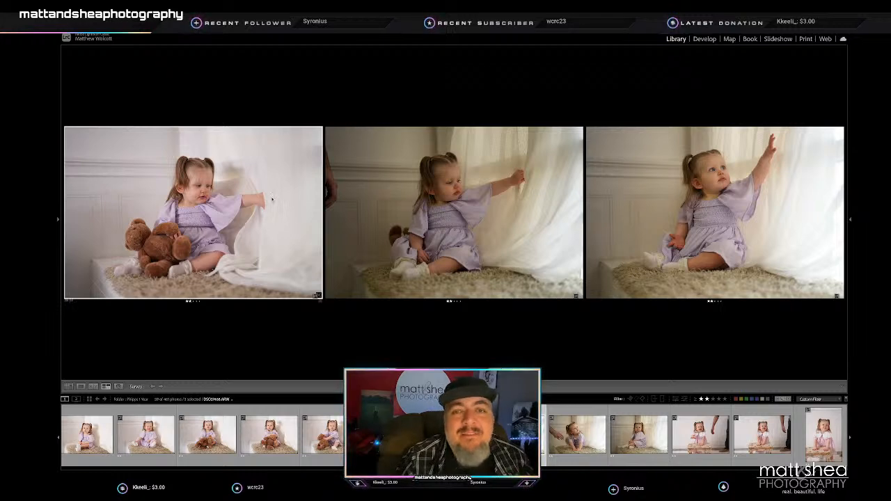
pyautogui.click(459, 218)
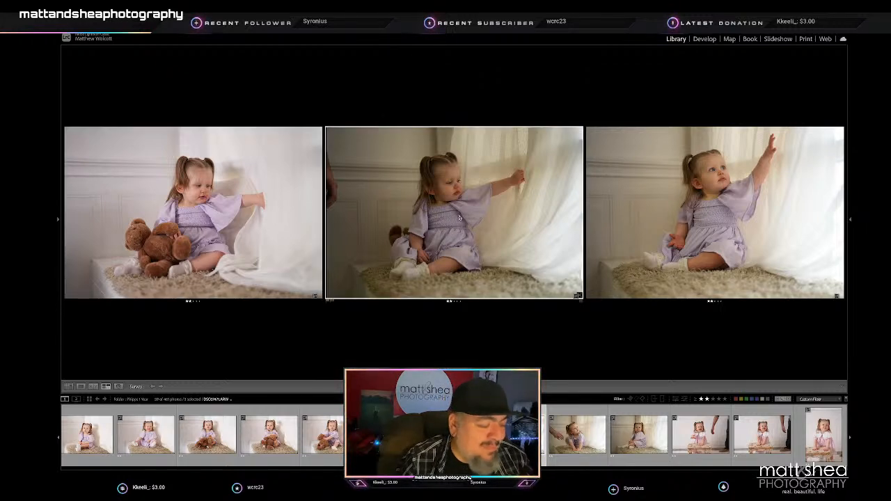
pyautogui.press('1')
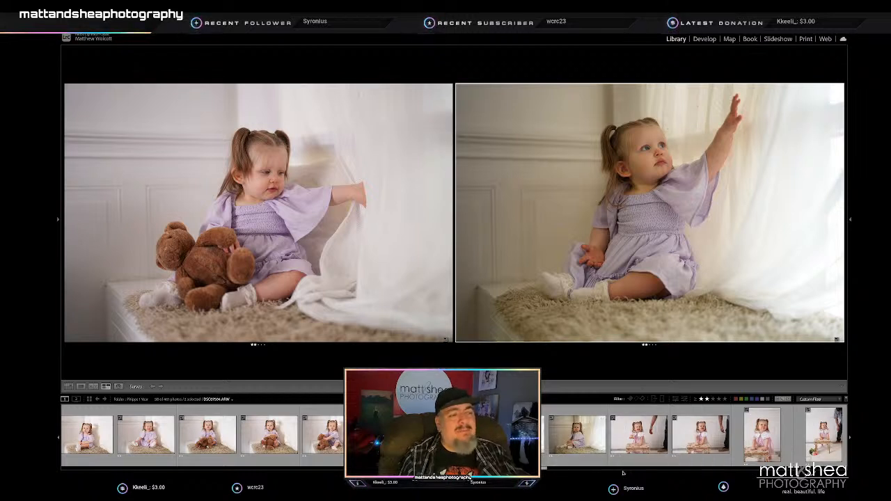
# - Compare the window frame of the toddler reaching up with the two neighbouring frames, leaning on her hands and sitting upright
pyautogui.scroll(1, 550, 457)
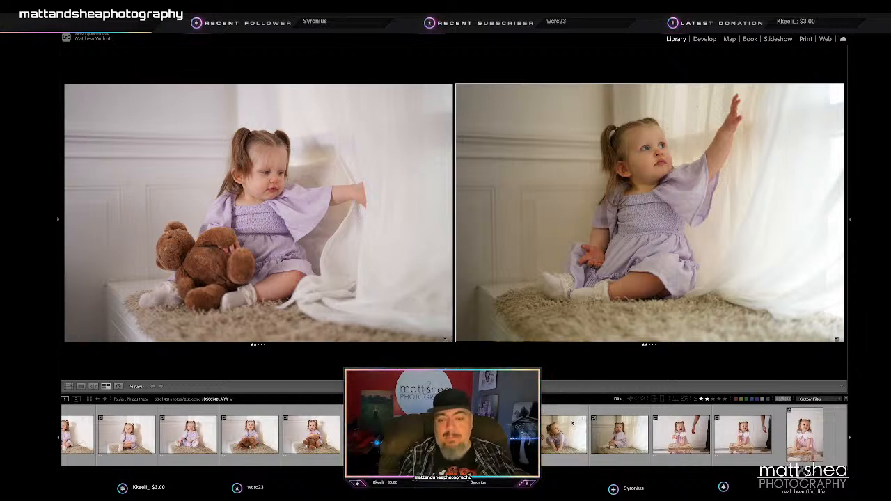
pyautogui.scroll(1, 592, 420)
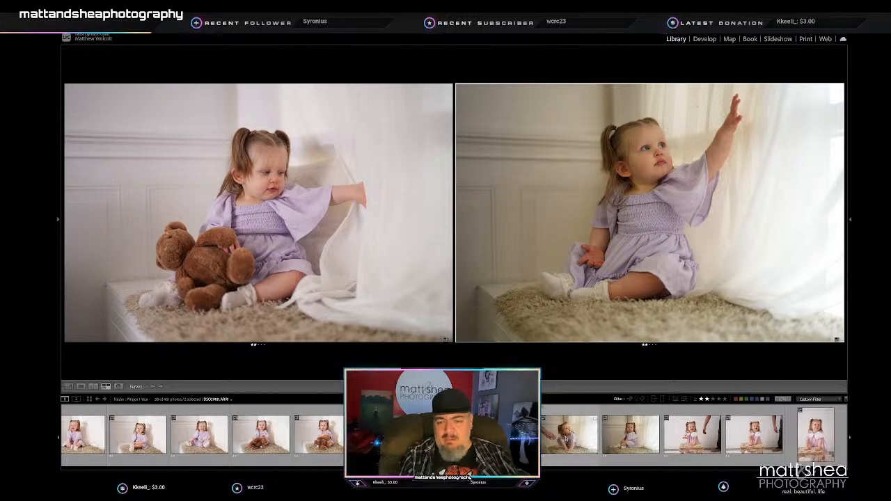
pyautogui.click(566, 438)
pyautogui.click(509, 437)
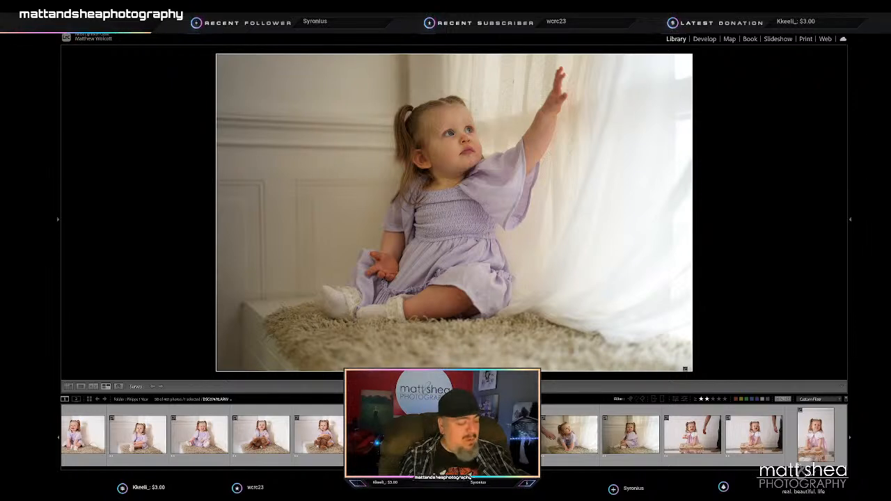
pyautogui.keyDown('shift'); pyautogui.click(631, 437); pyautogui.keyUp('shift')
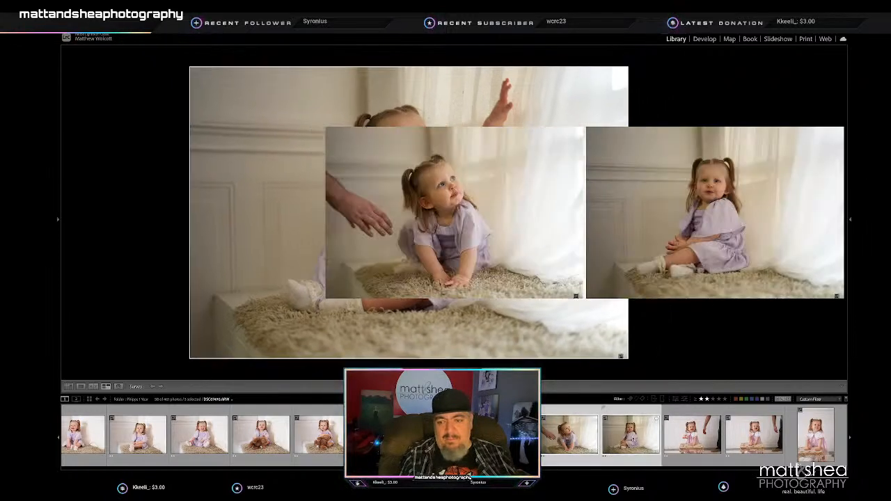
pyautogui.scroll(1, 755, 443)
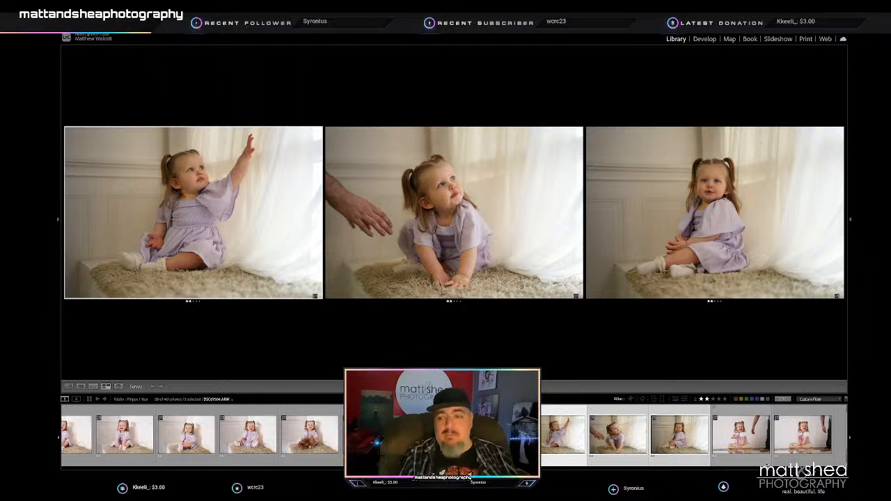
# - Compare the two horizontal stool frames showing the adult's arm with the vertical close-up in Survey view
pyautogui.click(738, 436)
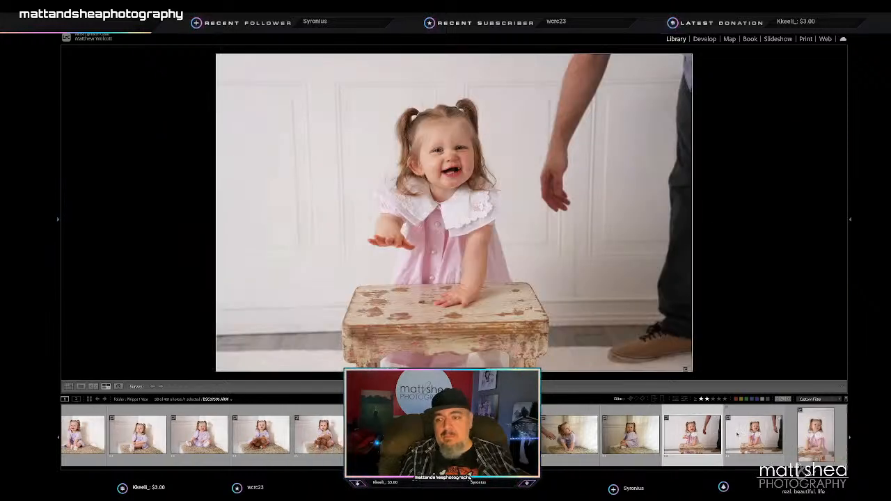
pyautogui.rightClick(620, 438)
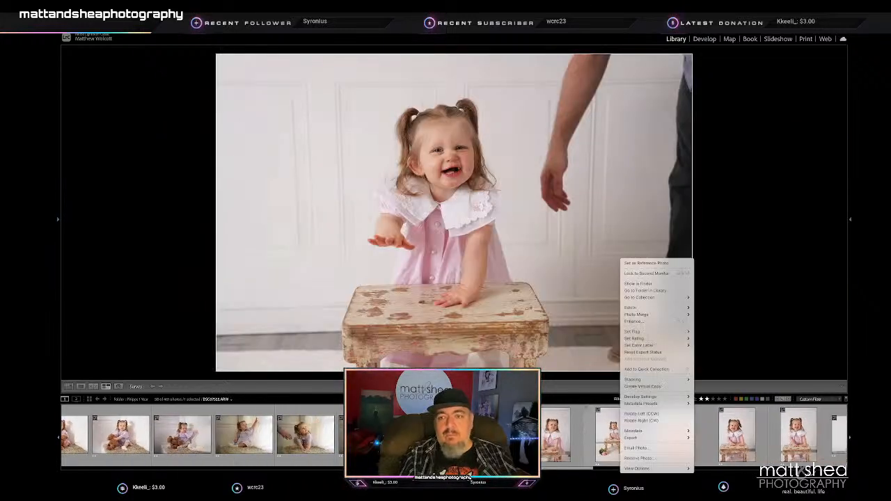
pyautogui.click(577, 438)
pyautogui.keyDown('shift'); pyautogui.click(560, 437); pyautogui.keyUp('shift')
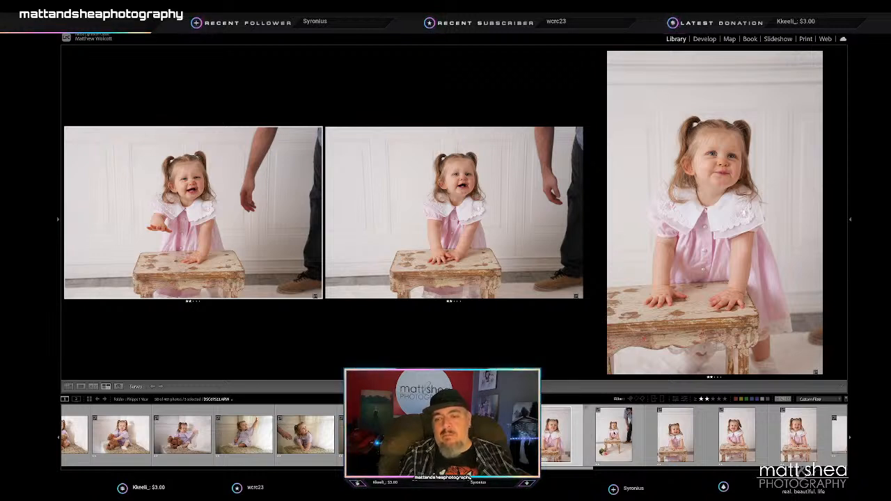
# - Compare the next four vertical stool frames and rate the second and fourth ones 1 star
pyautogui.click(615, 434)
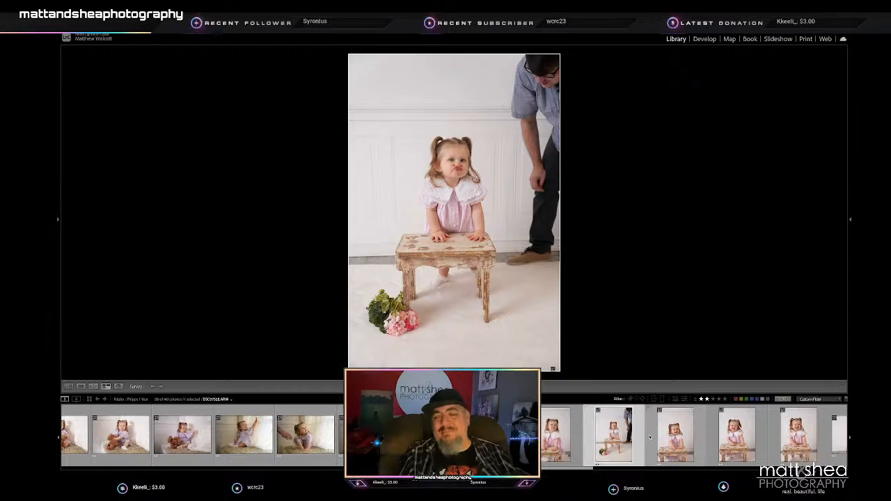
pyautogui.keyDown('shift'); pyautogui.click(752, 435); pyautogui.keyUp('shift')
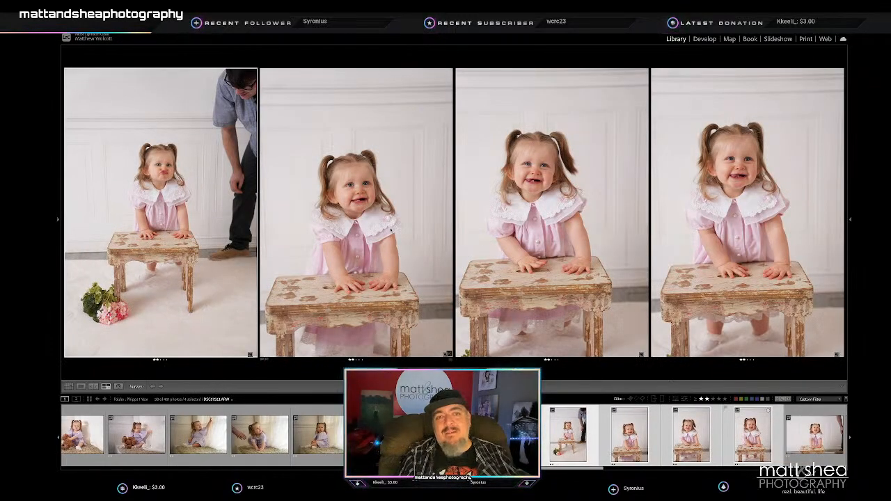
pyautogui.click(384, 230)
pyautogui.press('1')
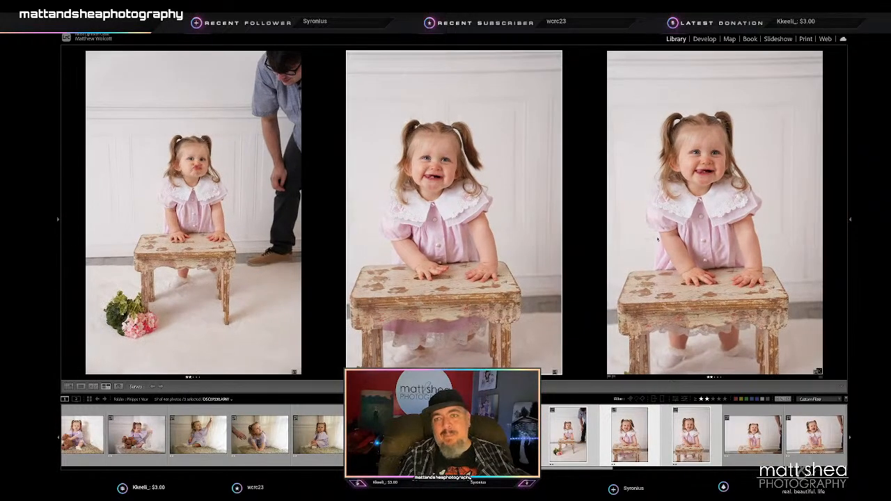
pyautogui.click(658, 239)
pyautogui.press('1')
# - Compare the four horizontal stool frames and rate the first one and the unsmiling last one 1 star
pyautogui.click(524, 436)
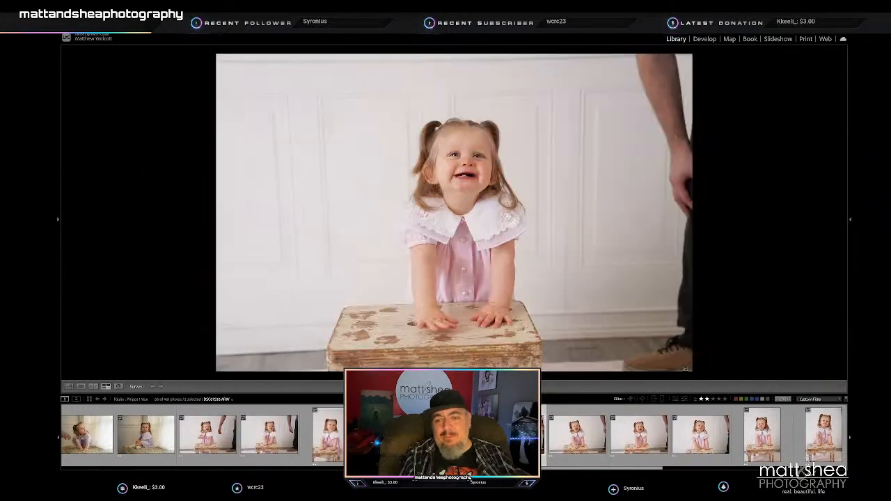
pyautogui.keyDown('shift'); pyautogui.click(698, 442); pyautogui.keyUp('shift')
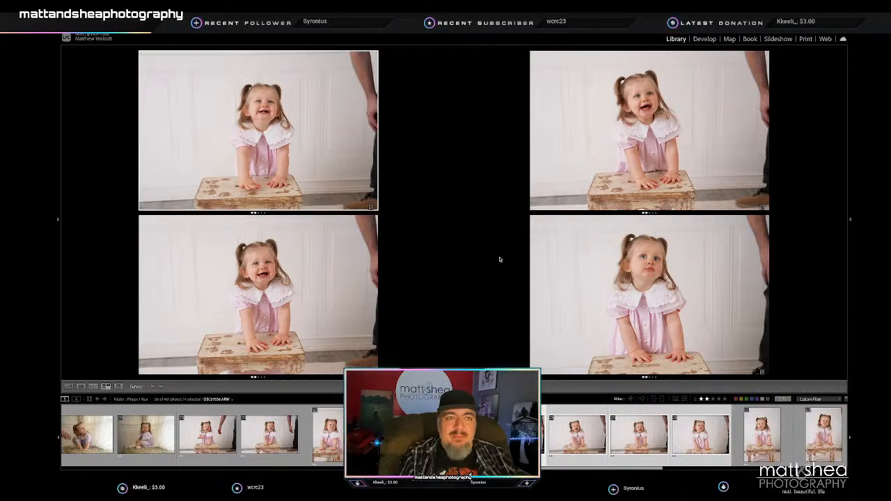
pyautogui.click(254, 168)
pyautogui.press('1')
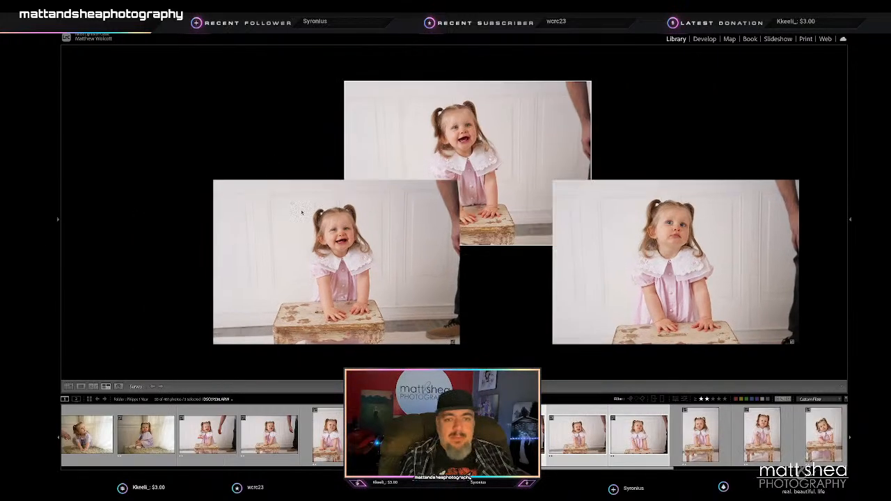
pyautogui.press('1')
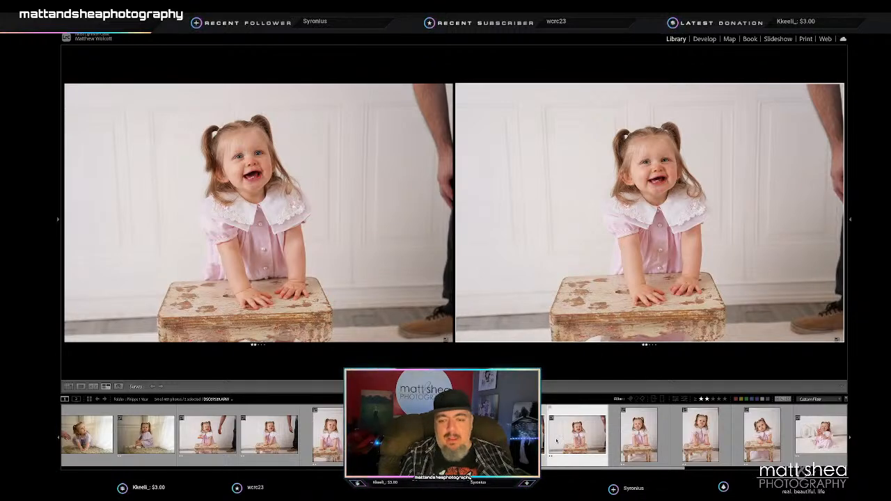
# - Compare the three vertical frames of the toddler pouting at the stool in Survey view
pyautogui.click(636, 437)
pyautogui.scroll(-2, 635, 437)
pyautogui.keyDown('shift'); pyautogui.click(632, 436); pyautogui.keyUp('shift')
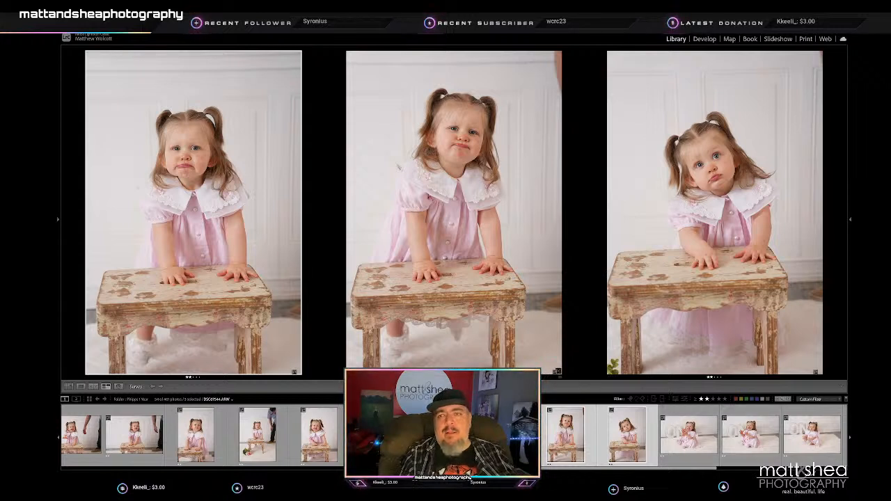
# - Rate the stool frame with the tilted head 1 star and undo that rating
pyautogui.click(717, 258)
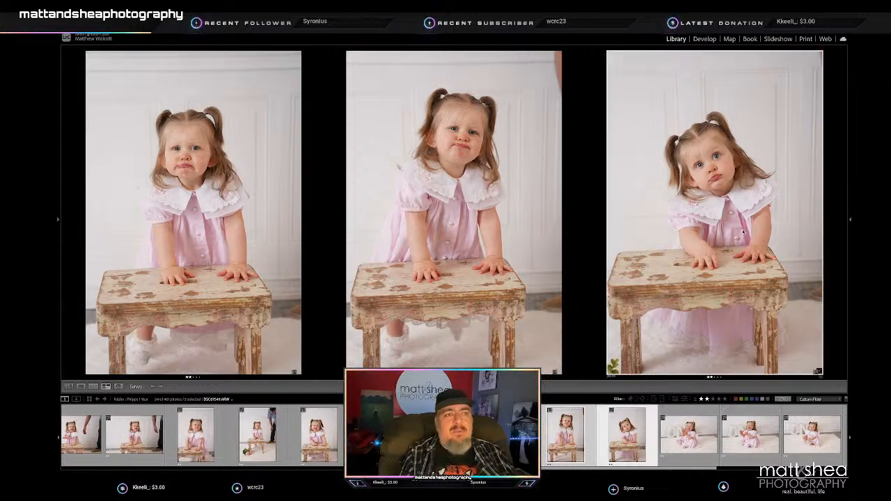
pyautogui.press('1')
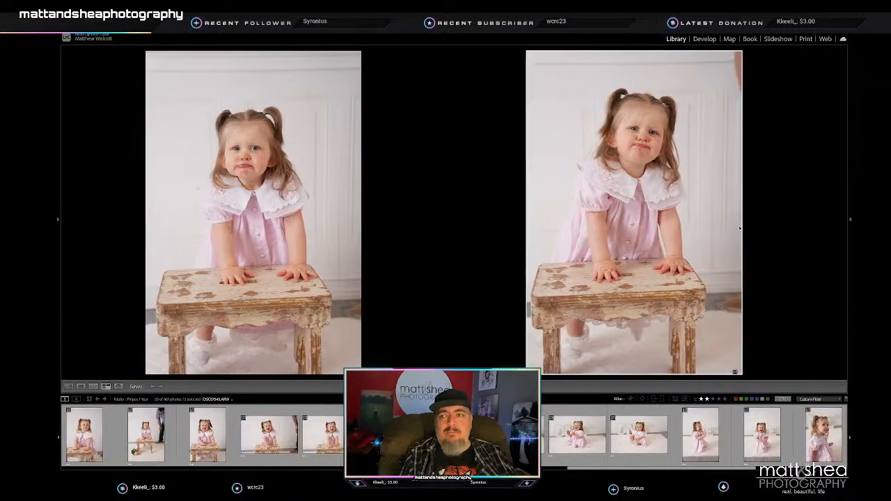
pyautogui.hotkey('ctrl', 'z')
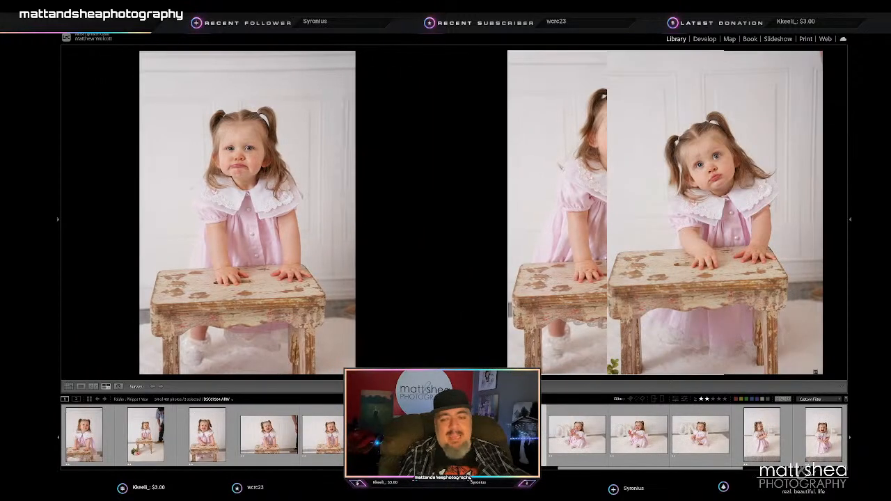
# - Compare the three horizontal frames of the toddler seated before the ONE letters and rate the middle clapping frame 1 star
pyautogui.click(578, 436)
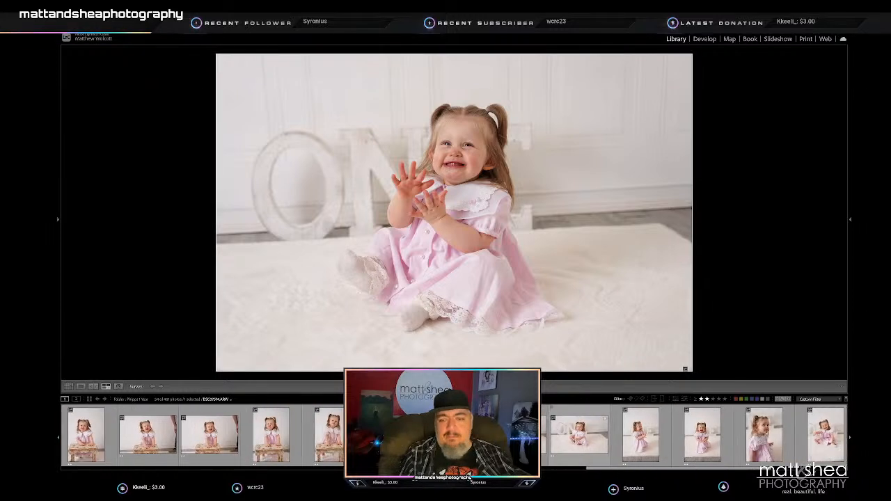
pyautogui.keyDown('shift'); pyautogui.click(578, 435); pyautogui.keyUp('shift')
pyautogui.click(201, 210)
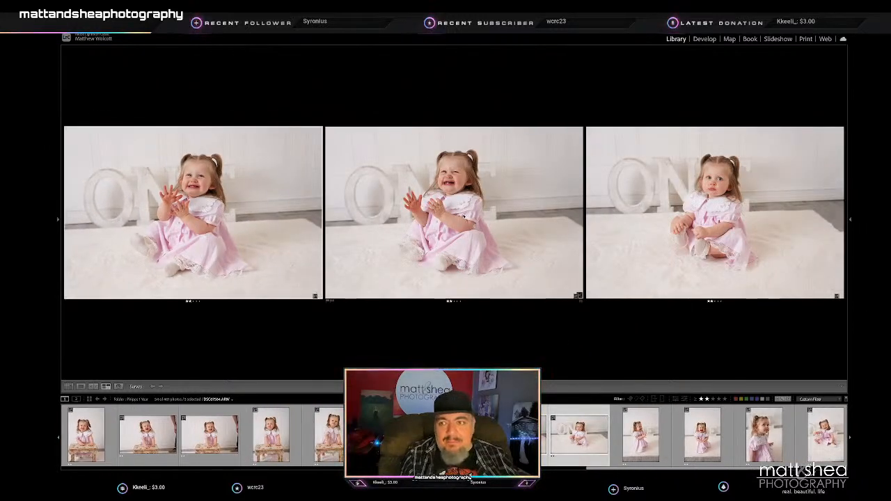
pyautogui.scroll(-1, 631, 442)
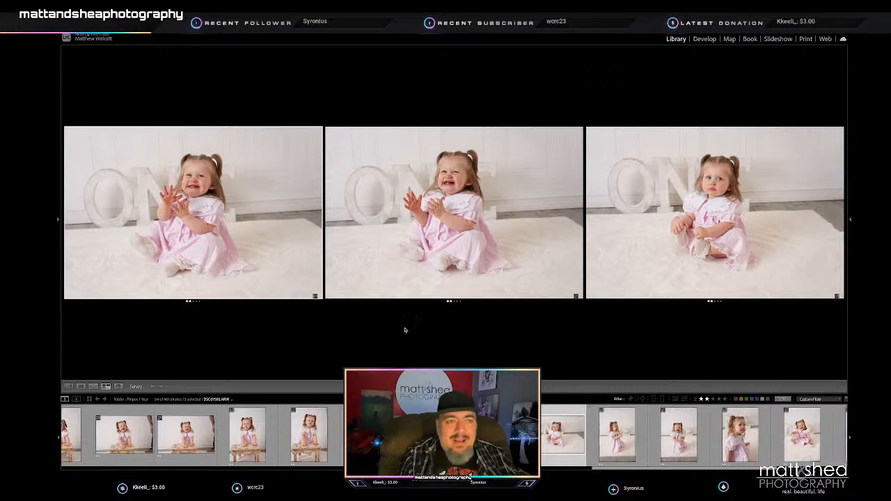
pyautogui.click(443, 222)
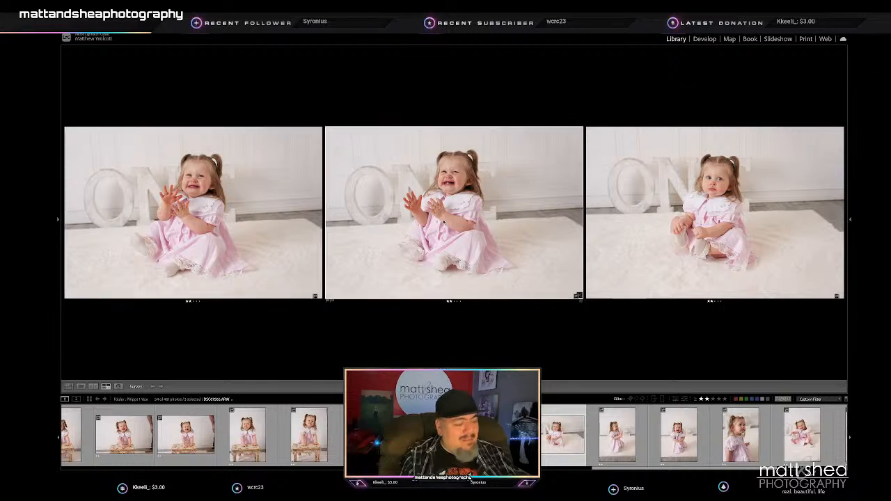
pyautogui.press('1')
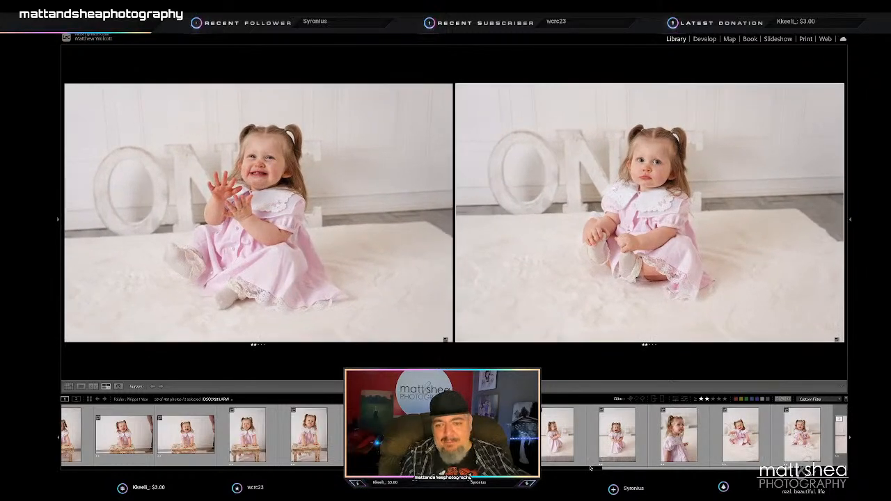
# - Compare the vertical frames of the toddler clapping on her knees, crying on her knees, and looking aside in close-up
pyautogui.click(560, 442)
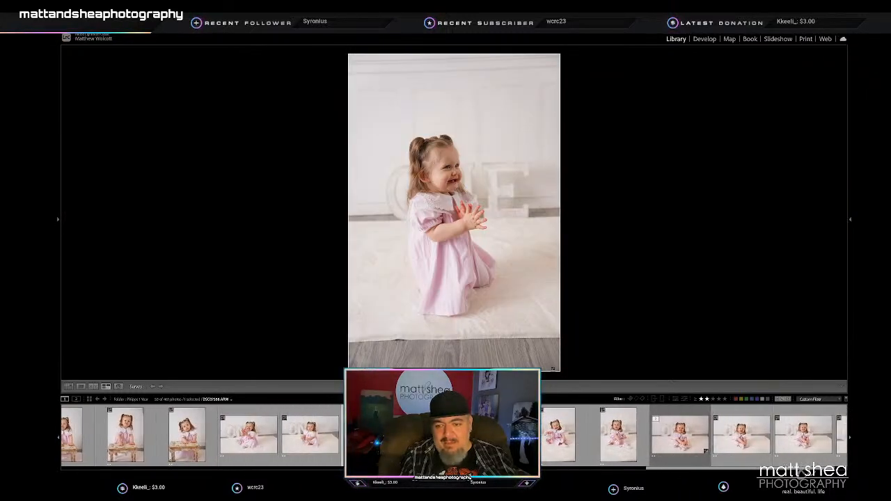
pyautogui.rightClick(493, 435)
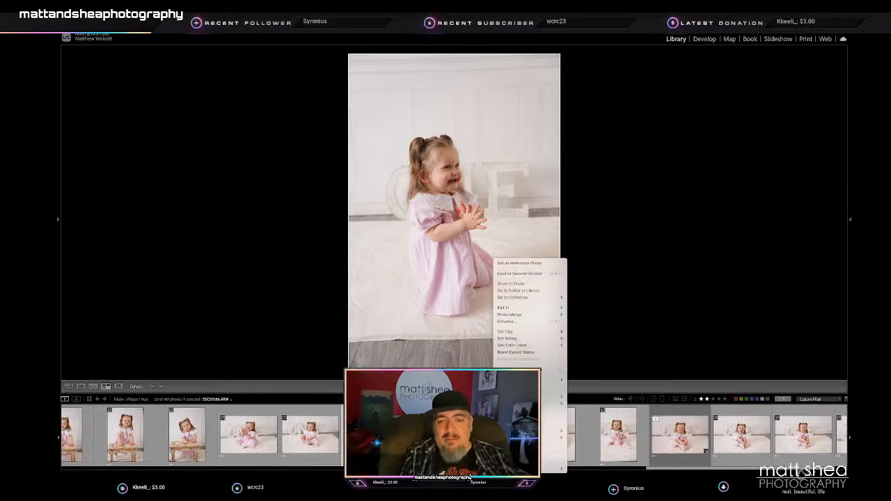
pyautogui.click(491, 436)
pyautogui.keyDown('shift'); pyautogui.click(493, 436); pyautogui.keyUp('shift')
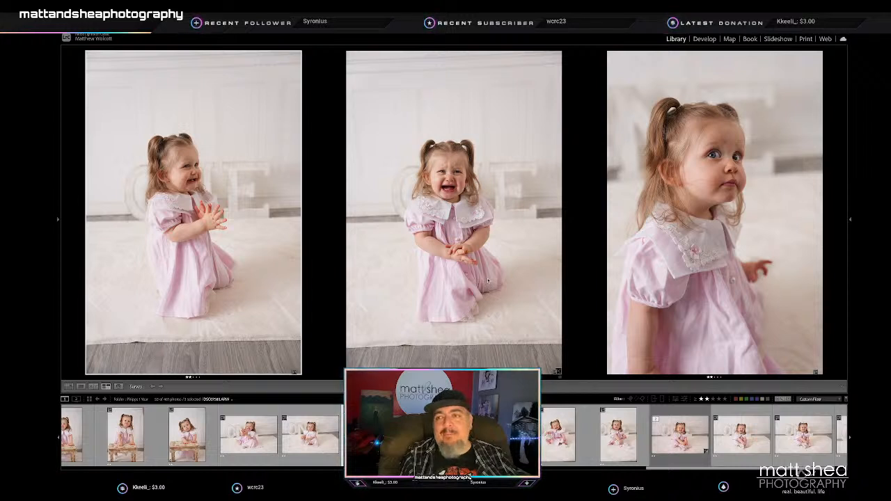
# - Compare the two vertical frames of the toddler seated holding her foot and drop the unsmiling one from the 2-star picks
pyautogui.click(566, 433)
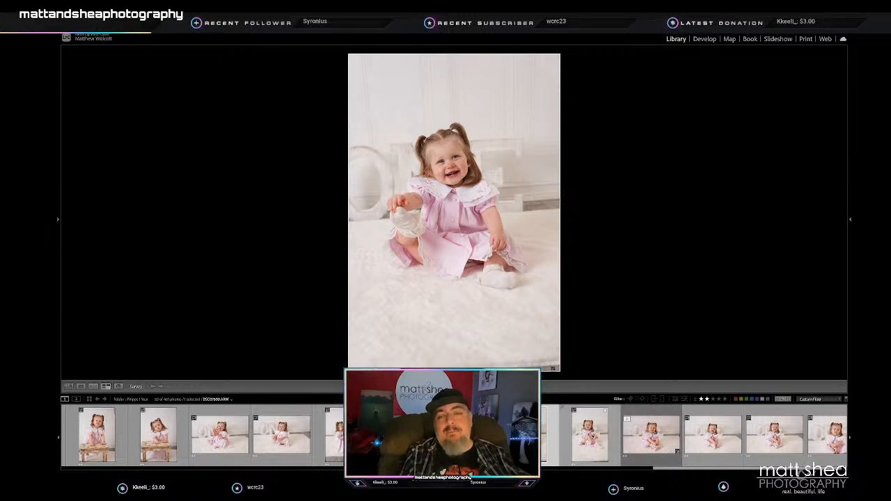
pyautogui.press('c')
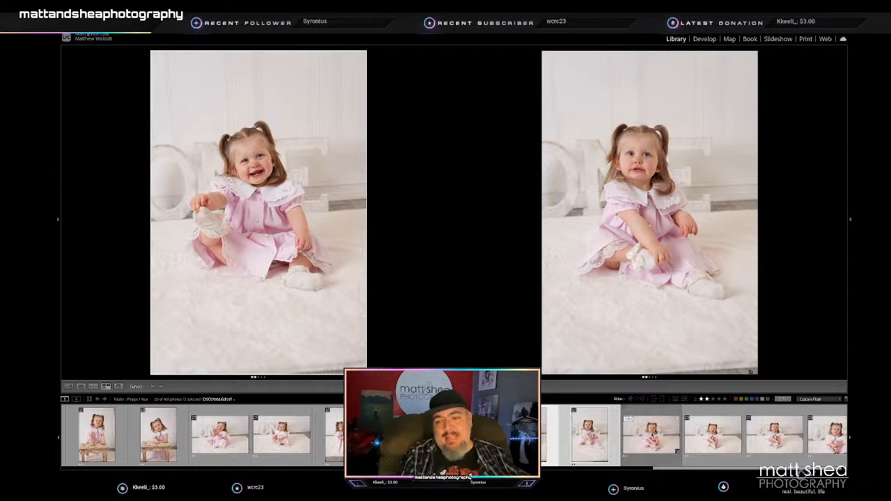
pyautogui.scroll(1, 650, 435)
pyautogui.click(627, 283)
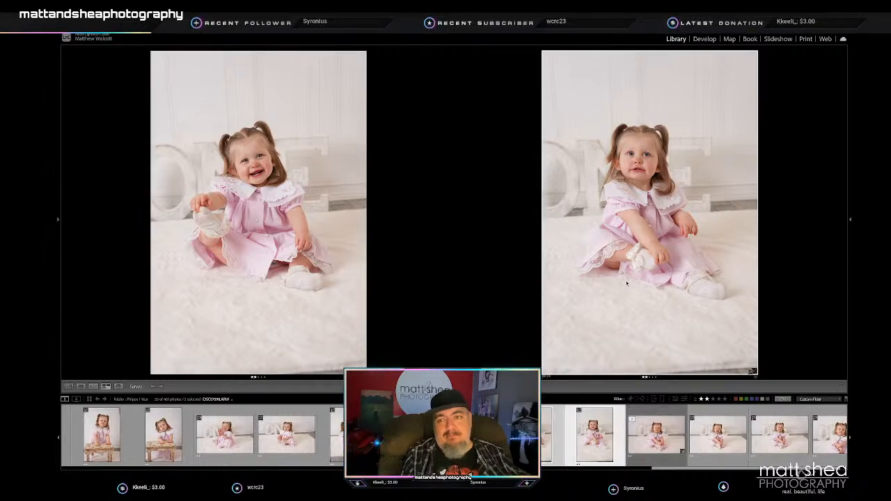
pyautogui.press('/')
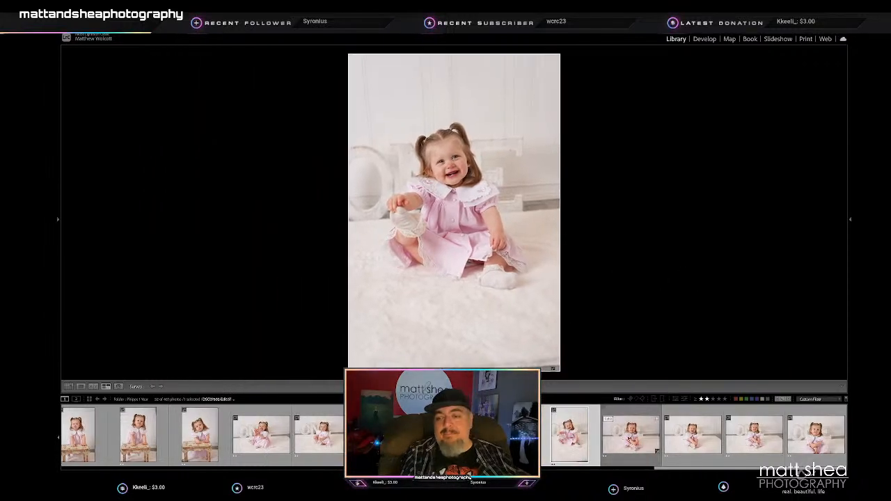
# - Compare the four horizontal frames of the toddler seated before the ONE letters and rate the second one 1 star
pyautogui.click(629, 436)
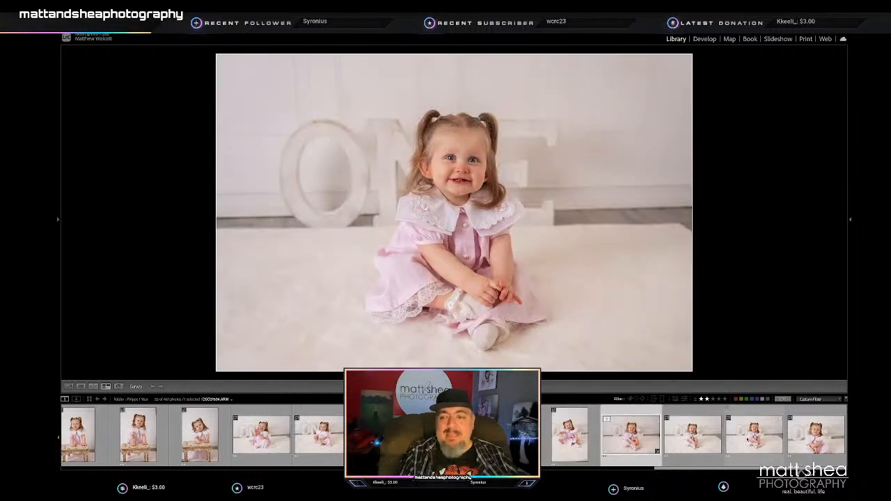
pyautogui.keyDown('shift'); pyautogui.click(815, 436); pyautogui.keyUp('shift')
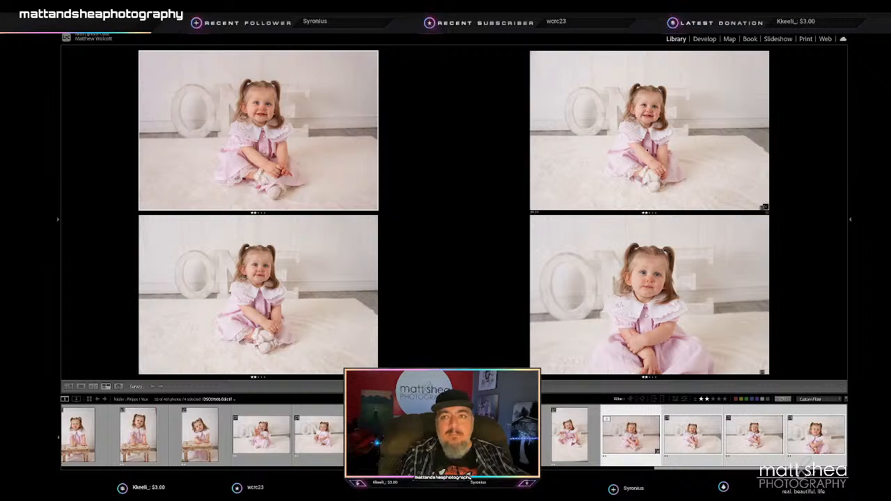
pyautogui.click(647, 149)
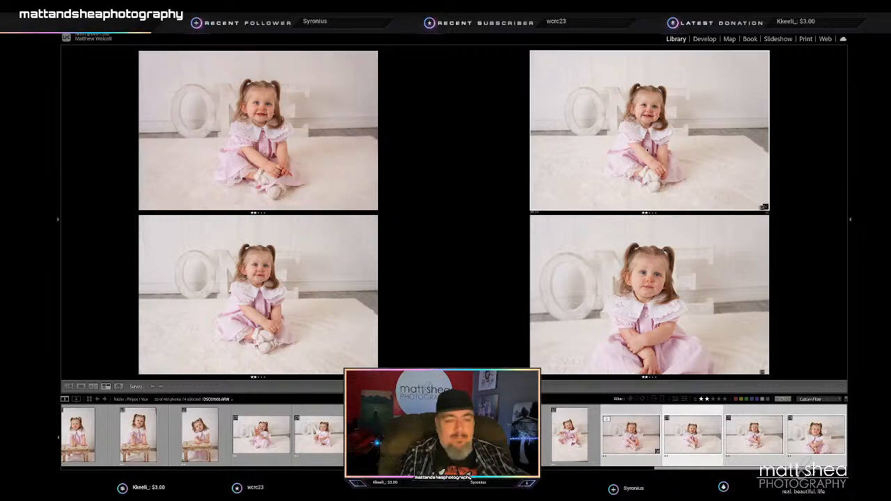
pyautogui.press('1')
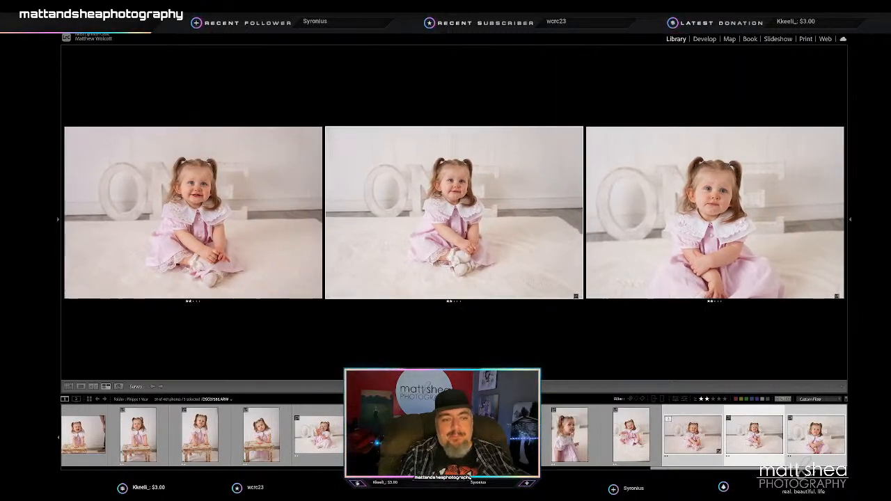
# - Open the first family portrait in Develop and turn off the highlight and shadow clipping warnings
pyautogui.scroll(15, 454, 435)
pyautogui.click(68, 423)
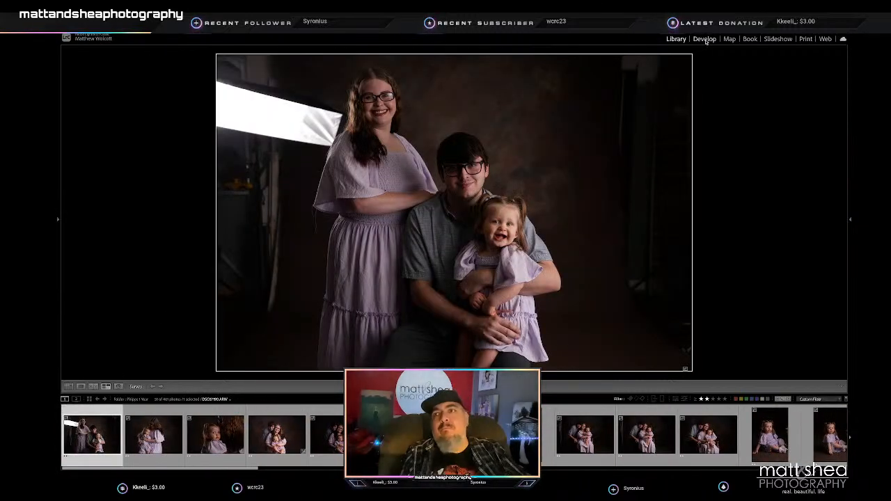
pyautogui.click(704, 39)
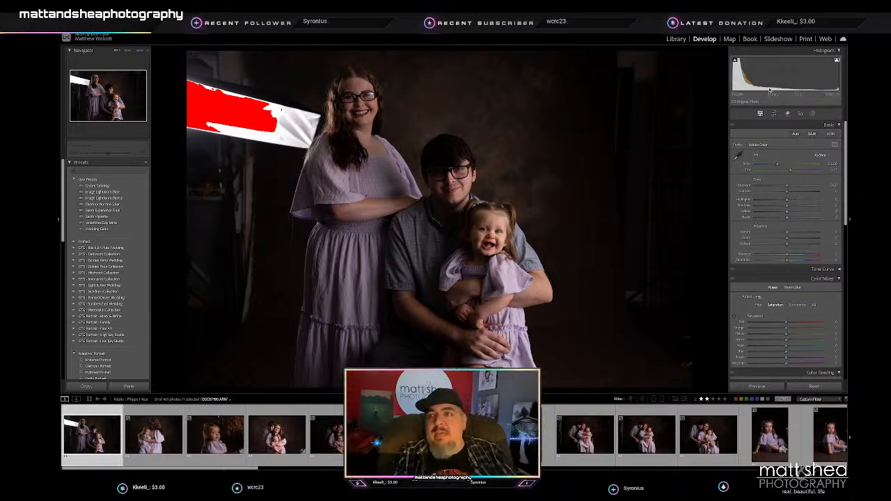
pyautogui.click(735, 61)
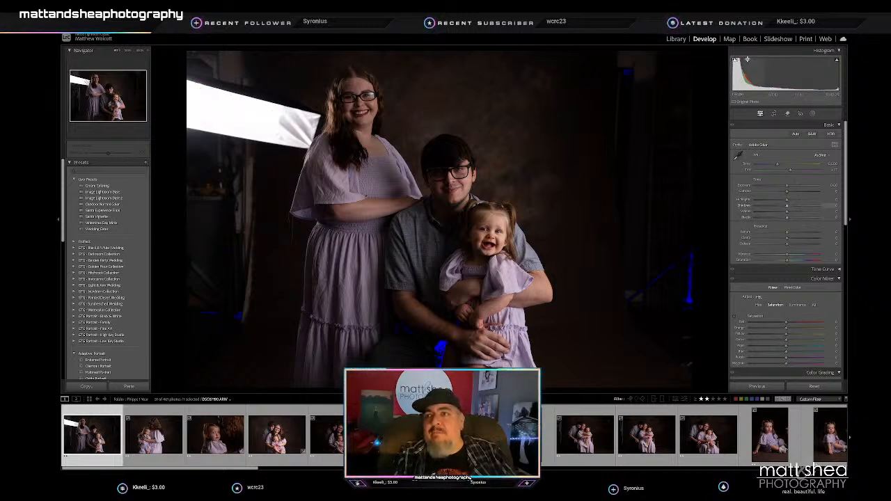
pyautogui.click(733, 61)
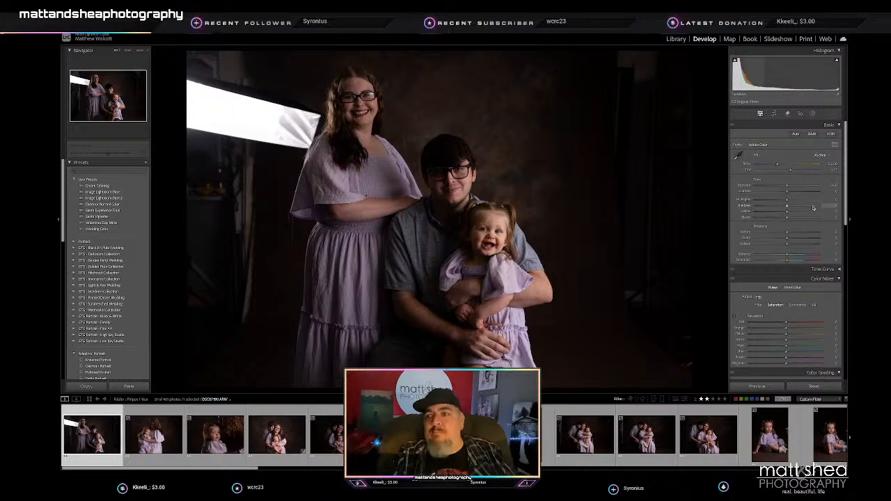
# - Raise the family portrait's Shadows to about +66 and Blacks to about +32, with slight boosts to Clarity, Vibrance and Saturation
pyautogui.click(809, 207)
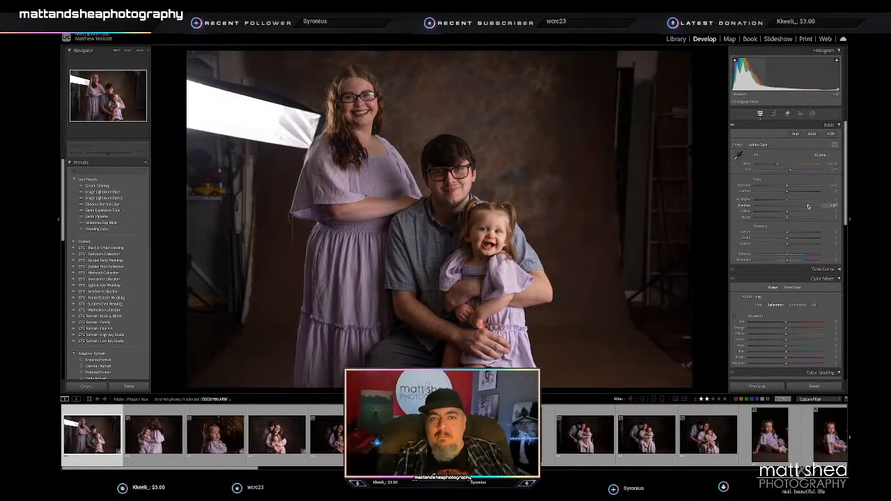
pyautogui.moveTo(787, 217); pyautogui.dragTo(794, 217)
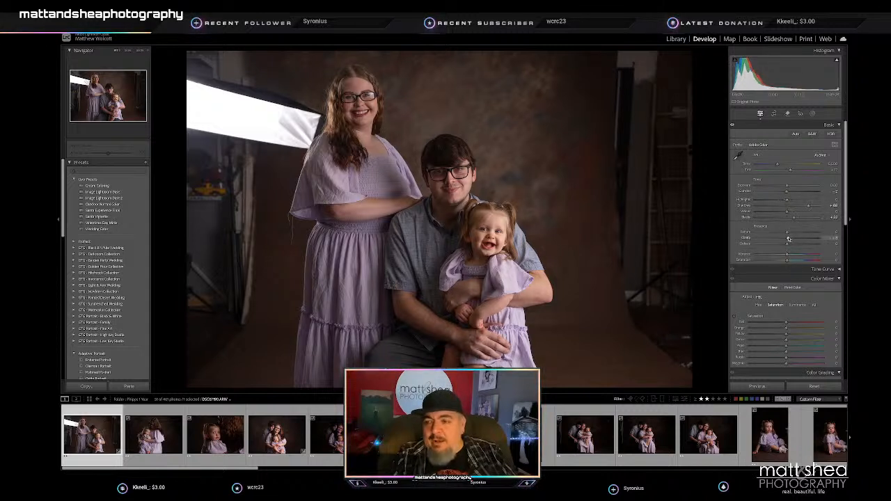
pyautogui.moveTo(787, 256); pyautogui.dragTo(788, 256)
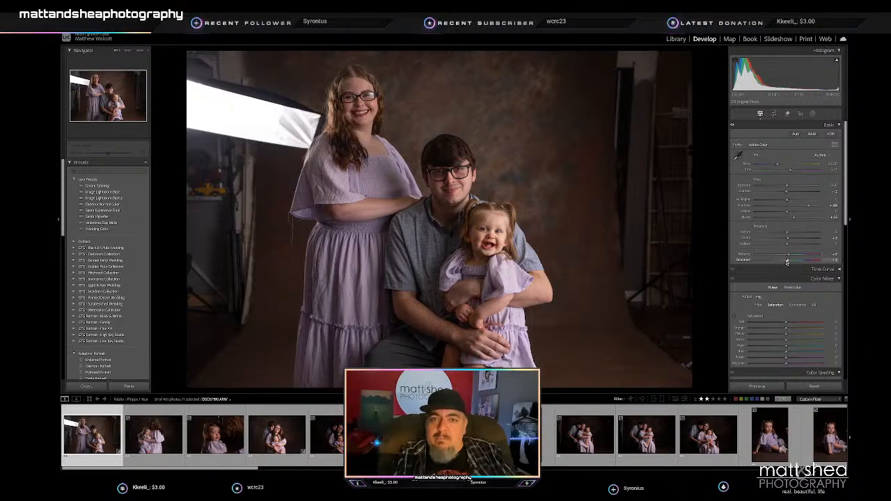
pyautogui.moveTo(798, 220); pyautogui.dragTo(797, 219)
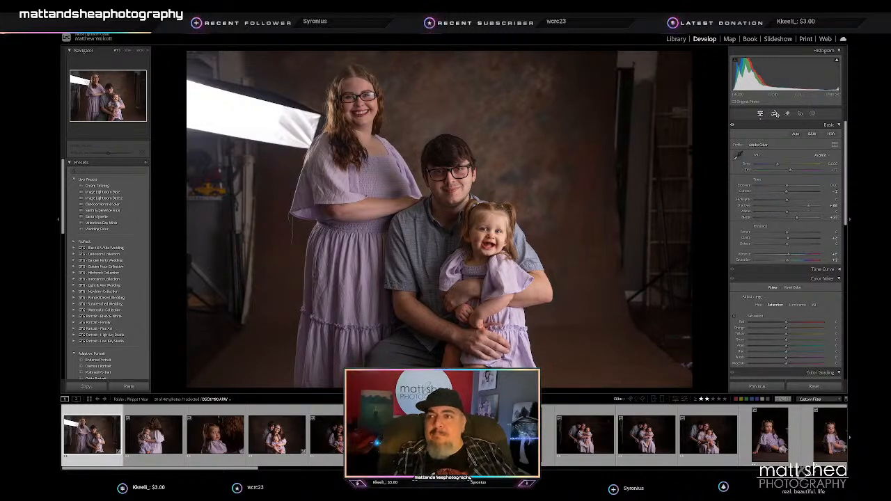
# - Crop the first family portrait slightly tighter at its original aspect ratio and reposition the family within the frame
pyautogui.click(774, 114)
pyautogui.moveTo(691, 54); pyautogui.dragTo(682, 58)
pyautogui.moveTo(582, 134); pyautogui.dragTo(583, 141)
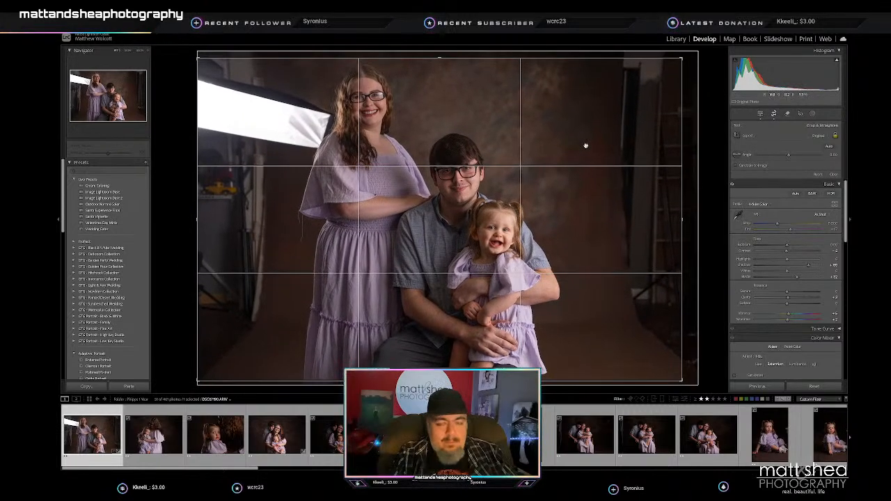
pyautogui.press('Return')
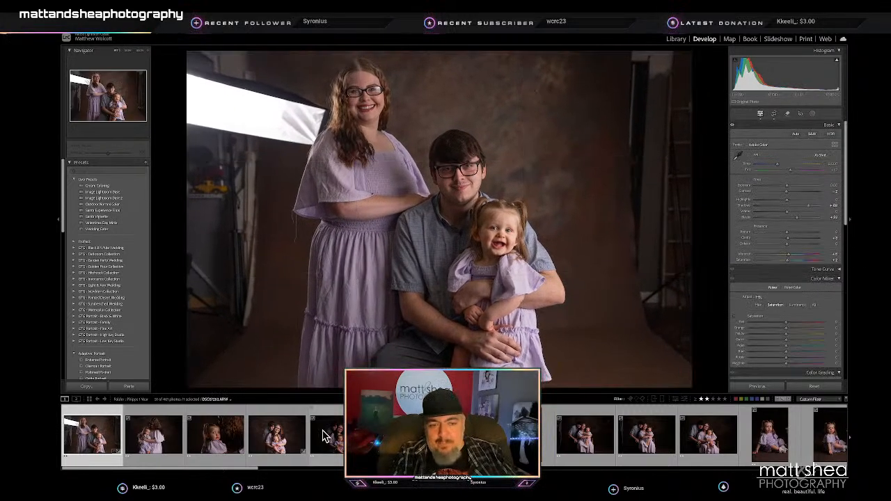
# - On the portrait of the mother holding the toddler, raise Exposure and Highlights slightly and set Shadows to about +22
pyautogui.click(153, 434)
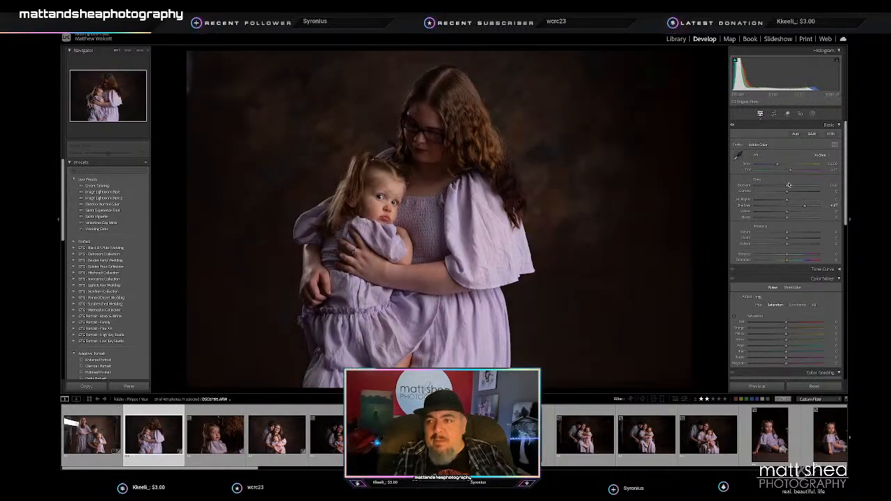
pyautogui.moveTo(786, 186); pyautogui.dragTo(795, 206)
pyautogui.click(793, 206)
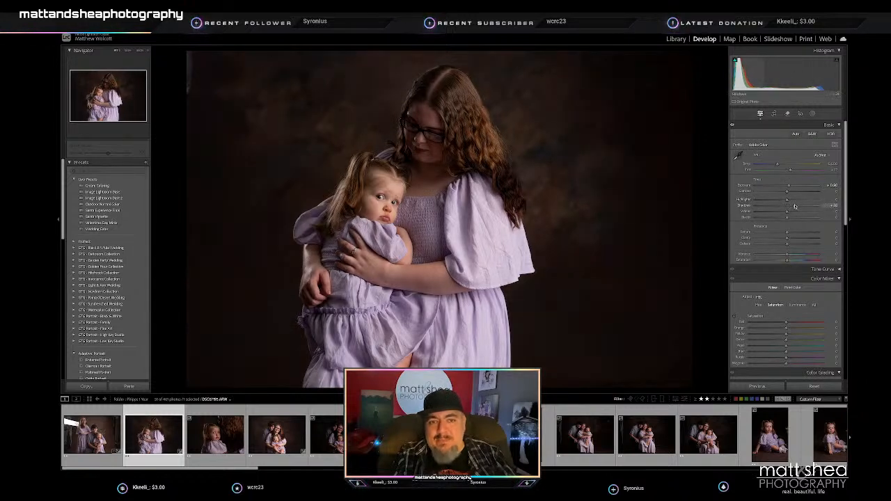
pyautogui.click(795, 207)
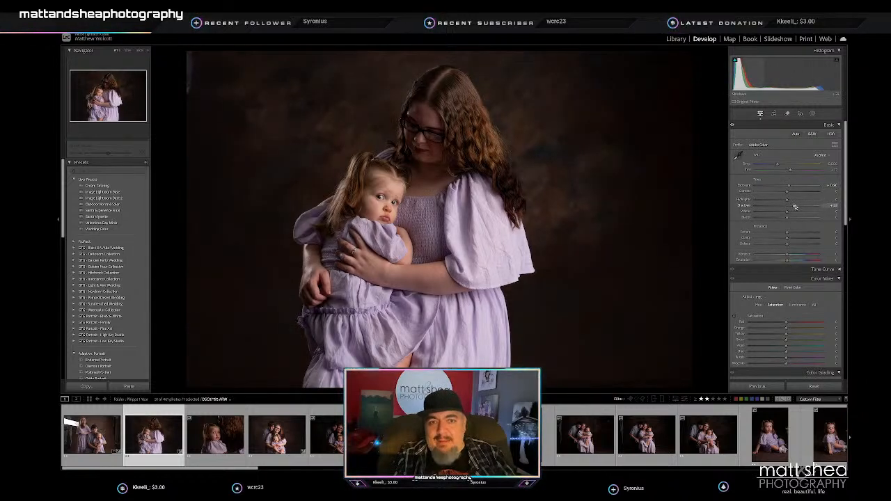
pyautogui.click(792, 202)
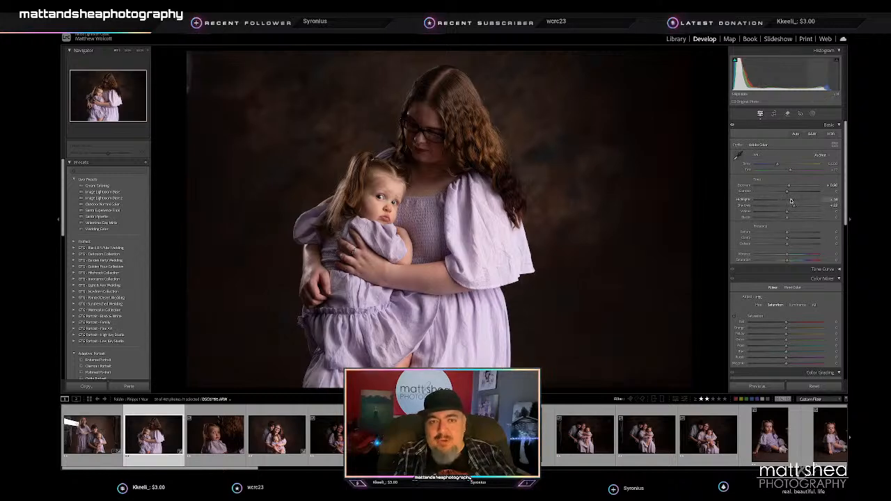
# - Crop the mother-and-toddler portrait tighter and shift the photo so both subjects sit nearer the frame's centre
pyautogui.click(774, 113)
pyautogui.moveTo(686, 53); pyautogui.dragTo(662, 65)
pyautogui.moveTo(460, 182); pyautogui.dragTo(467, 204)
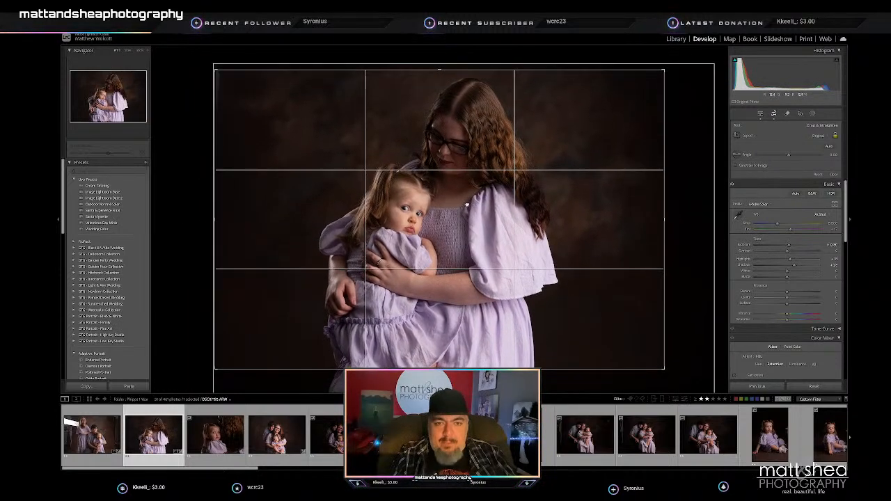
pyautogui.press('Return')
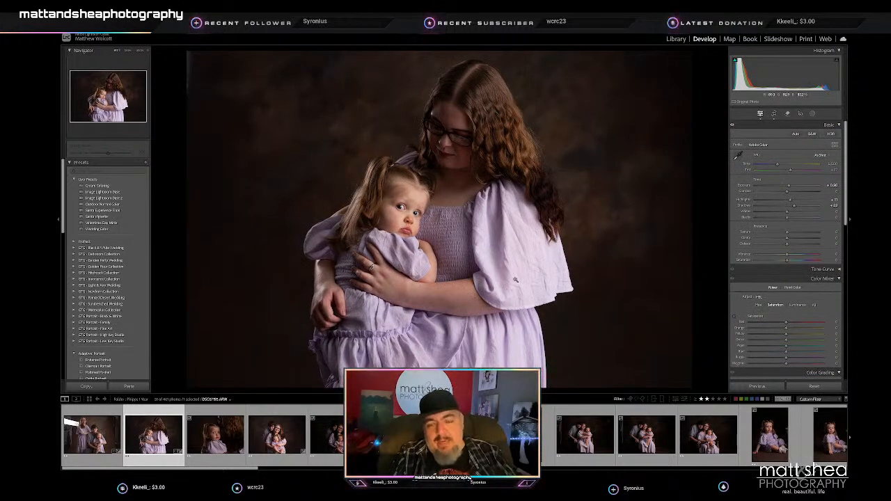
# - On the toddler close-up beside her mother's hair, raise Exposure, Highlights, Shadows and Blacks and lower Whites to about -26
pyautogui.press('Right')
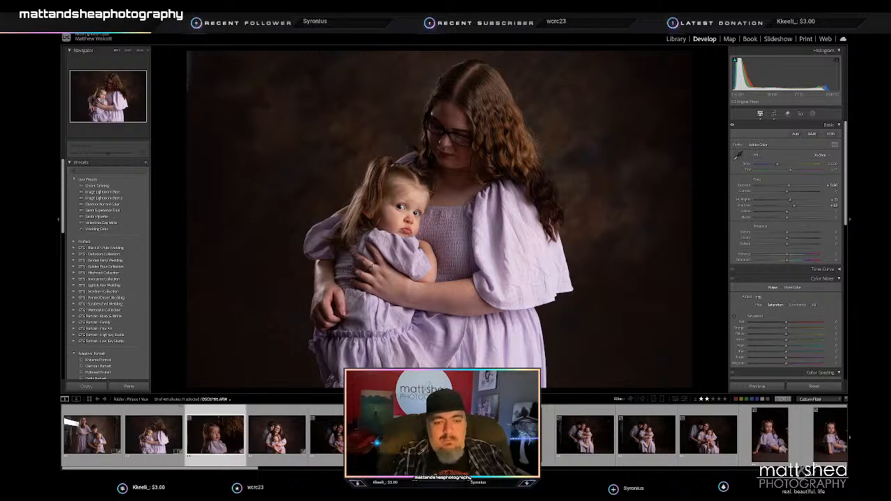
pyautogui.moveTo(788, 186)
pyautogui.mouseDown()
pyautogui.moveTo(812, 207)
pyautogui.moveTo(788, 192)
pyautogui.mouseUp()
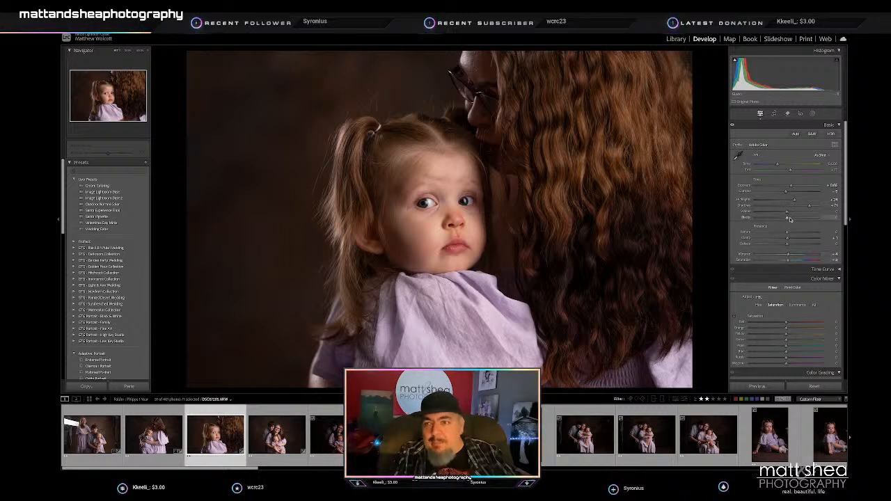
pyautogui.moveTo(792, 218); pyautogui.dragTo(794, 220)
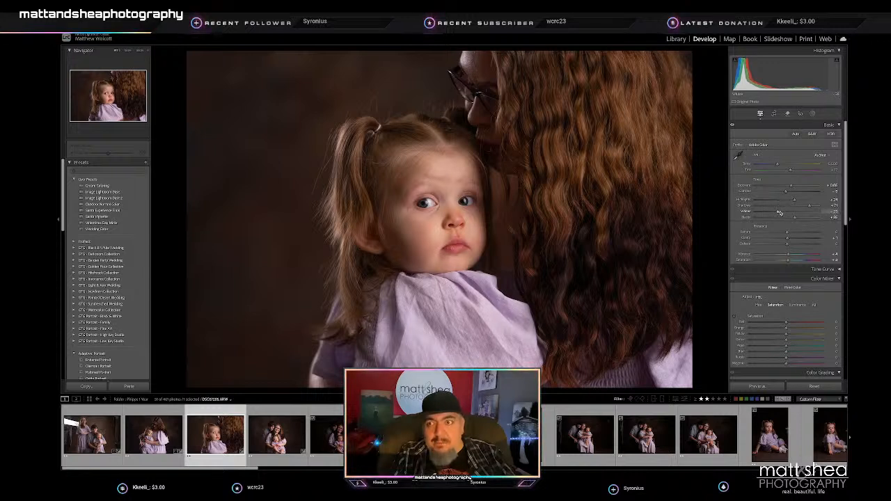
pyautogui.press('Right')
pyautogui.press('Left')
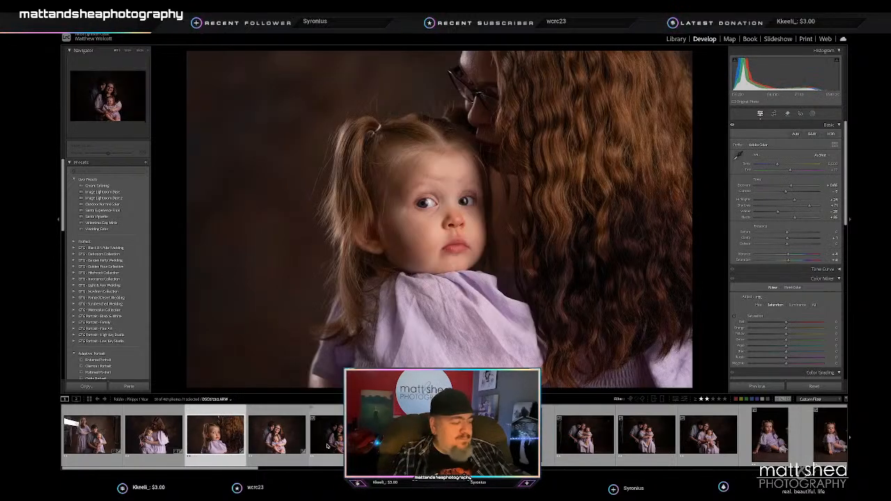
# - Select the run of following dark-backdrop portraits with the toddler close-up and synchronize the close-up's develop settings to them
pyautogui.scroll(-5, 327, 446)
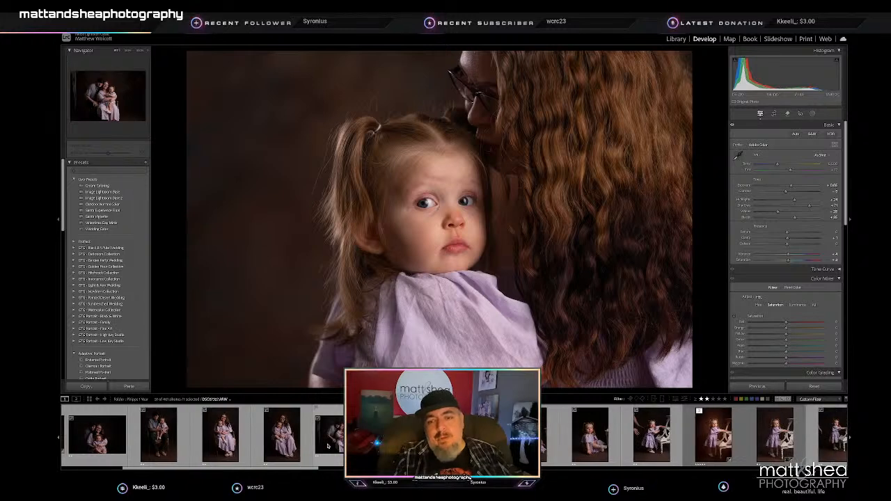
pyautogui.scroll(-2, 328, 446)
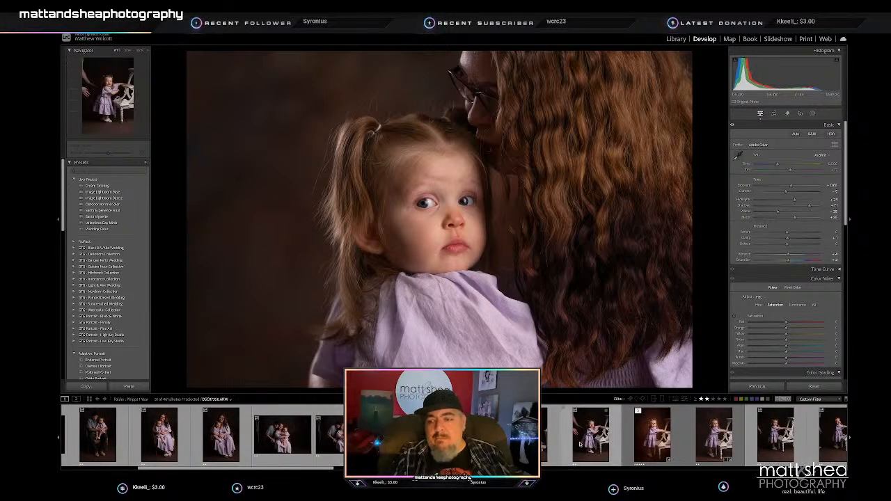
pyautogui.hotkey('ctrl', 'a')
pyautogui.click(759, 387)
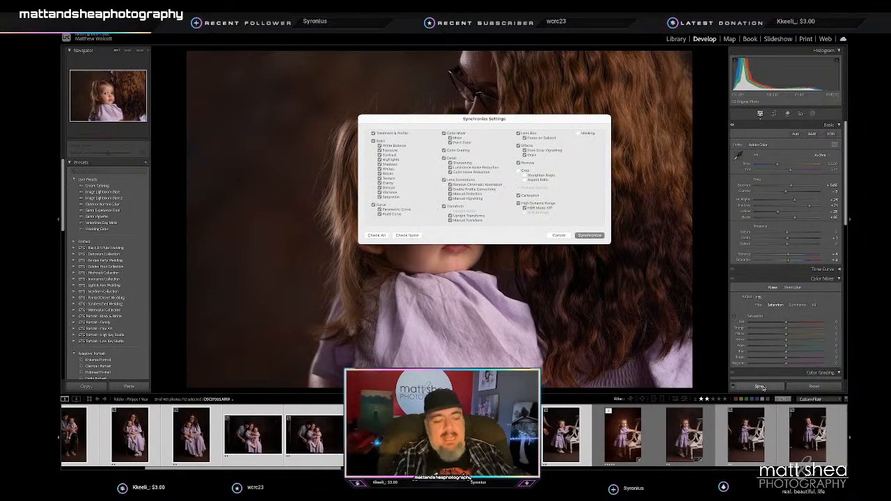
pyautogui.press('Return')
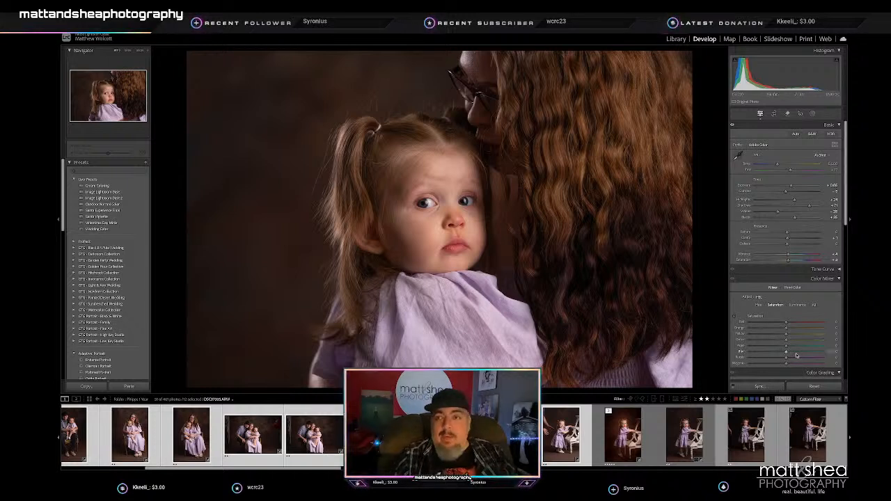
# - On the first horizontal portrait of the family of three, raise Shadows and crop it tightly to a vertical frame centred on the family
pyautogui.press('Left')
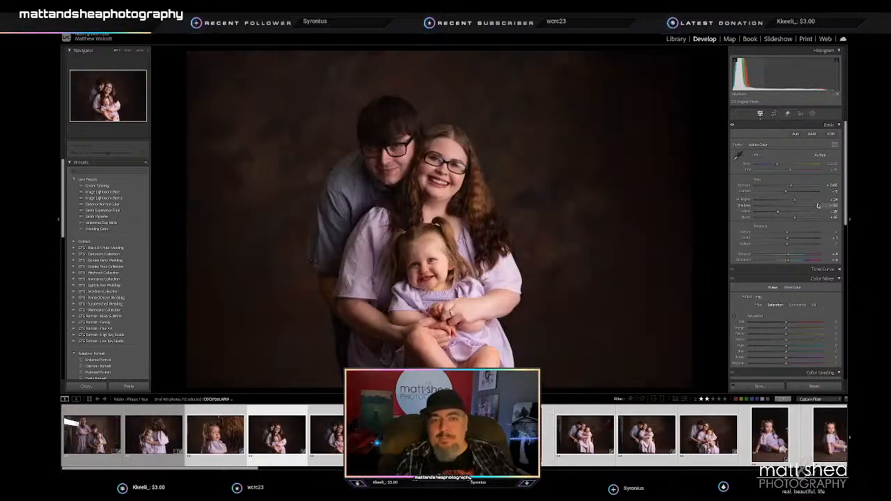
pyautogui.click(774, 114)
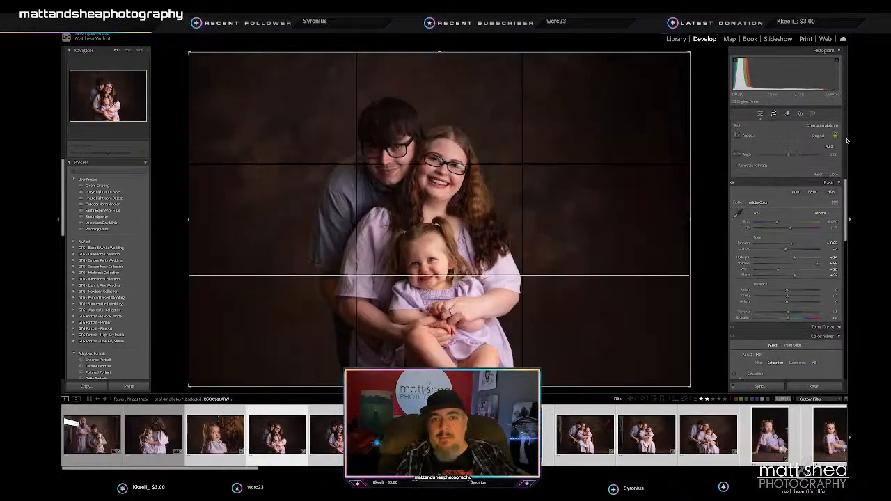
pyautogui.press('x')
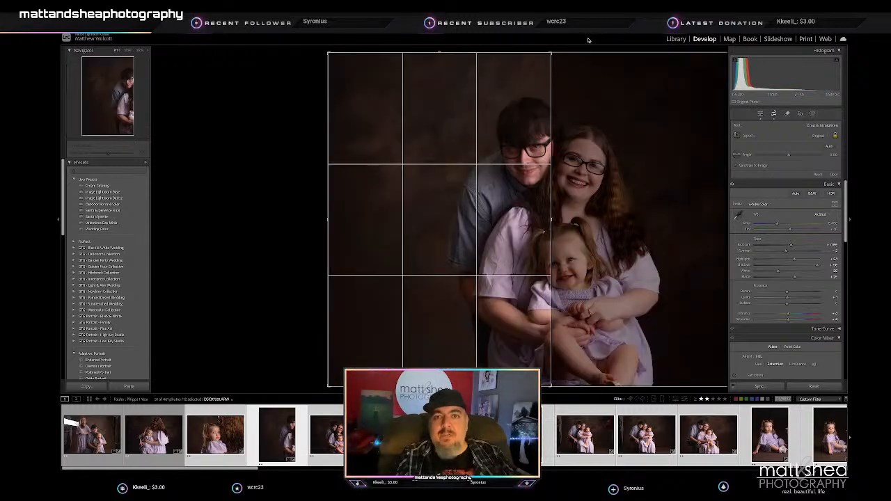
pyautogui.press('Left')
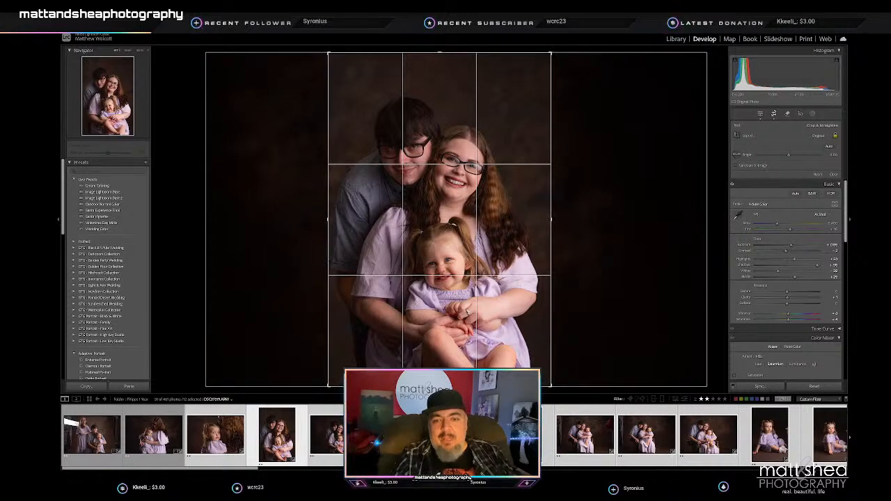
pyautogui.moveTo(440, 387); pyautogui.dragTo(439, 366)
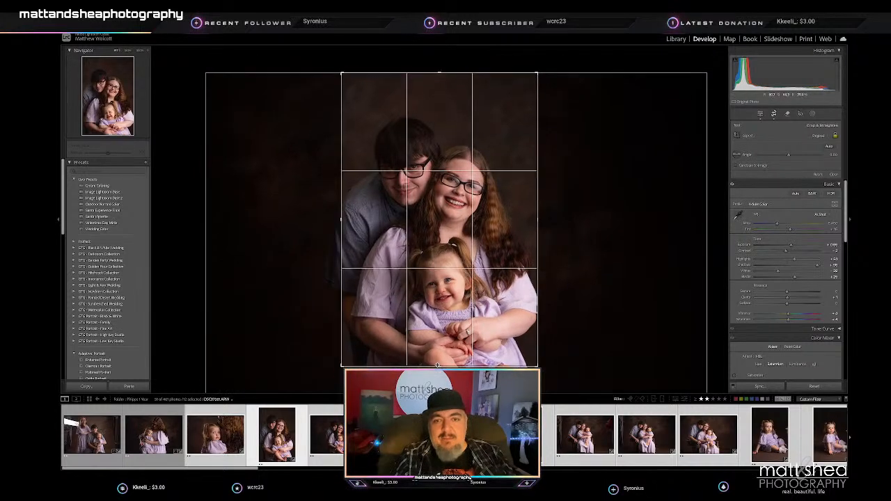
pyautogui.moveTo(440, 307)
pyautogui.mouseDown()
pyautogui.moveTo(437, 291)
pyautogui.moveTo(445, 294)
pyautogui.mouseUp()
pyautogui.press('Return')
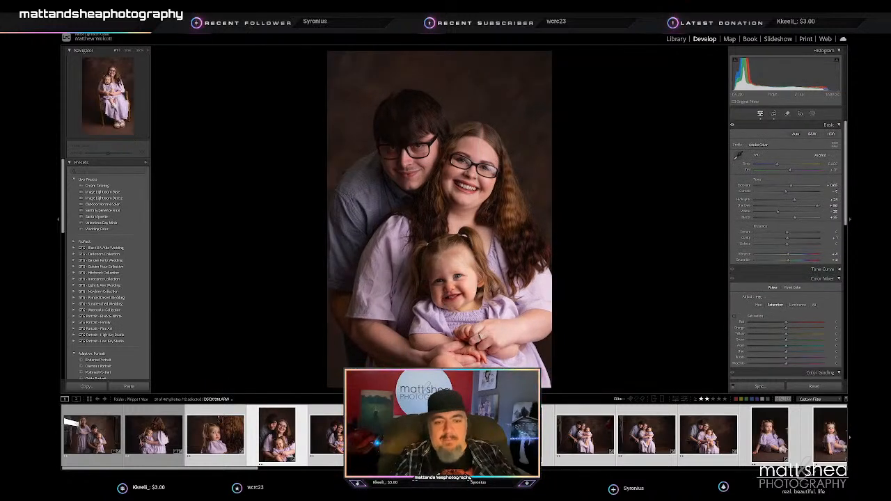
# - On the next horizontal portrait of the family of three, raise Exposure and Shadows slightly and lower Highlights a little
pyautogui.click(328, 438)
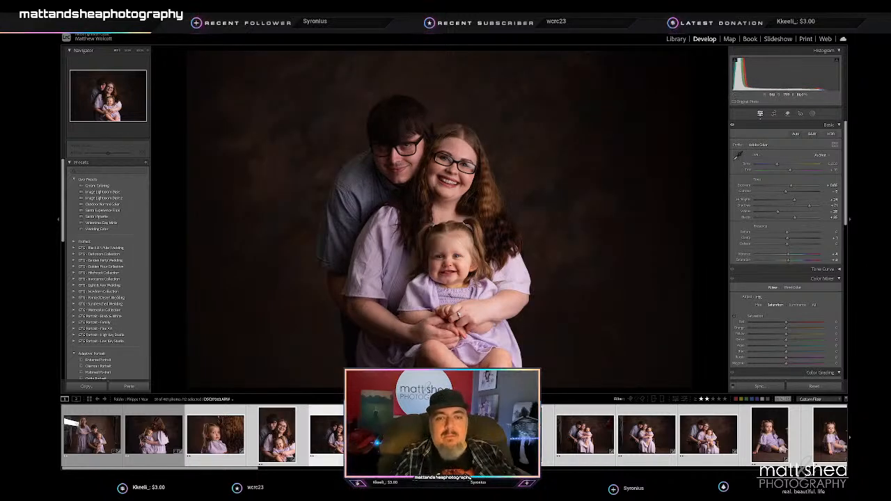
pyautogui.moveTo(791, 186); pyautogui.dragTo(793, 186)
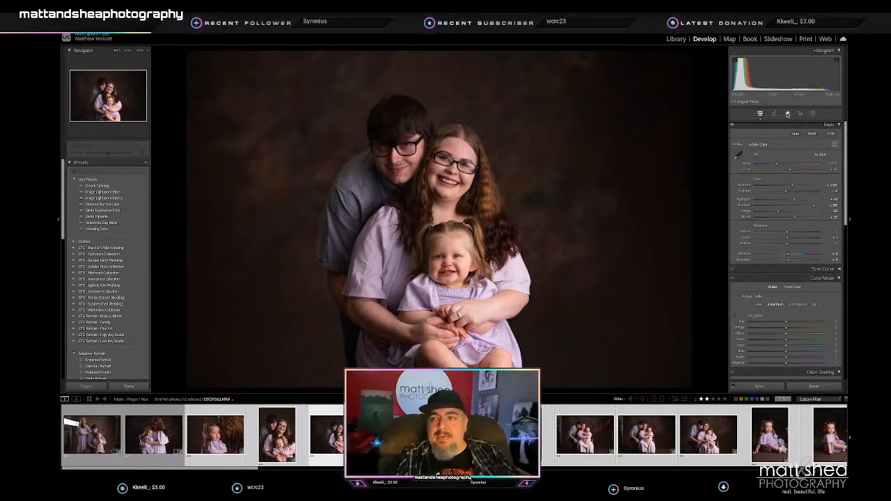
pyautogui.moveTo(794, 199)
pyautogui.mouseDown()
pyautogui.moveTo(781, 201)
pyautogui.moveTo(791, 201)
pyautogui.mouseUp()
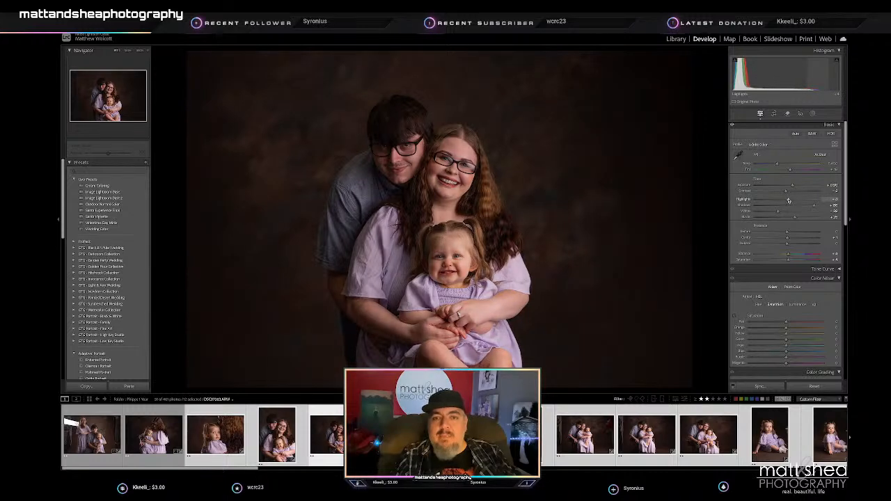
# - Crop this horizontal family portrait slightly tighter and shift the photo so the three subjects sit nearer the frame's centre
pyautogui.click(774, 114)
pyautogui.moveTo(439, 53); pyautogui.dragTo(440, 62)
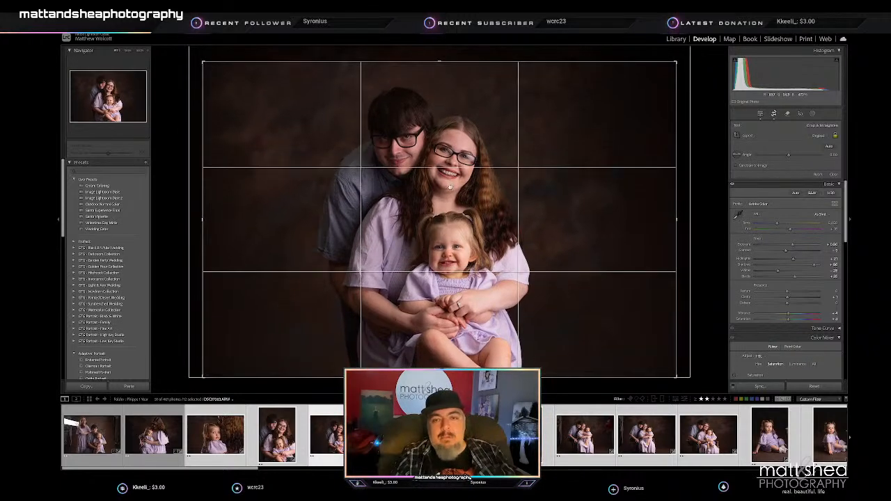
pyautogui.moveTo(448, 184); pyautogui.dragTo(460, 184)
pyautogui.press('Return')
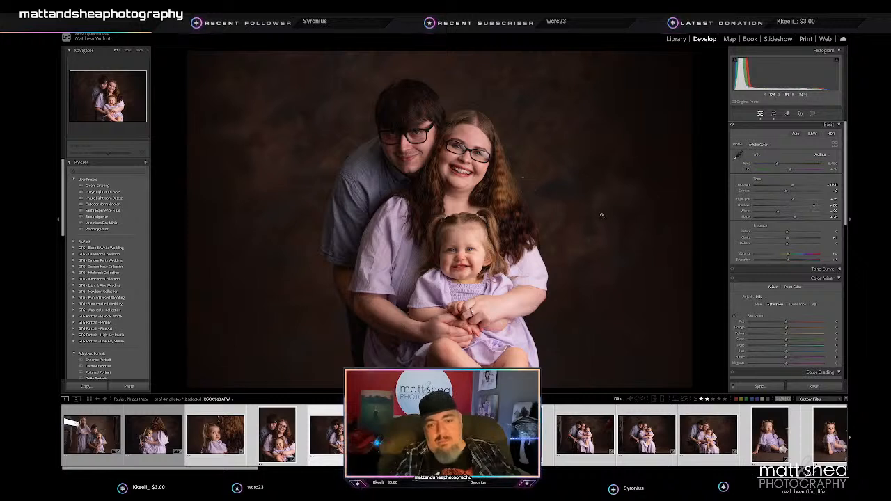
# - Straighten the seated father-and-toddler portrait, trim its edges slightly and reposition the pair within the crop
pyautogui.press('Right')
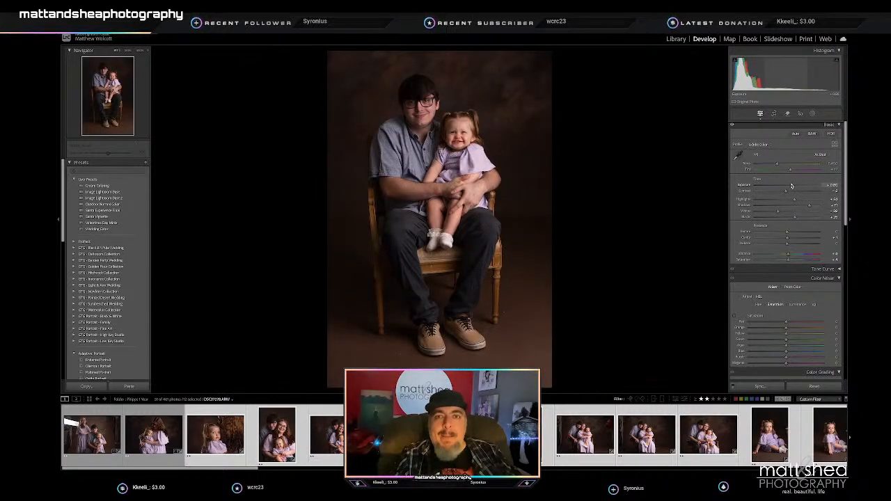
pyautogui.click(773, 114)
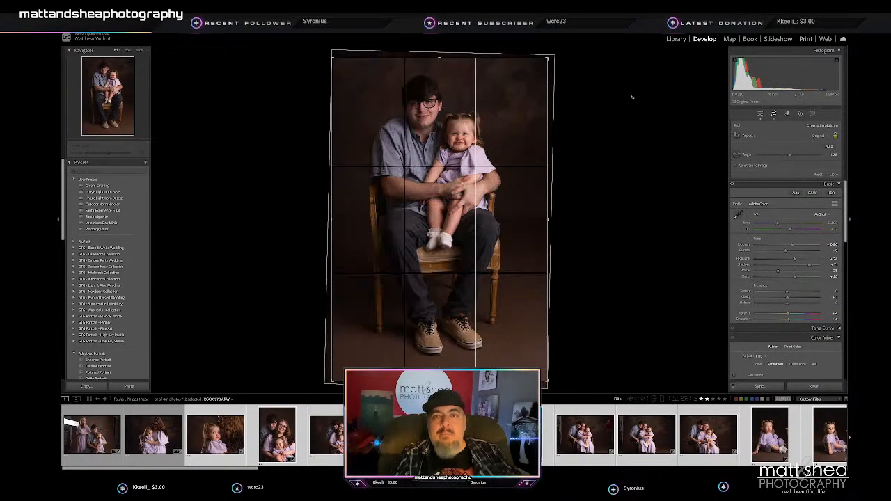
pyautogui.moveTo(460, 207); pyautogui.dragTo(460, 217)
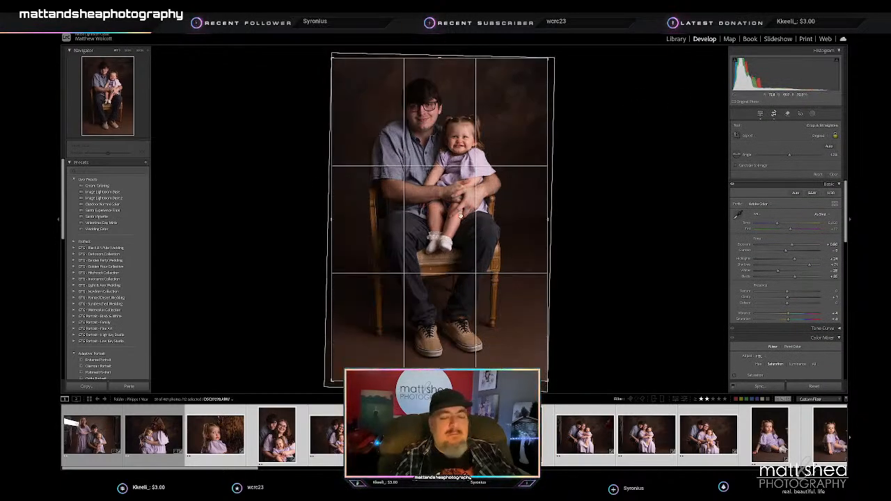
pyautogui.moveTo(548, 216); pyautogui.dragTo(546, 216)
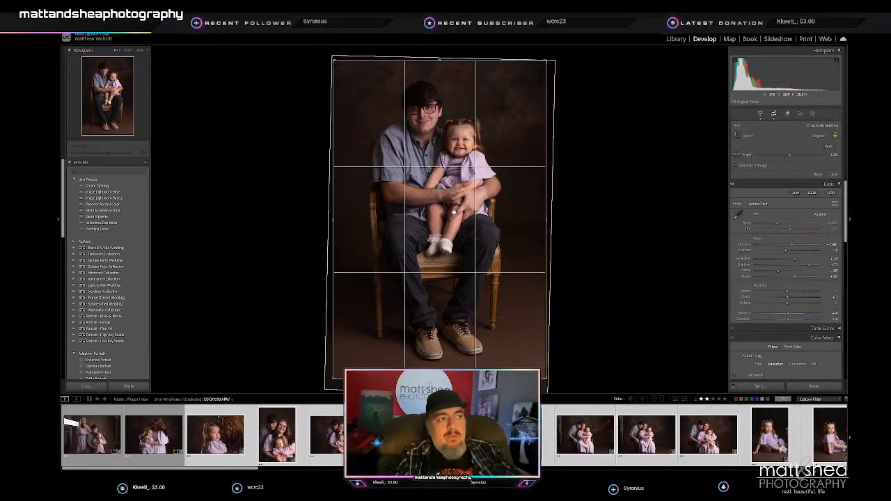
pyautogui.press('Return')
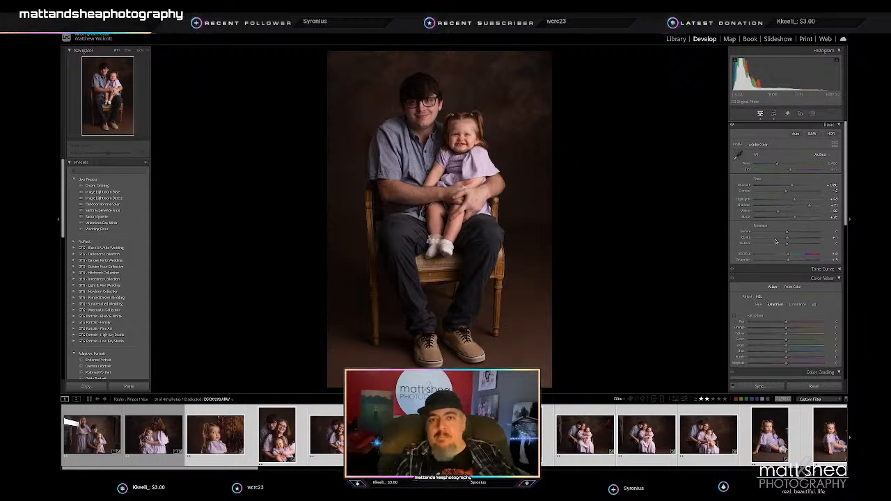
# - Refine the father-and-toddler crop with a little more rotation, a tighter frame and a small shift of the photo
pyautogui.click(773, 114)
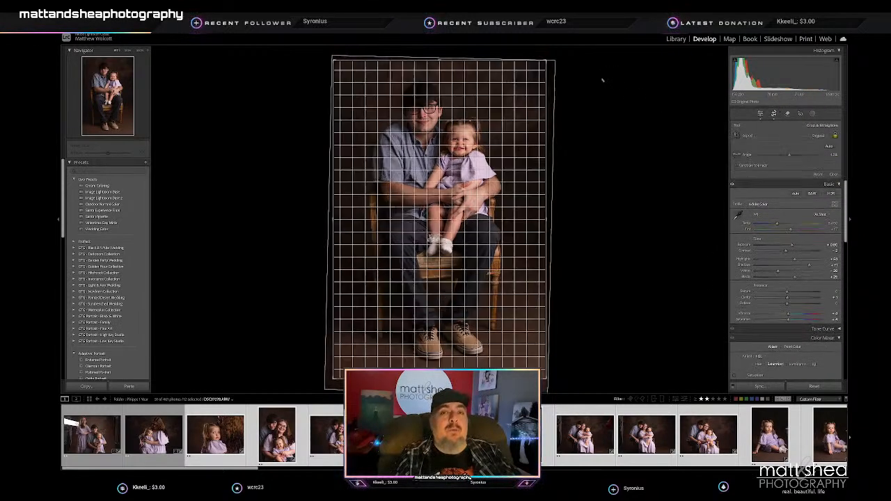
pyautogui.moveTo(547, 219); pyautogui.dragTo(541, 219)
pyautogui.moveTo(436, 211); pyautogui.dragTo(437, 216)
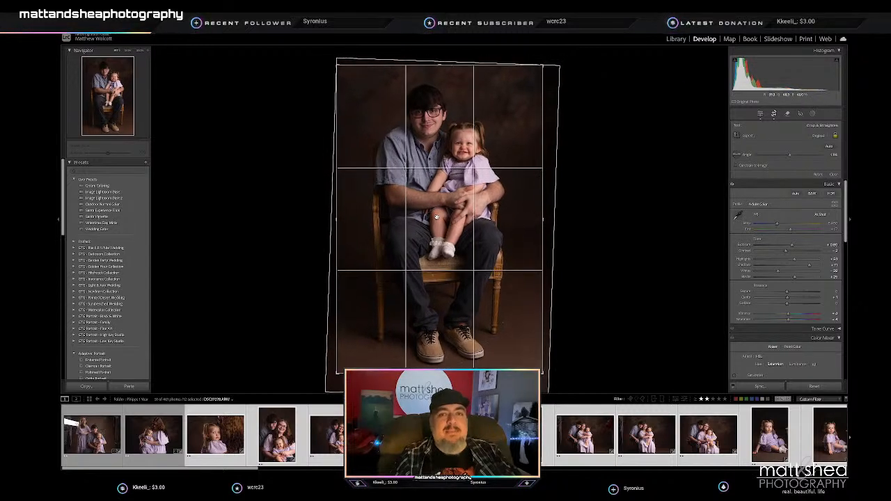
pyautogui.press('Return')
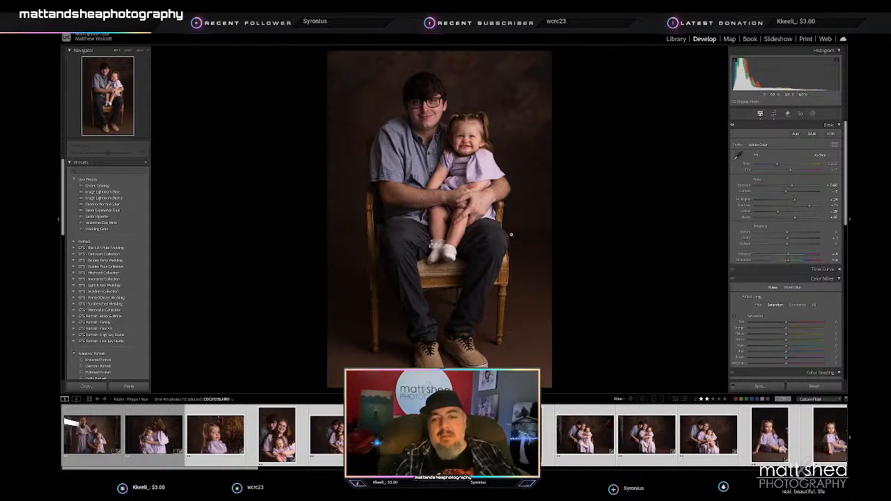
# - On the next portrait of the seated mother holding the toddler, lower Exposure slightly, straighten the photo and crop it tighter
pyautogui.press('Right')
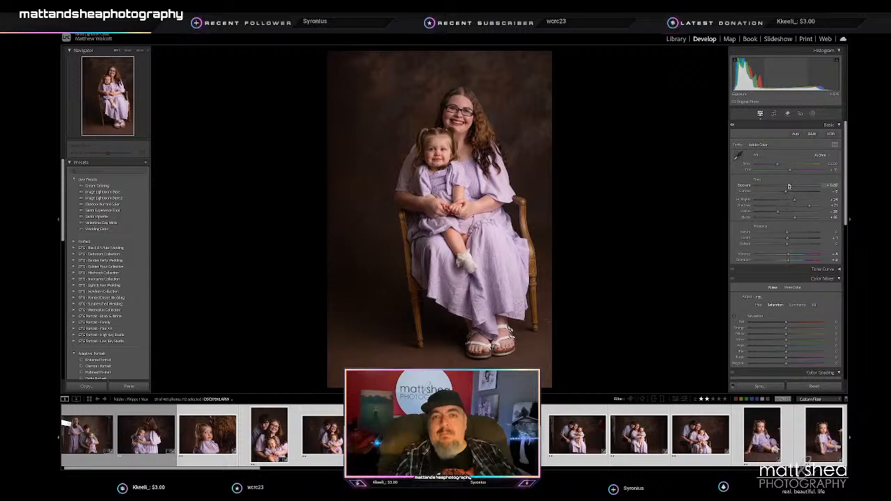
pyautogui.click(773, 114)
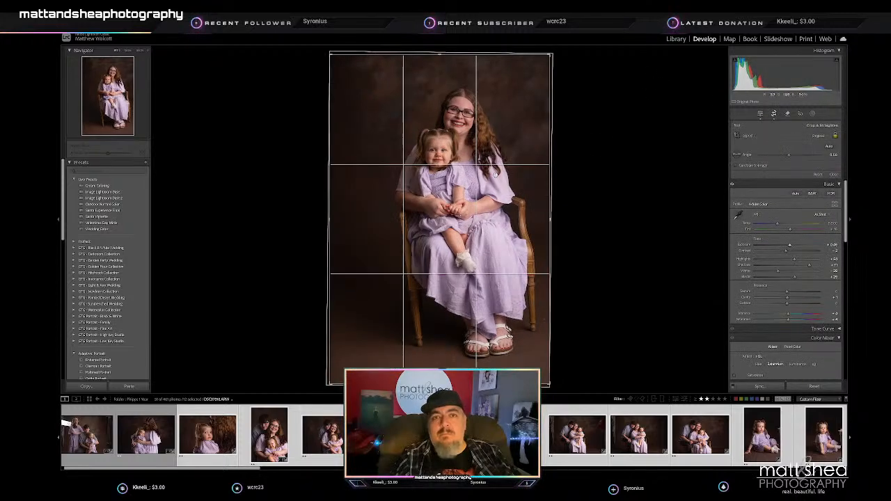
pyautogui.moveTo(329, 222); pyautogui.dragTo(366, 236)
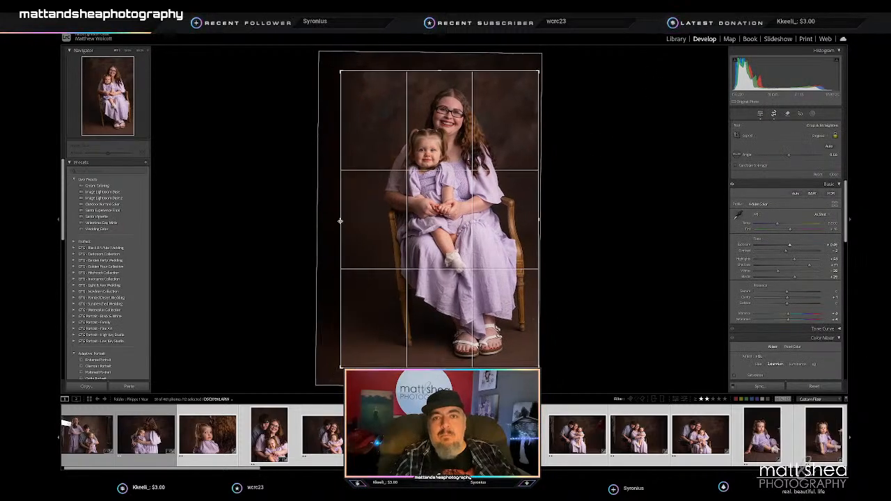
pyautogui.press('Return')
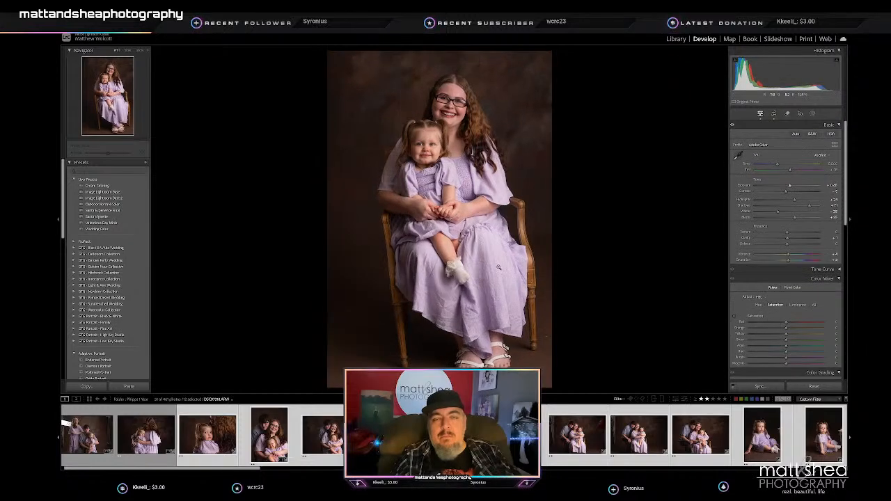
# - Crop the following mother-and-laughing-toddler portrait slightly tighter so both subjects sit closer to the frame's centre
pyautogui.press('Right')
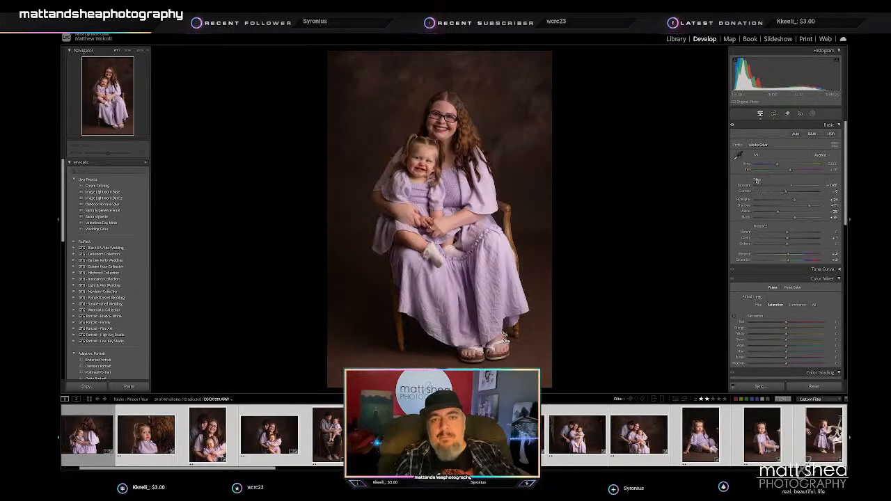
pyautogui.click(775, 113)
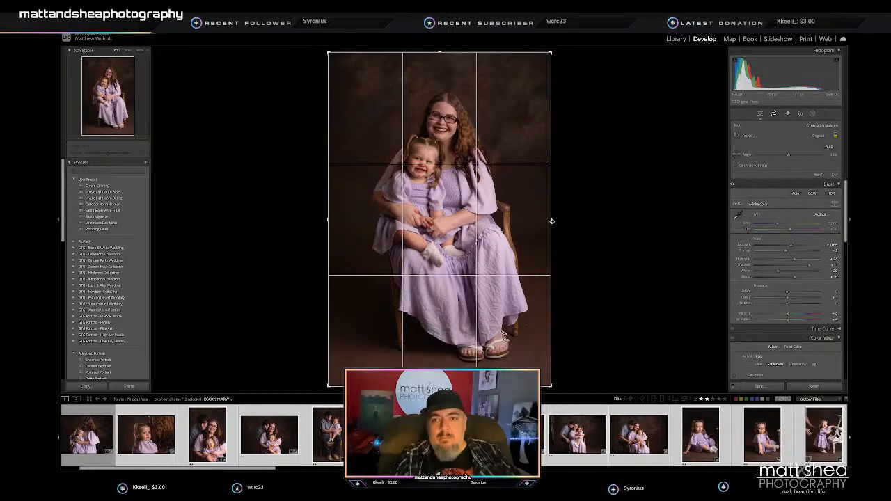
pyautogui.moveTo(551, 220); pyautogui.dragTo(557, 240)
pyautogui.press('Return')
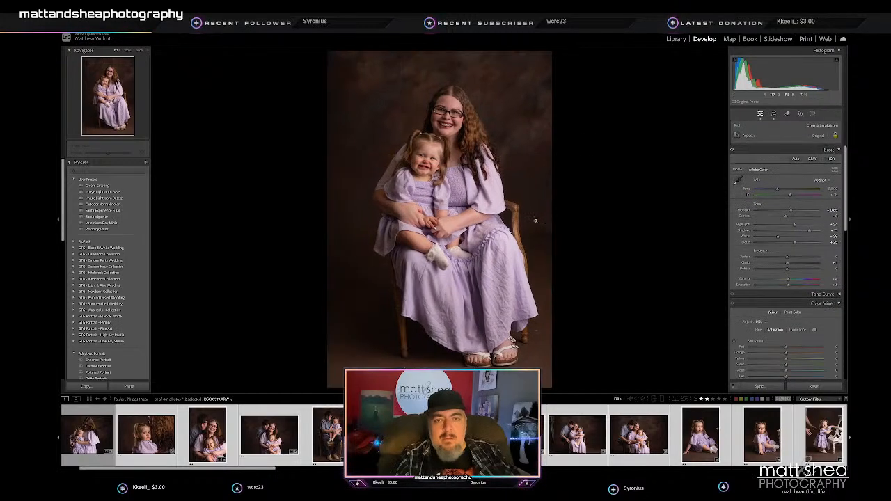
# - On the wide seated family portrait, lower Exposure slightly, crop out most of the studio edges and reposition the family within the frame
pyautogui.press('Right')
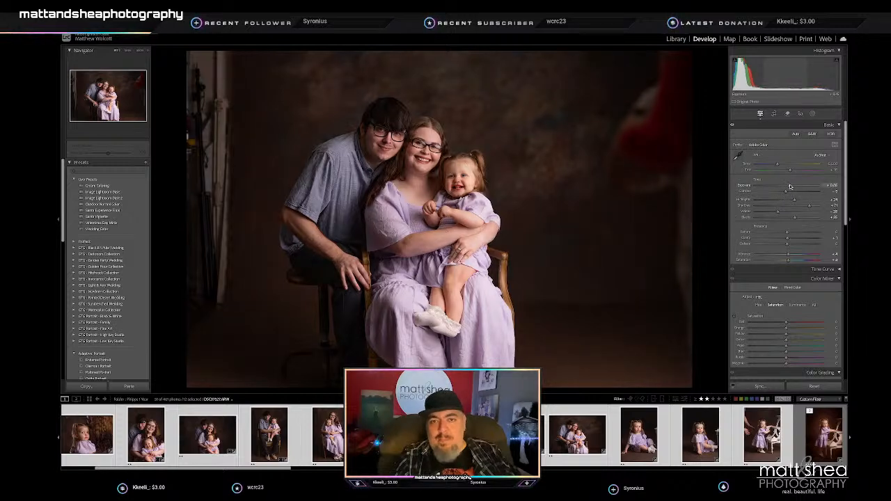
pyautogui.doubleClick(777, 95)
pyautogui.press('r')
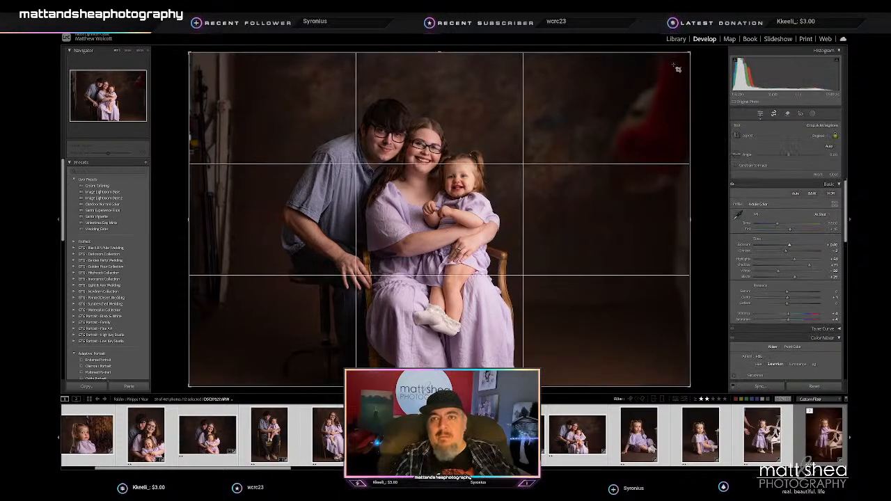
pyautogui.moveTo(692, 51); pyautogui.dragTo(647, 75)
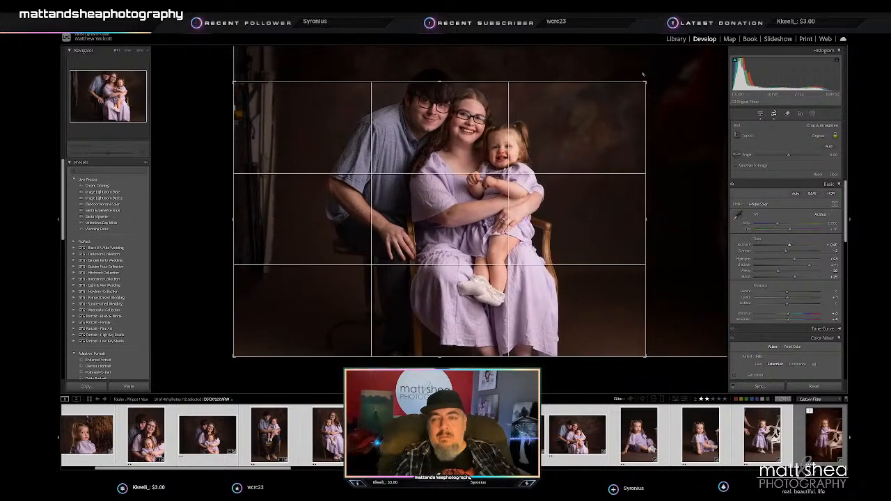
pyautogui.moveTo(423, 236); pyautogui.dragTo(425, 234)
pyautogui.press('Return')
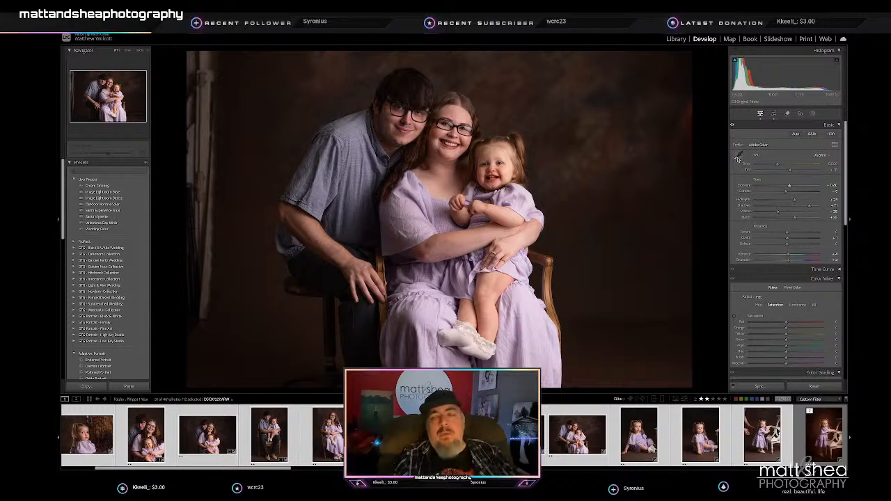
pyautogui.press('r')
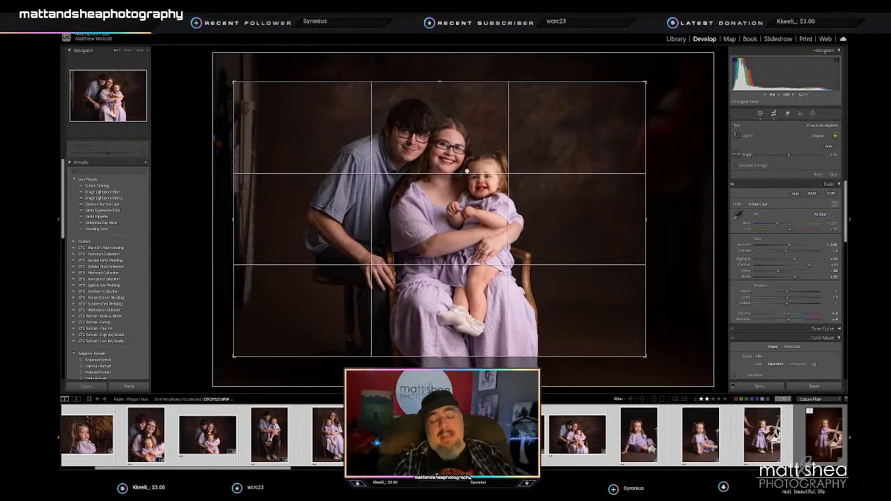
pyautogui.press('r')
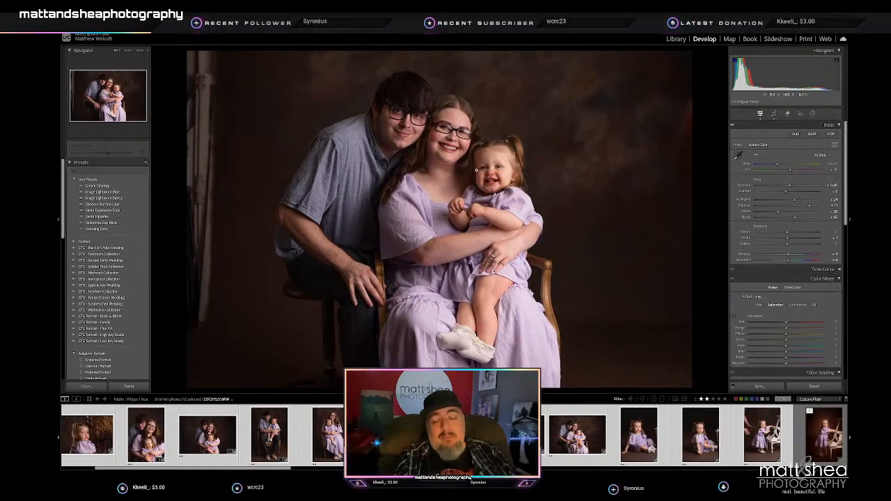
# - On the next wide seated family portrait, lower Exposure slightly, straighten the photo, crop out the studio edges and reposition the family in the frame
pyautogui.press('Right')
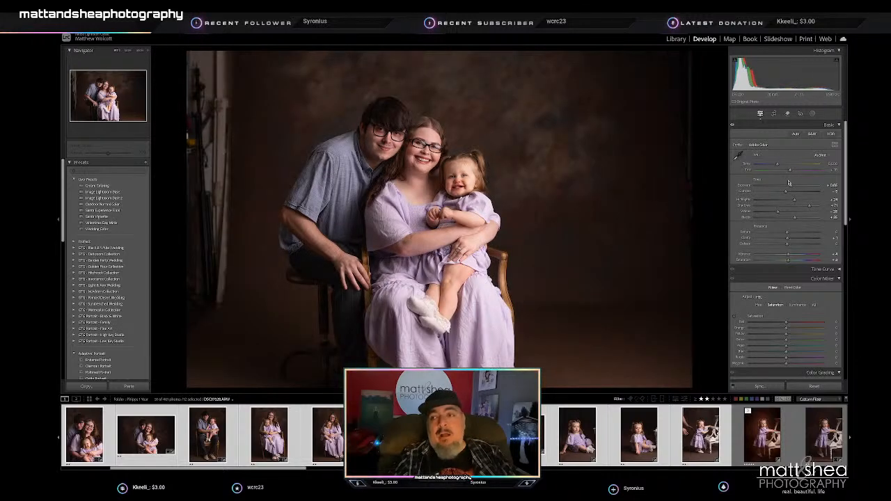
pyautogui.moveTo(791, 186); pyautogui.dragTo(791, 186)
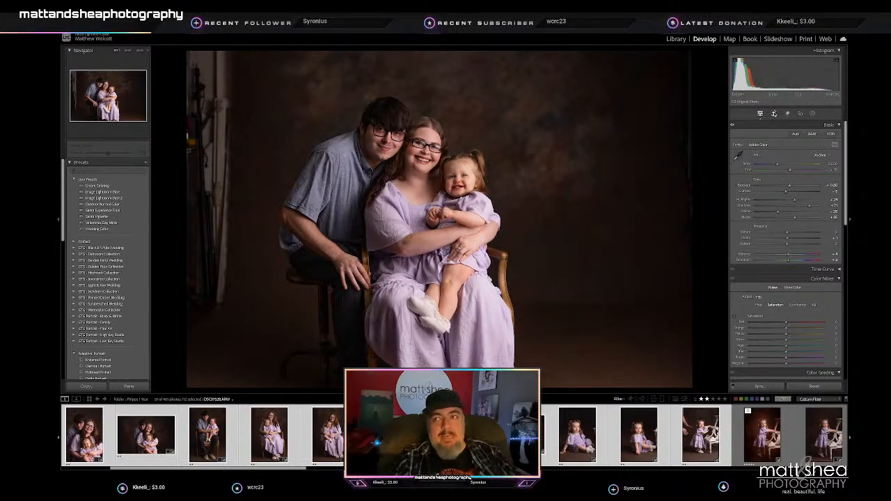
pyautogui.press('r')
pyautogui.moveTo(701, 149); pyautogui.dragTo(700, 146)
pyautogui.moveTo(679, 60); pyautogui.dragTo(662, 69)
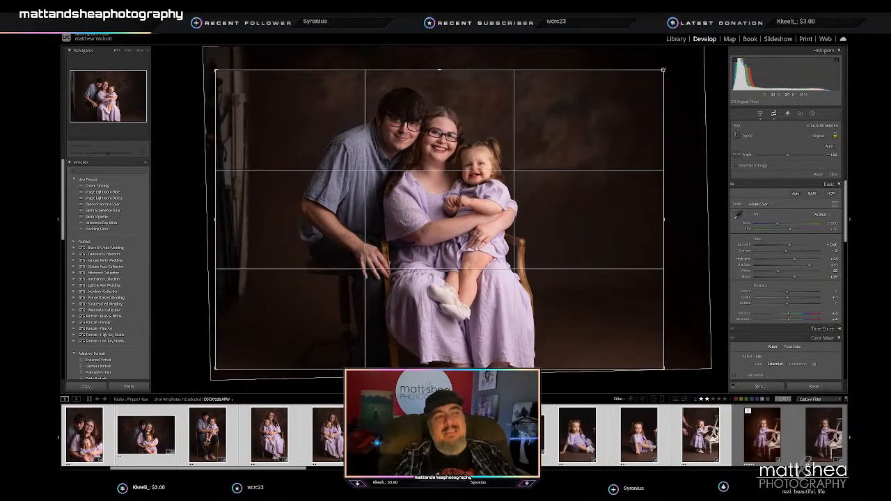
pyautogui.moveTo(464, 148); pyautogui.dragTo(464, 164)
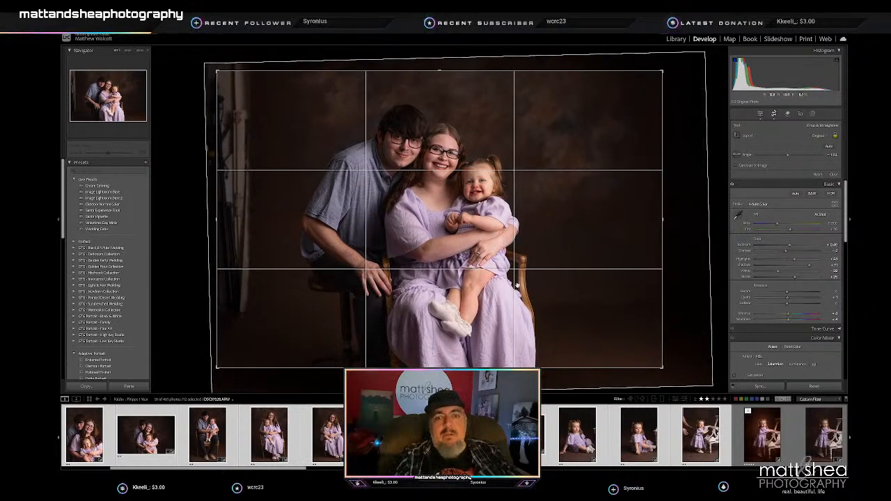
pyautogui.moveTo(440, 368); pyautogui.dragTo(440, 361)
pyautogui.moveTo(454, 288); pyautogui.dragTo(456, 288)
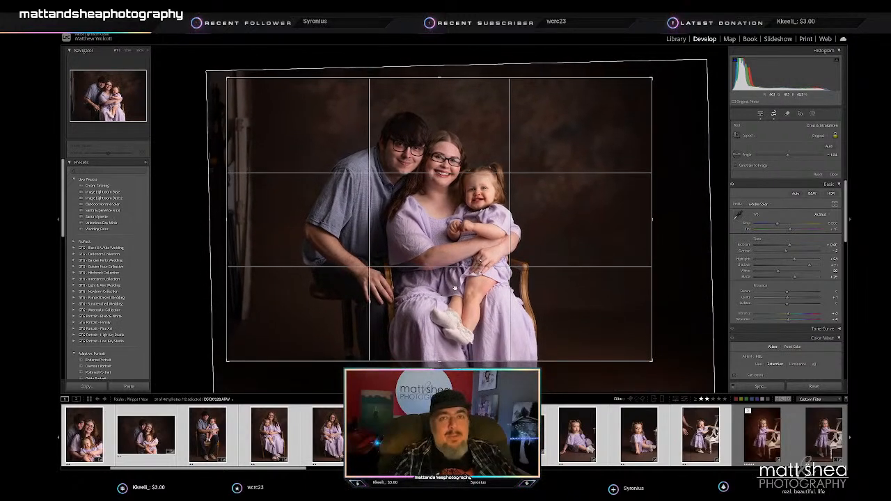
pyautogui.press('Return')
# - Crop the following family portrait with the pouting toddler tighter and shift the photo slightly down within the frame
pyautogui.press('Right')
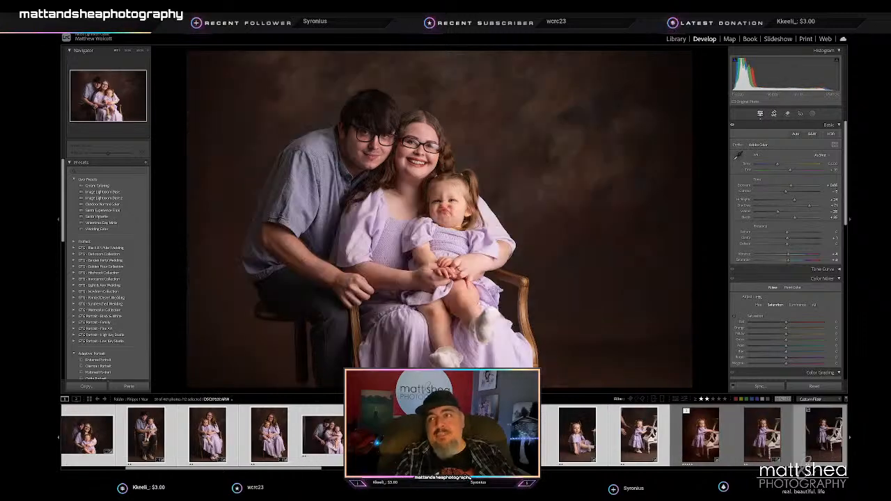
pyautogui.click(774, 114)
pyautogui.moveTo(690, 49); pyautogui.dragTo(669, 62)
pyautogui.moveTo(490, 189); pyautogui.dragTo(491, 197)
pyautogui.press('Return')
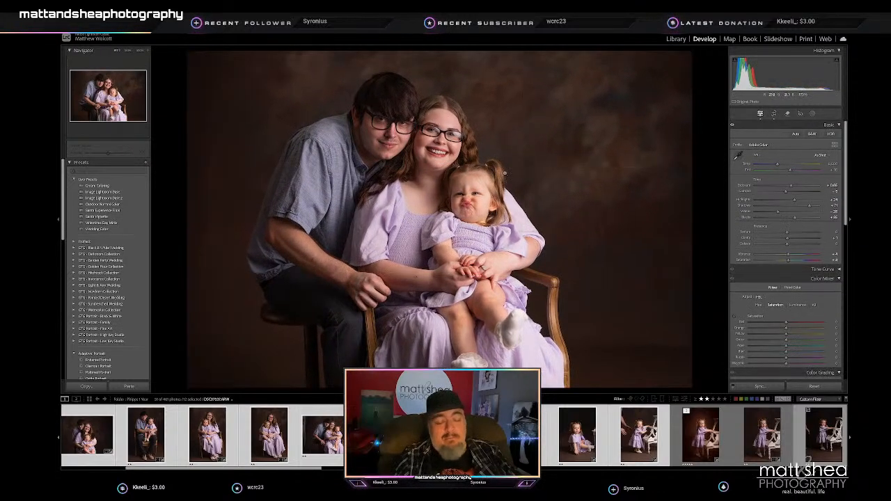
# - On the second portrait of the toddler sitting on the floor, adjust Exposure, crop tighter and reposition her within the frame
pyautogui.press('Right')
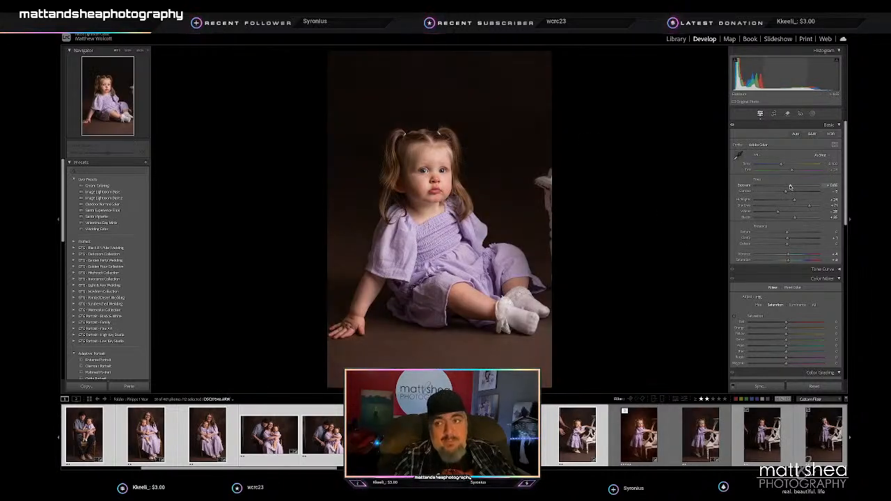
pyautogui.press('Right')
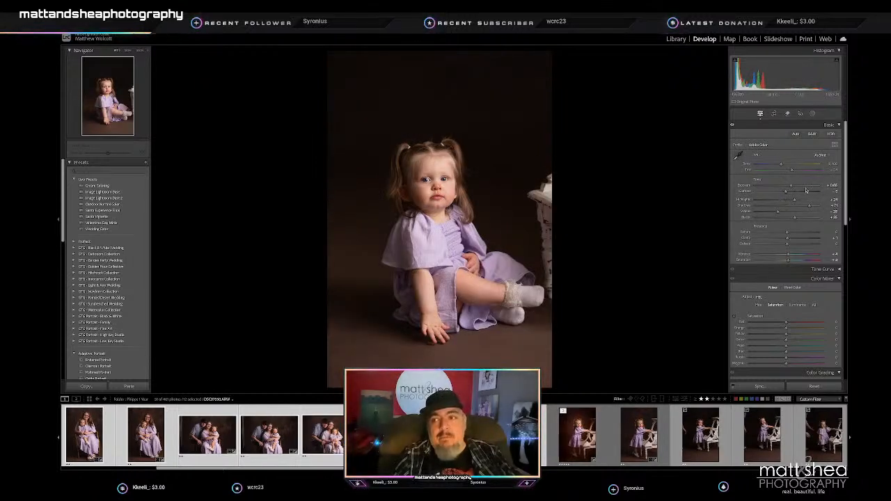
pyautogui.moveTo(790, 186); pyautogui.dragTo(791, 187)
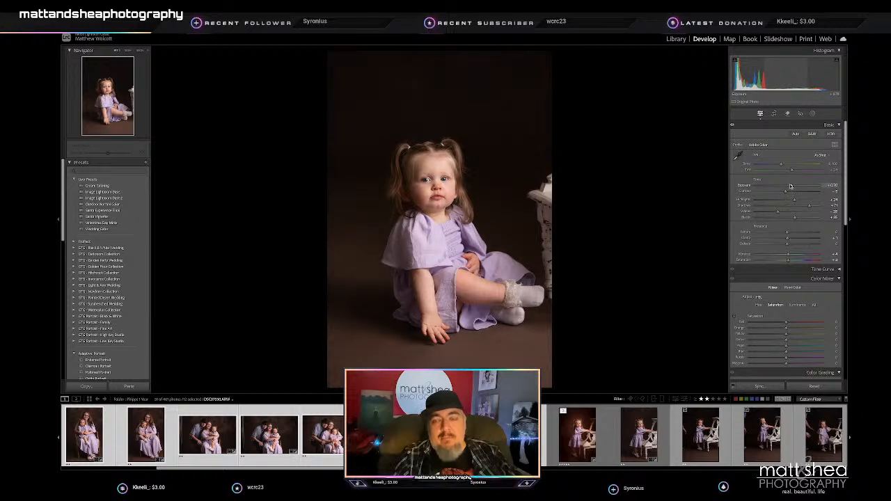
pyautogui.click(773, 114)
pyautogui.moveTo(431, 52); pyautogui.dragTo(432, 94)
pyautogui.moveTo(437, 186); pyautogui.dragTo(444, 205)
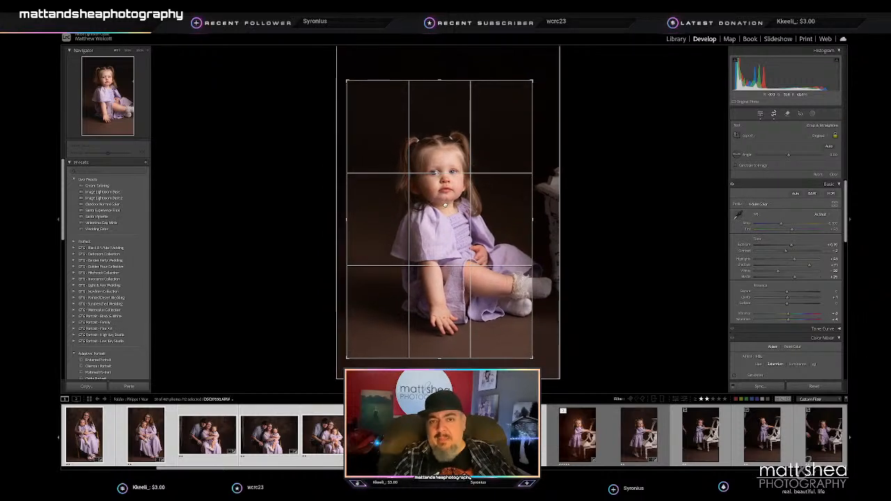
pyautogui.press('Return')
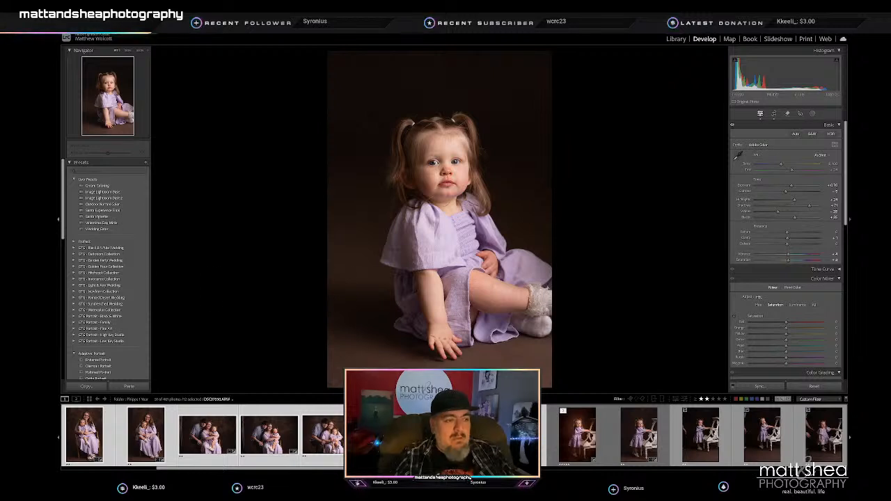
pyautogui.doubleClick(790, 187)
# - Crop the portrait of the toddler standing at the white chair beside the adult's reaching hands tighter, repositioning her in the frame
pyautogui.press('Right')
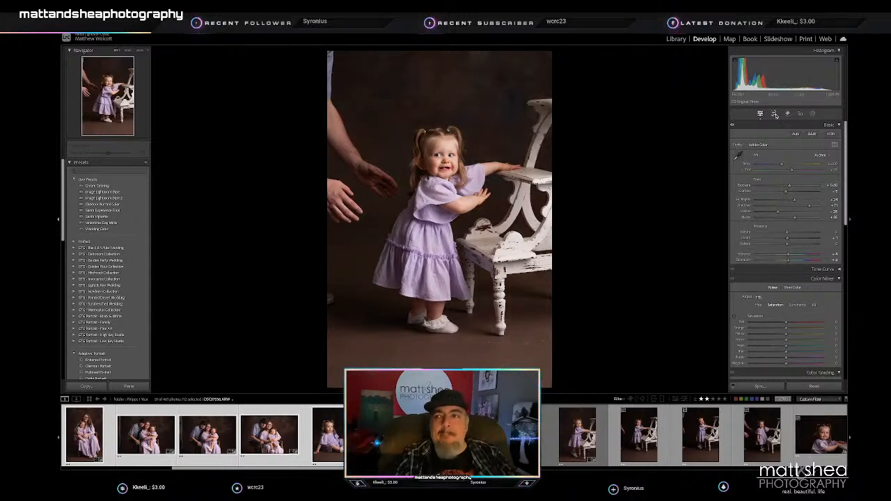
pyautogui.click(774, 113)
pyautogui.moveTo(441, 52); pyautogui.dragTo(440, 73)
pyautogui.moveTo(444, 148); pyautogui.dragTo(444, 170)
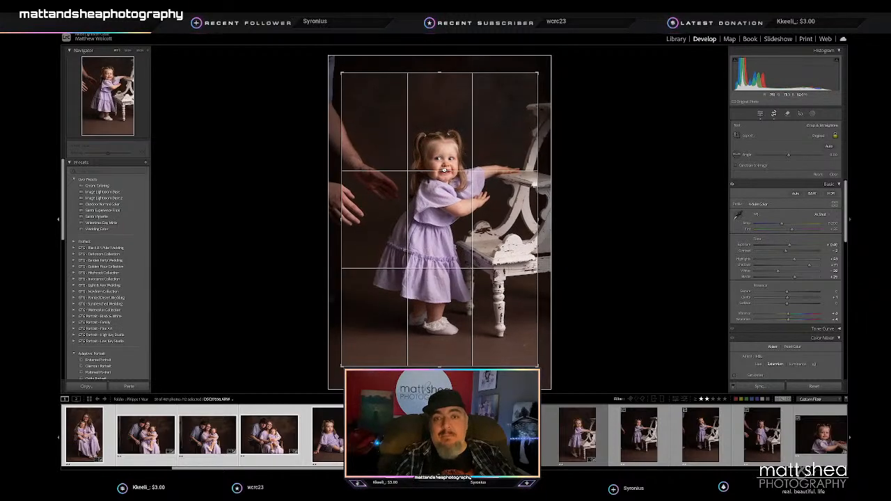
pyautogui.press('Return')
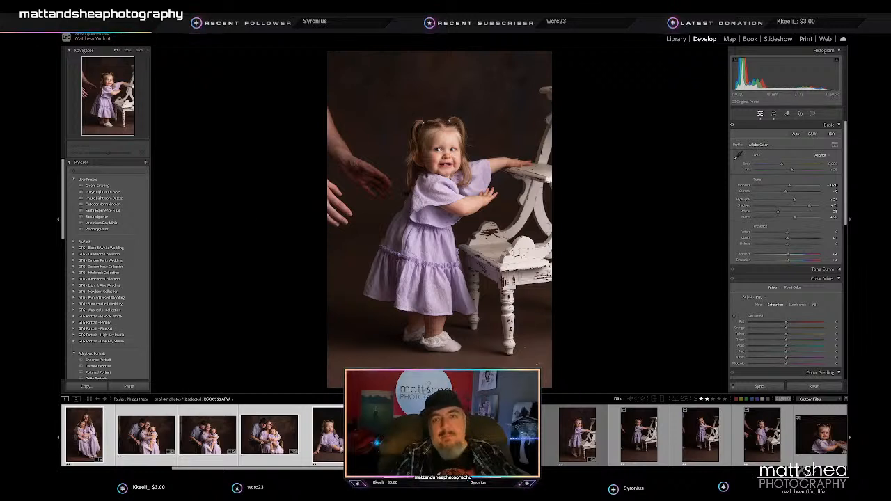
# - On the next standing portrait of the toddler leaning on the white chair, raise Exposure slightly, crop tighter and reposition the photo
pyautogui.click(578, 434)
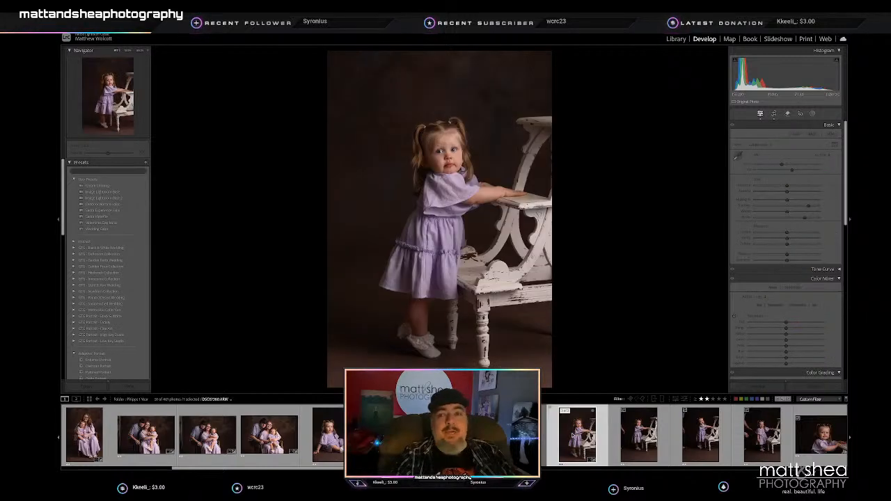
pyautogui.moveTo(787, 187); pyautogui.dragTo(788, 187)
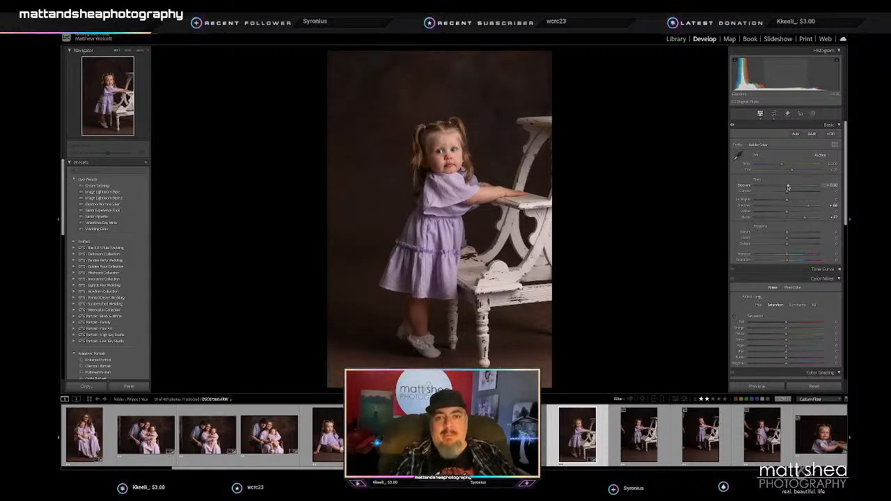
pyautogui.click(773, 113)
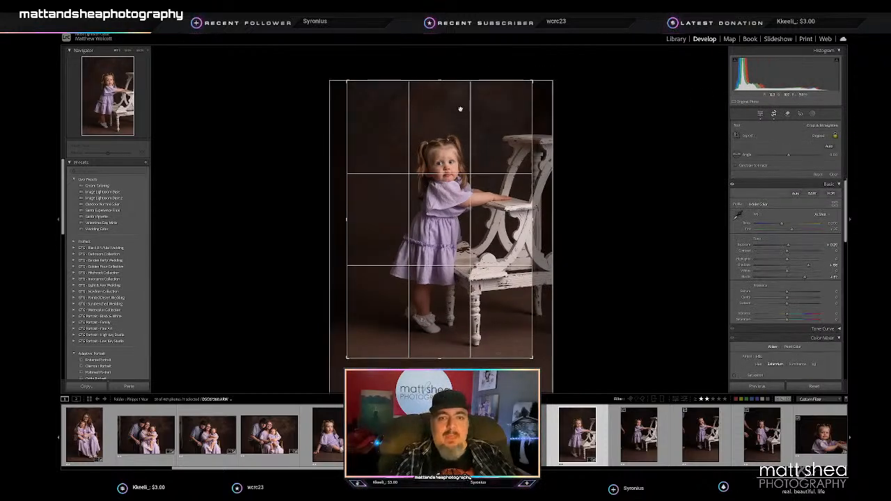
pyautogui.moveTo(464, 113); pyautogui.dragTo(444, 119)
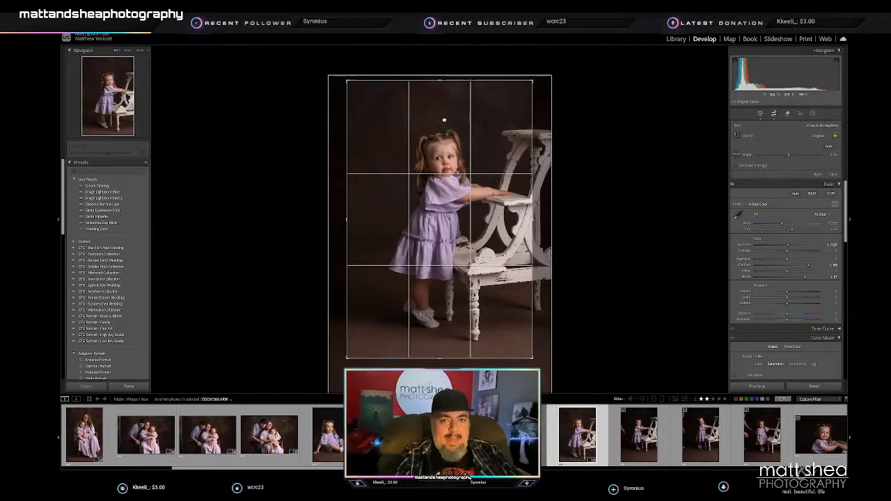
pyautogui.press('Return')
# - Select the white-chair portraits from the edited one through the toddler close-ups and synchronize its develop settings to them without the crop
pyautogui.press('Right')
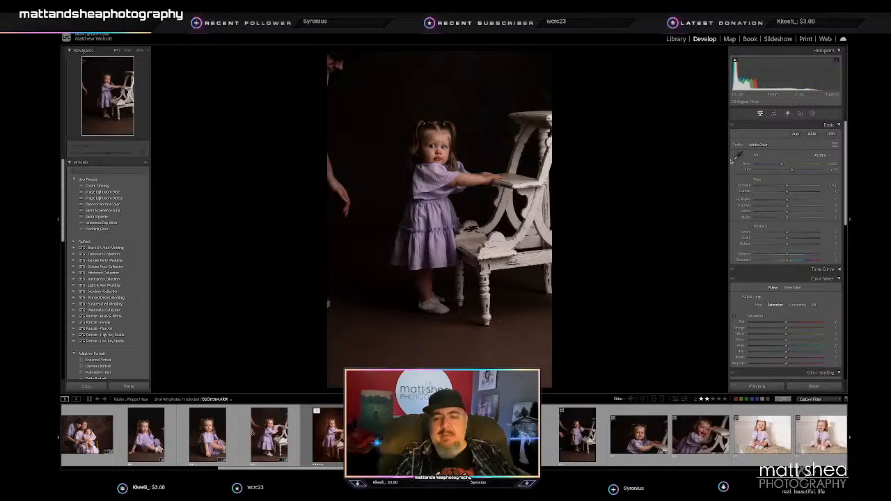
pyautogui.press('Right')
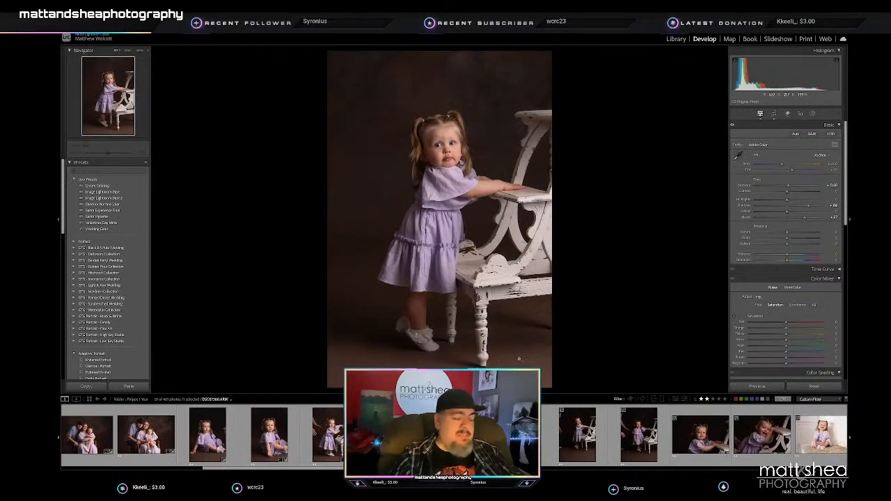
pyautogui.keyDown('shift'); pyautogui.click(765, 439); pyautogui.keyUp('shift')
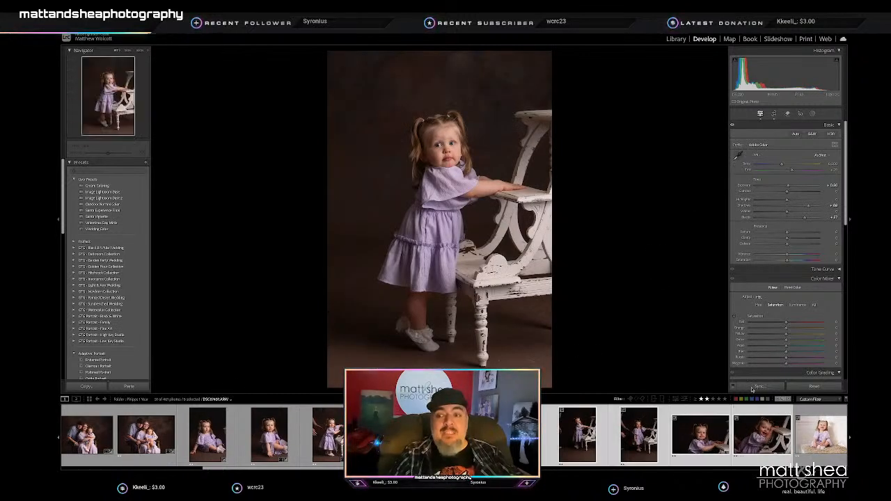
pyautogui.click(761, 387)
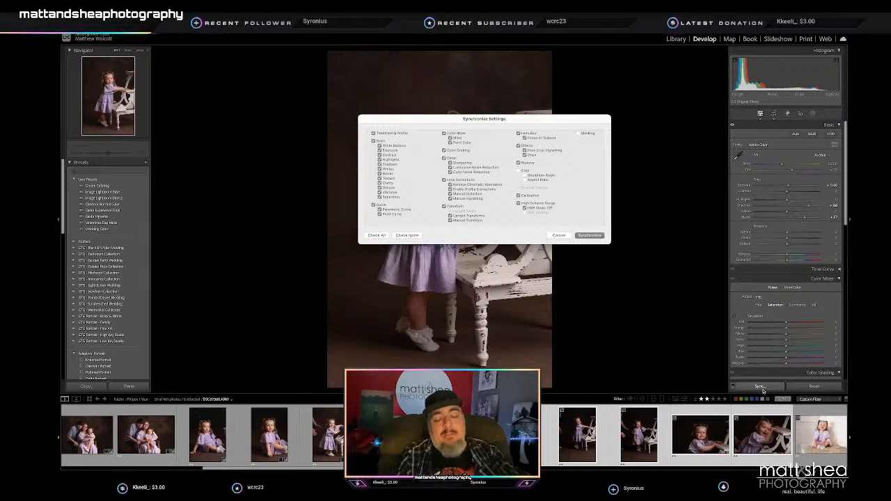
pyautogui.click(590, 235)
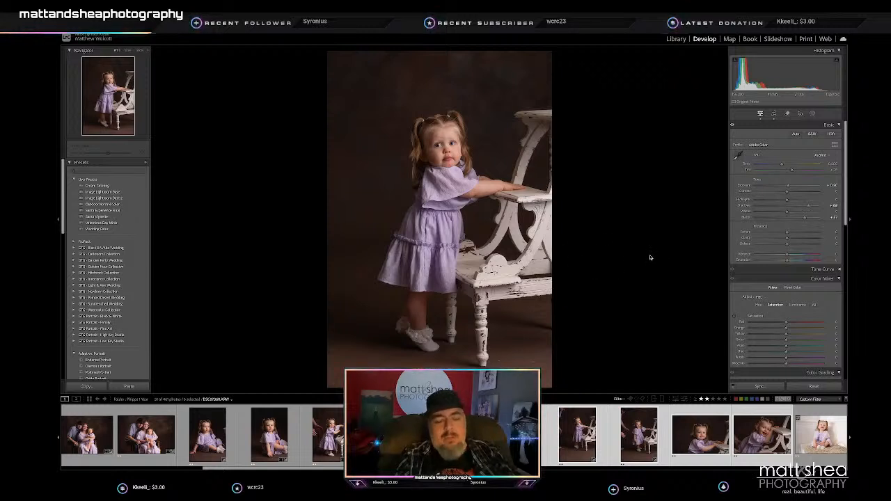
# - Shift the photo slightly upward within the crop of the edited toddler-and-chair portrait
pyautogui.click(774, 114)
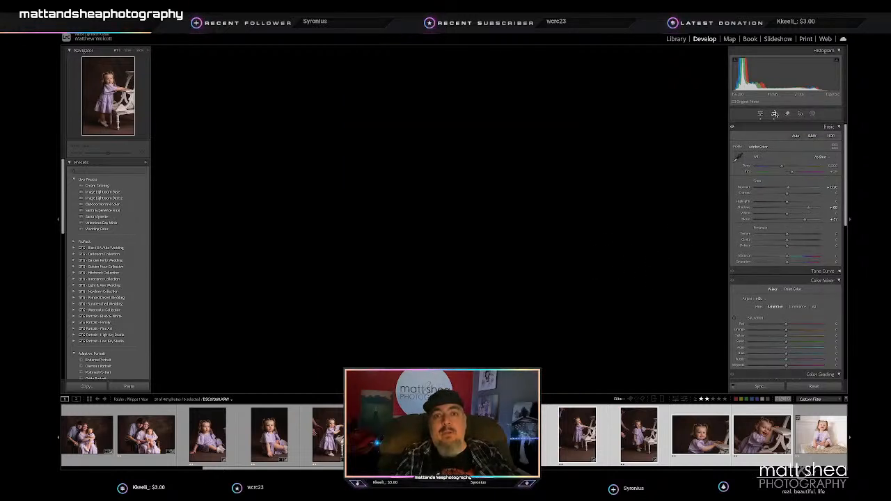
pyautogui.moveTo(465, 171); pyautogui.dragTo(466, 166)
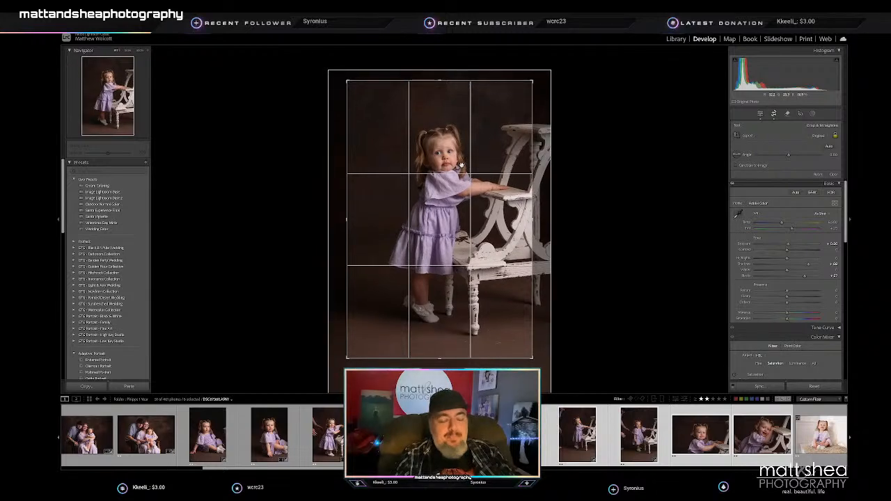
pyautogui.press('Return')
# - Crop the next toddler-and-chair portrait tighter to cut out most of the adult at the edge and center the toddler
pyautogui.press('Right')
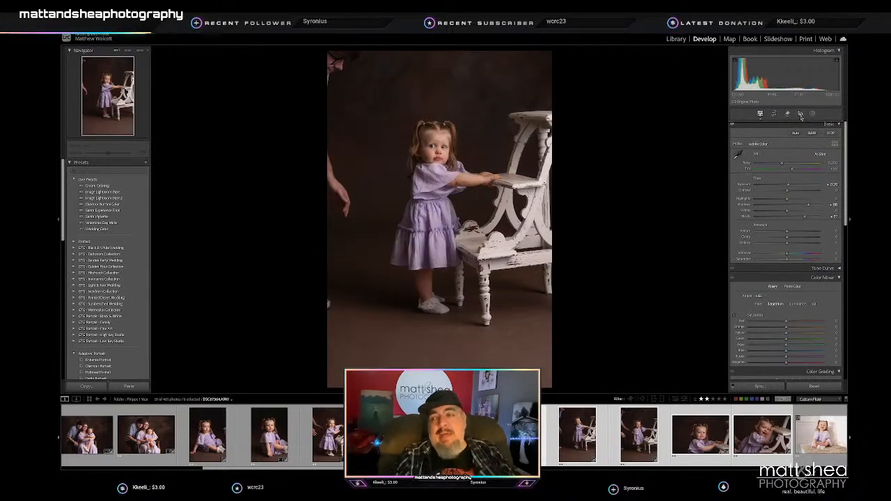
pyautogui.click(774, 114)
pyautogui.moveTo(438, 53); pyautogui.dragTo(439, 87)
pyautogui.moveTo(439, 181); pyautogui.dragTo(443, 220)
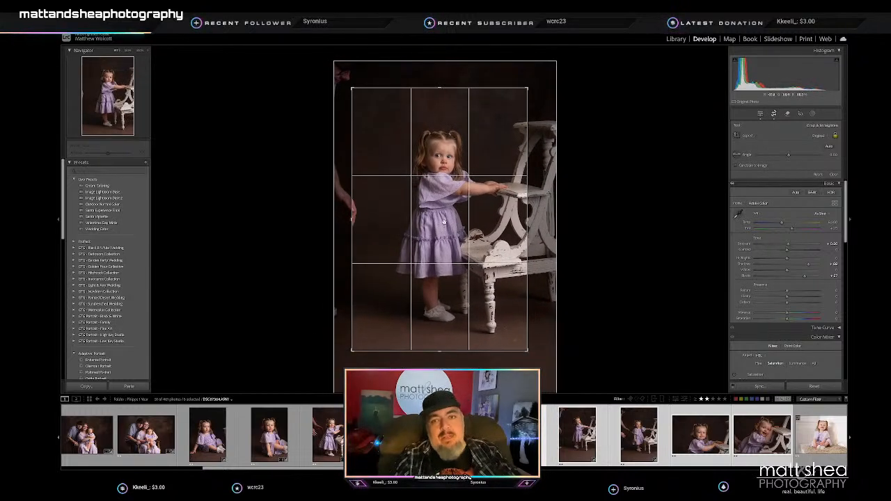
pyautogui.press('Return')
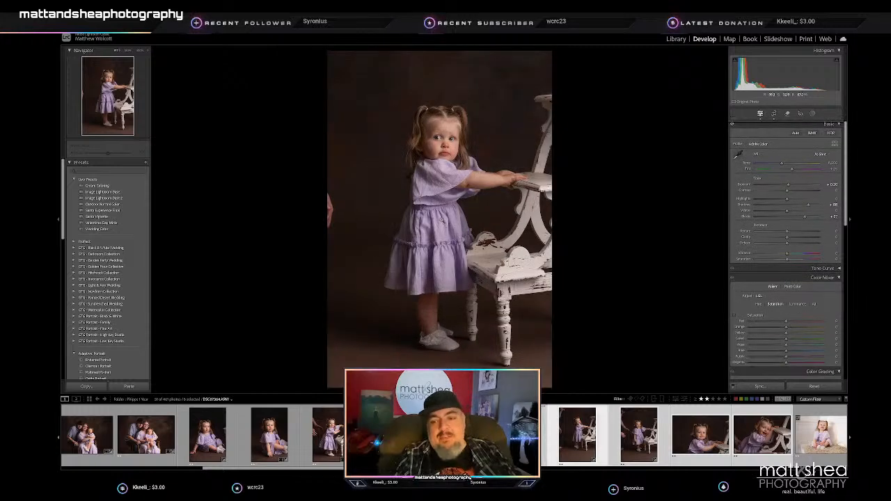
# - Crop the portrait of the smiling toddler tilting her head beside the chair tighter and reposition her lower in the frame
pyautogui.press('Right')
pyautogui.click(773, 114)
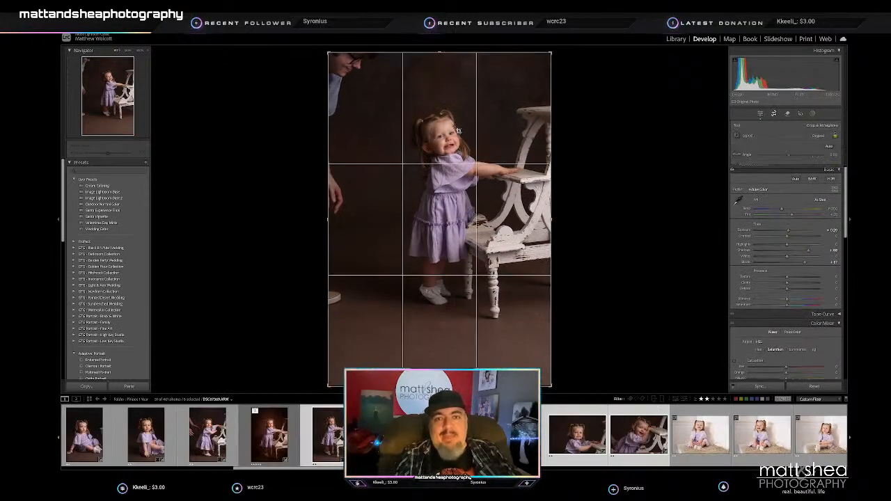
pyautogui.moveTo(438, 50); pyautogui.dragTo(439, 83)
pyautogui.moveTo(422, 167); pyautogui.dragTo(426, 190)
pyautogui.press('Return')
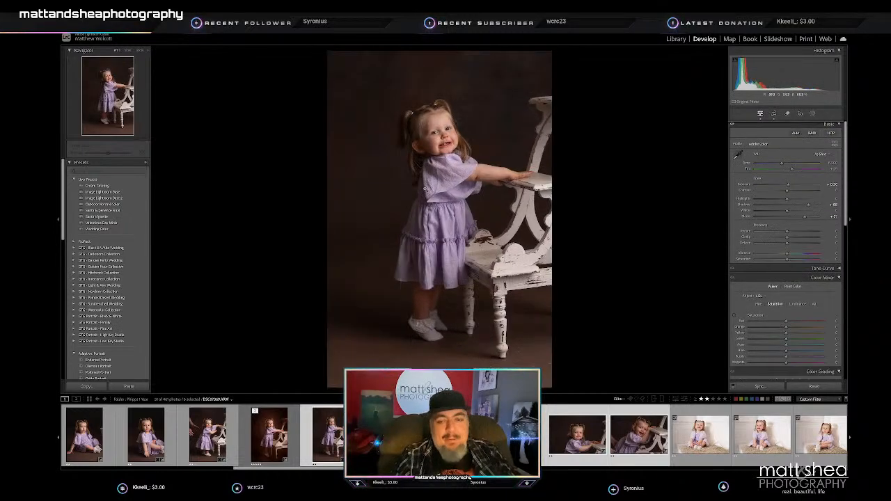
# - Crop the portrait of the toddler with one hand on the chair tighter, trimming the reaching father's head and repositioning her
pyautogui.click(771, 113)
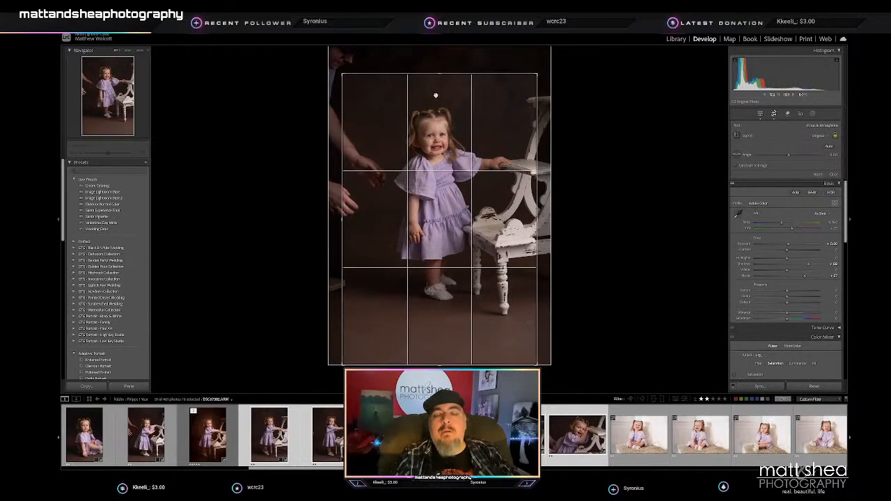
pyautogui.moveTo(425, 196); pyautogui.dragTo(433, 213)
pyautogui.press('Return')
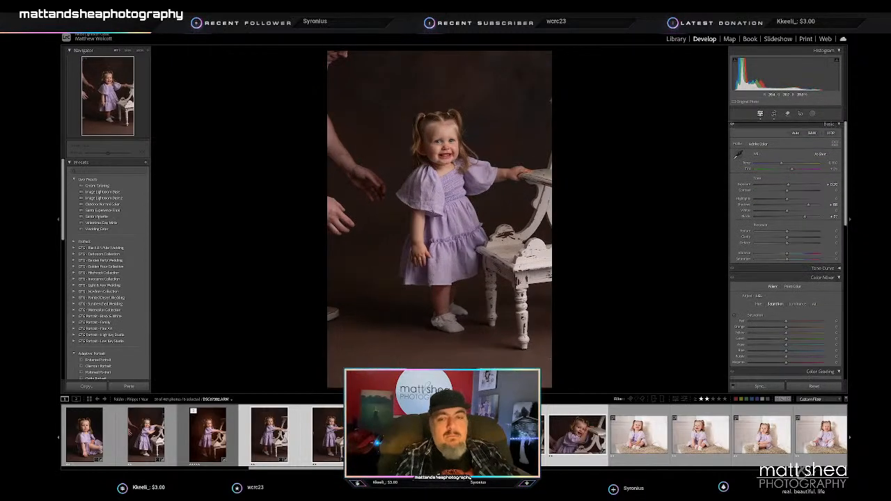
# - Crop the portrait of the toddler resting both hands on the chair seat tighter and reposition her within the frame
pyautogui.press('Left')
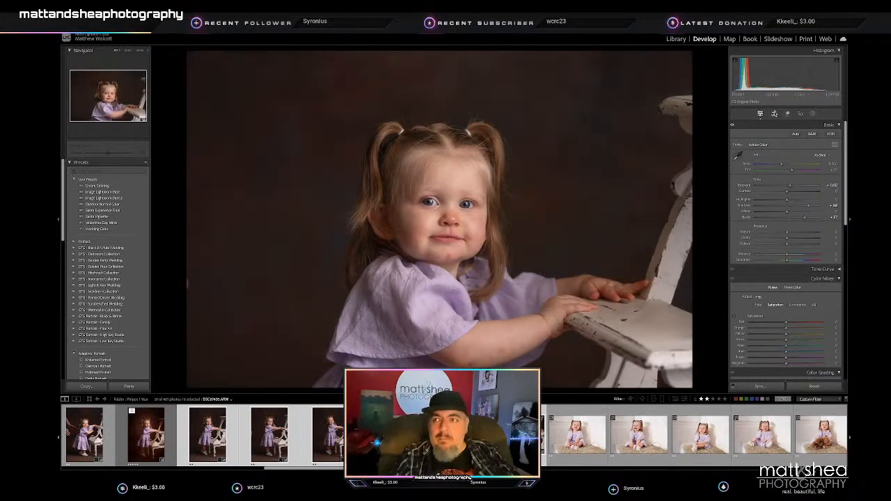
pyautogui.press('r')
pyautogui.moveTo(441, 61); pyautogui.dragTo(432, 76)
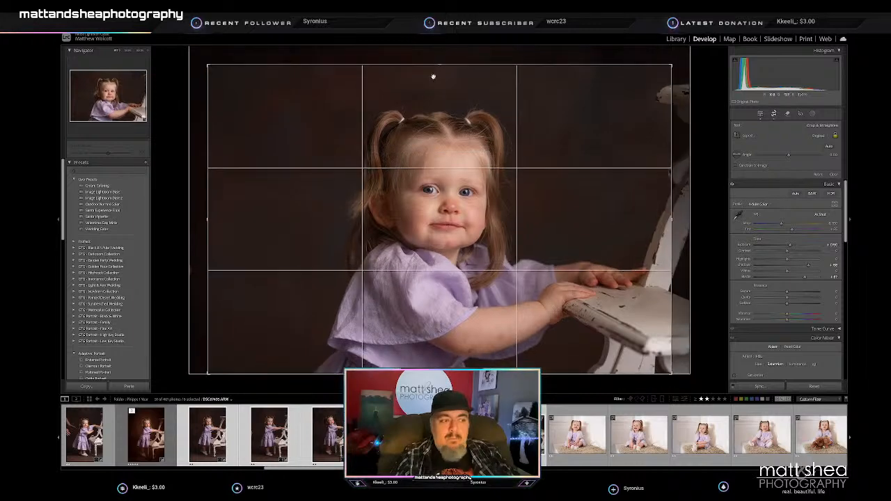
pyautogui.moveTo(466, 184)
pyautogui.mouseDown()
pyautogui.moveTo(461, 190)
pyautogui.moveTo(469, 183)
pyautogui.mouseUp()
pyautogui.press('Return')
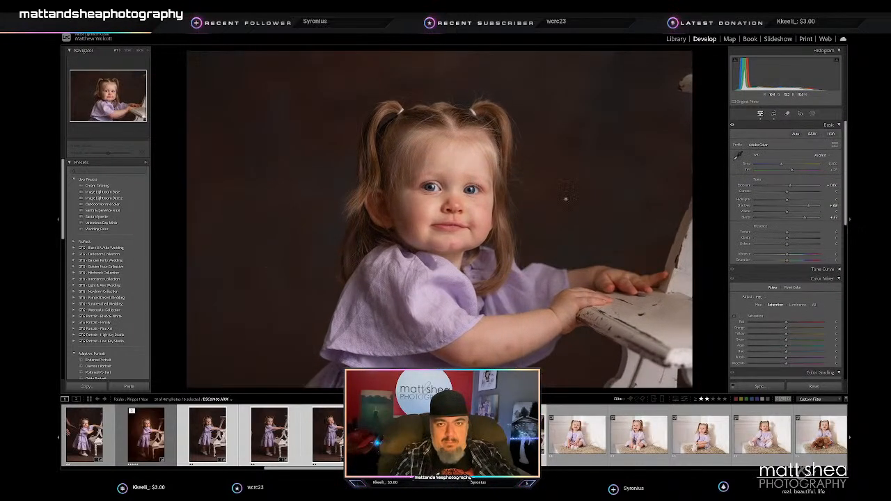
# - Crop the portrait of the laughing toddler leaning her head on the chair tighter, trimming the adult's arm from the edge
pyautogui.press('Left')
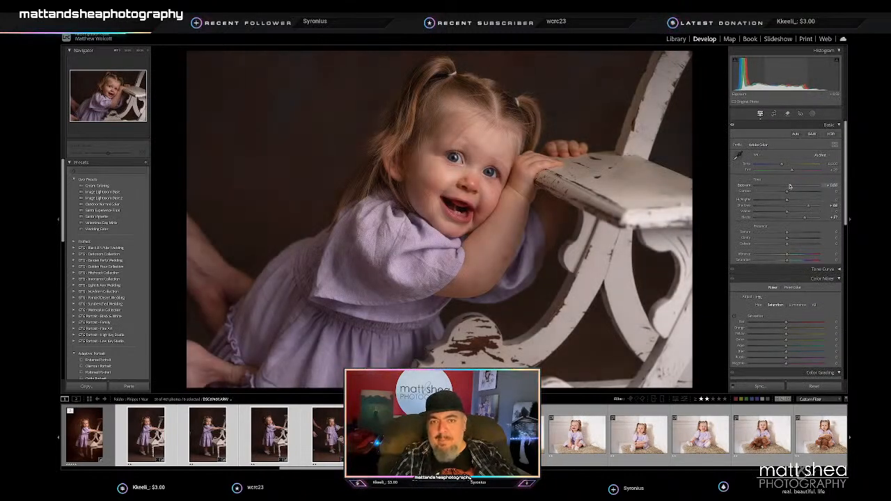
pyautogui.click(774, 113)
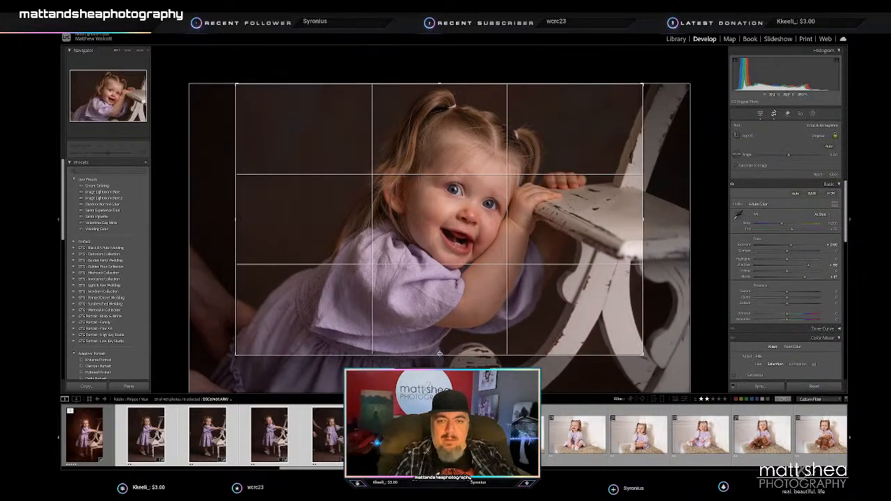
pyautogui.moveTo(453, 314); pyautogui.dragTo(430, 320)
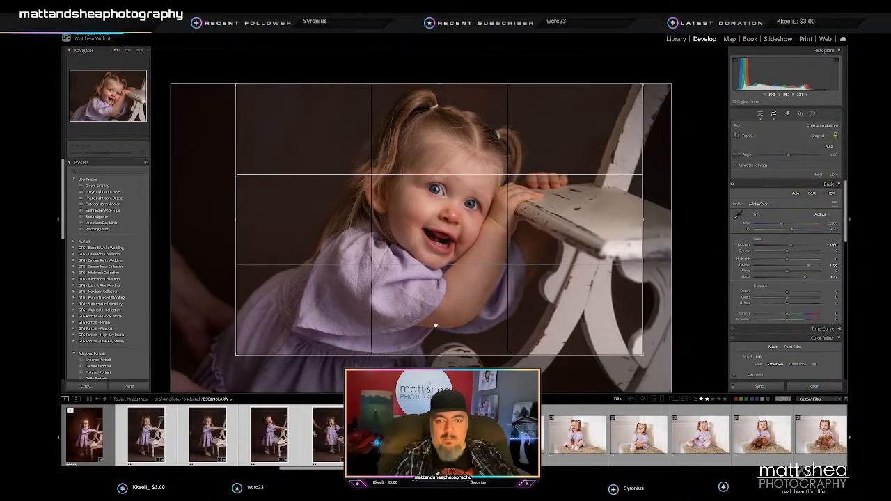
pyautogui.press('Return')
# - Tone the first white-backdrop toddler portrait: lower the exposure slightly, set Highlights to -100, cool the temperature slightly and raise the blacks
pyautogui.click(542, 442)
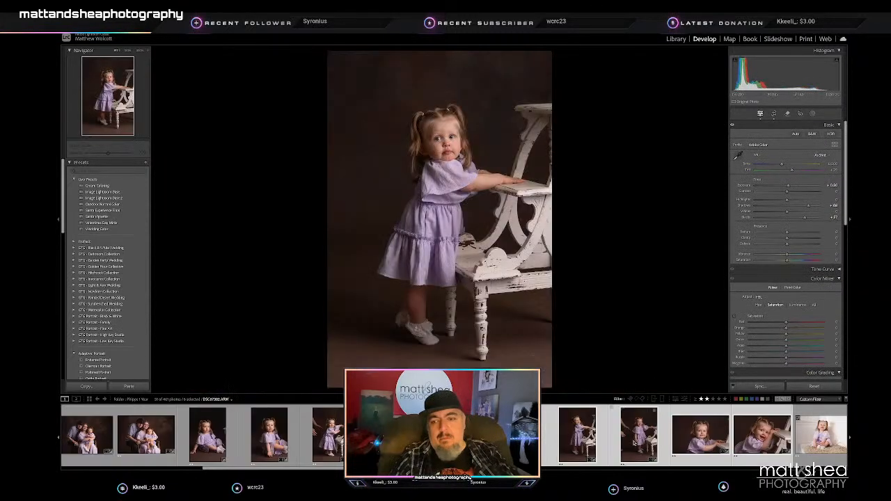
pyautogui.click(683, 438)
pyautogui.press('Right')
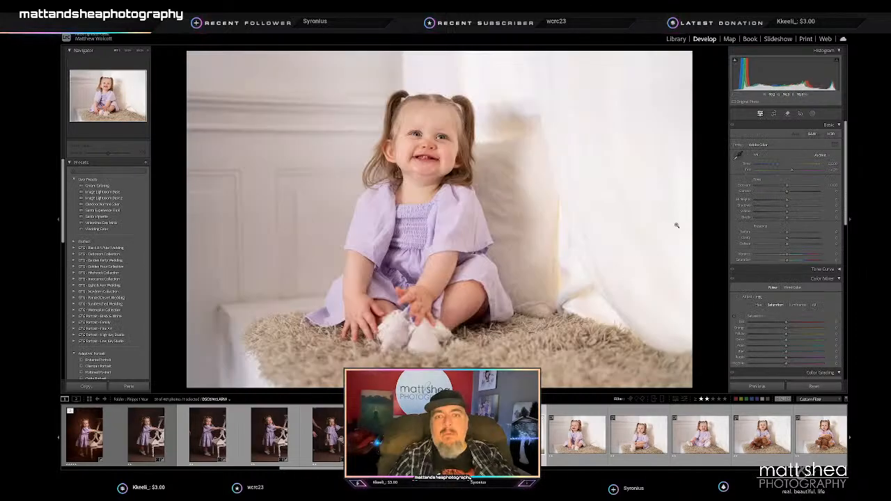
pyautogui.moveTo(764, 202)
pyautogui.mouseDown()
pyautogui.moveTo(785, 188)
pyautogui.moveTo(780, 207)
pyautogui.mouseUp()
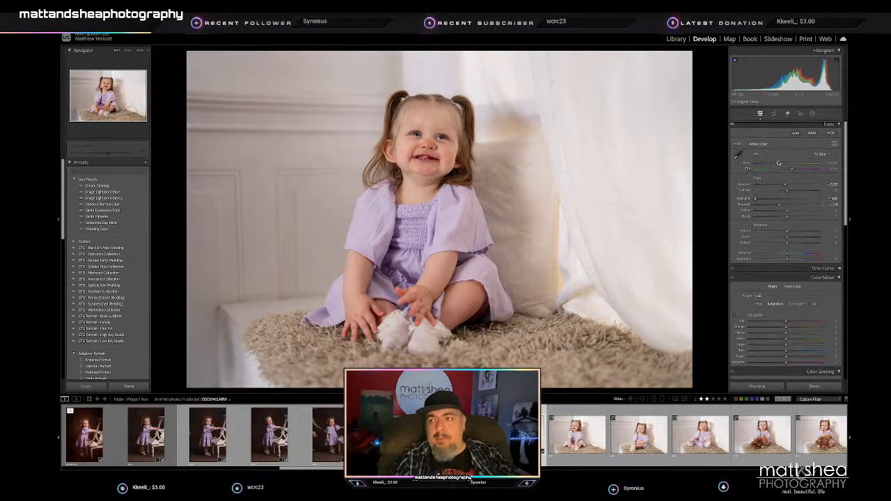
pyautogui.moveTo(777, 165); pyautogui.dragTo(777, 165)
pyautogui.moveTo(784, 207); pyautogui.dragTo(793, 220)
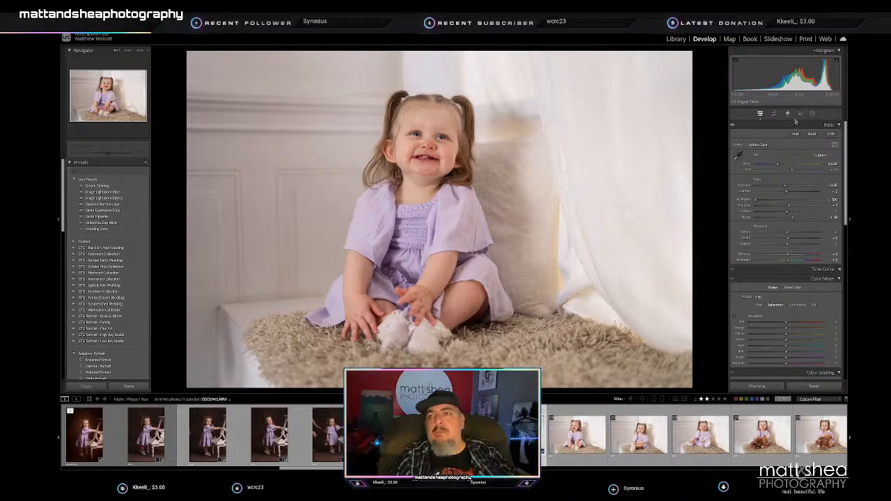
# - Straighten the first white-backdrop portrait, crop it slightly tighter and shift the toddler toward the center
pyautogui.press('r')
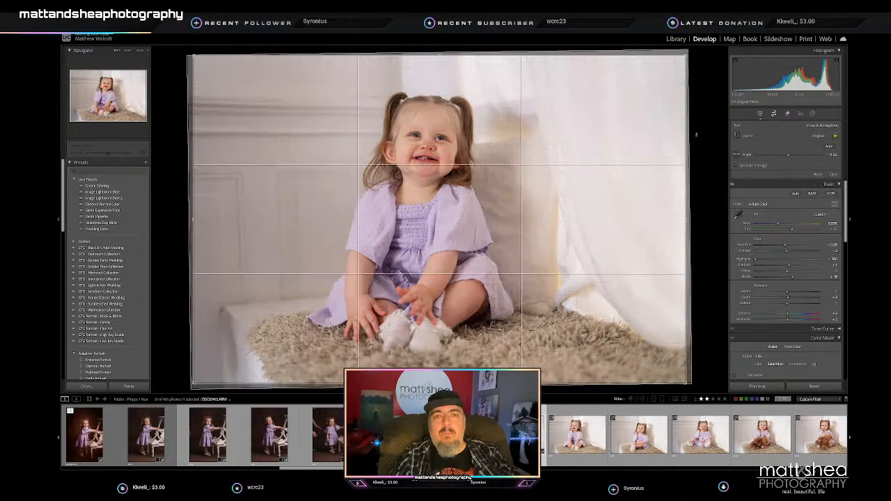
pyautogui.moveTo(682, 57); pyautogui.dragTo(666, 68)
pyautogui.moveTo(601, 130); pyautogui.dragTo(599, 142)
pyautogui.press('Return')
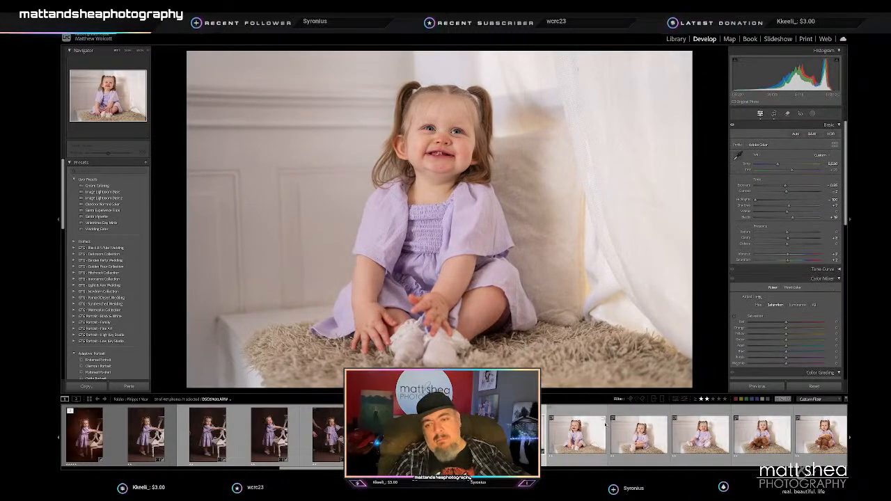
# - Sync the first white-backdrop portrait's edits to the similar photos through the last one of the toddler holding the teddy bear
pyautogui.scroll(-7, 668, 436)
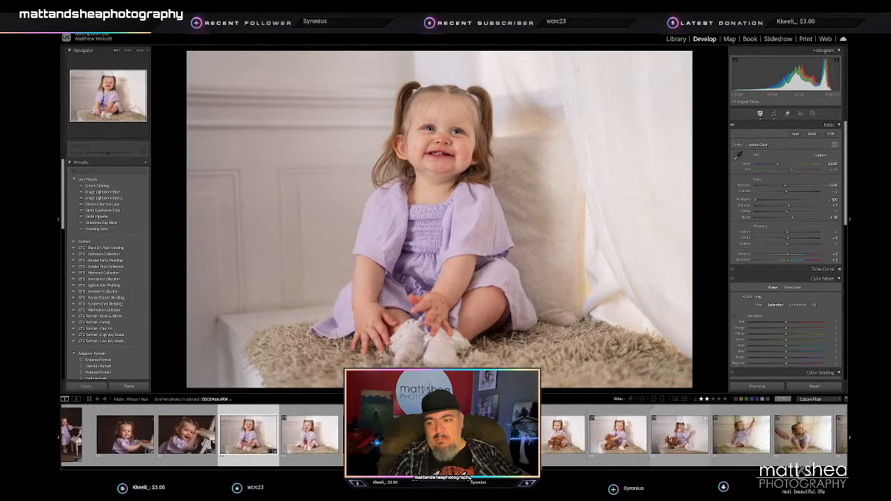
pyautogui.rightClick(607, 438)
pyautogui.press('Escape')
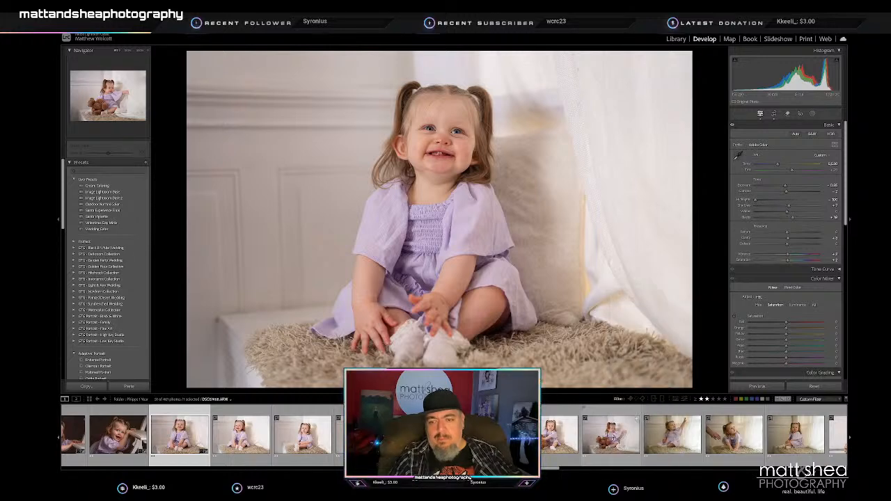
pyautogui.keyDown('shift'); pyautogui.click(607, 438); pyautogui.keyUp('shift')
pyautogui.click(759, 387)
pyautogui.press('Return')
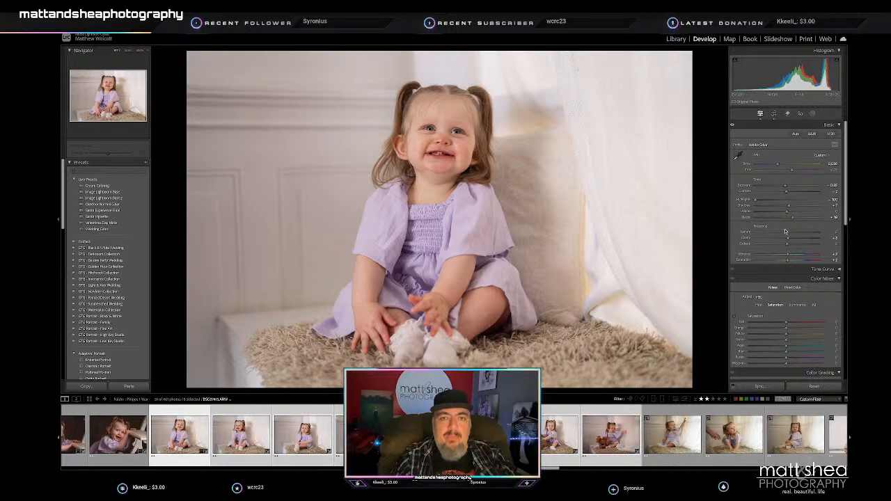
# - Crop the white-backdrop portrait of the laughing toddler looking aside tighter and center her in the frame
pyautogui.click(773, 112)
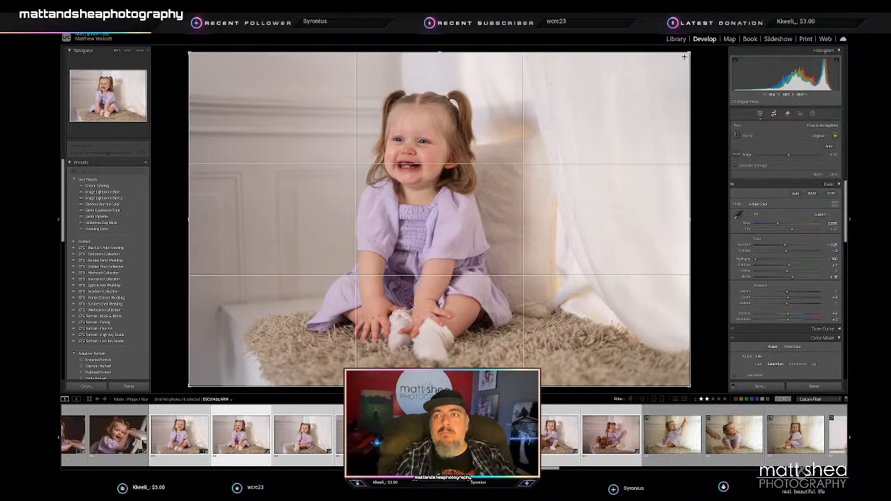
pyautogui.moveTo(689, 52); pyautogui.dragTo(671, 65)
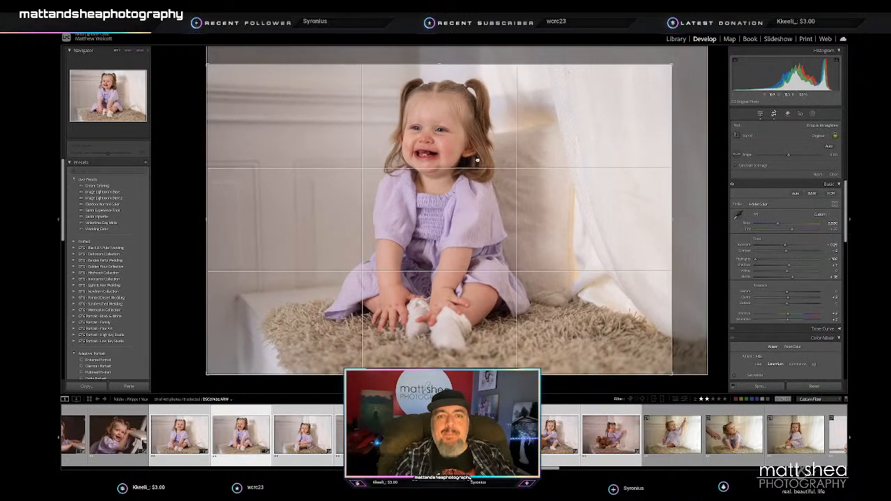
pyautogui.moveTo(476, 160); pyautogui.dragTo(477, 173)
pyautogui.press('Return')
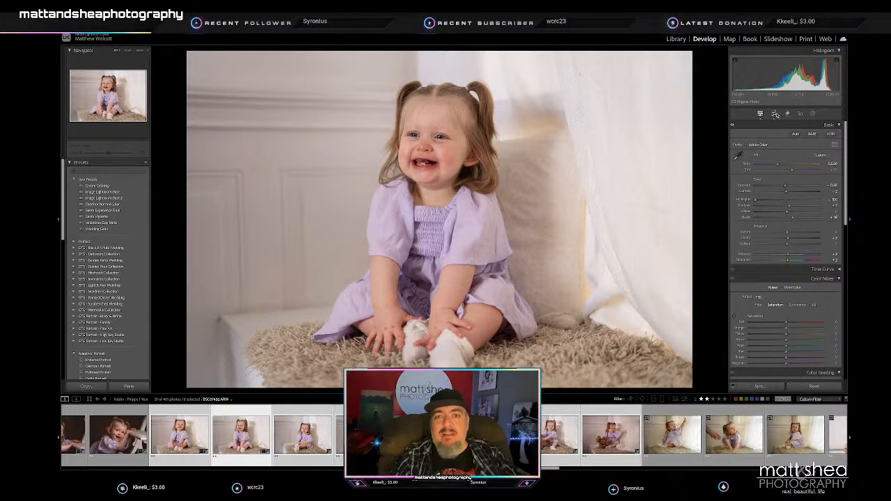
pyautogui.click(774, 114)
pyautogui.press('Return')
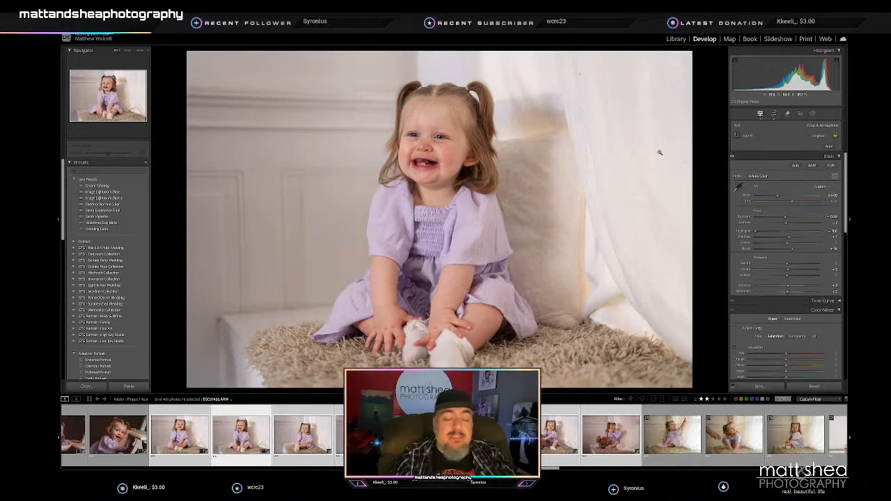
# - Crop the portrait of the serious toddler with folded hands tighter, center her, and inspect her face up close
pyautogui.press('Right')
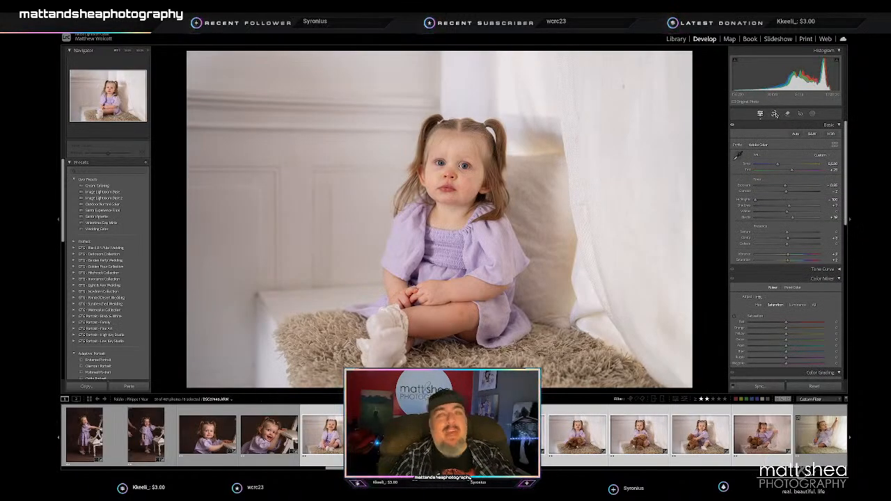
pyautogui.click(775, 114)
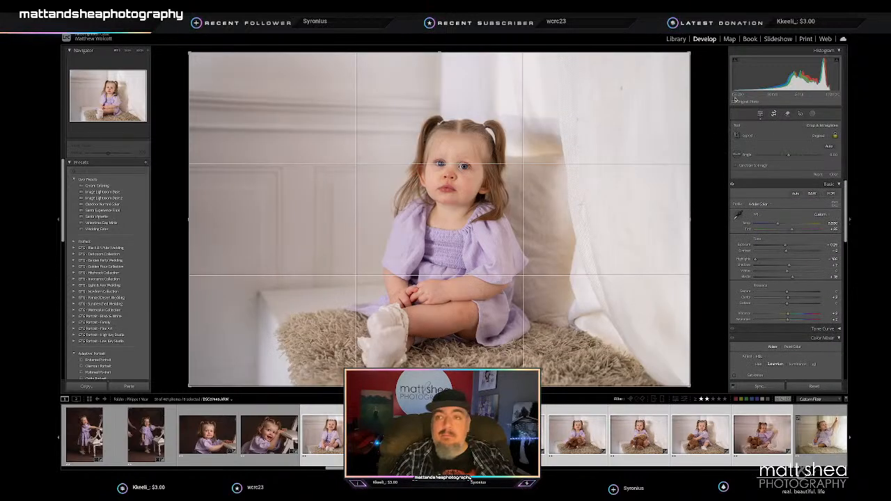
pyautogui.moveTo(439, 53); pyautogui.dragTo(439, 69)
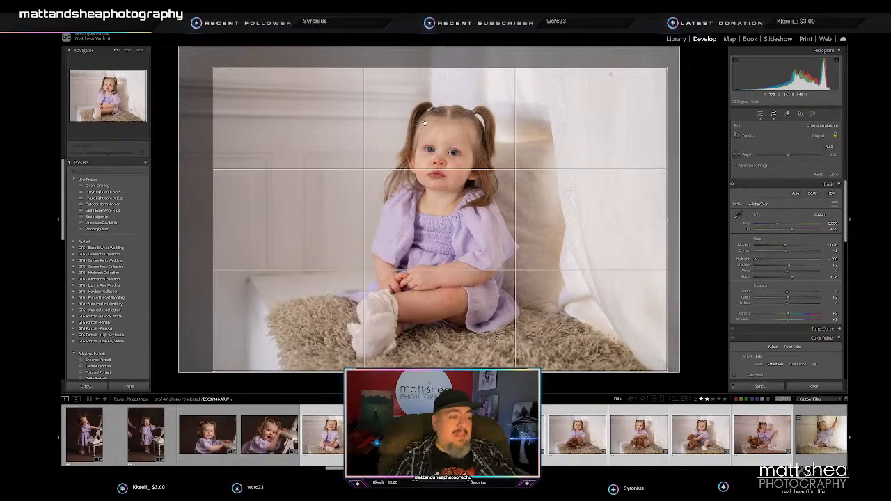
pyautogui.press('Return')
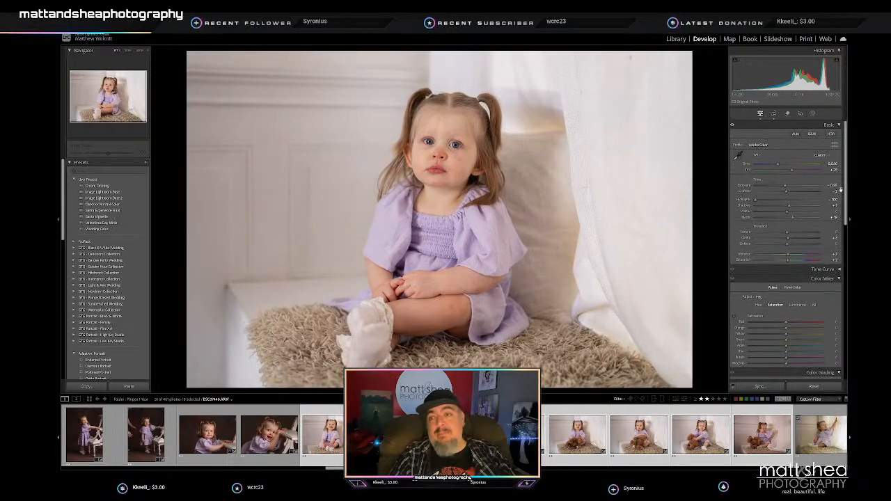
pyautogui.click(445, 136)
pyautogui.moveTo(447, 172); pyautogui.dragTo(450, 210)
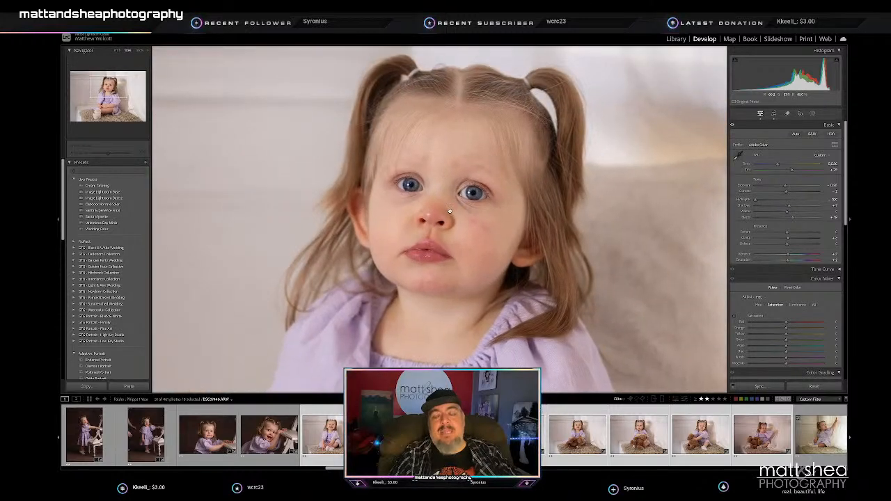
# - Crop the portrait of the smiling toddler with her feet spread apart tighter and reposition her toward the center
pyautogui.press('Right')
pyautogui.click(526, 215)
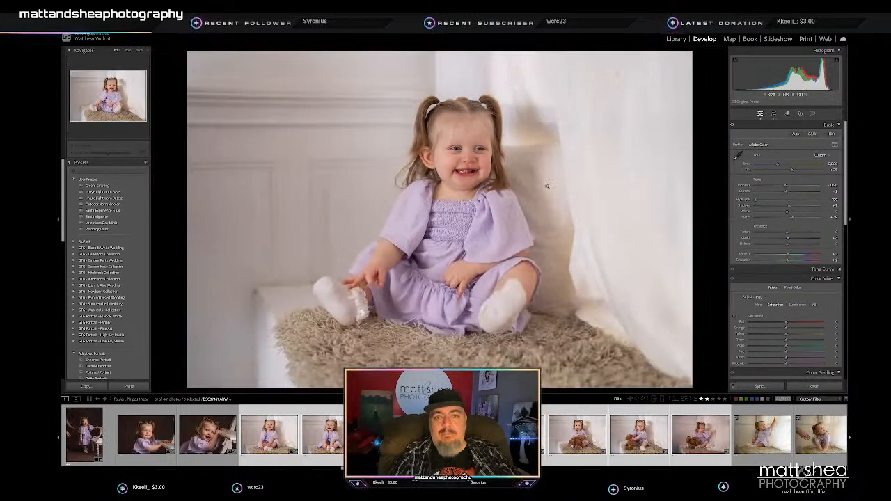
pyautogui.press('r')
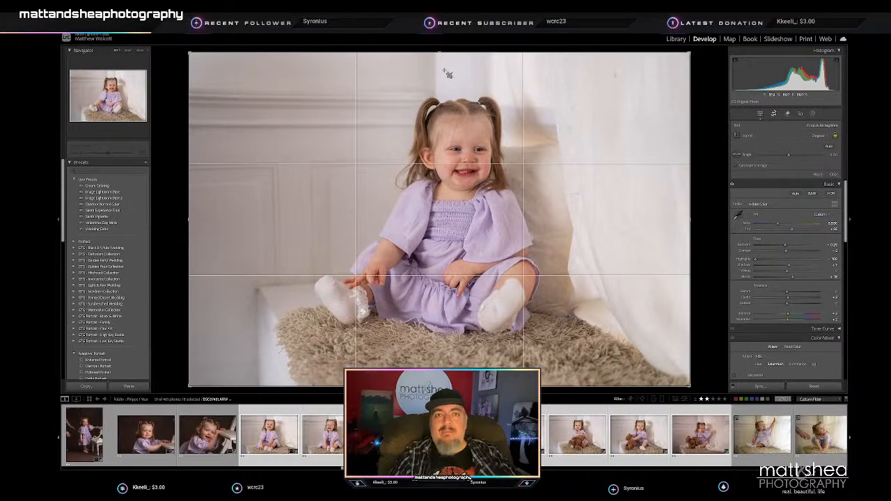
pyautogui.moveTo(440, 54); pyautogui.dragTo(440, 67)
pyautogui.moveTo(413, 136); pyautogui.dragTo(400, 158)
pyautogui.press('Return')
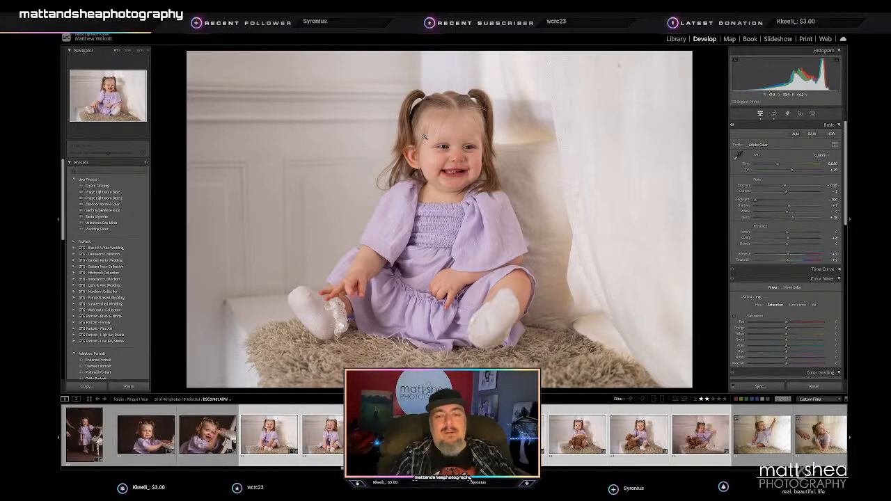
# - Crop the first portrait of the toddler with the teddy bear to a vertical frame centered on her
pyautogui.press('Right')
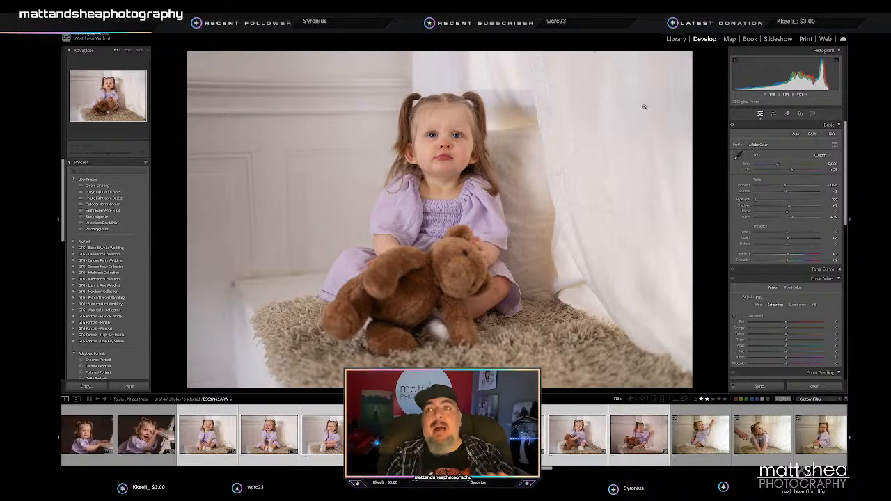
pyautogui.click(774, 112)
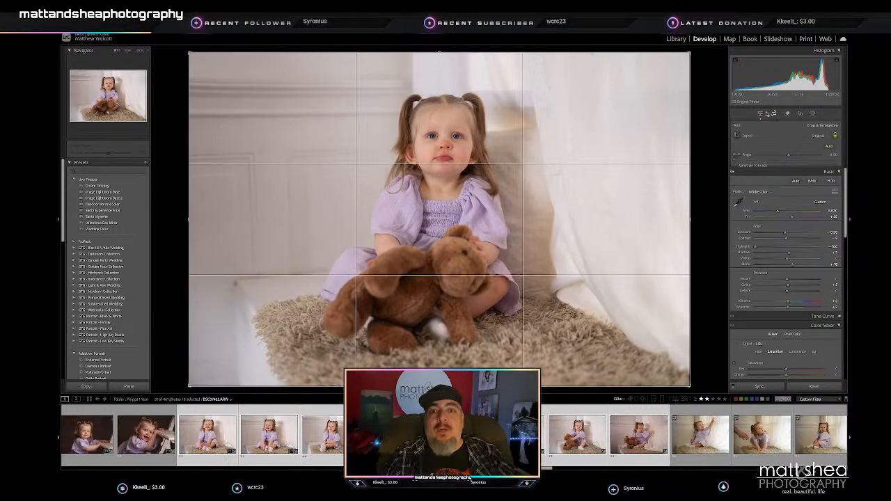
pyautogui.press('x')
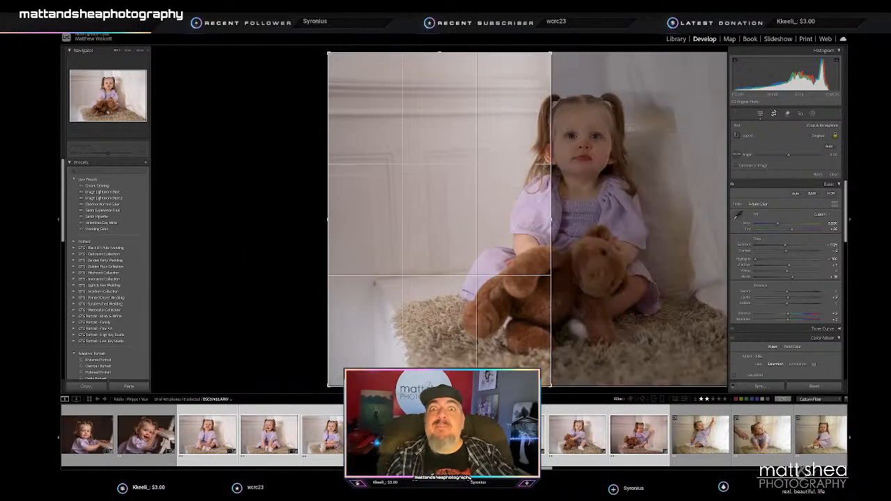
pyautogui.moveTo(398, 184); pyautogui.dragTo(355, 192)
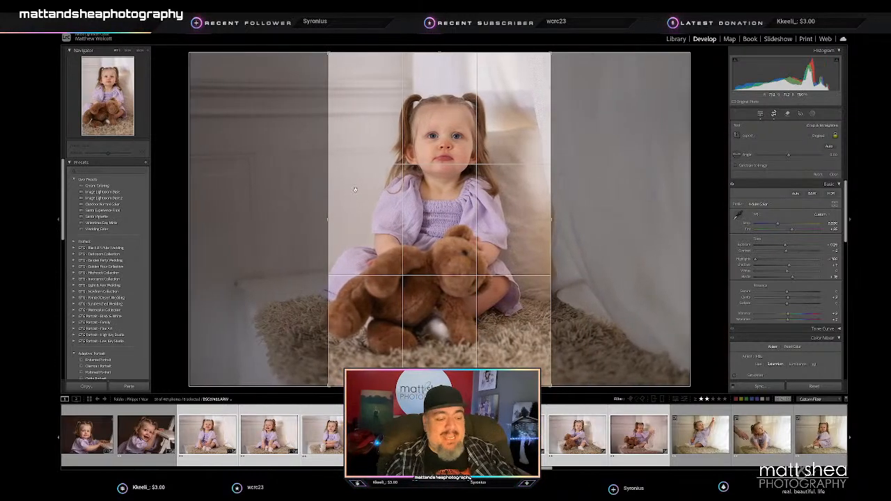
pyautogui.press('Return')
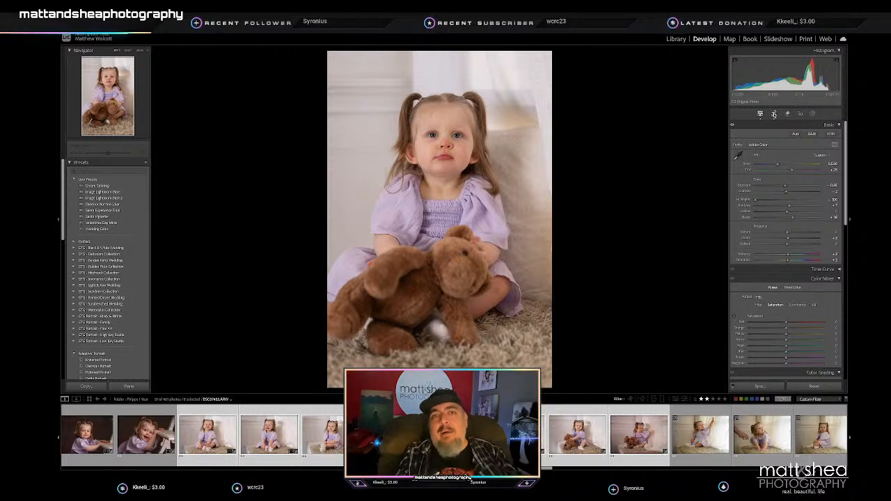
pyautogui.press('r')
pyautogui.press('r')
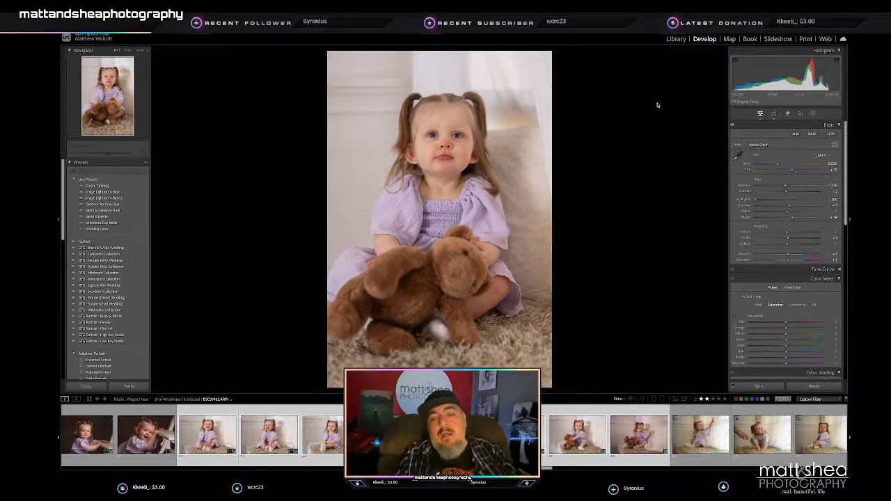
# - Crop the portrait of the toddler hugging the upright teddy bear tighter, keeping it horizontal and centering her
pyautogui.press('Right')
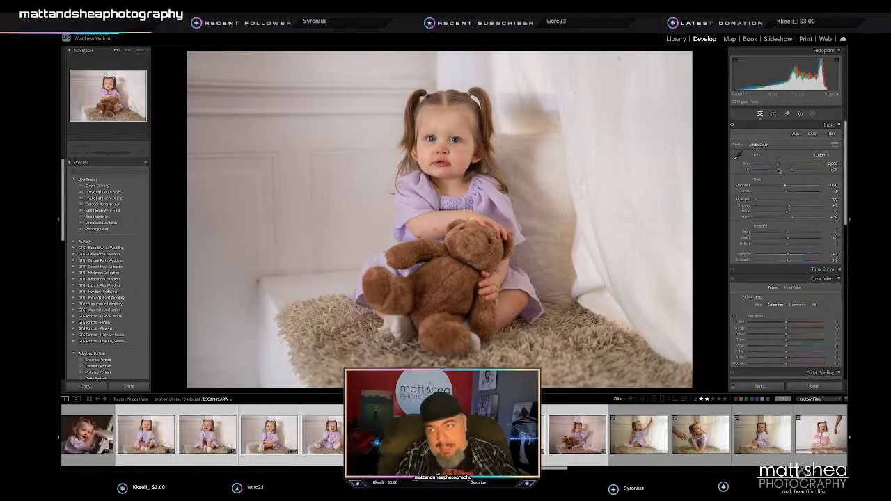
pyautogui.click(774, 114)
pyautogui.moveTo(439, 52); pyautogui.dragTo(440, 68)
pyautogui.moveTo(447, 168); pyautogui.dragTo(444, 184)
pyautogui.press('Return')
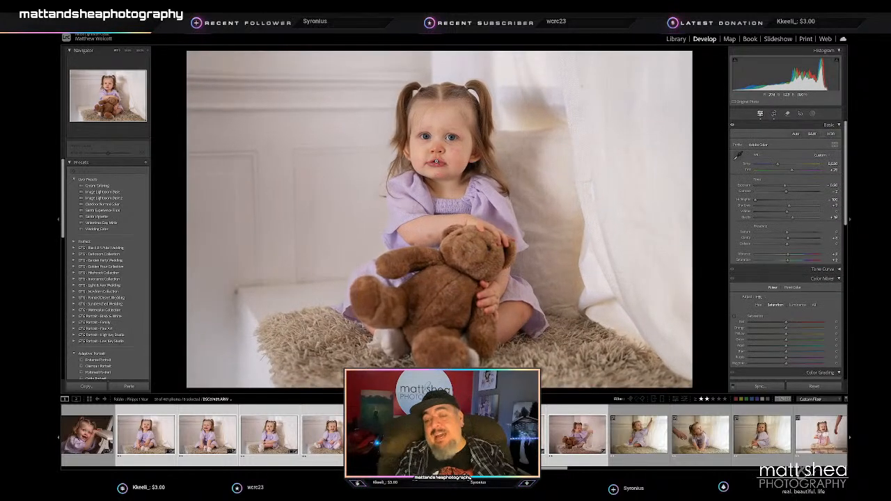
# - Crop the portrait of the toddler patting the teddy bear's head slightly tighter, keeping it horizontal and repositioning her in the frame
pyautogui.press('Right')
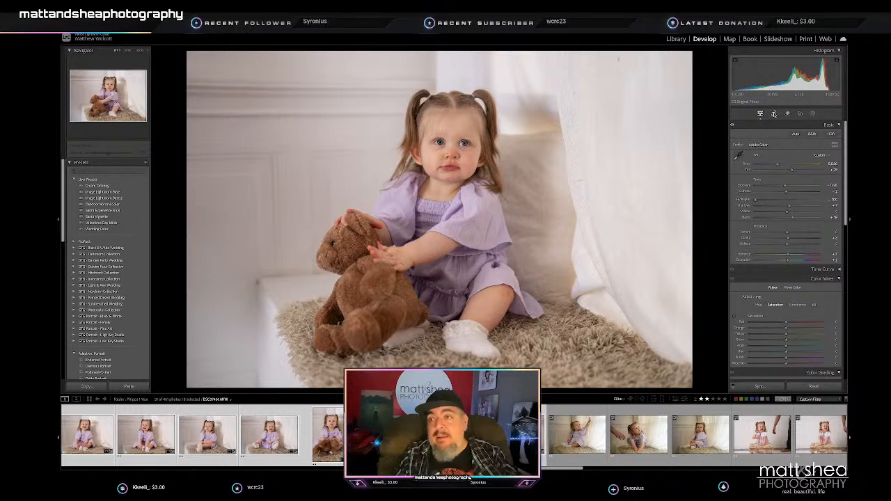
pyautogui.click(774, 114)
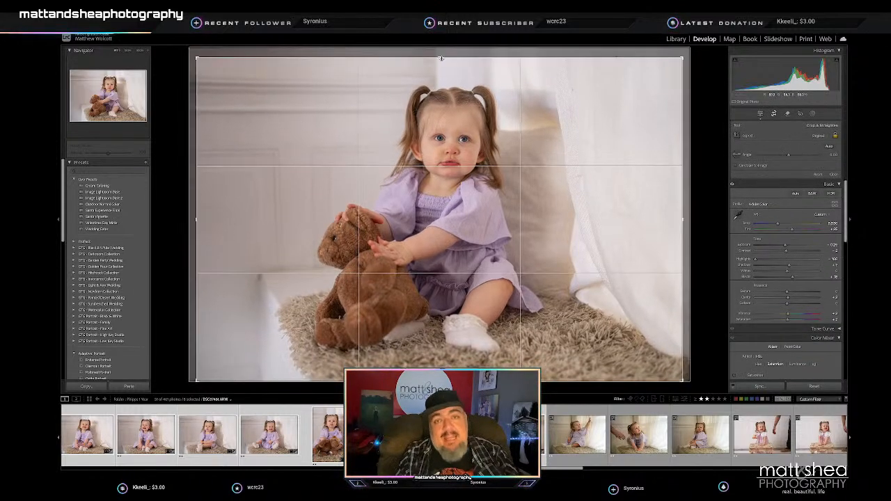
pyautogui.moveTo(441, 58); pyautogui.dragTo(442, 61)
pyautogui.moveTo(433, 137); pyautogui.dragTo(425, 146)
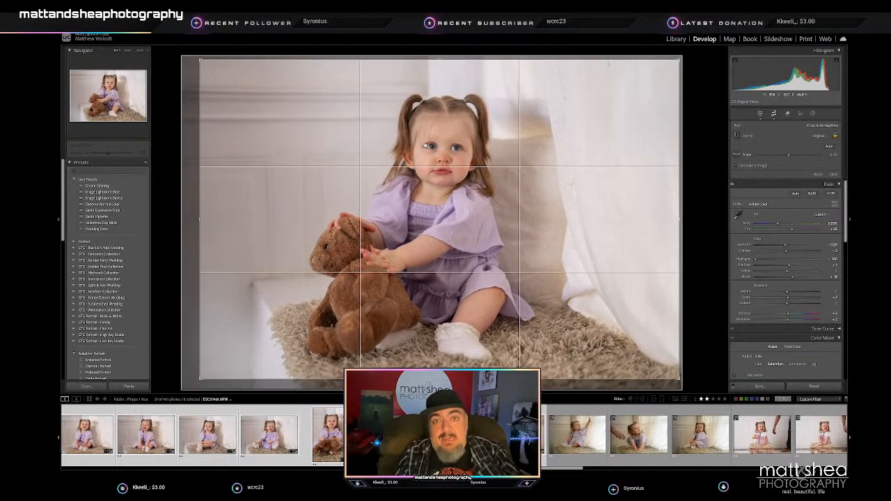
pyautogui.press('Return')
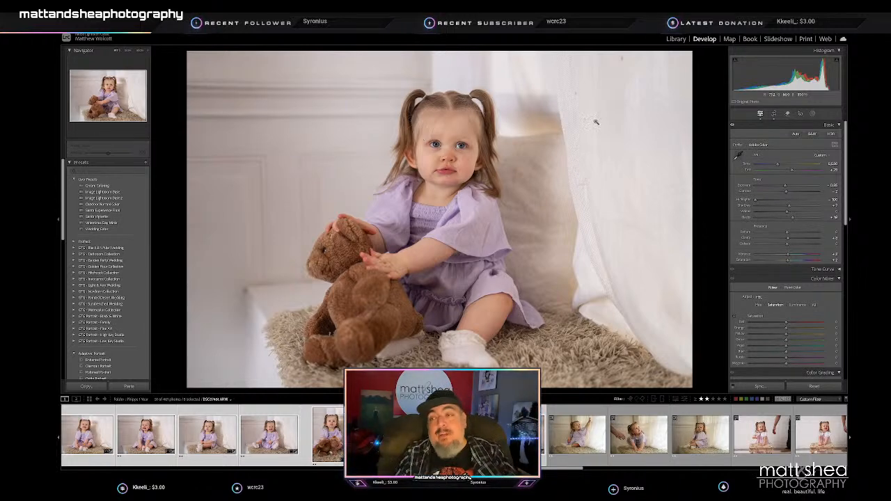
pyautogui.click(774, 113)
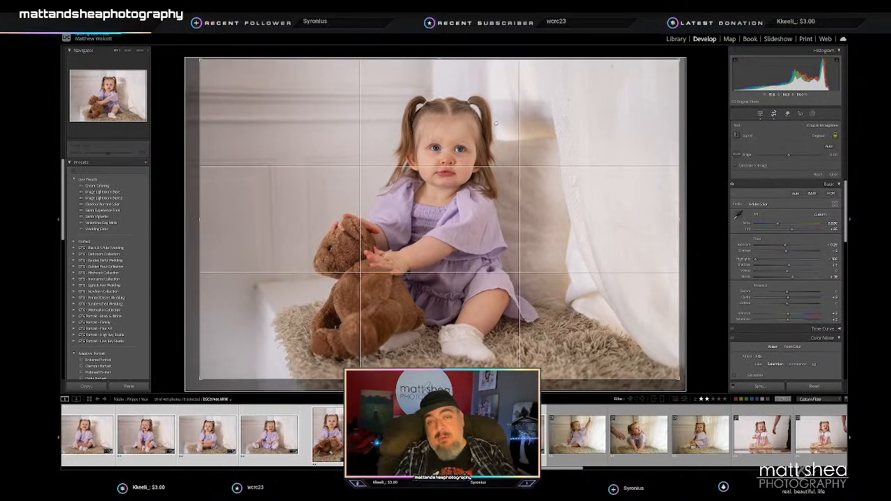
pyautogui.press('Return')
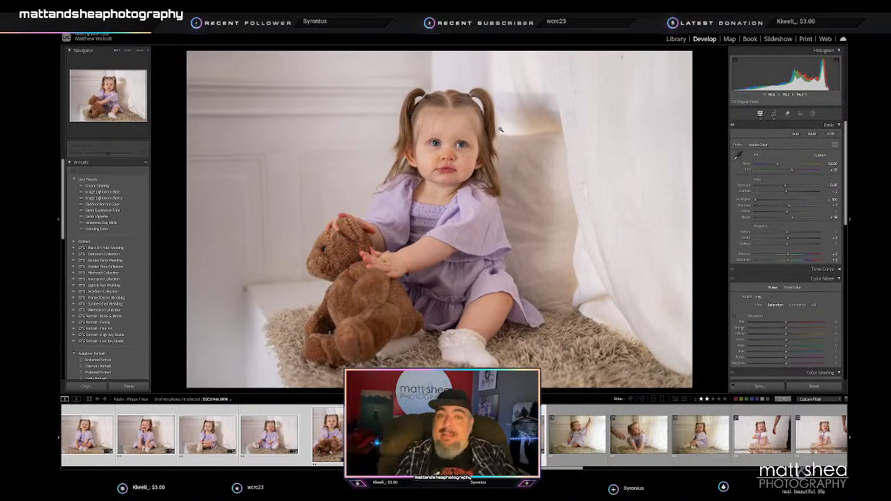
# - Tone and crop the portrait of the toddler with the bear pulling the curtain, raising exposure and shadows and fine-tuning temperature and tint
pyautogui.press('Left')
pyautogui.moveTo(782, 186); pyautogui.dragTo(789, 187)
pyautogui.click(795, 207)
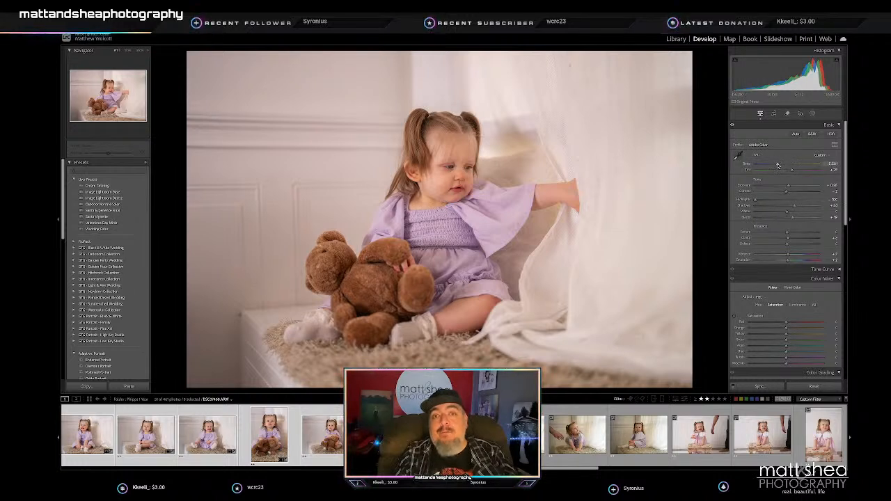
pyautogui.moveTo(777, 165); pyautogui.dragTo(791, 171)
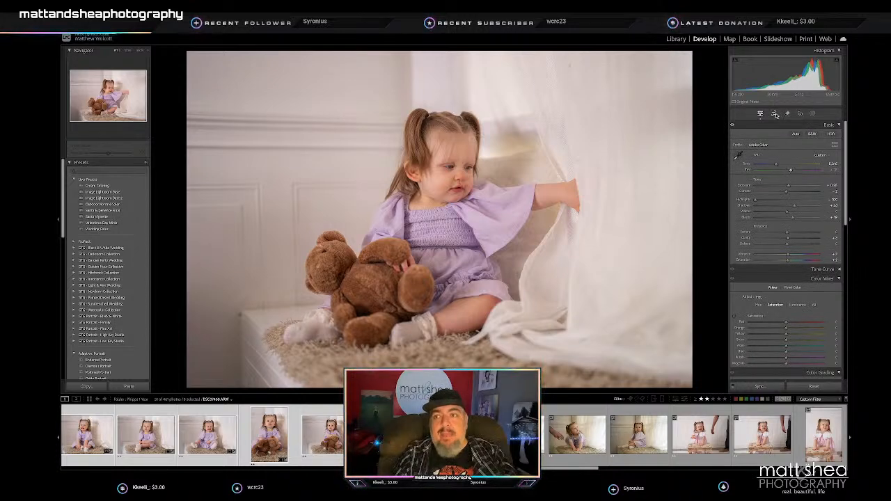
pyautogui.click(773, 113)
pyautogui.moveTo(442, 54); pyautogui.dragTo(439, 69)
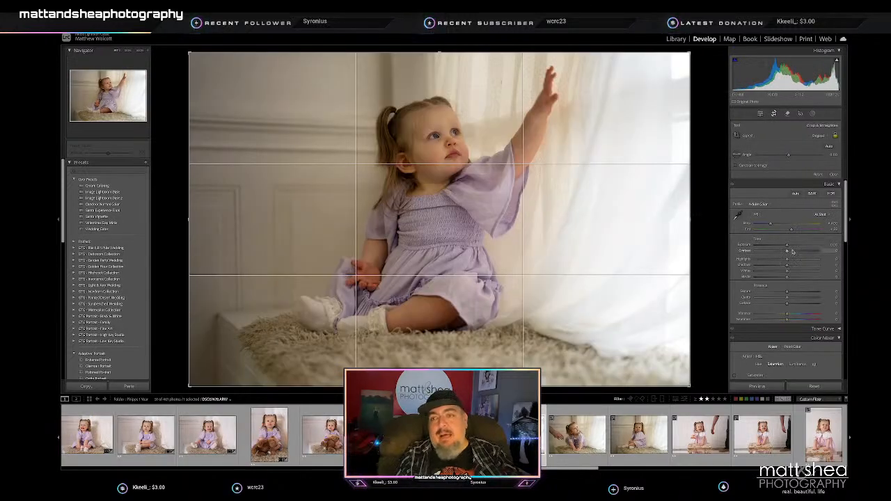
# - Brighten the exposure and shadows of the portrait of the toddler raising her arm toward the curtain, and crop it slightly tighter
pyautogui.moveTo(787, 265); pyautogui.dragTo(789, 245)
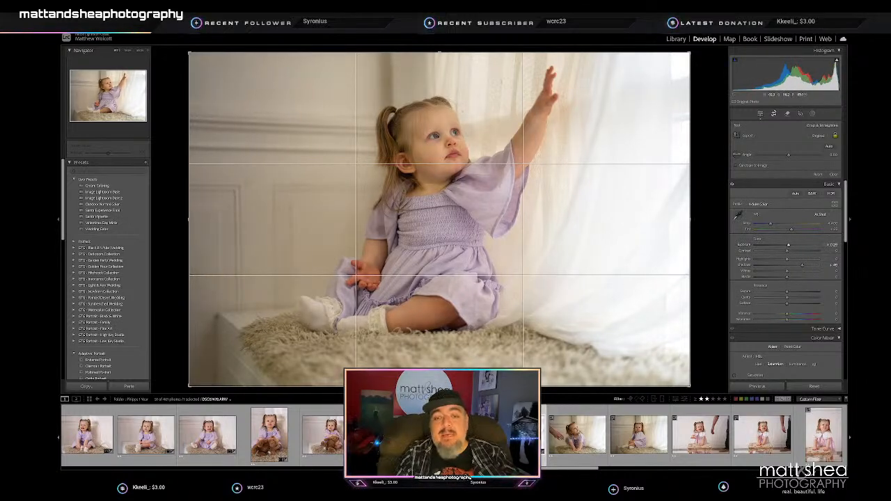
pyautogui.moveTo(440, 387); pyautogui.dragTo(440, 376)
pyautogui.moveTo(447, 260); pyautogui.dragTo(454, 260)
pyautogui.press('Return')
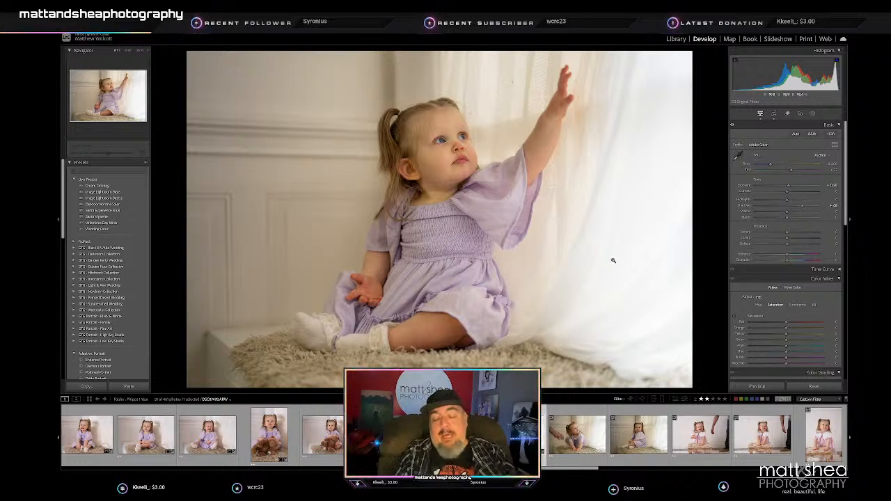
# - Raise the exposure, shadows and blacks of the portrait of the toddler leaning forward beside the adult's hand
pyautogui.press('Right')
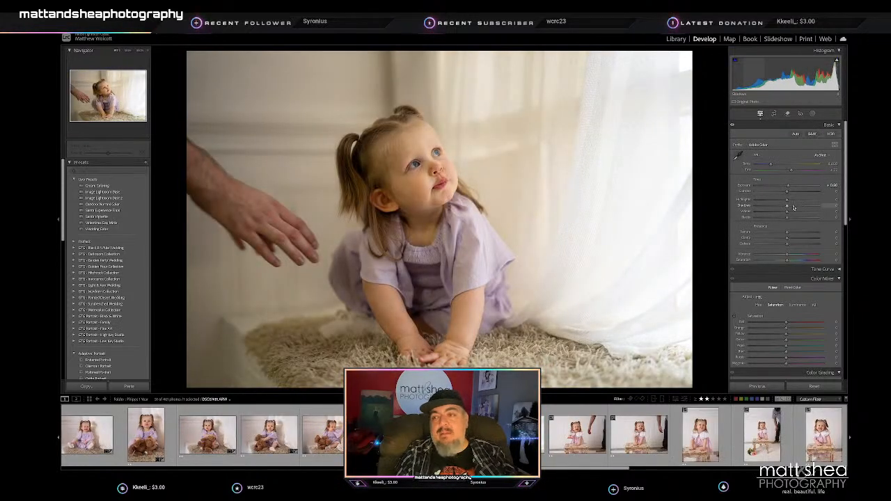
pyautogui.click(794, 207)
pyautogui.click(792, 217)
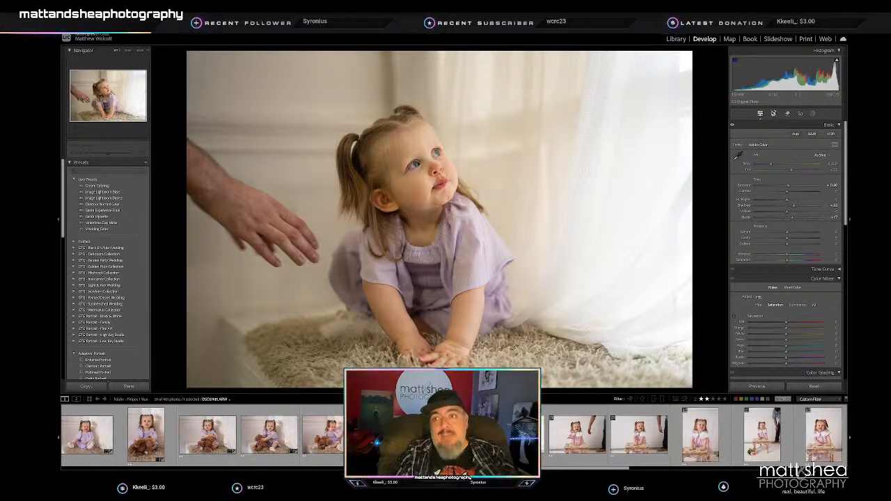
# - Crop the portrait of the toddler leaning forward on the rug tighter, shifting her toward the center
pyautogui.click(773, 113)
pyautogui.moveTo(692, 50); pyautogui.dragTo(667, 57)
pyautogui.moveTo(499, 149); pyautogui.dragTo(500, 154)
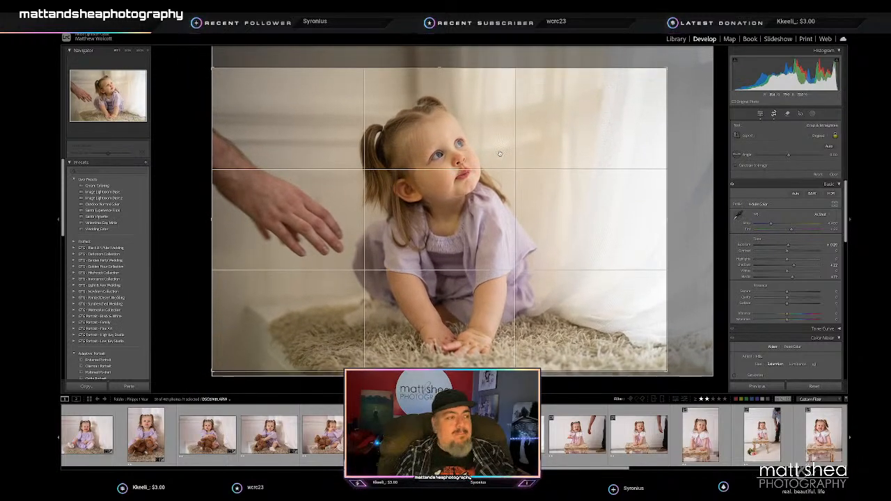
pyautogui.press('Return')
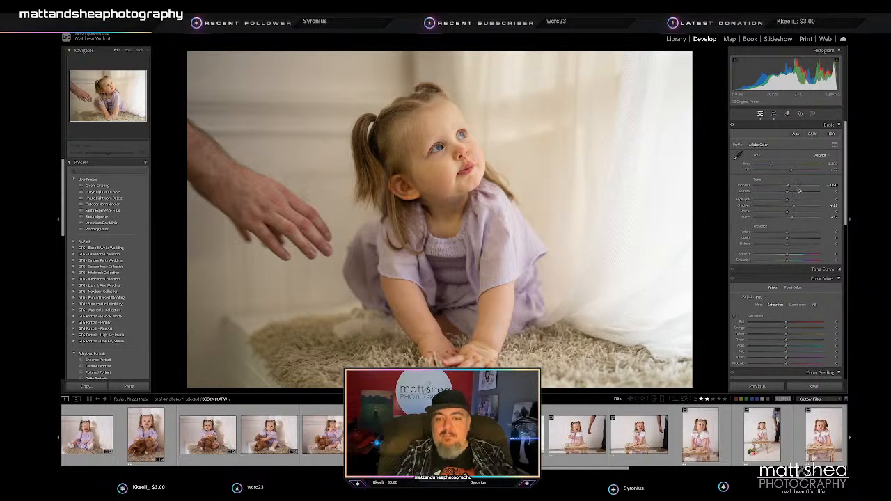
# - Raise exposure, shadows and blacks and adjust the white balance of the portrait of the toddler sitting sideways with clasped hands by the curtain
pyautogui.press('Right')
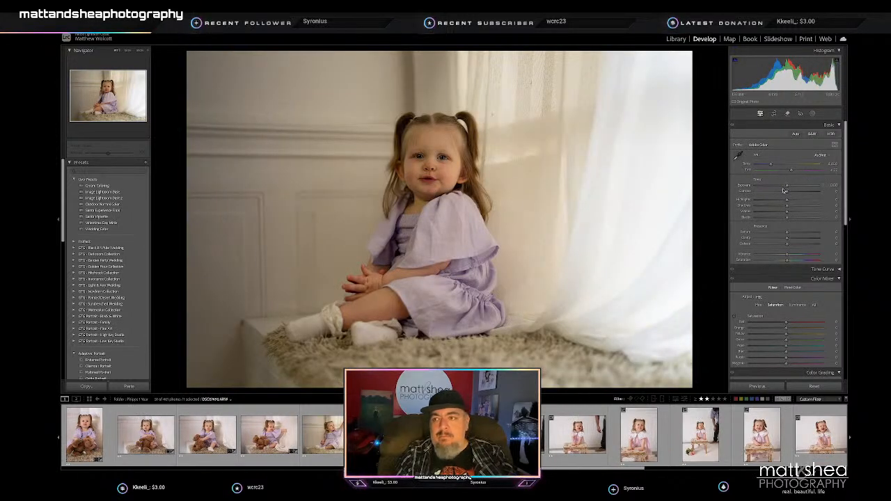
pyautogui.moveTo(788, 187); pyautogui.dragTo(789, 188)
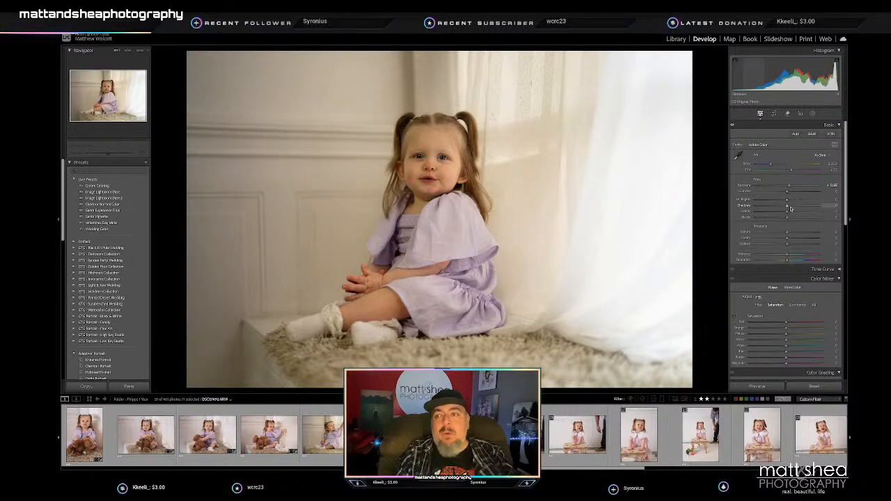
pyautogui.click(801, 207)
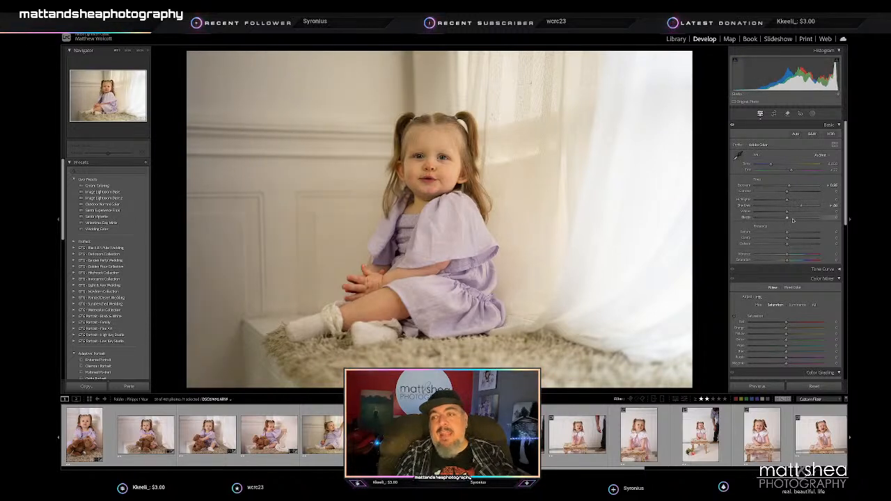
pyautogui.click(793, 219)
pyautogui.moveTo(772, 164); pyautogui.dragTo(794, 170)
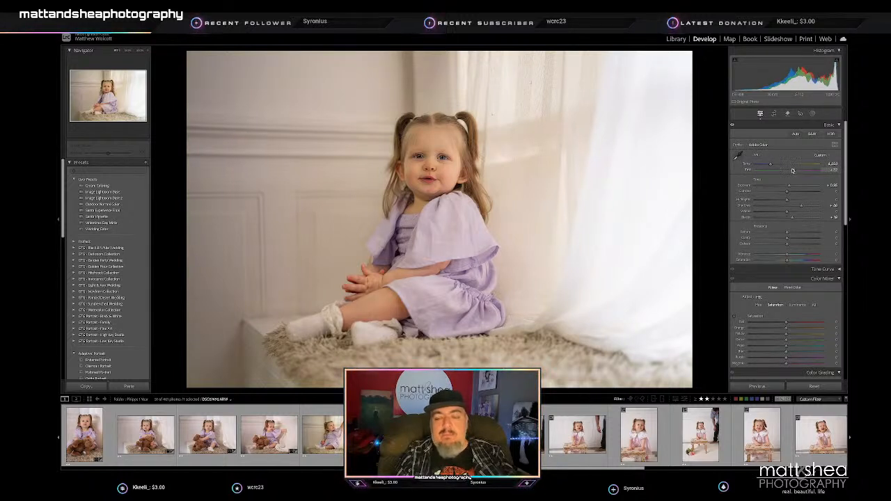
# - Crop the portrait of the toddler sitting sideways with clasped hands slightly tighter and center her
pyautogui.click(774, 113)
pyautogui.moveTo(682, 60); pyautogui.dragTo(675, 64)
pyautogui.moveTo(457, 149); pyautogui.dragTo(453, 159)
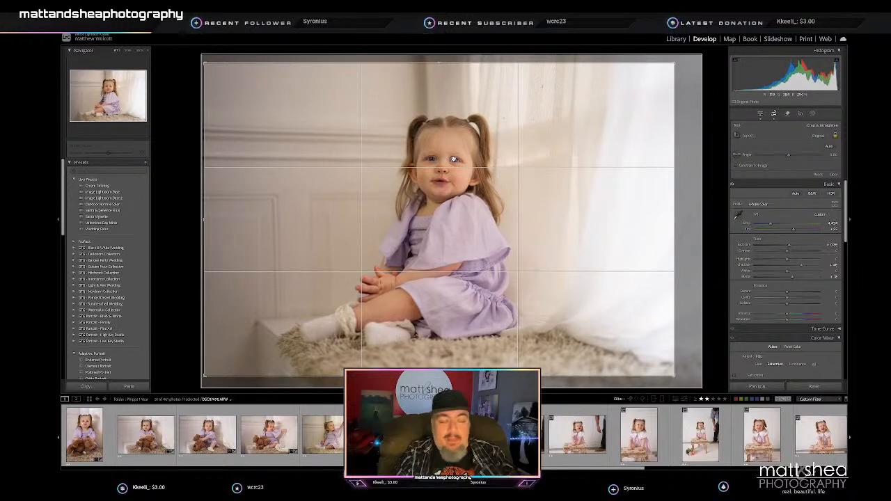
pyautogui.press('Return')
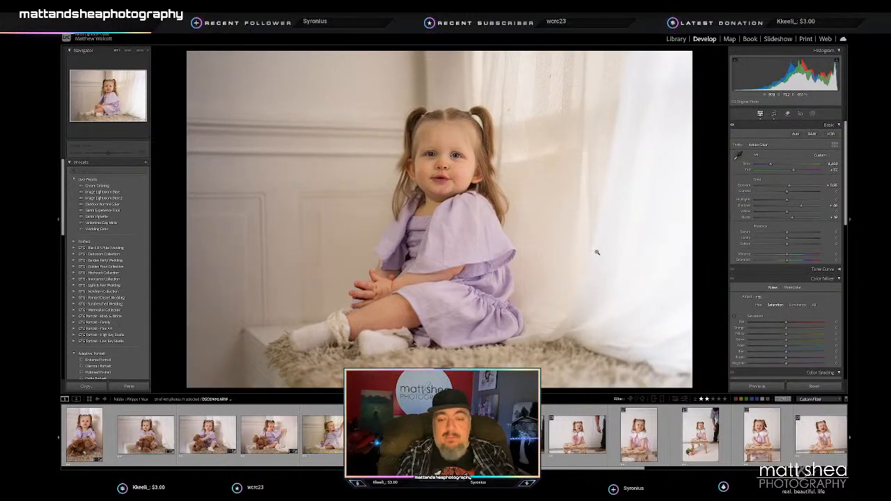
# - Crop the laughing toddler at the wooden bench to a vertical frame centered on her, and straighten the photo slightly
pyautogui.press('Right')
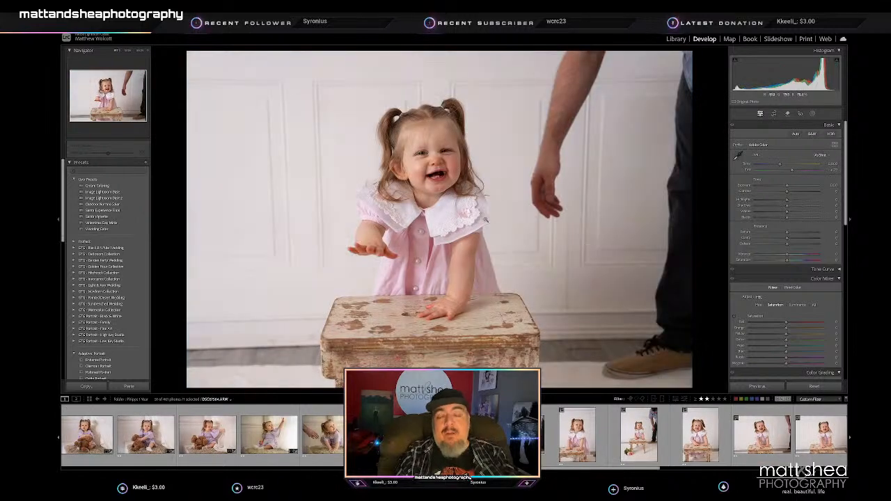
pyautogui.click(774, 115)
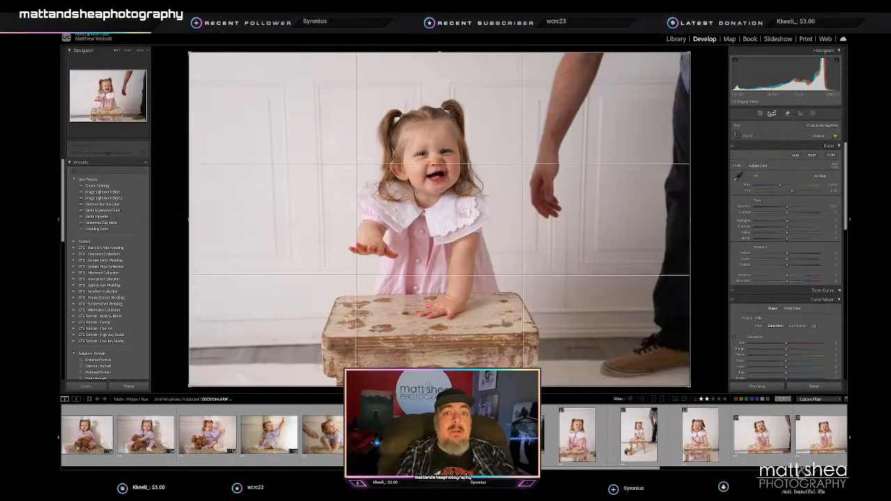
pyautogui.press('x')
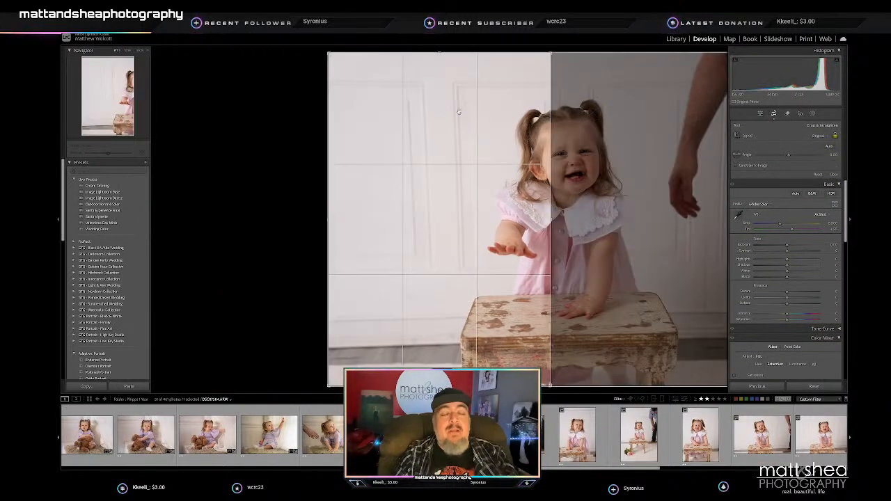
pyautogui.moveTo(462, 121); pyautogui.dragTo(334, 121)
pyautogui.moveTo(586, 105); pyautogui.dragTo(584, 116)
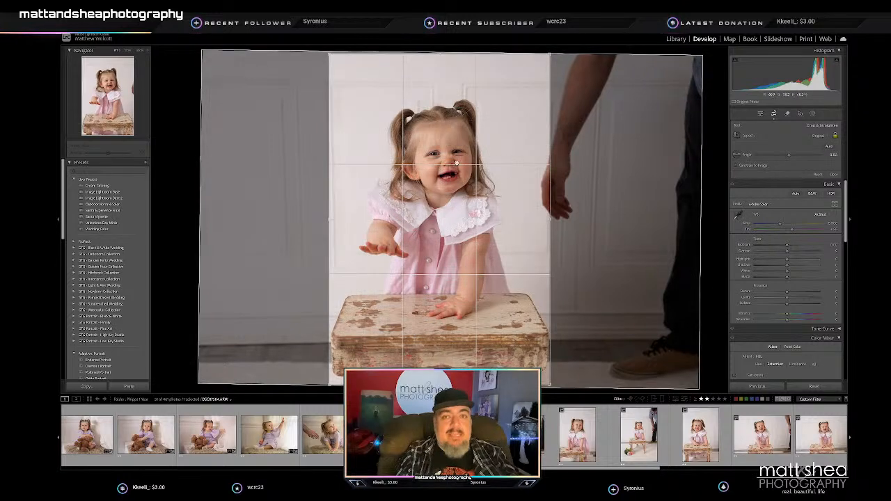
pyautogui.press('Return')
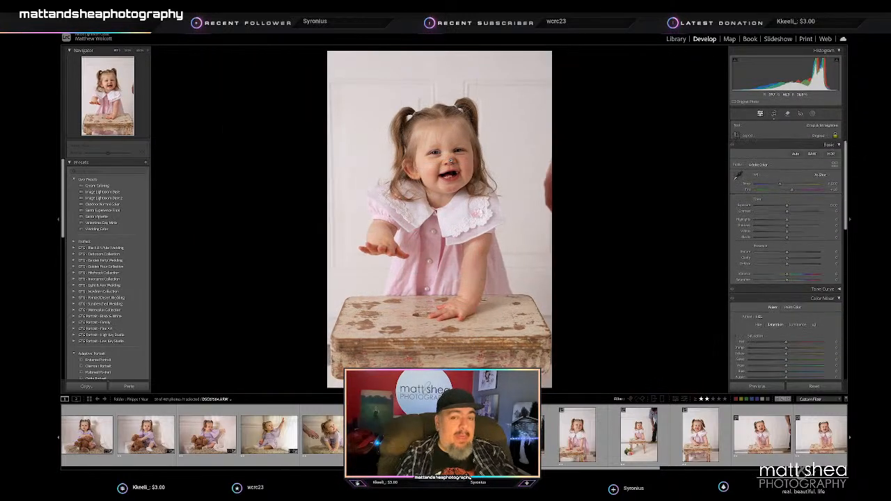
# - Crop the portrait of the toddler with both hands together on the bench to a vertical frame that excludes the adult
pyautogui.press('Right')
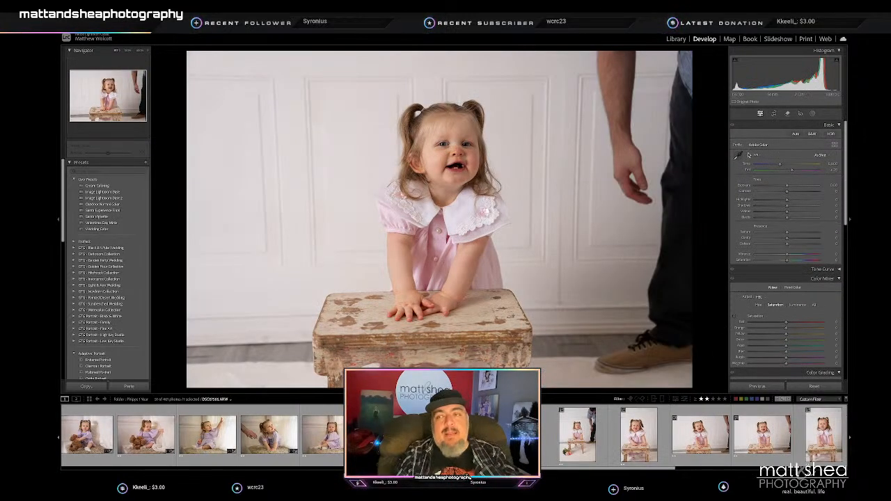
pyautogui.click(773, 113)
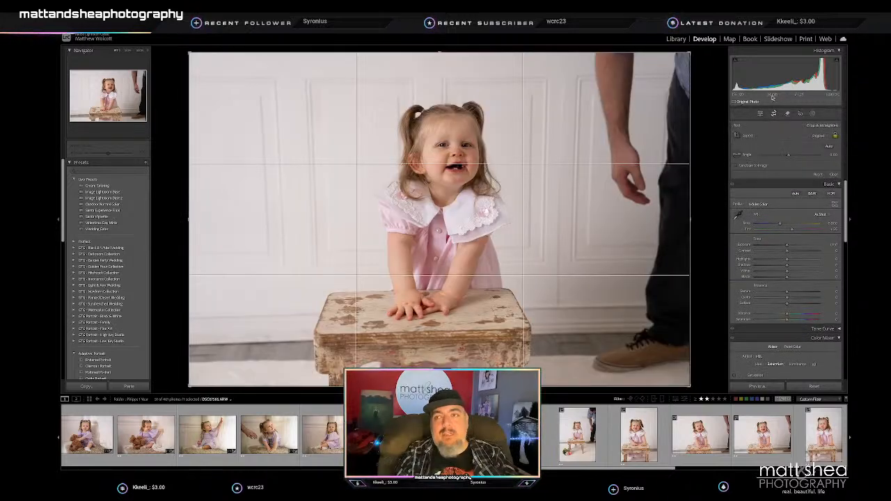
pyautogui.press('Return')
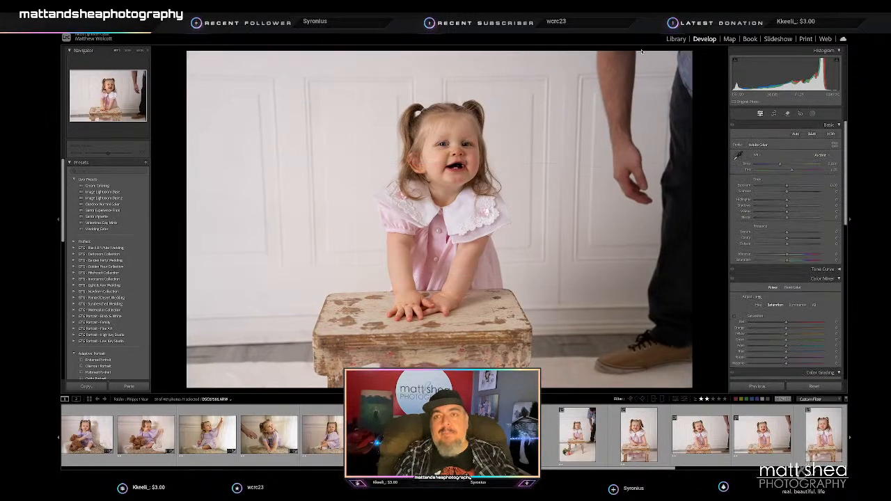
pyautogui.click(773, 113)
pyautogui.press('x')
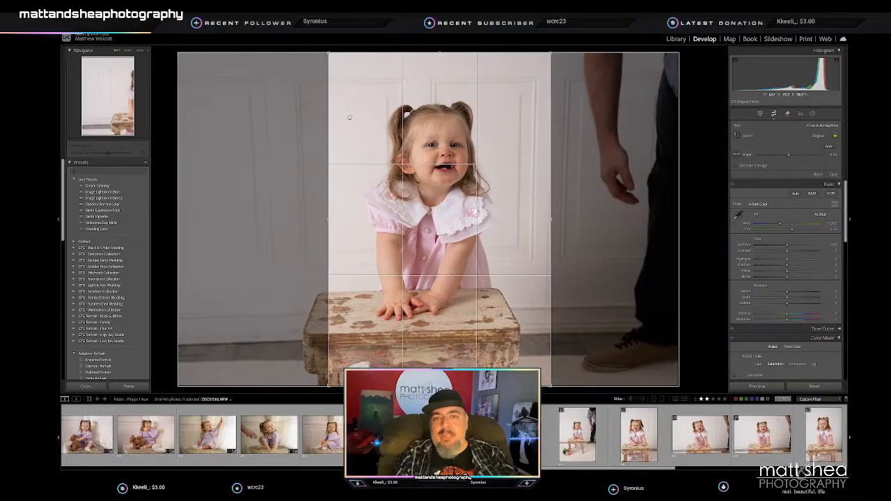
pyautogui.press('Return')
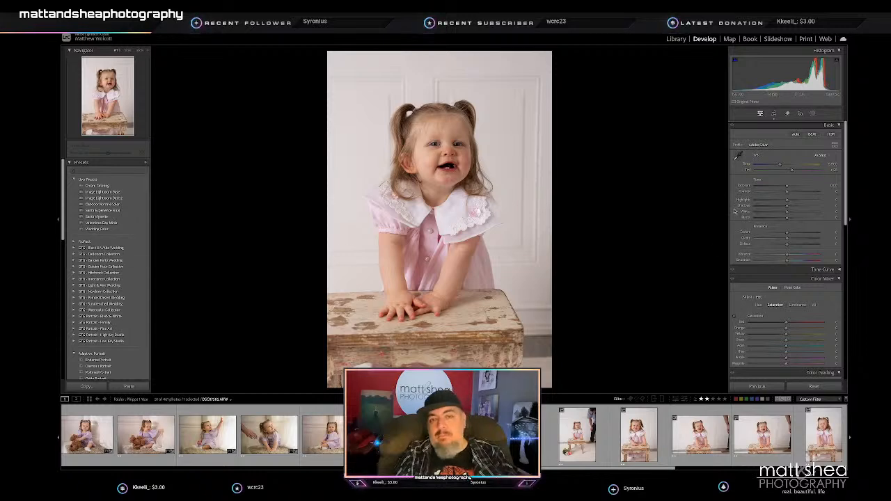
# - Tighten the vertical crop of the toddler with both hands together on the bench and reposition her slightly lower
pyautogui.press('r')
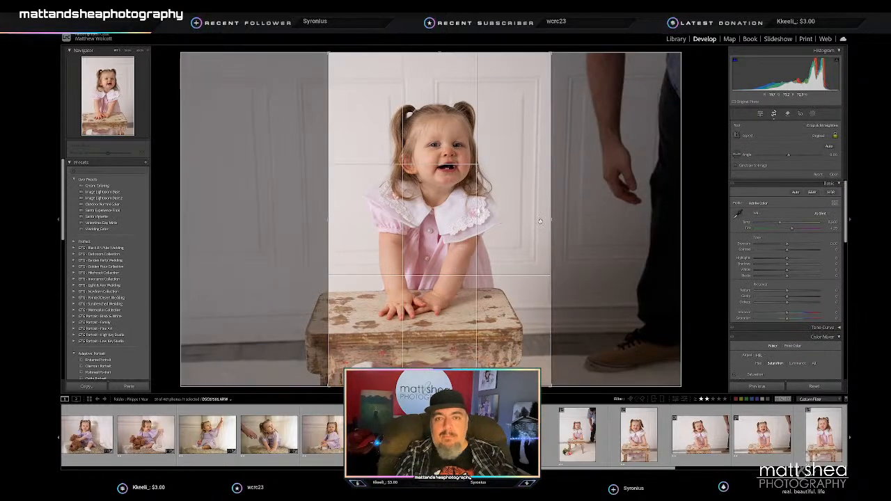
pyautogui.moveTo(552, 220); pyautogui.dragTo(546, 220)
pyautogui.moveTo(454, 226); pyautogui.dragTo(454, 231)
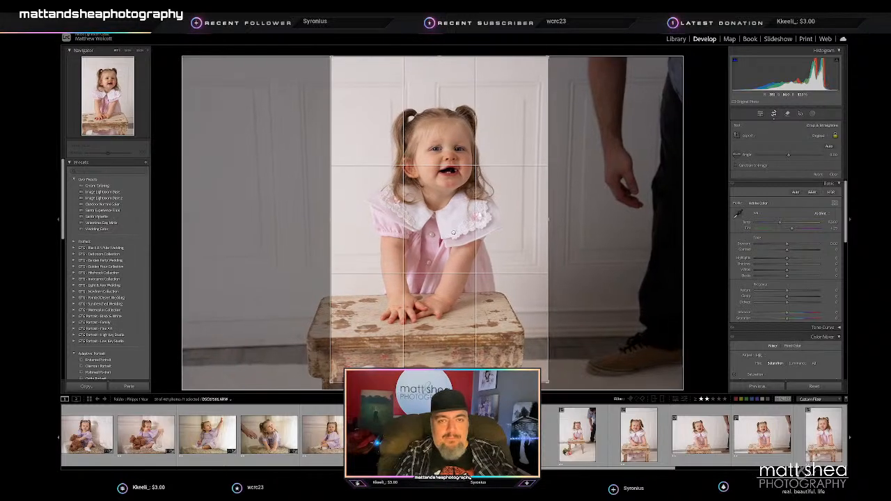
pyautogui.press('Return')
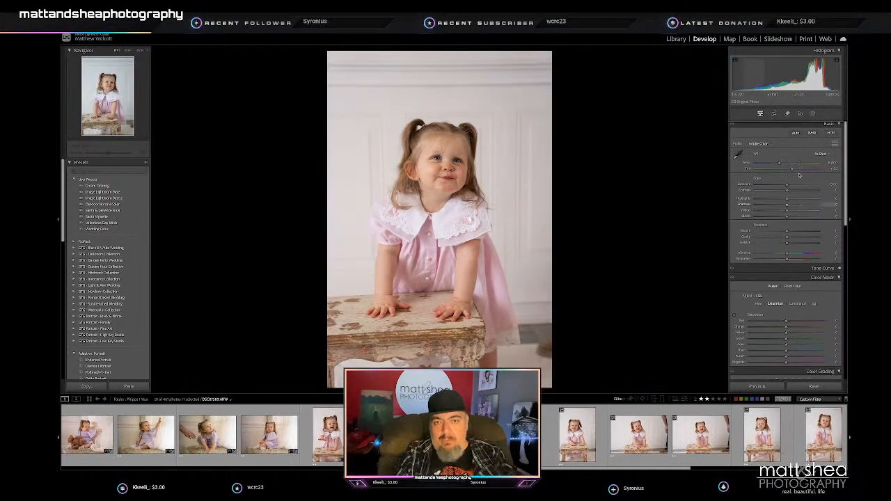
# - Crop the vertical portrait of the toddler leaning on the bench and looking up tighter, and center her in the frame
pyautogui.click(773, 115)
pyautogui.moveTo(439, 48); pyautogui.dragTo(439, 70)
pyautogui.moveTo(436, 164); pyautogui.dragTo(431, 176)
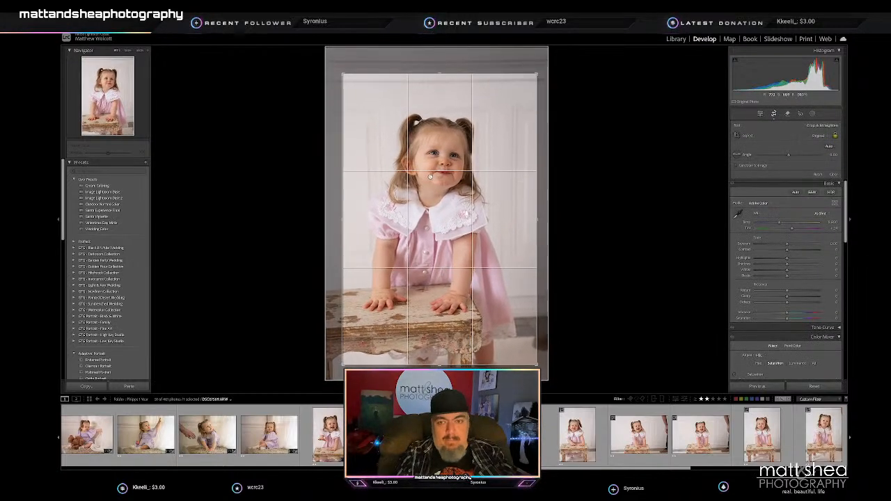
pyautogui.press('Return')
# - Tighten the crop on the pouting toddler behind the bench with flowers, trimming the adult at the side and re-centering her
pyautogui.press('Right')
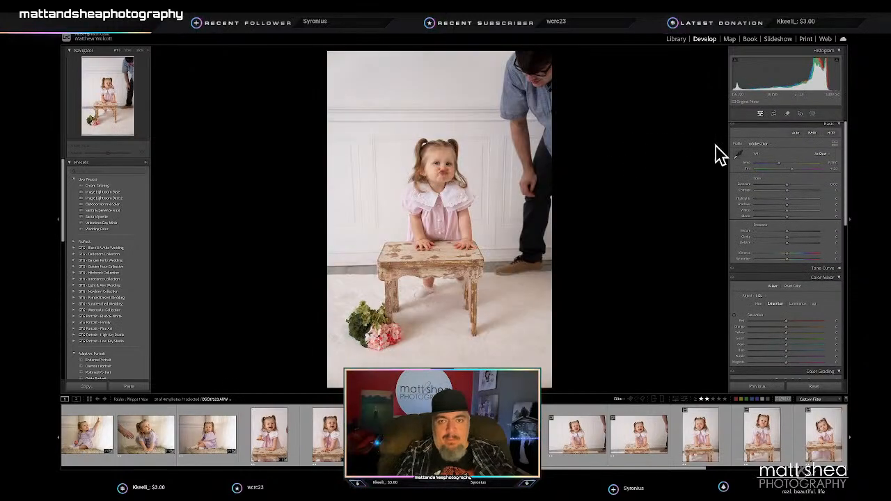
pyautogui.click(773, 113)
pyautogui.moveTo(550, 53); pyautogui.dragTo(538, 72)
pyautogui.moveTo(429, 178); pyautogui.dragTo(421, 188)
pyautogui.press('Return')
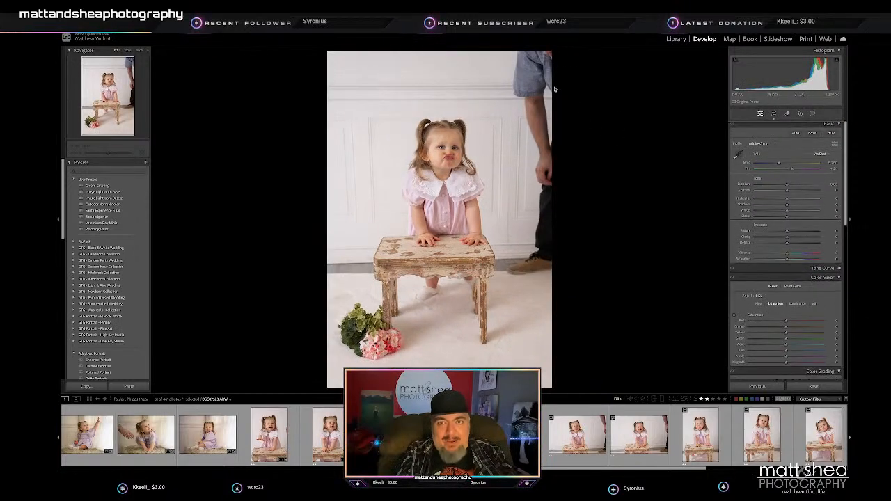
# - Crop the vertical portrait of the grinning toddler at the bench tighter and center her, with her head slightly lower in the frame
pyautogui.press('Right')
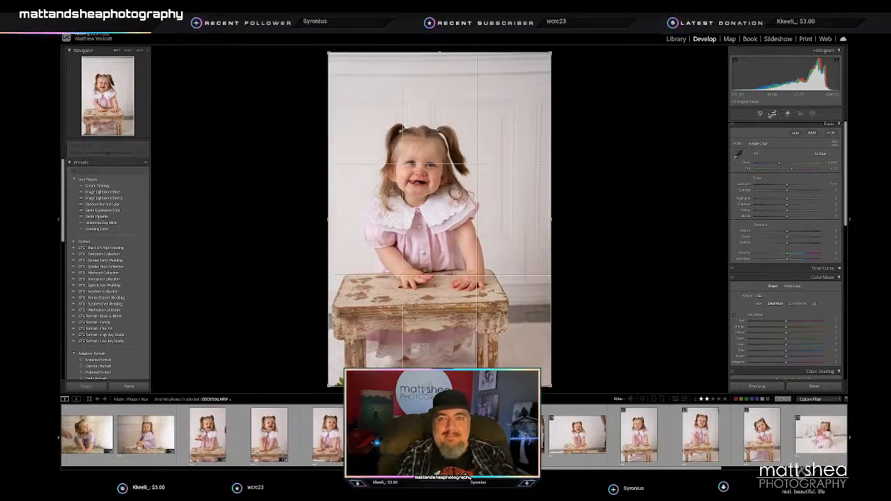
pyautogui.click(774, 114)
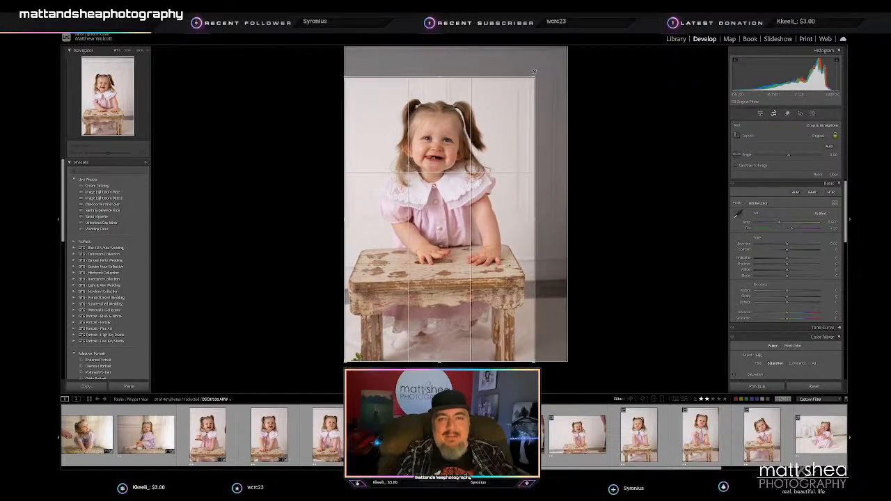
pyautogui.moveTo(445, 157)
pyautogui.mouseDown()
pyautogui.moveTo(444, 188)
pyautogui.moveTo(444, 167)
pyautogui.mouseUp()
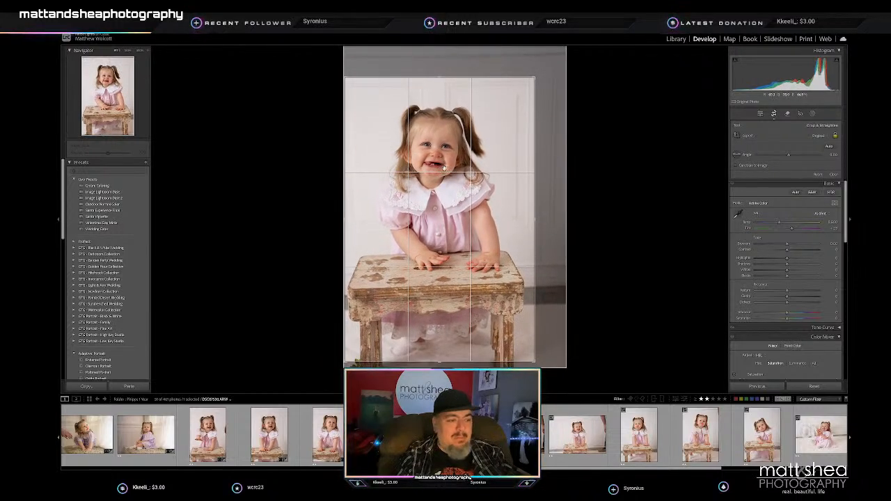
pyautogui.press('Return')
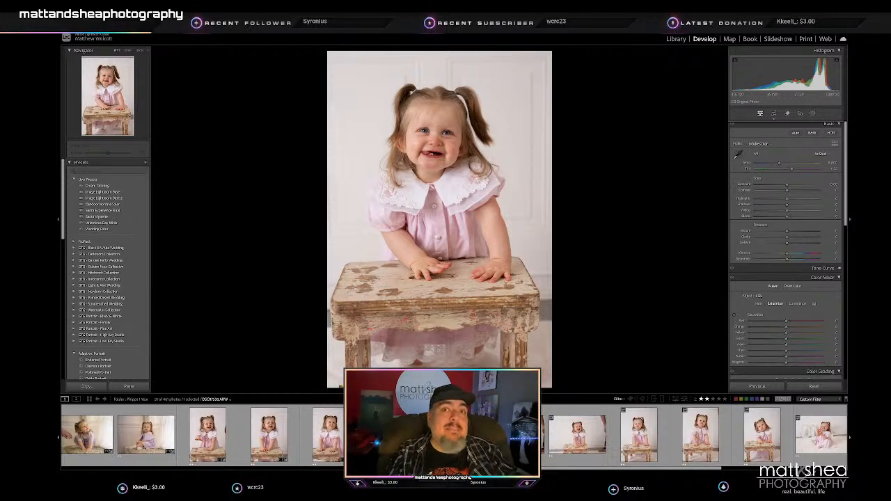
# - Crop the horizontal portrait of the laughing toddler tighter to exclude the adult and center her above the bench
pyautogui.press('Right')
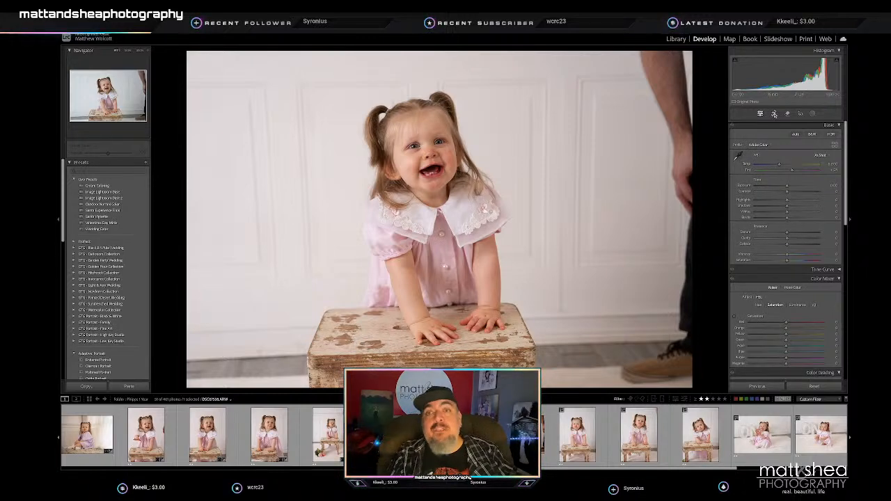
pyautogui.click(773, 114)
pyautogui.moveTo(708, 87); pyautogui.dragTo(708, 121)
pyautogui.moveTo(678, 61); pyautogui.dragTo(663, 70)
pyautogui.moveTo(447, 196); pyautogui.dragTo(446, 199)
pyautogui.press('Return')
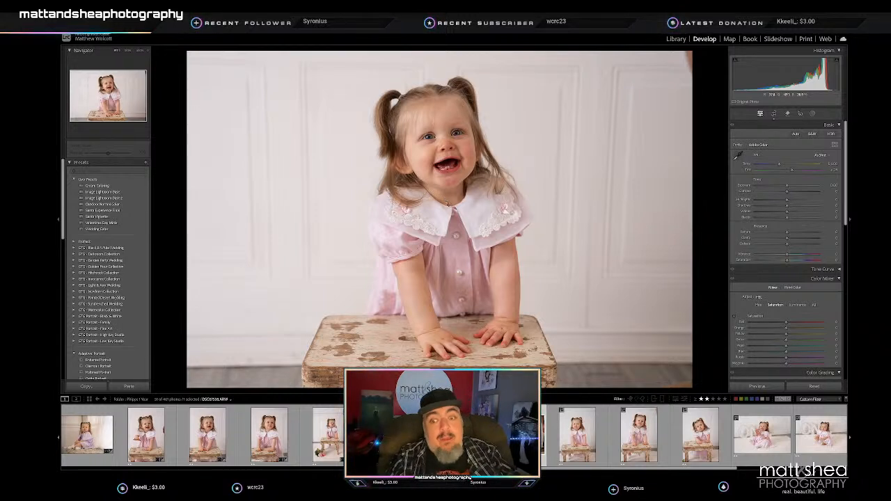
# - Tone the next horizontal toddler portrait by lowering the highlights and slightly reducing the shadows and whites
pyautogui.press('Right')
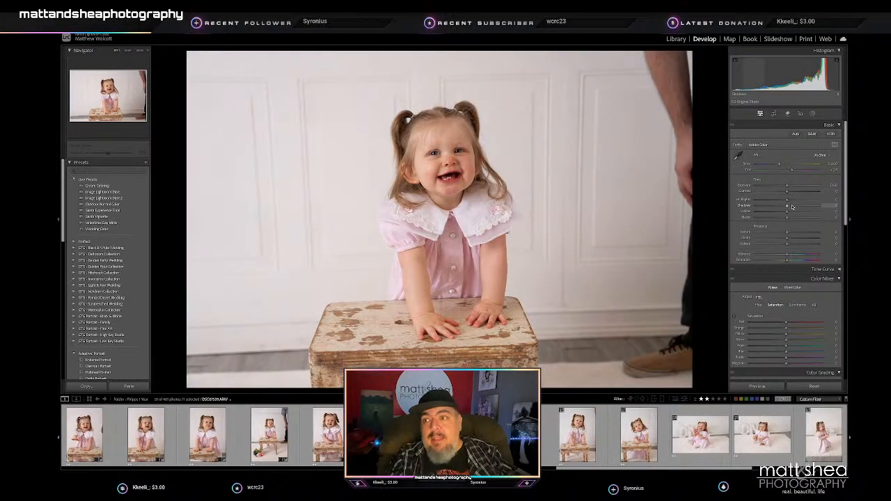
pyautogui.moveTo(795, 206); pyautogui.dragTo(772, 201)
pyautogui.click(760, 201)
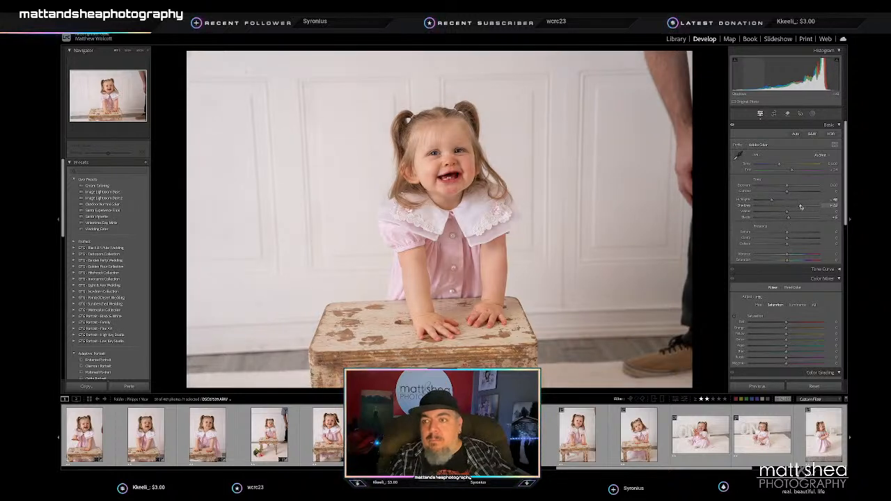
pyautogui.moveTo(791, 206); pyautogui.dragTo(783, 206)
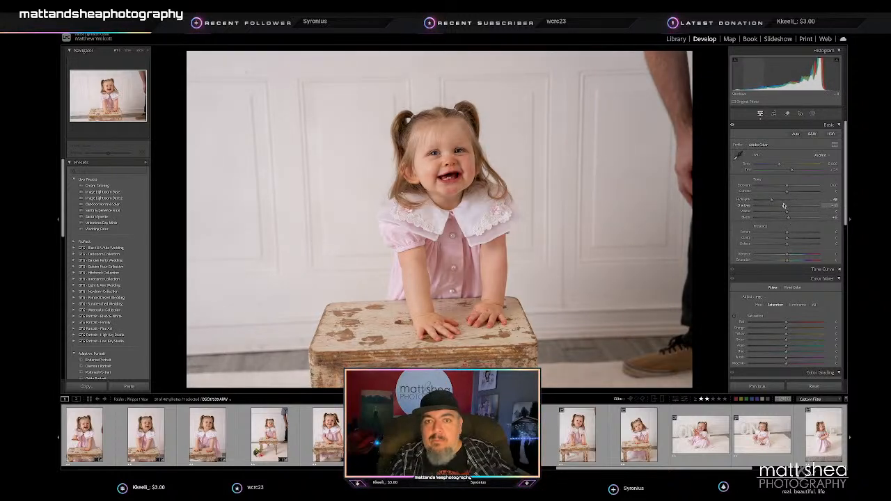
pyautogui.moveTo(787, 211)
pyautogui.mouseDown()
pyautogui.moveTo(800, 213)
pyautogui.moveTo(780, 212)
pyautogui.mouseUp()
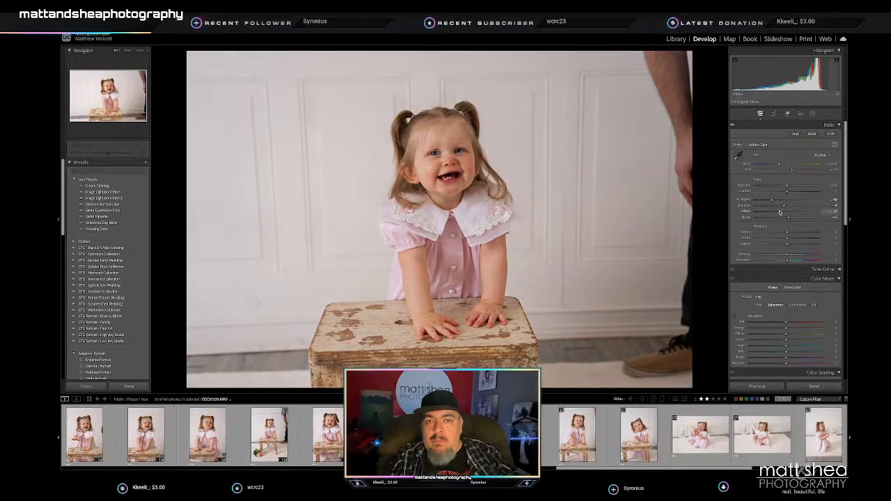
pyautogui.moveTo(783, 212); pyautogui.dragTo(786, 212)
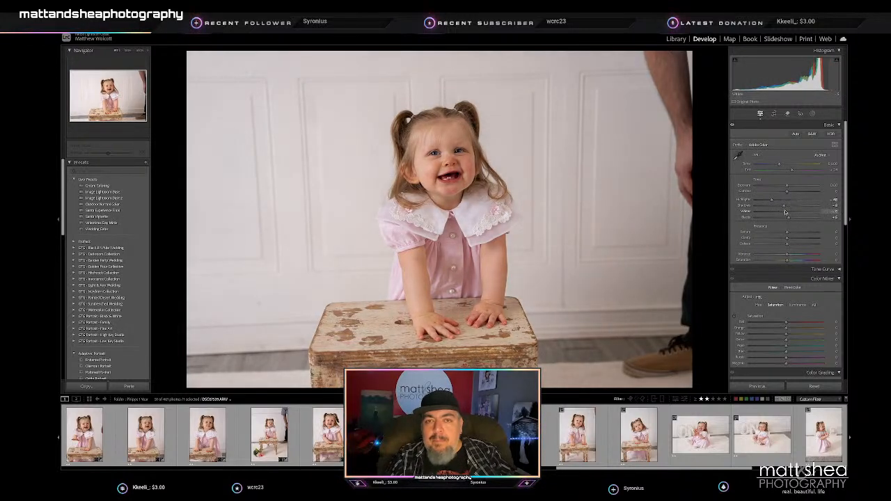
pyautogui.scroll(-1, 757, 265)
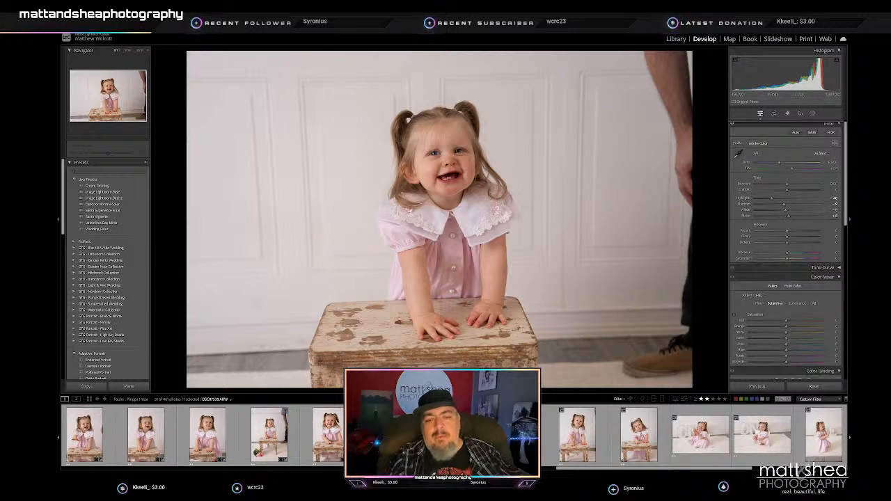
# - Sync the tone settings from this portrait to the neighbouring cropped portrait of the laughing toddler
pyautogui.press('Right')
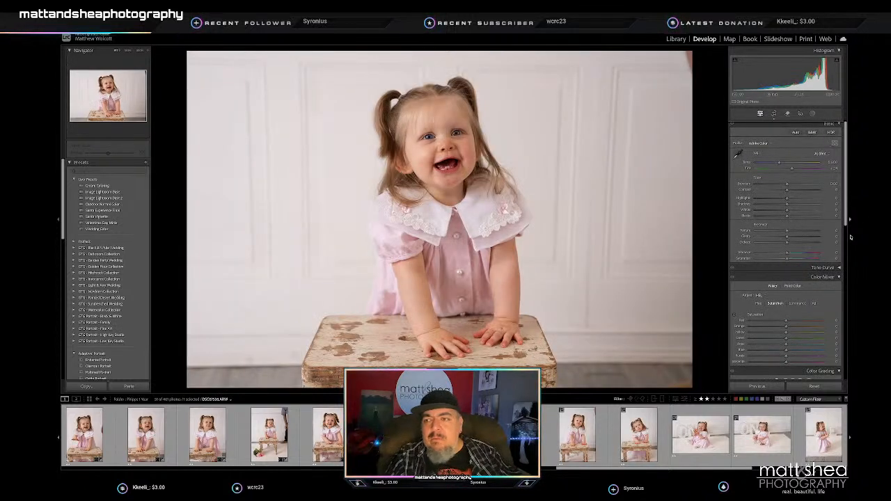
pyautogui.press('Right')
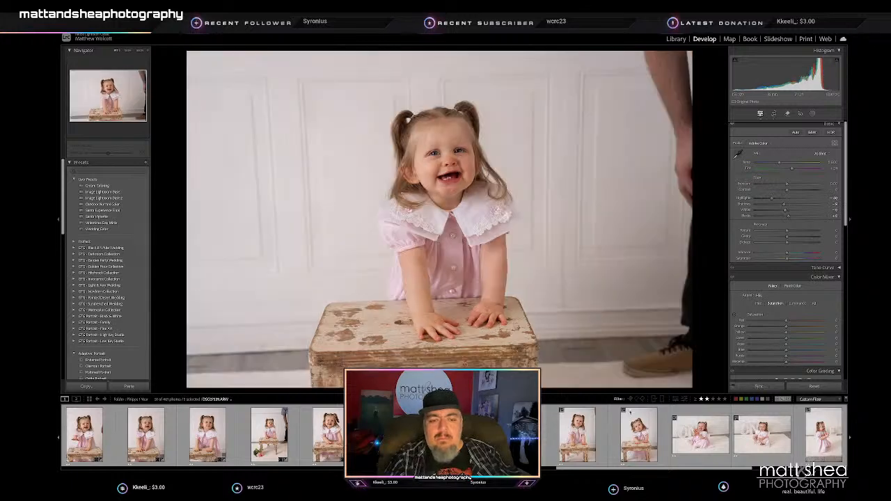
pyautogui.click(760, 387)
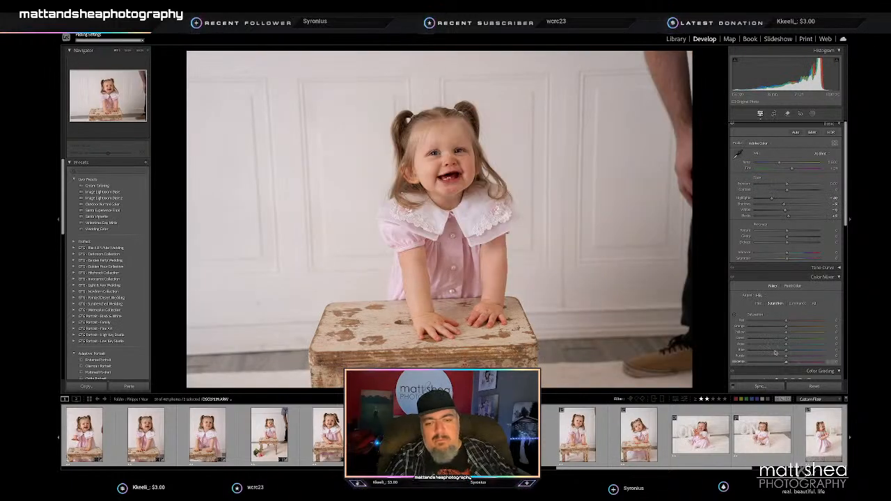
# - Straighten the horizontal portrait of the smiling toddler slightly and crop it tighter around her to exclude most of the adult
pyautogui.press('Right')
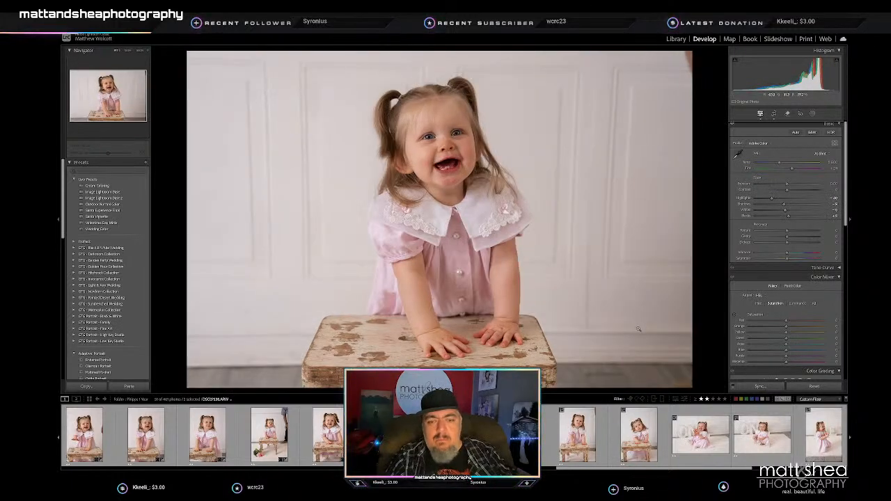
pyautogui.press('Right')
pyautogui.press('r')
pyautogui.moveTo(711, 97); pyautogui.dragTo(660, 64)
pyautogui.moveTo(473, 190); pyautogui.dragTo(458, 203)
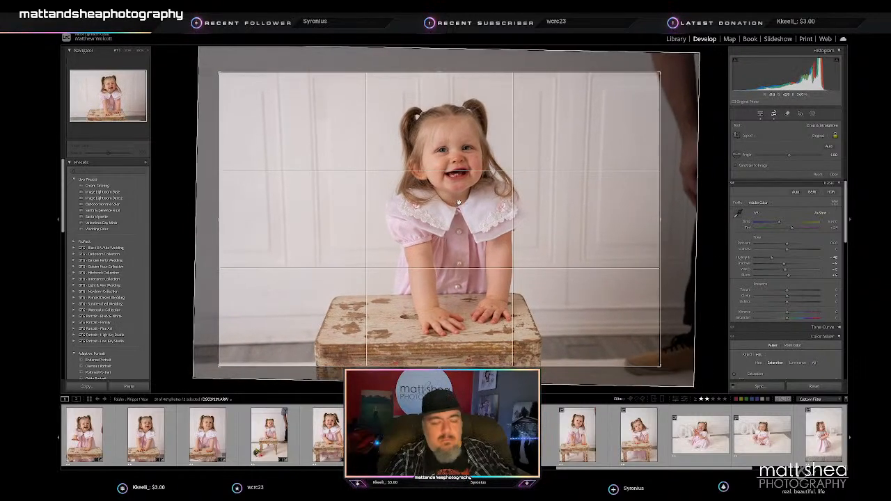
pyautogui.press('r')
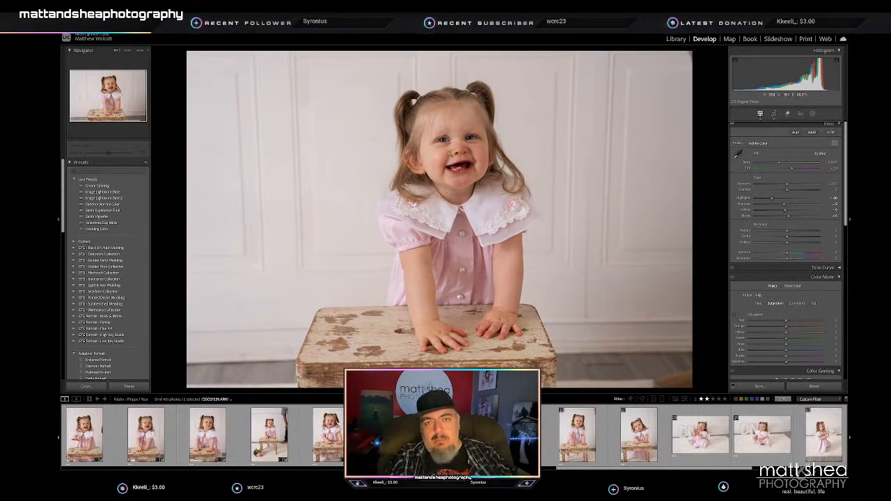
# - Cycle through the crop guide overlays on the smiling toddler portrait, including the diagonal, golden spiral and aspect ratio guides, ending on the thirds grid
pyautogui.click(773, 113)
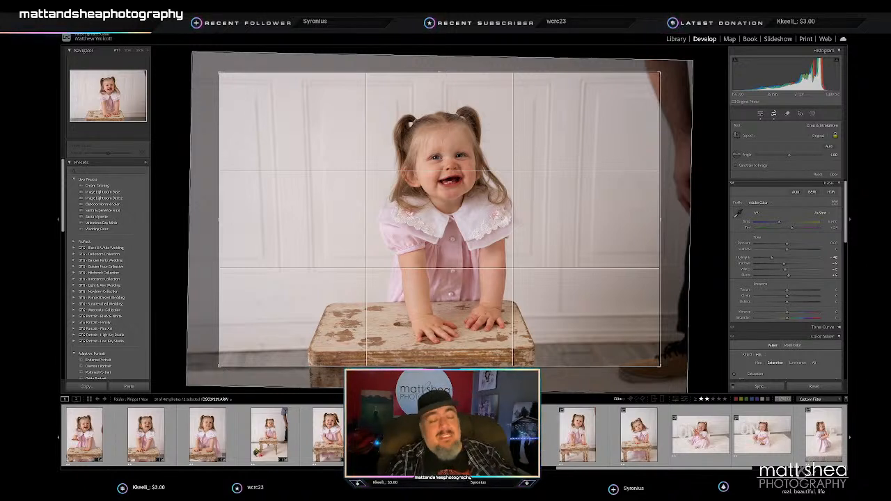
pyautogui.press('o')
pyautogui.press('o')
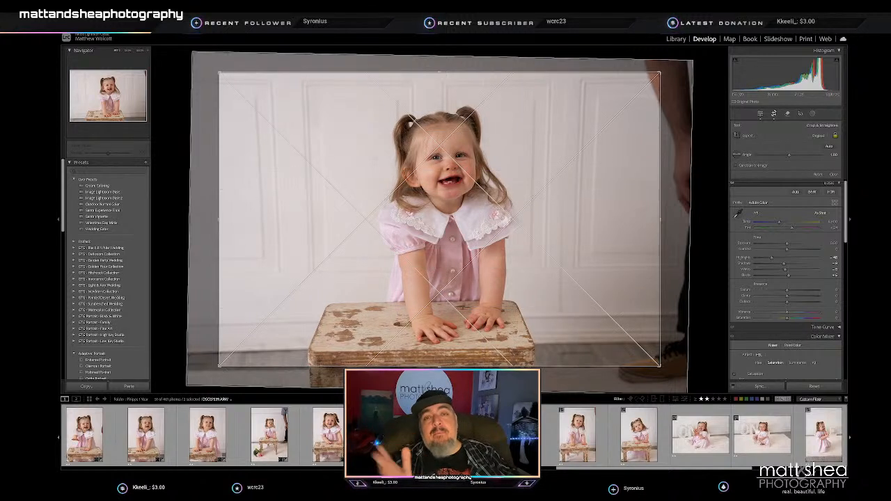
pyautogui.press('o')
pyautogui.press('o')
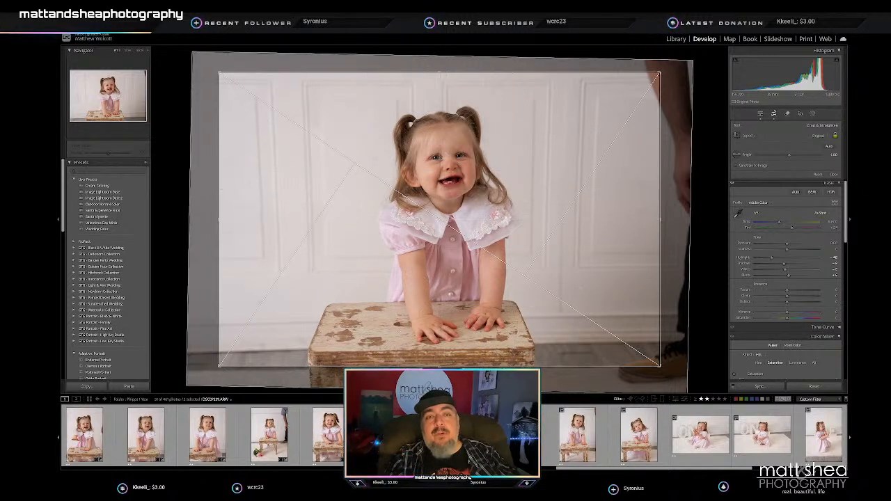
pyautogui.press('o')
pyautogui.press('o')
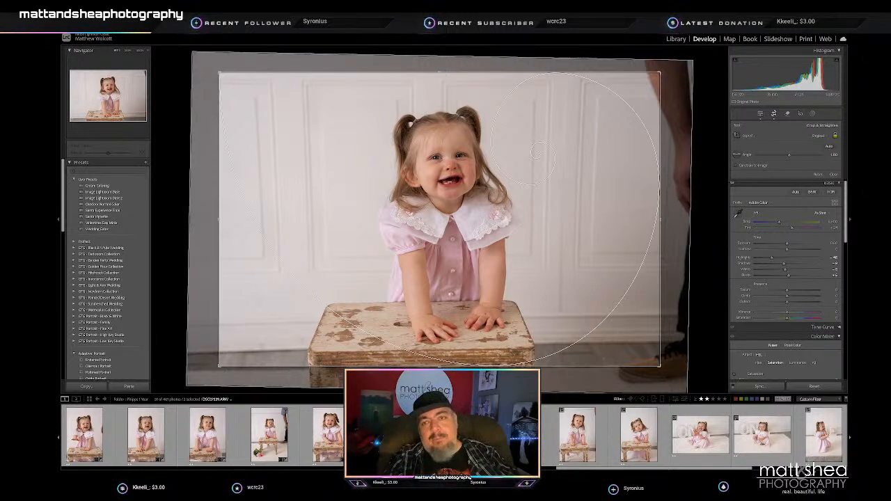
pyautogui.press('o')
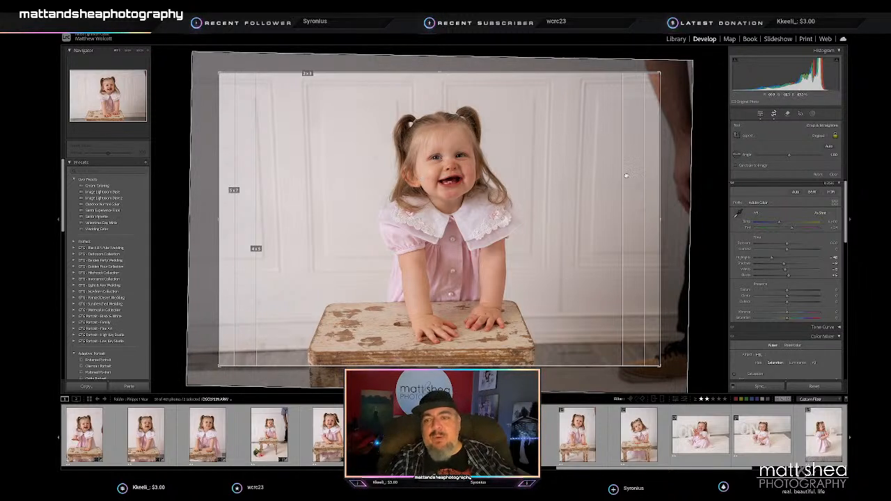
pyautogui.press('o')
pyautogui.press('o')
pyautogui.press('Return')
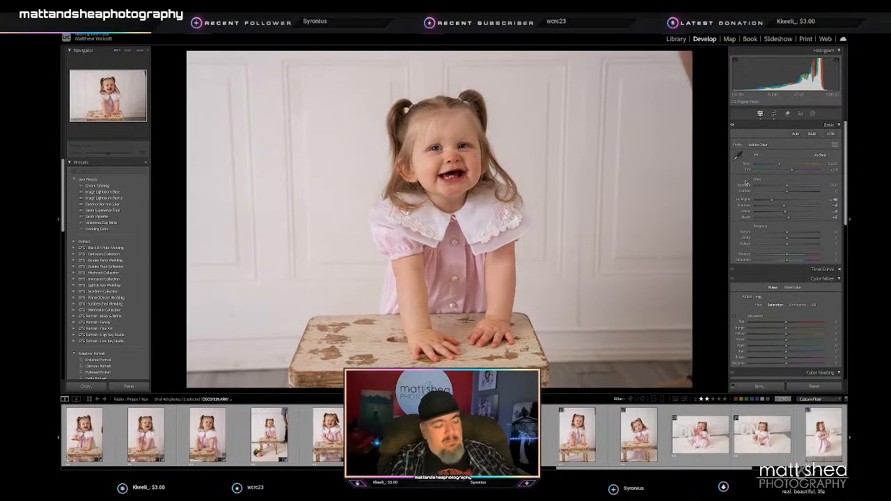
pyautogui.click(773, 114)
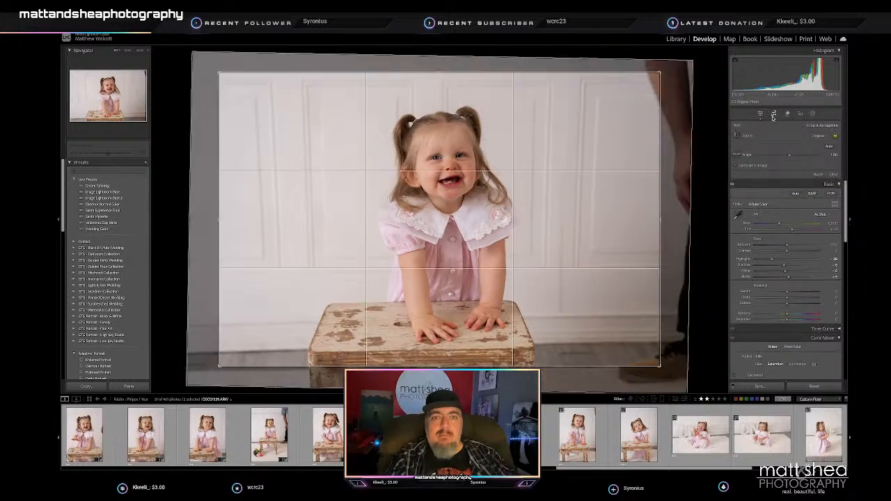
pyautogui.press('Return')
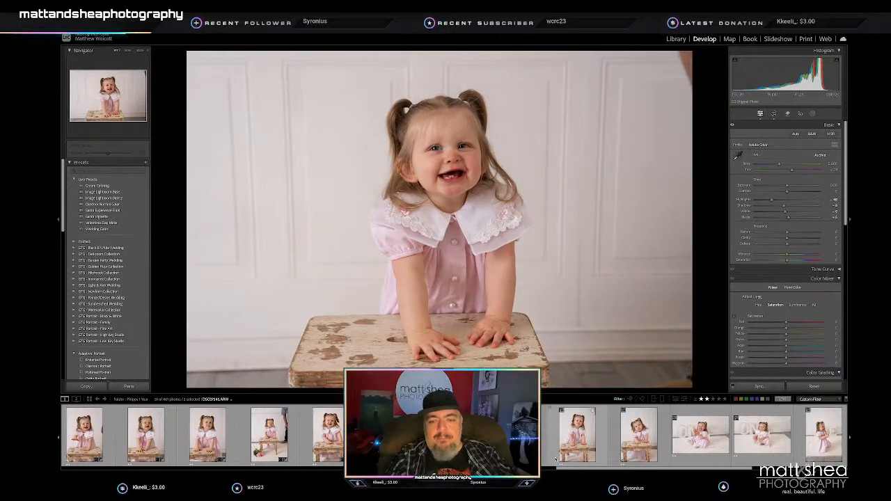
# - Select the following toddler portraits through the seated poses and sync the smiling portrait's tone settings to them
pyautogui.click(515, 435)
pyautogui.click(517, 435)
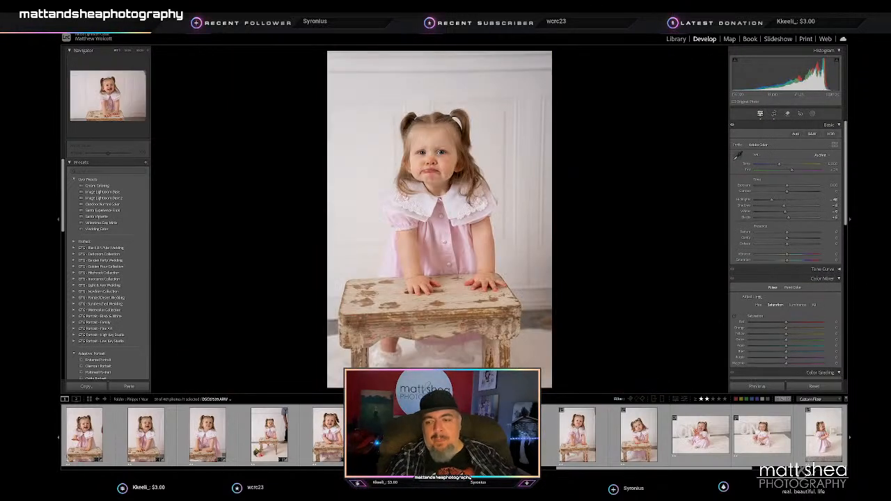
pyautogui.scroll(-5, 634, 438)
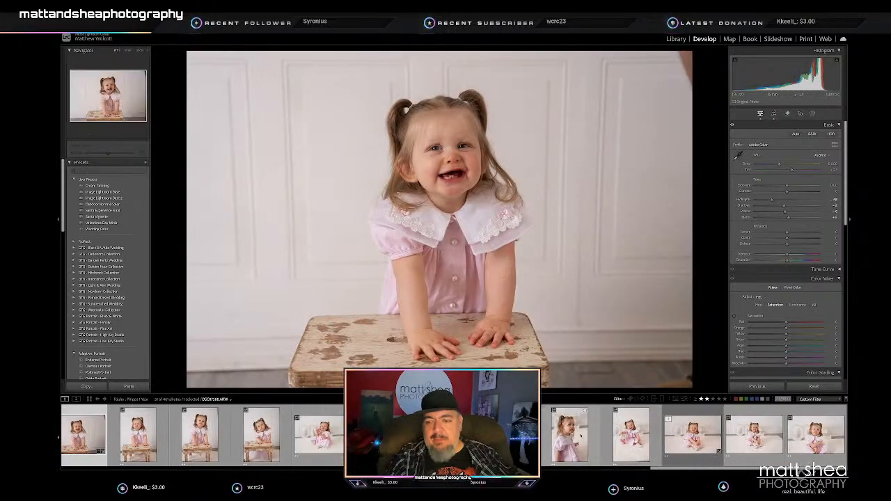
pyautogui.keyDown('shift'); pyautogui.click(821, 446); pyautogui.keyUp('shift')
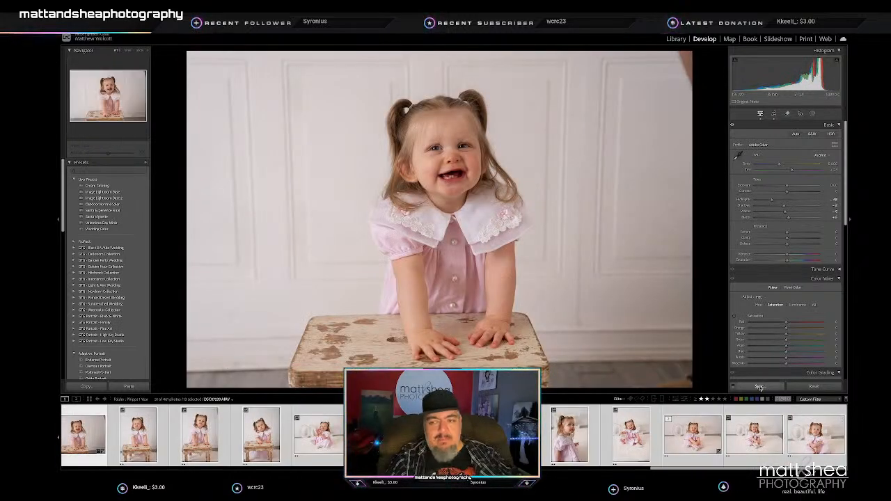
pyautogui.click(760, 387)
pyautogui.press('Return')
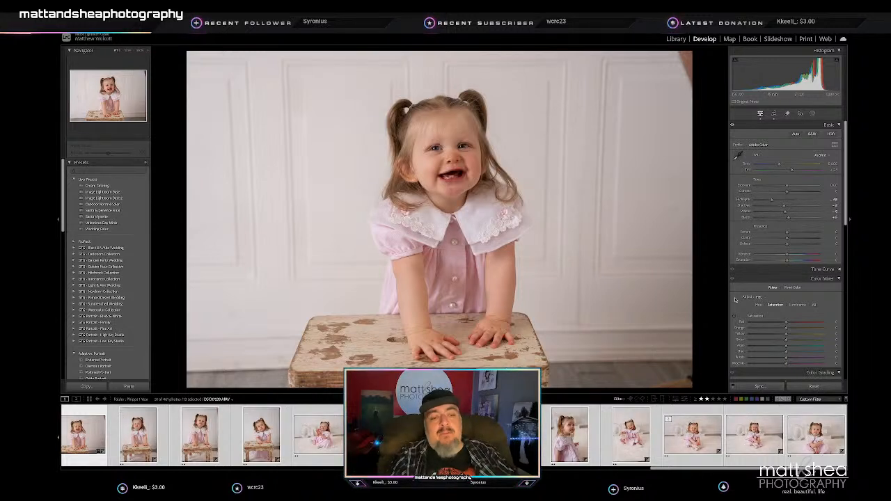
# - Crop the vertical portrait of the pouting toddler with both hands on the bench slightly tighter and reposition her in the frame
pyautogui.press('Right')
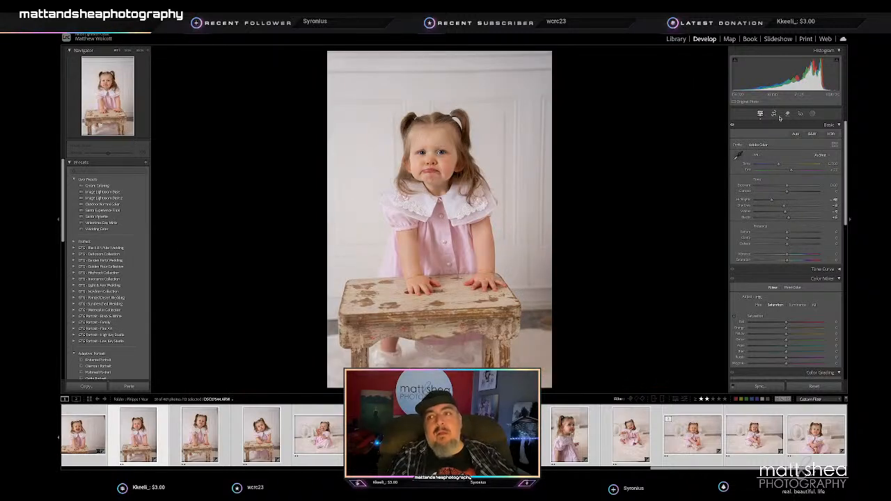
pyautogui.click(774, 115)
pyautogui.moveTo(438, 52); pyautogui.dragTo(439, 65)
pyautogui.moveTo(447, 142); pyautogui.dragTo(451, 141)
pyautogui.press('Return')
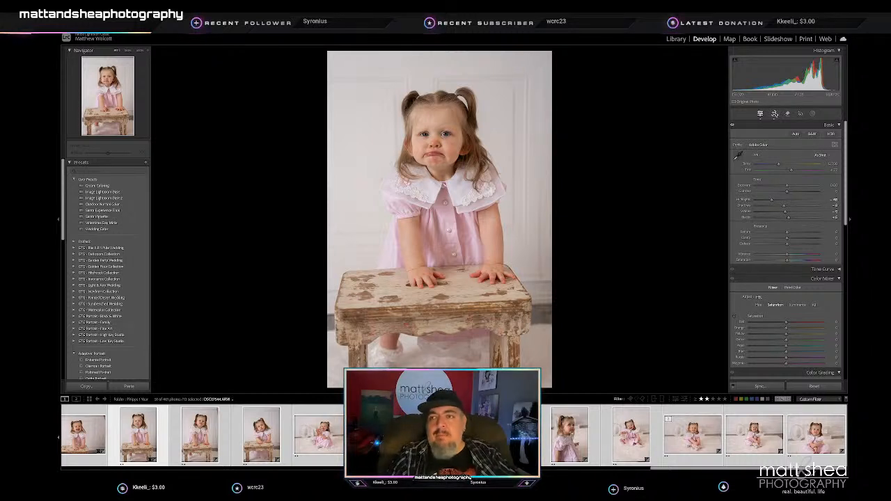
# - Crop the two vertical portraits of the pouting toddler with both hands on the bench slightly tighter, repositioning her in each frame
pyautogui.click(774, 114)
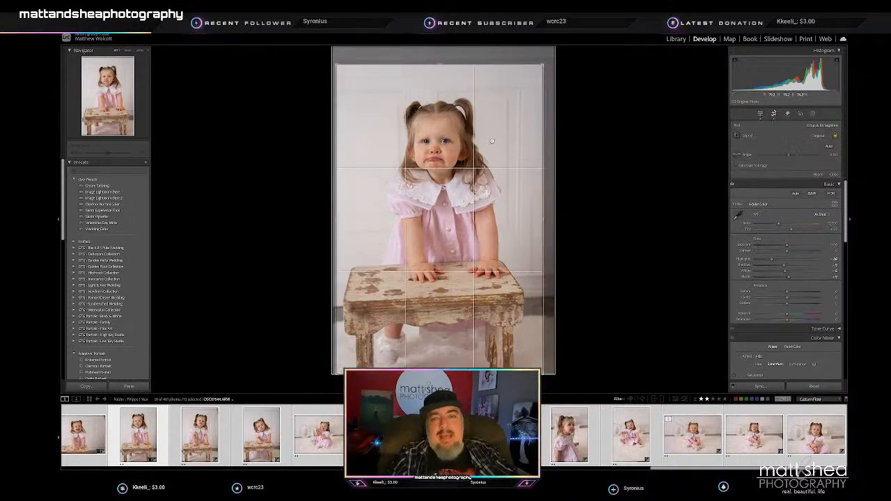
pyautogui.press('Return')
pyautogui.press('Right')
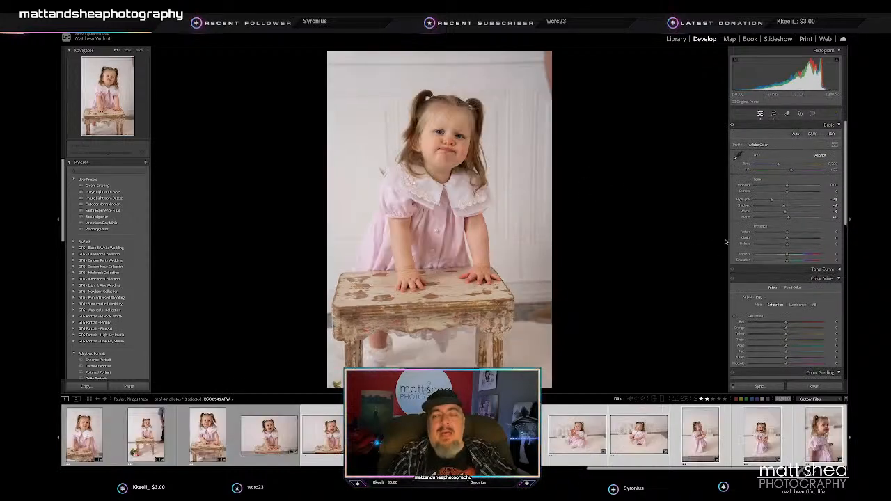
pyautogui.click(773, 114)
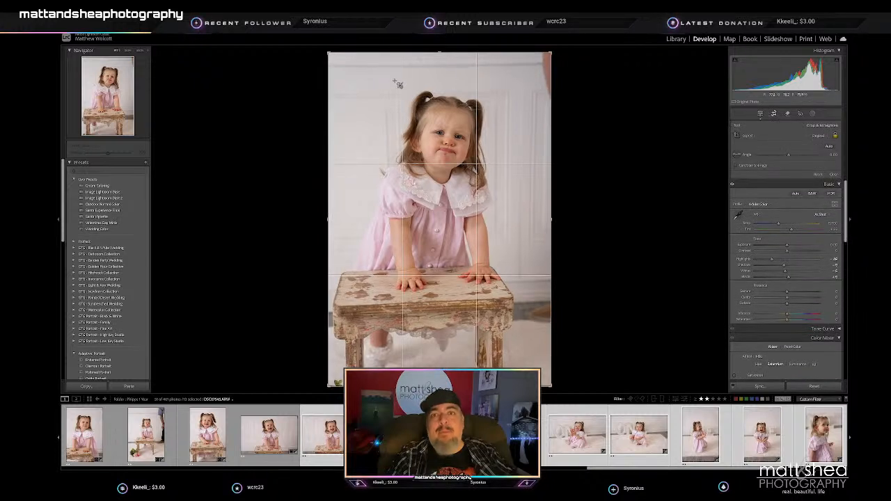
pyautogui.moveTo(430, 53); pyautogui.dragTo(429, 65)
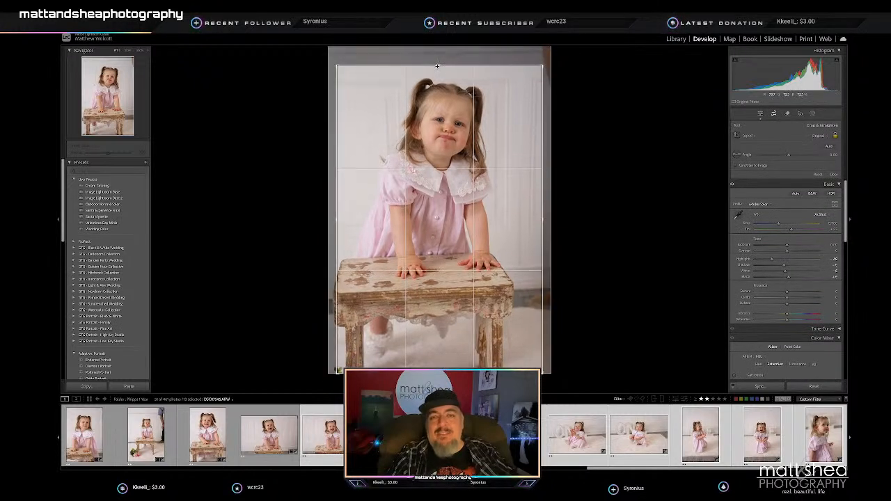
pyautogui.press('Return')
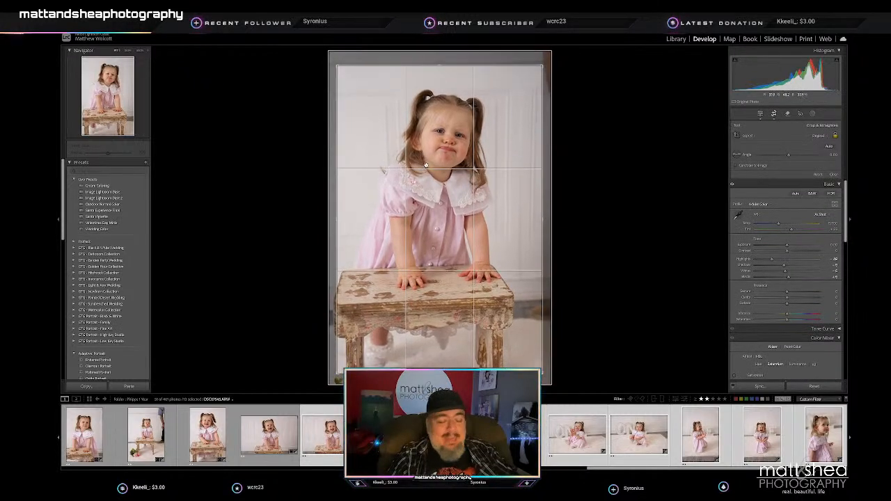
# - Crop the portrait of the toddler tilting her head over the bench much tighter, excluding the bench legs, and reposition her in the frame
pyautogui.press('Right')
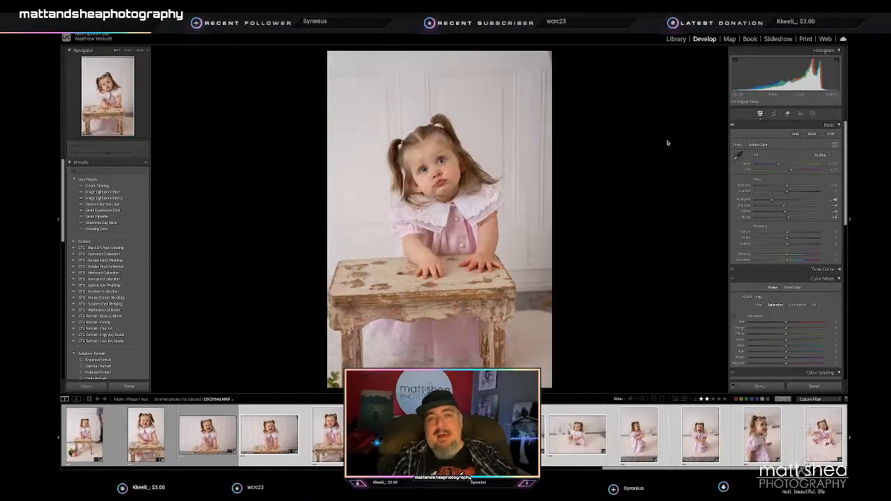
pyautogui.click(774, 114)
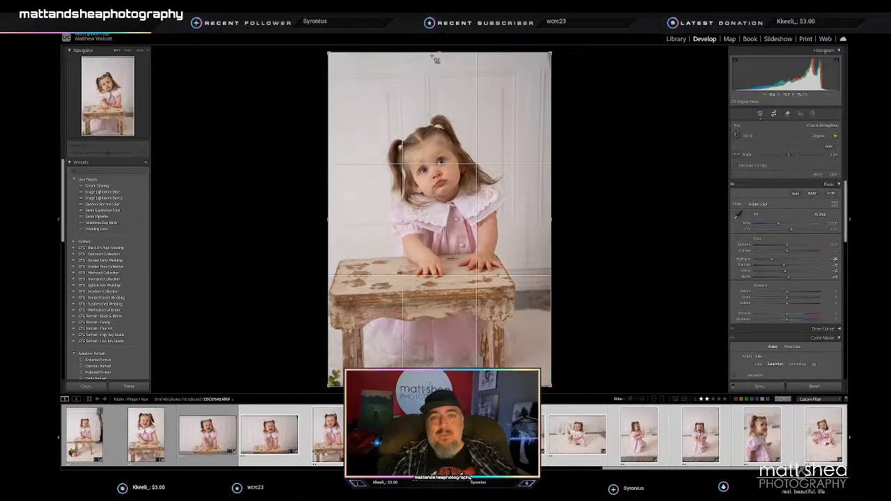
pyautogui.moveTo(438, 47); pyautogui.dragTo(441, 102)
pyautogui.moveTo(424, 187); pyautogui.dragTo(446, 239)
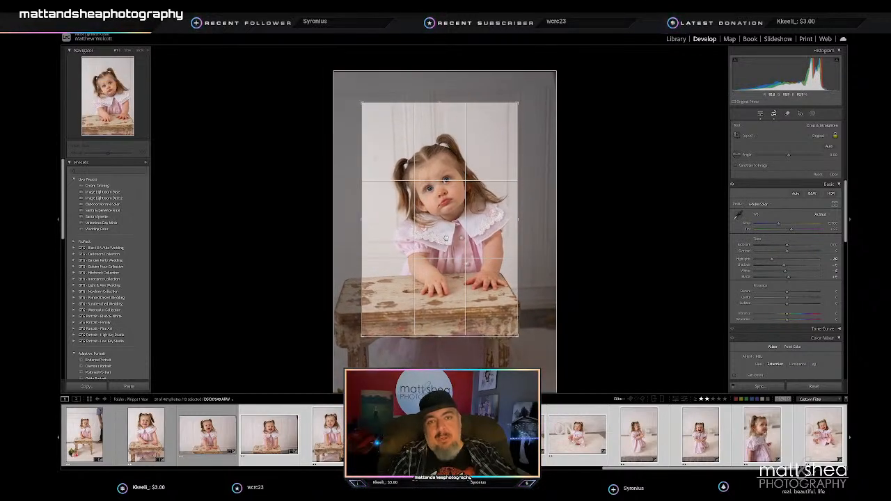
pyautogui.press('Return')
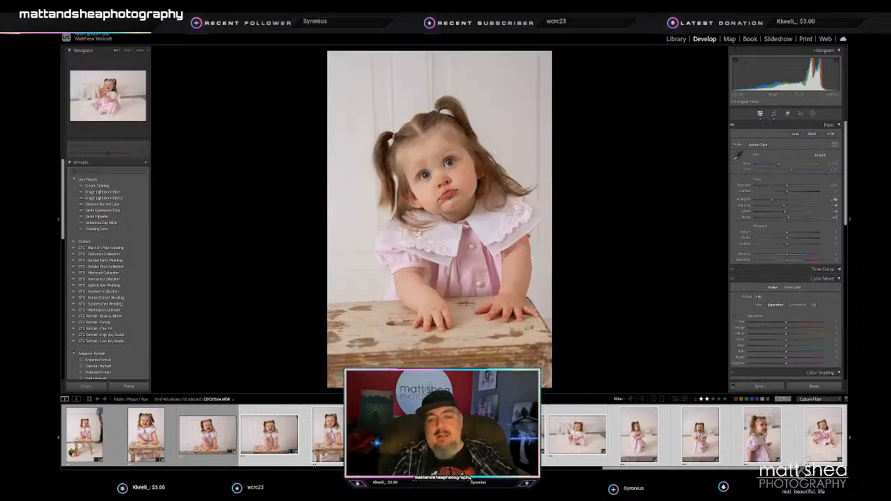
# - Straighten the horizontal portrait of the laughing toddler with raised hands so the floor line behind the ONE letters is level
pyautogui.press('Right')
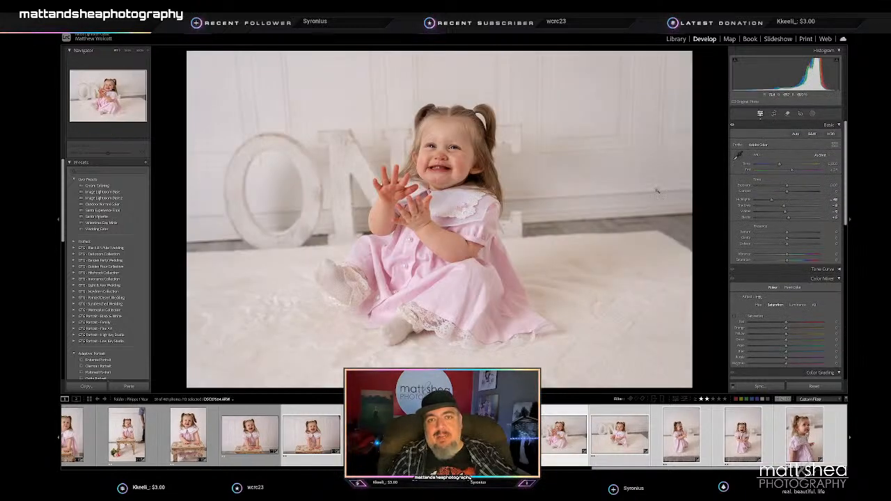
pyautogui.click(774, 113)
pyautogui.moveTo(712, 114); pyautogui.dragTo(715, 125)
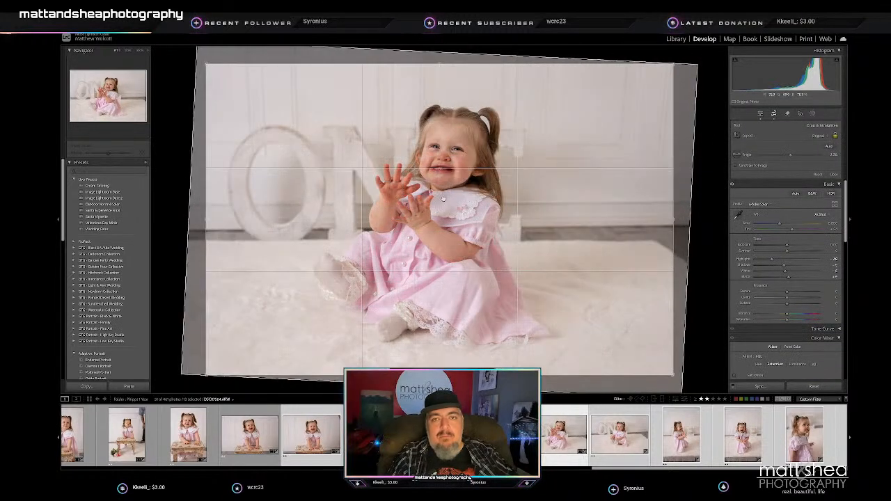
pyautogui.press('Return')
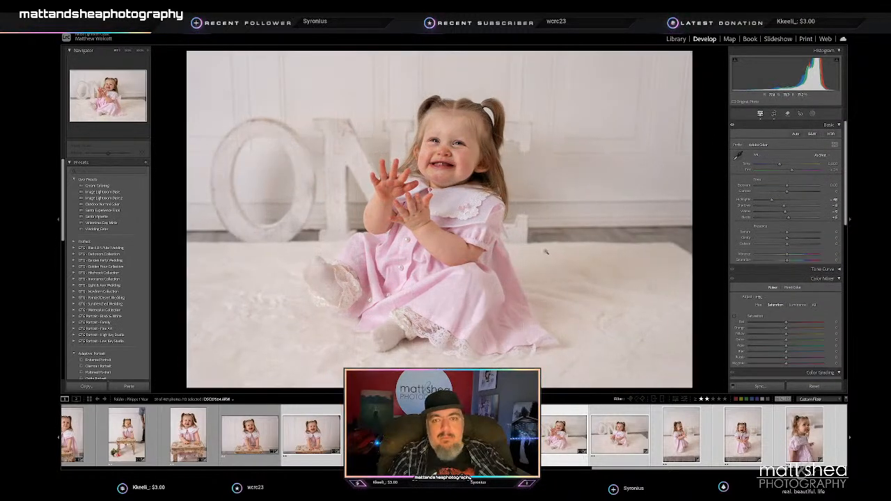
# - Straighten the horizontal portrait of the serious toddler holding her foot and crop it tighter around her
pyautogui.press('Right')
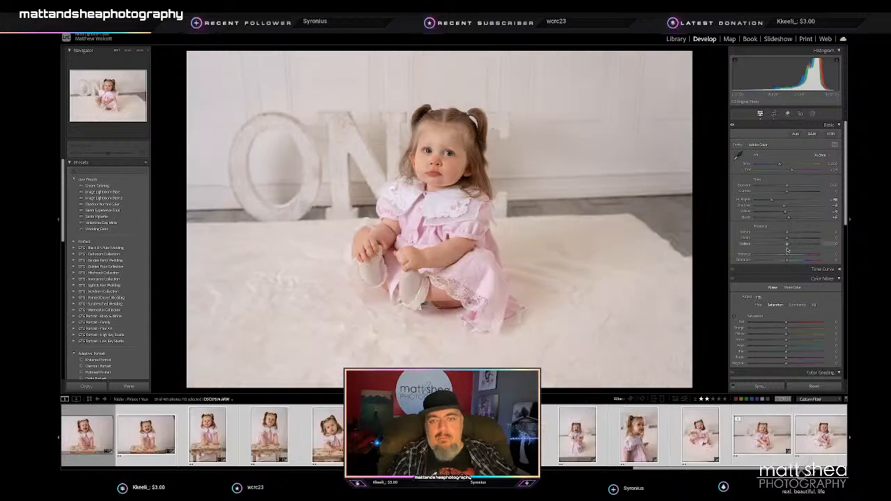
pyautogui.click(774, 114)
pyautogui.moveTo(715, 135); pyautogui.dragTo(714, 140)
pyautogui.moveTo(438, 380); pyautogui.dragTo(437, 365)
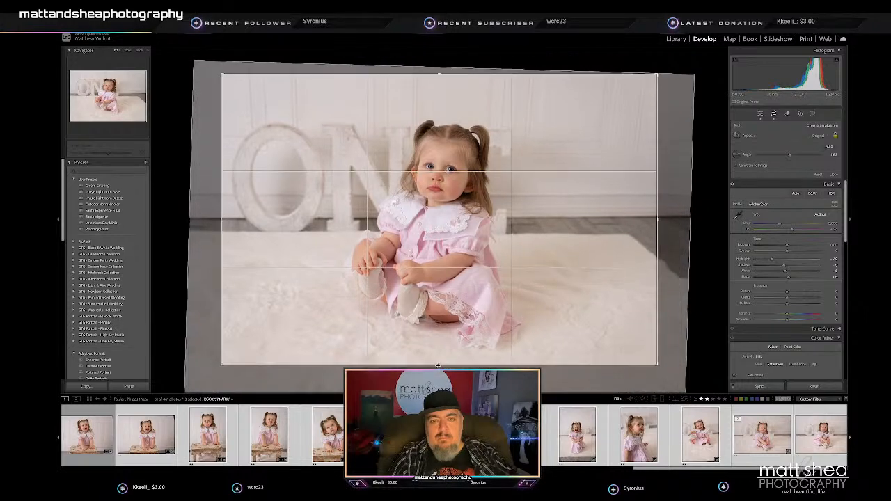
pyautogui.press('Return')
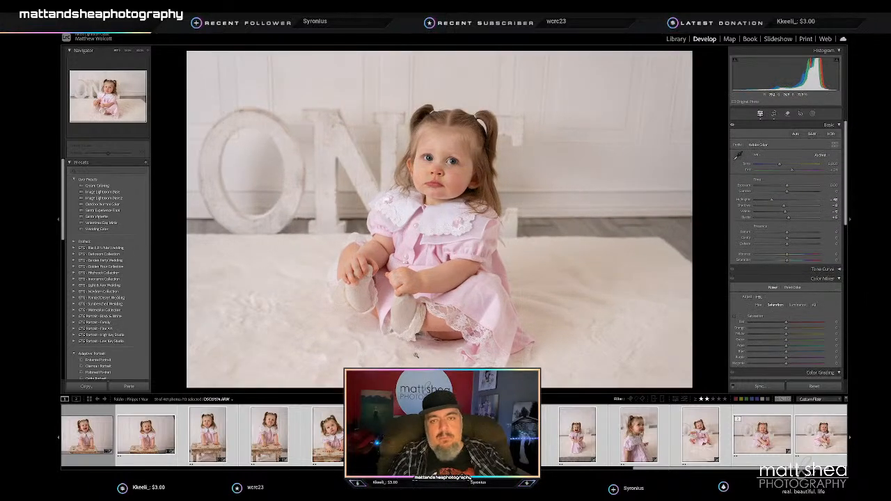
# - Lower the highlights and raise the shadows on the vertical portrait of the toddler kneeling sideways with clasped hands
pyautogui.press('Right')
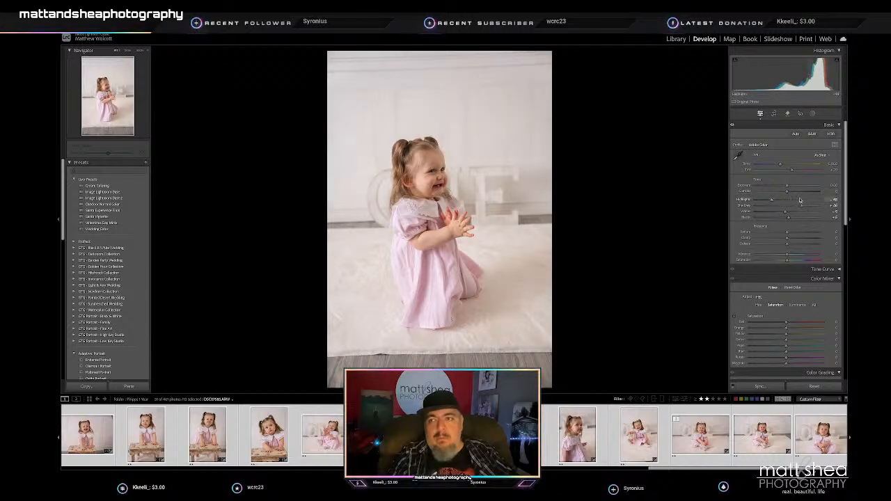
pyautogui.moveTo(767, 199); pyautogui.dragTo(761, 201)
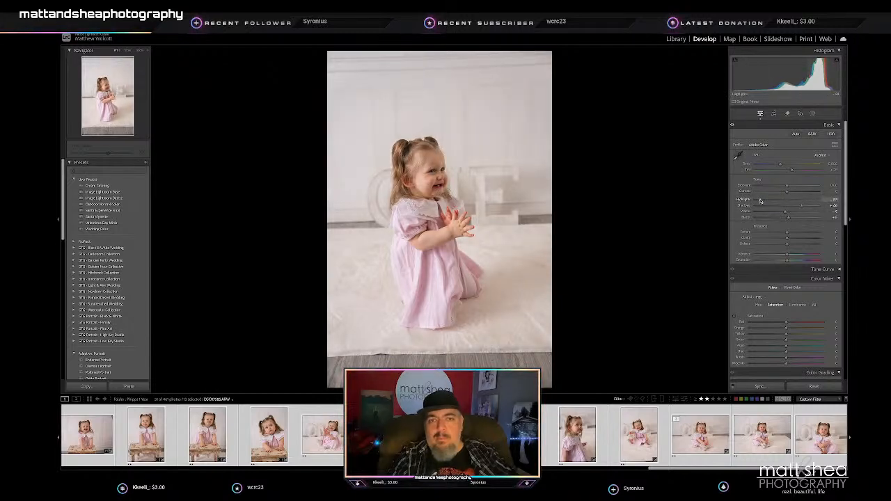
# - Straighten the sideways kneeling portrait and crop it tighter around the toddler, excluding the wooden floor in front of the rug
pyautogui.click(772, 115)
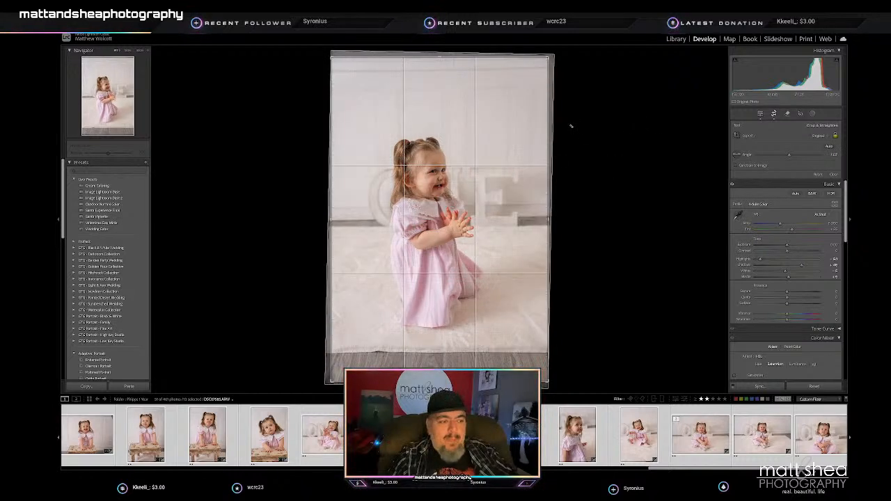
pyautogui.moveTo(440, 55); pyautogui.dragTo(438, 85)
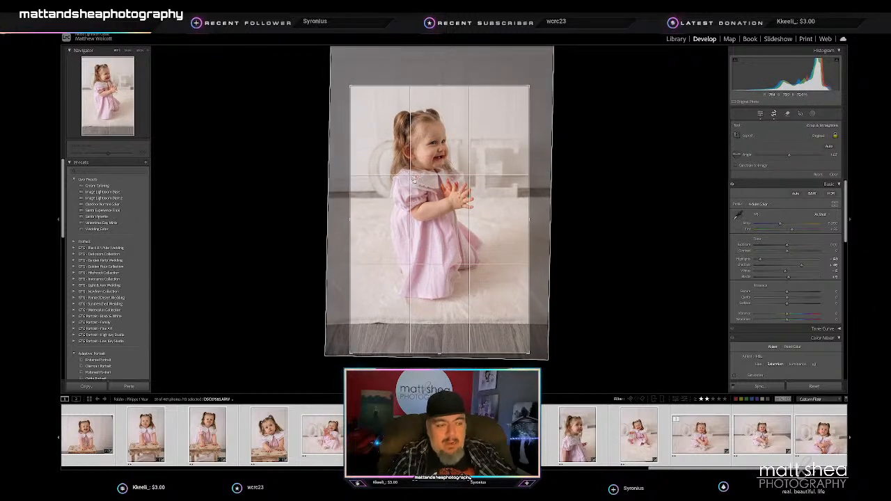
pyautogui.moveTo(413, 178); pyautogui.dragTo(427, 210)
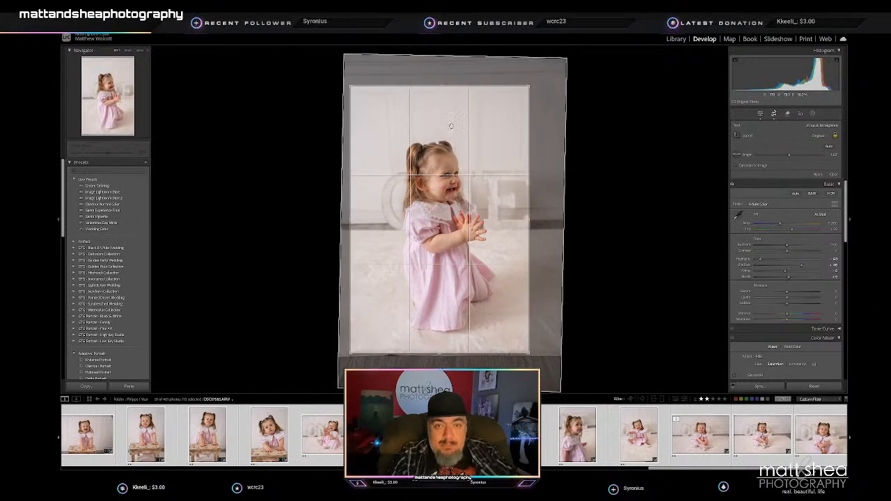
pyautogui.moveTo(440, 86); pyautogui.dragTo(439, 98)
pyautogui.moveTo(424, 157); pyautogui.dragTo(424, 162)
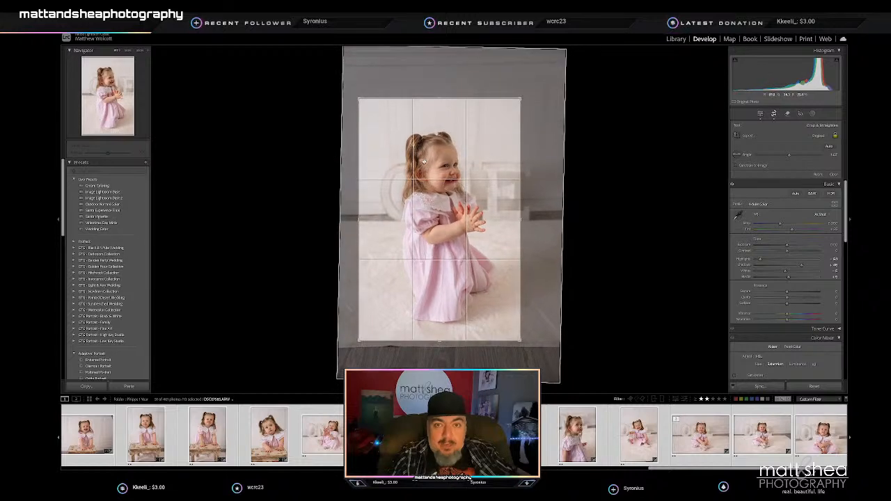
pyautogui.press('Return')
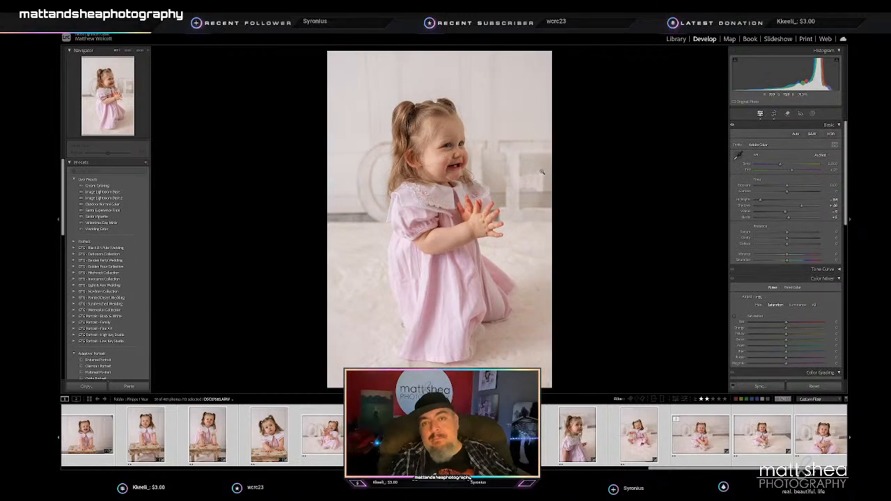
# - Crop the vertical portrait of the crying, kneeling toddler tighter to exclude the wooden floor, and reposition her in the frame
pyautogui.press('Right')
pyautogui.click(774, 113)
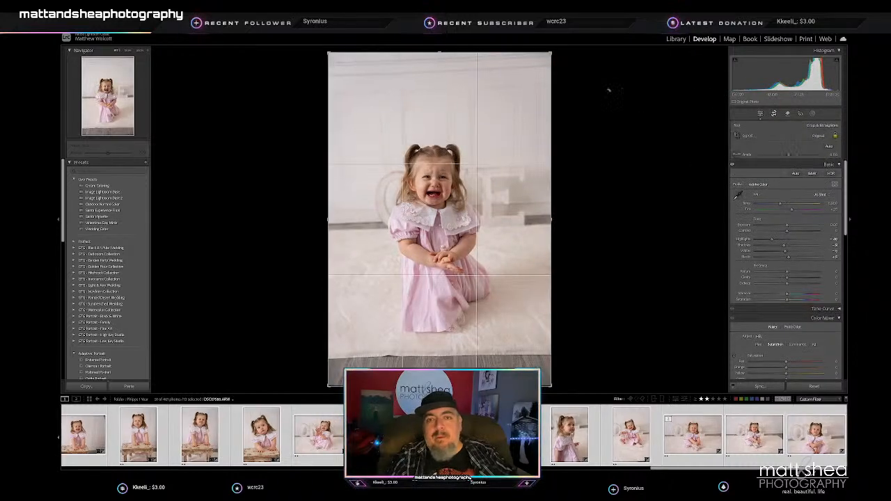
pyautogui.moveTo(616, 94); pyautogui.dragTo(616, 95)
pyautogui.moveTo(439, 63); pyautogui.dragTo(435, 89)
pyautogui.moveTo(444, 171); pyautogui.dragTo(449, 196)
pyautogui.press('Return')
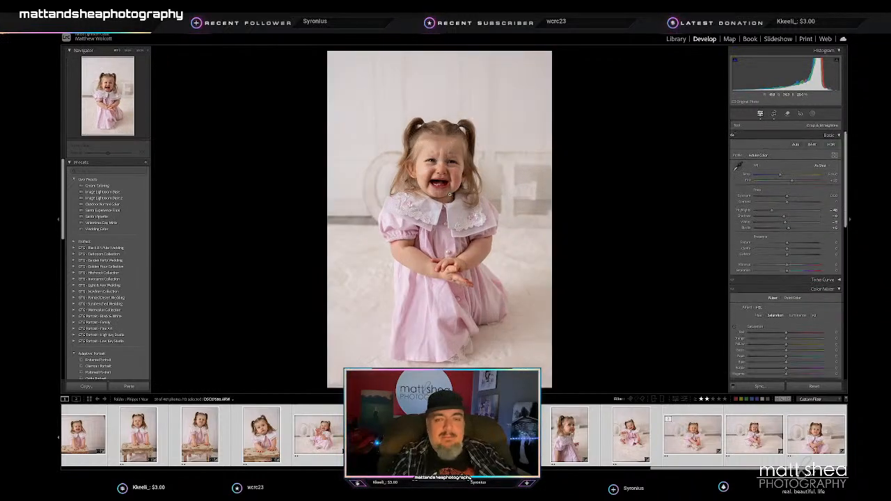
# - Raise the shadows on the close-up of the toddler looking sideways, and crop it slightly tighter with her repositioned
pyautogui.press('Right')
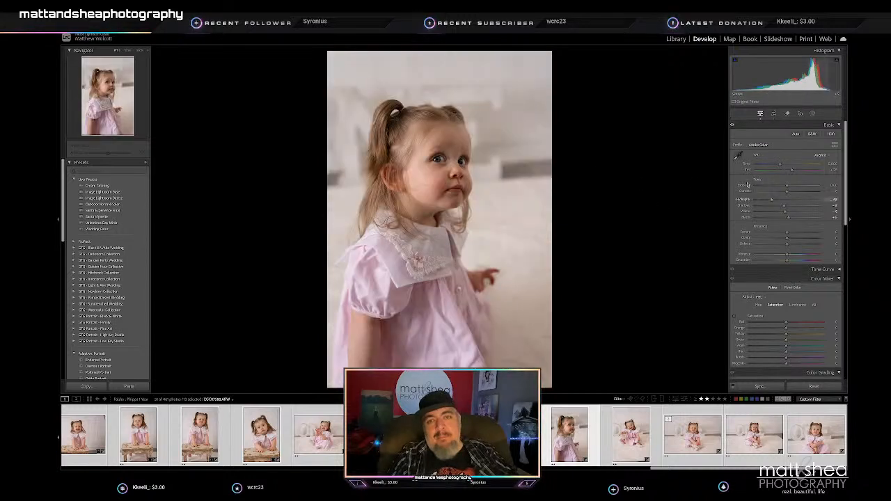
pyautogui.click(795, 206)
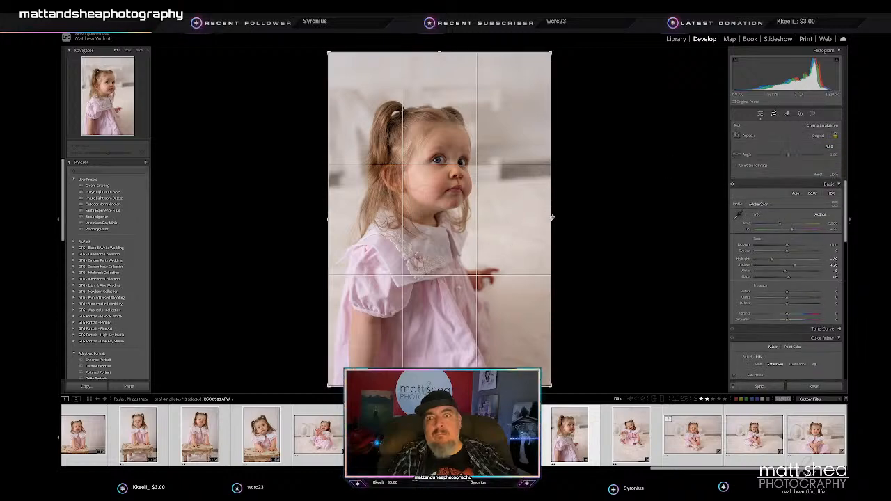
pyautogui.press('r')
pyautogui.moveTo(460, 215); pyautogui.dragTo(456, 223)
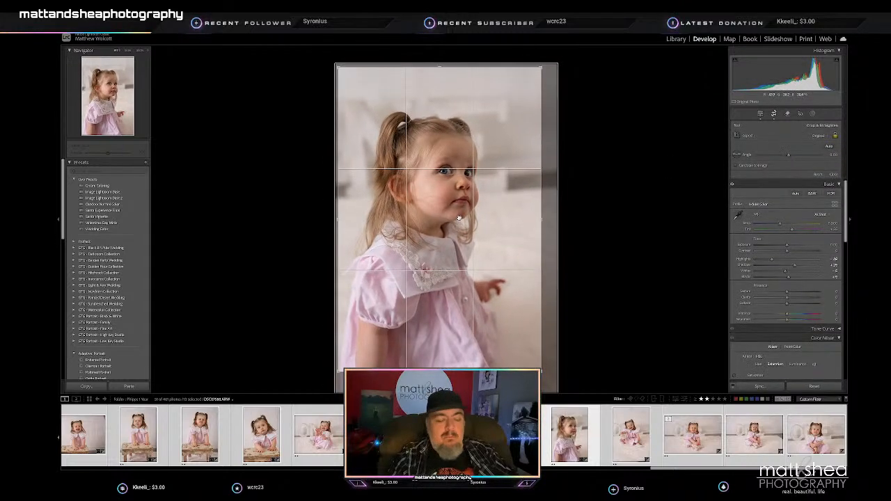
pyautogui.press('Return')
# - Straighten the vertical portrait of the laughing toddler seated on the rug and crop it tighter around her
pyautogui.press('Right')
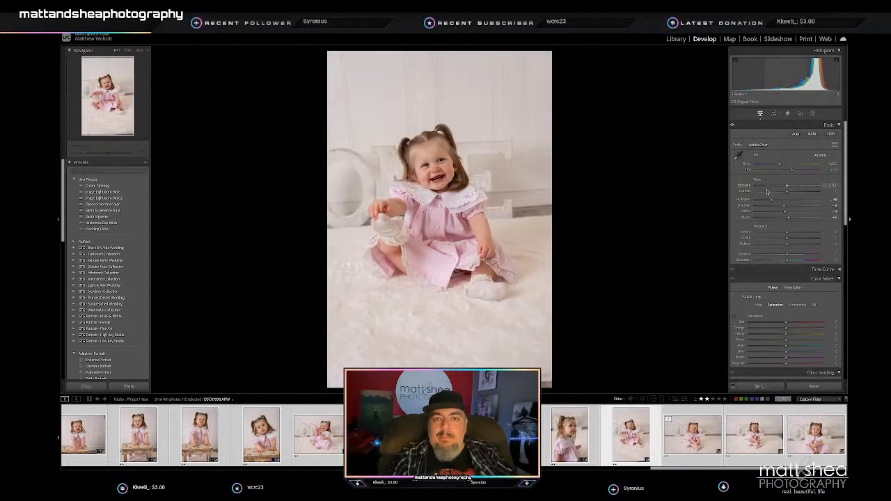
pyautogui.press('r')
pyautogui.moveTo(700, 87); pyautogui.dragTo(666, 100)
pyautogui.moveTo(613, 199); pyautogui.dragTo(613, 187)
pyautogui.moveTo(440, 374); pyautogui.dragTo(438, 356)
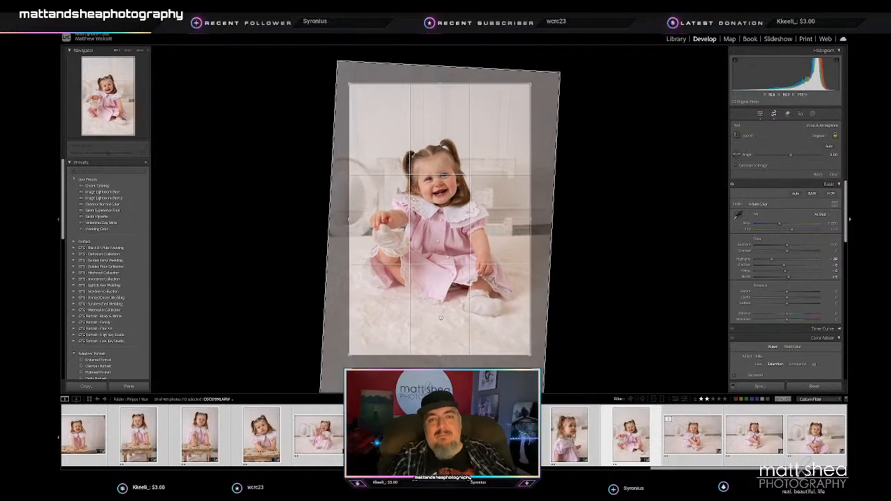
pyautogui.press('Return')
# - Rate the edited horizontal portrait of the smiling toddler seated before the ONE letters 5 stars and try a slight straightening
pyautogui.press('Right')
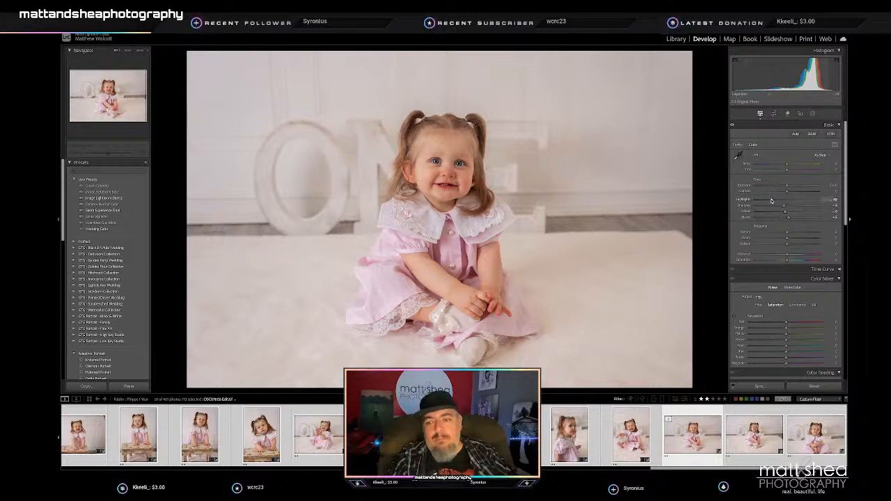
pyautogui.press('0')
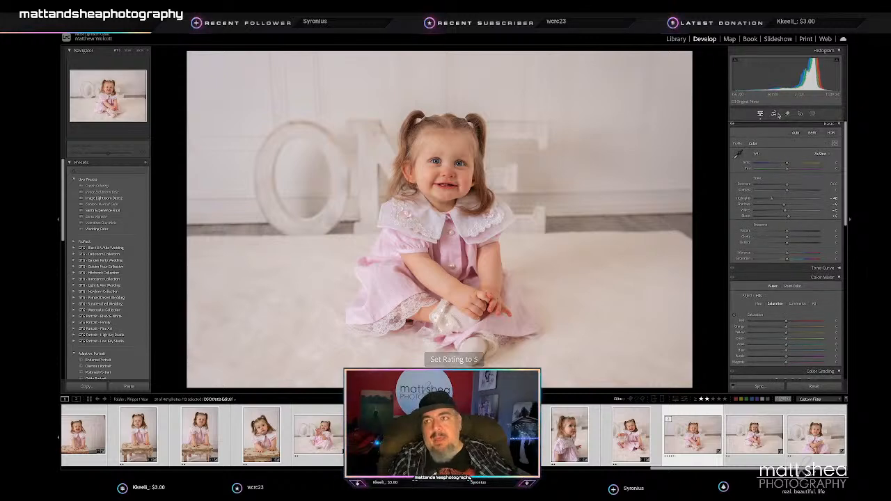
pyautogui.press('r')
pyautogui.moveTo(710, 154); pyautogui.dragTo(708, 151)
pyautogui.press('Return')
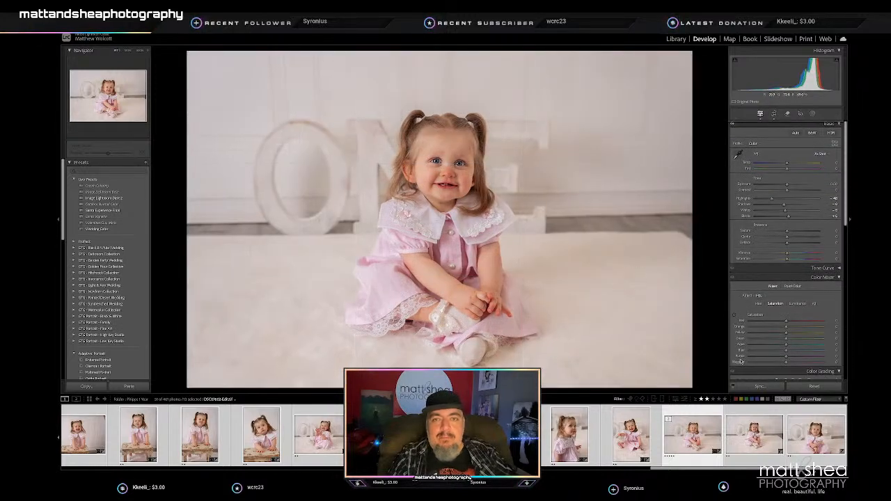
pyautogui.moveTo(491, 208); pyautogui.dragTo(501, 206)
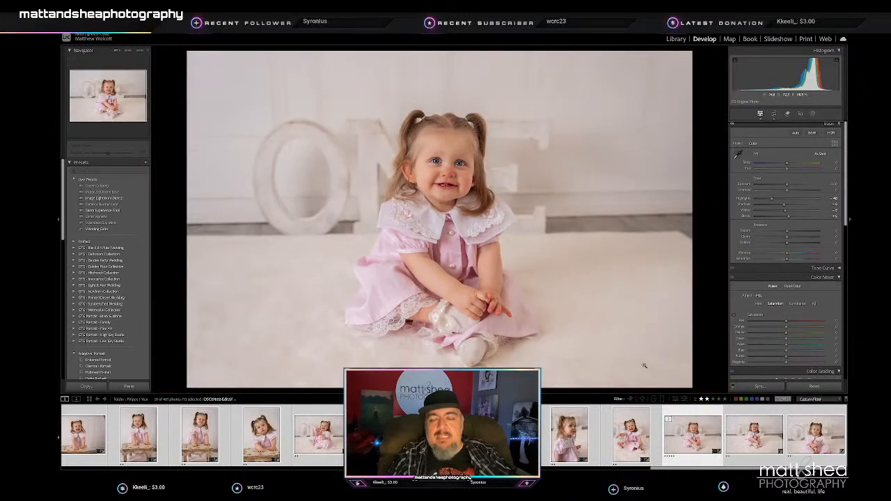
# - Compare the edited 5-star portrait of the seated toddler with the neighbouring horizontal and vertical portraits from the same set
pyautogui.press('Right')
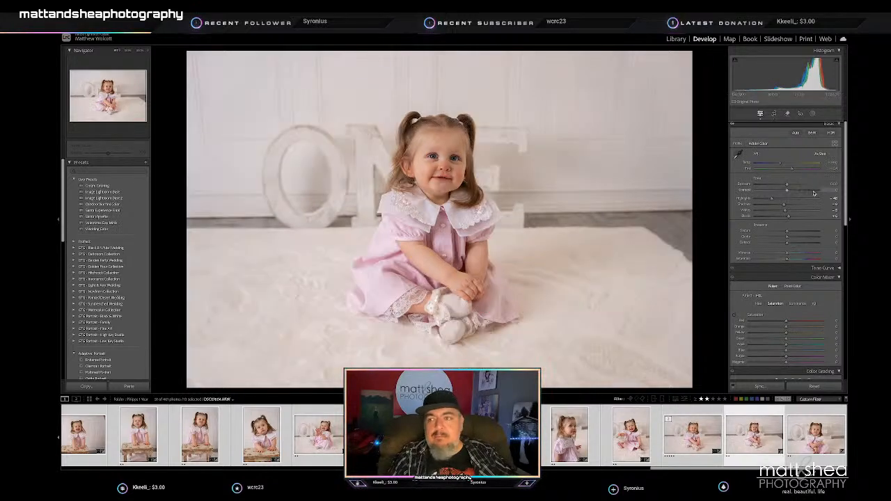
pyautogui.click(689, 439)
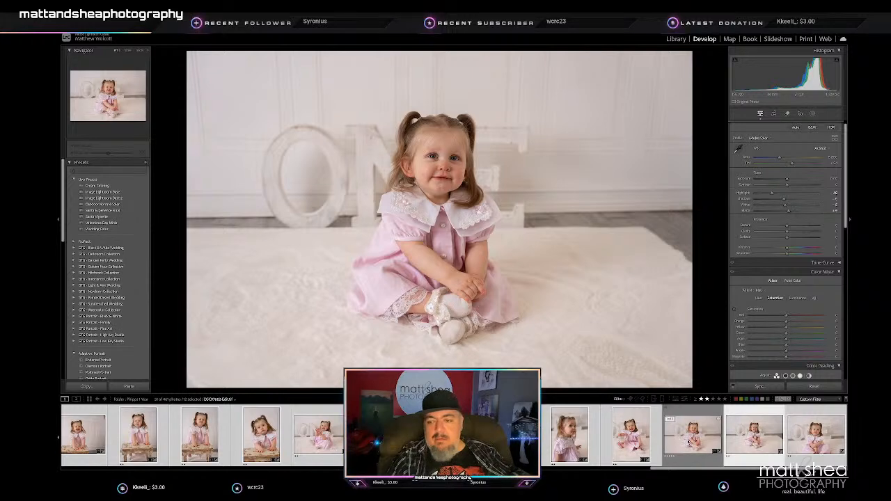
pyautogui.click(688, 440)
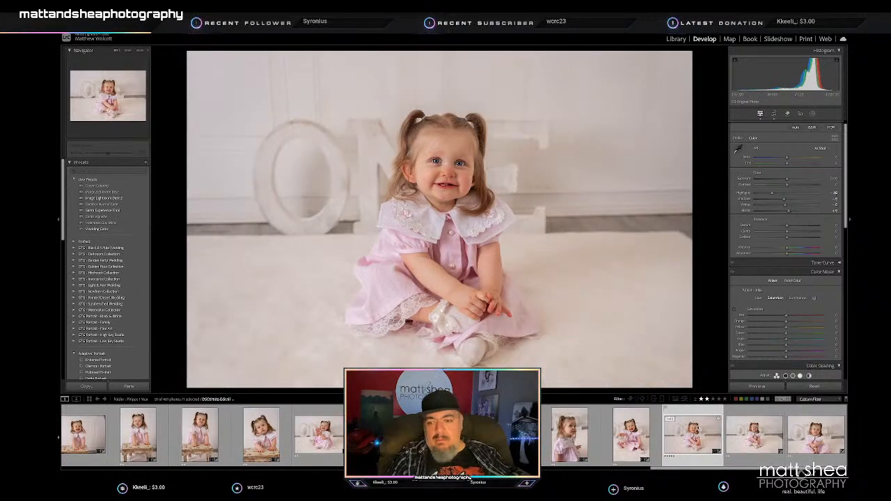
pyautogui.hotkey('ctrl', 'z')
pyautogui.click(702, 440)
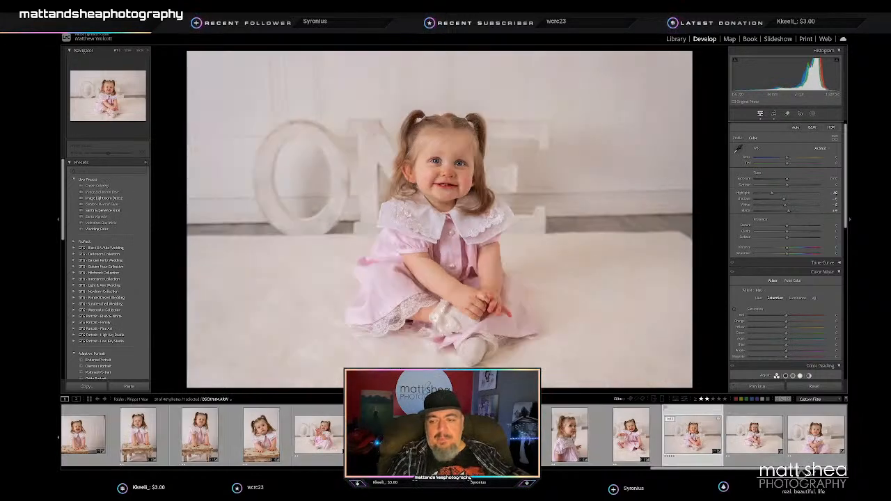
pyautogui.click(757, 386)
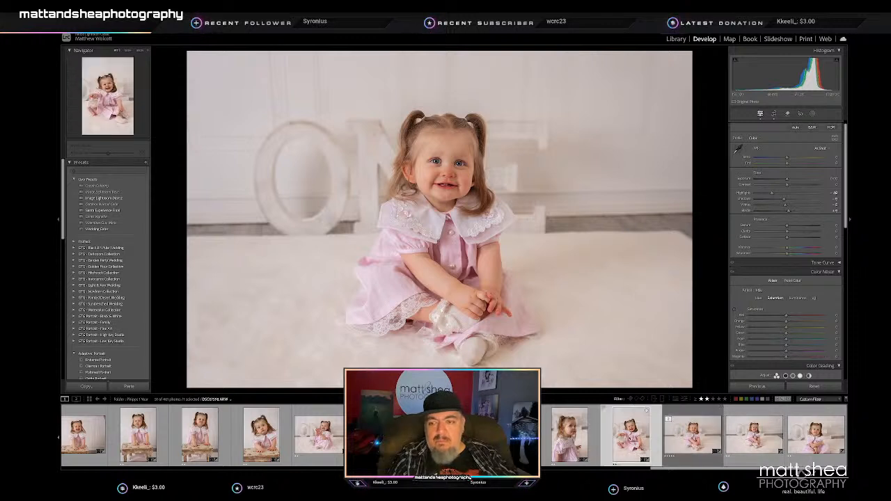
pyautogui.click(630, 437)
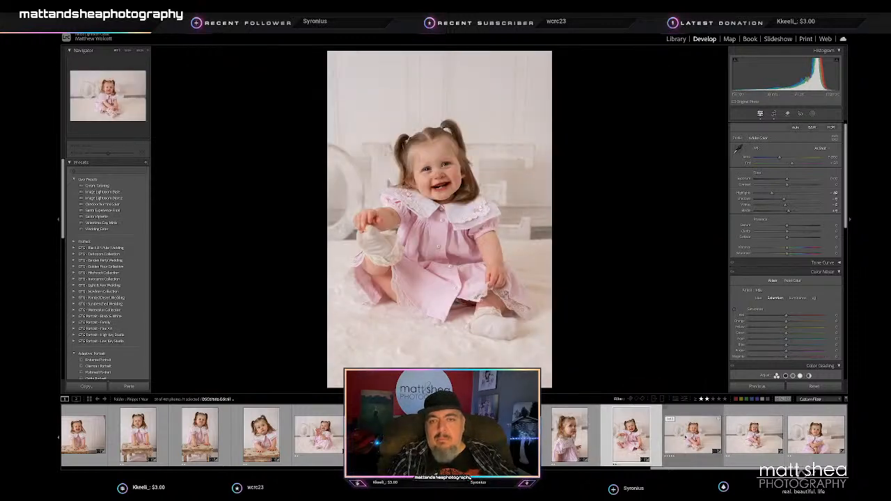
# - Bring the highlights, shadows, whites and blacks of the 5-star horizontal portrait back near zero and lower its exposure slightly
pyautogui.moveTo(787, 200); pyautogui.dragTo(791, 201)
pyautogui.press('Right')
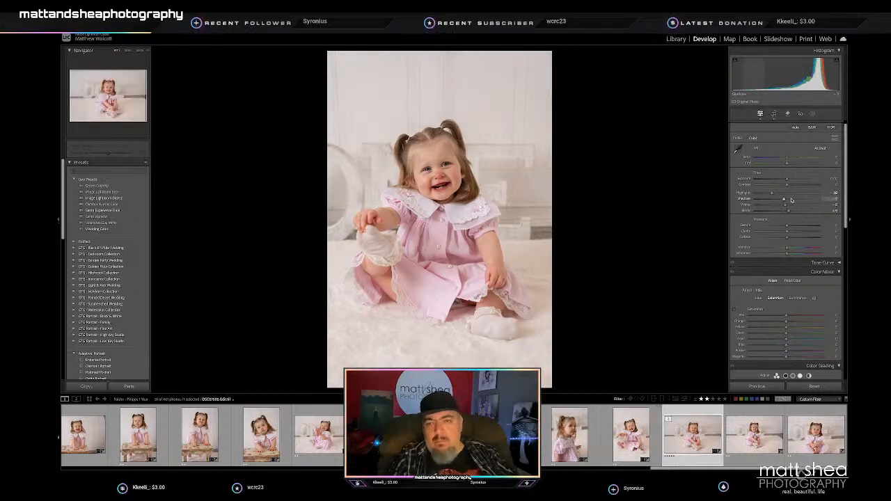
pyautogui.moveTo(786, 178); pyautogui.dragTo(787, 193)
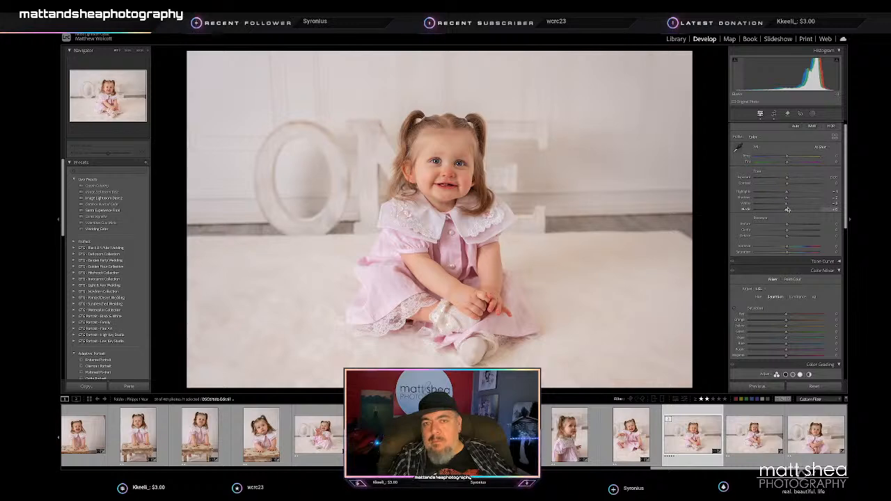
pyautogui.moveTo(787, 180); pyautogui.dragTo(786, 179)
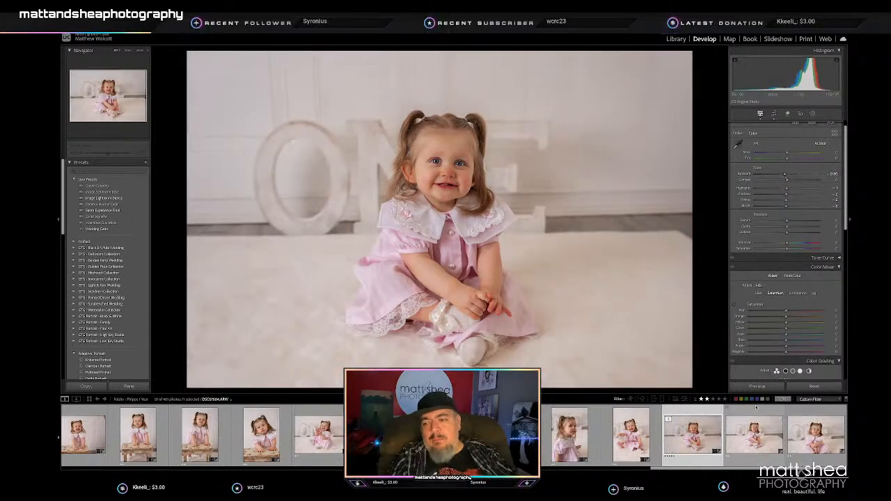
# - Straighten the neighbouring horizontal portrait of the toddler sitting before the ONE letters, crop it tighter and reposition her in the frame
pyautogui.click(766, 442)
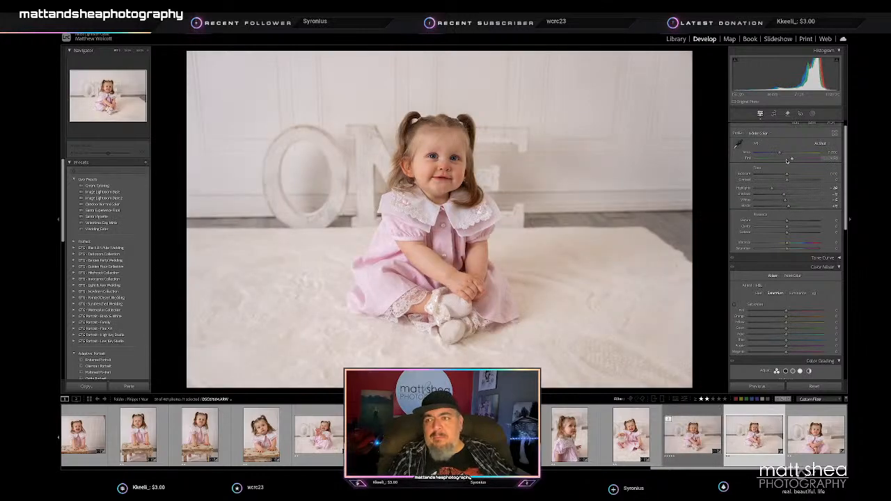
pyautogui.press('r')
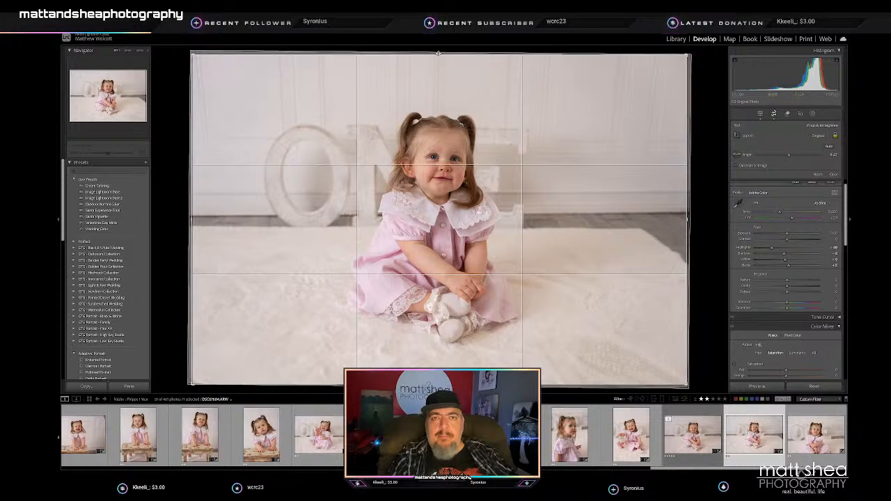
pyautogui.moveTo(438, 54); pyautogui.dragTo(439, 77)
pyautogui.moveTo(438, 181); pyautogui.dragTo(434, 209)
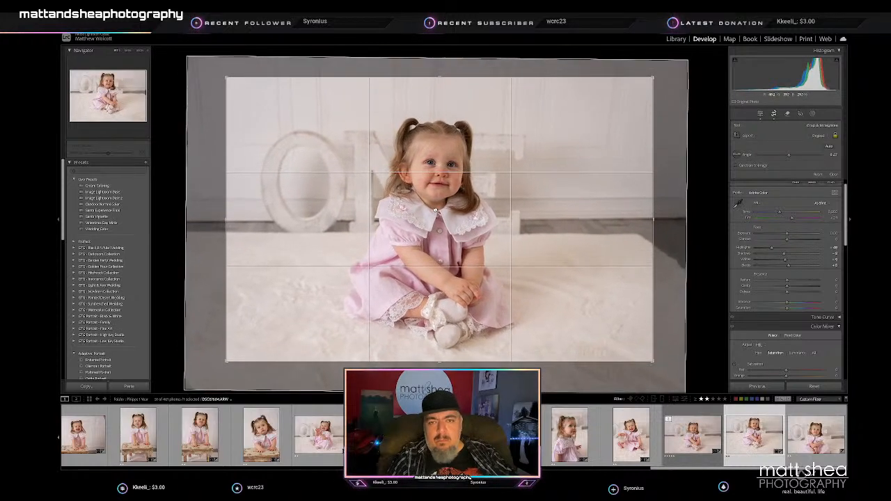
pyautogui.press('Return')
# - Recrop the portrait of the toddler with crossed arms to a tight vertical format centred on her, and brighten its exposure and shadows slightly
pyautogui.press('Right')
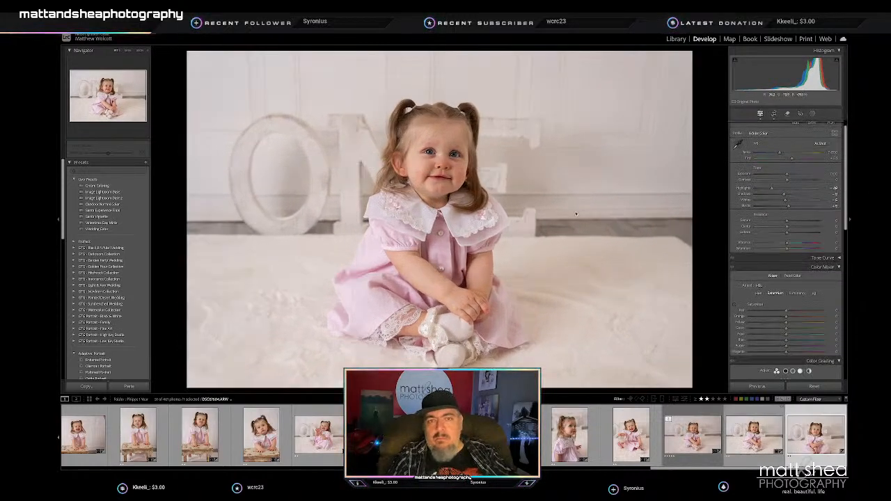
pyautogui.click(778, 116)
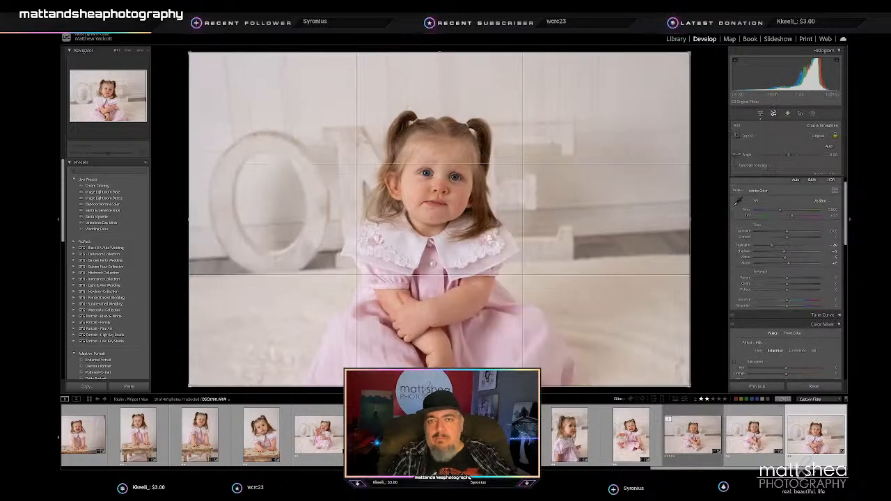
pyautogui.press('x')
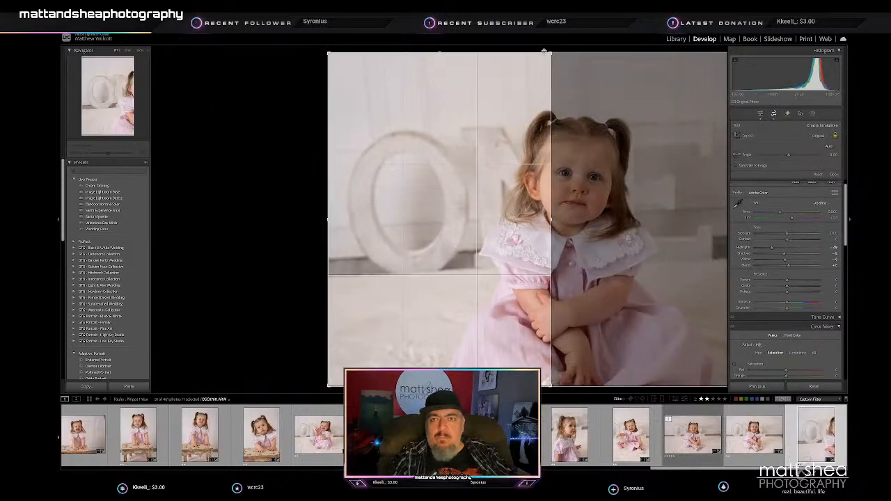
pyautogui.moveTo(440, 53); pyautogui.dragTo(439, 63)
pyautogui.moveTo(408, 180); pyautogui.dragTo(270, 183)
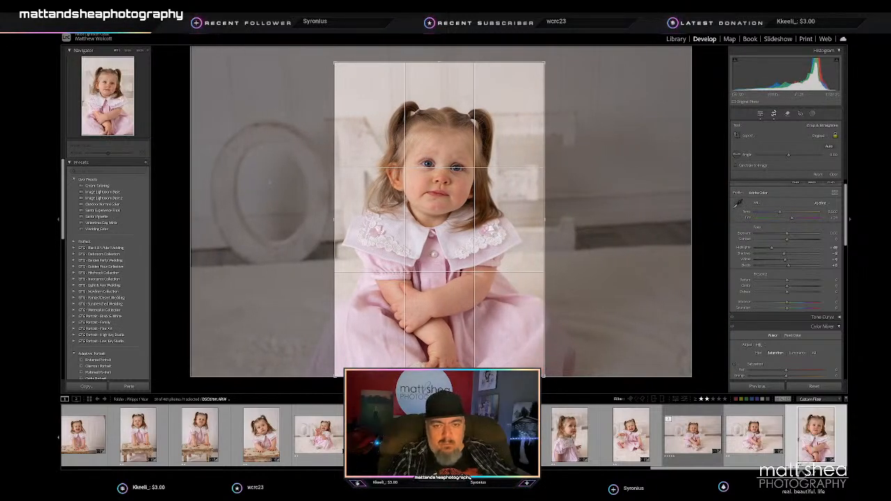
pyautogui.moveTo(440, 377); pyautogui.dragTo(439, 364)
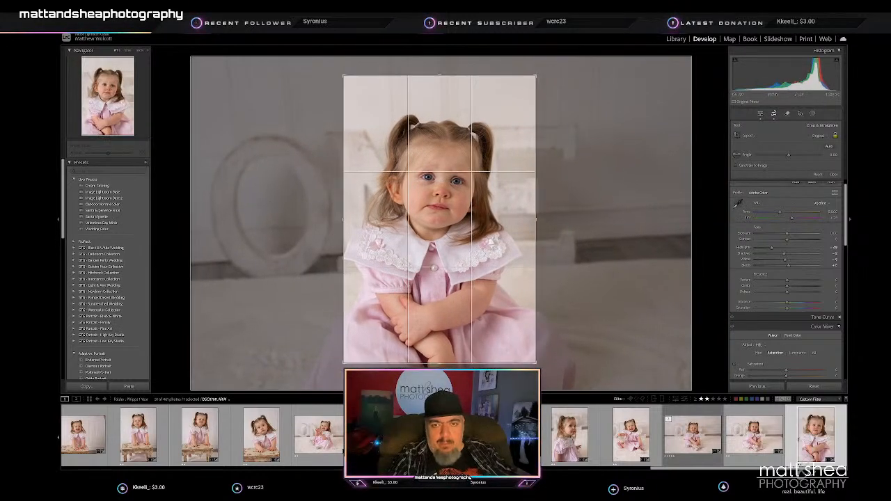
pyautogui.moveTo(479, 308); pyautogui.dragTo(481, 309)
pyautogui.press('Return')
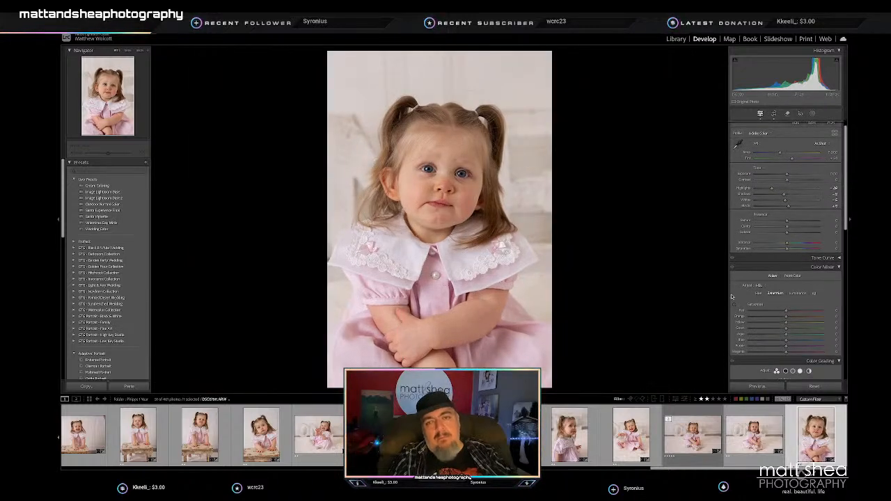
pyautogui.moveTo(787, 176); pyautogui.dragTo(789, 177)
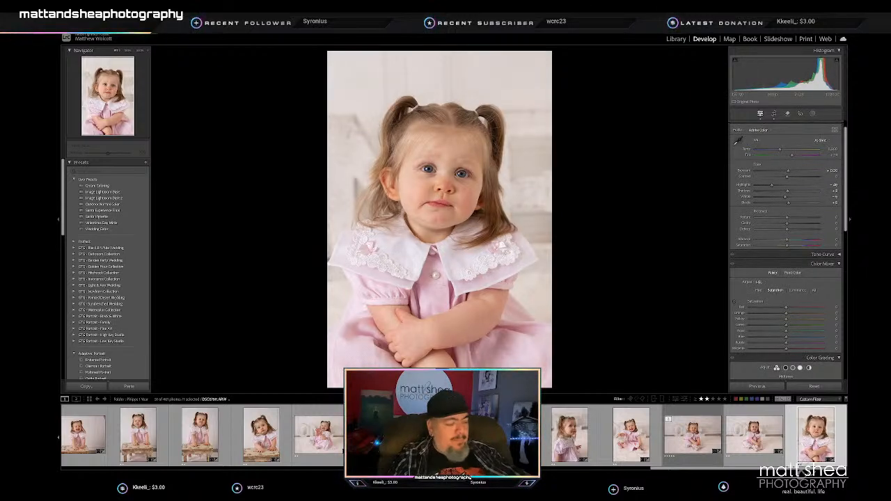
# - Select all the 2-star picks, survey them together in the Library and open their export settings
pyautogui.hotkey('ctrl', 'a')
pyautogui.press('n')
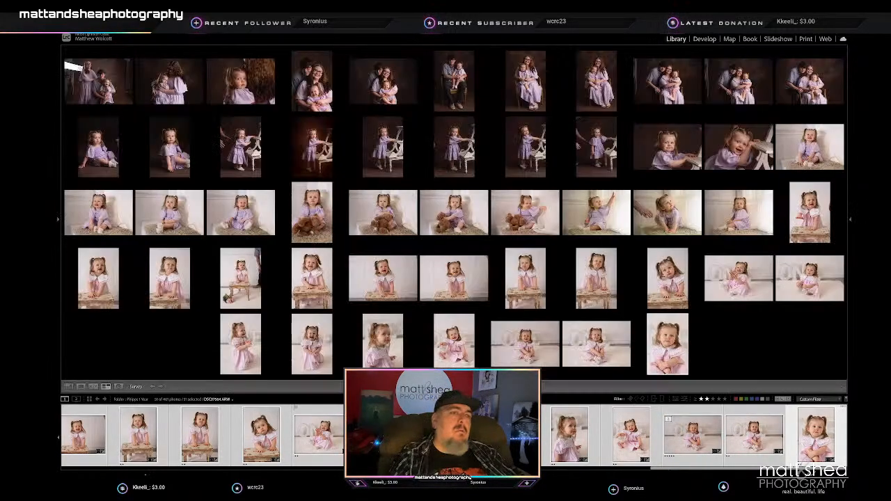
pyautogui.click(58, 220)
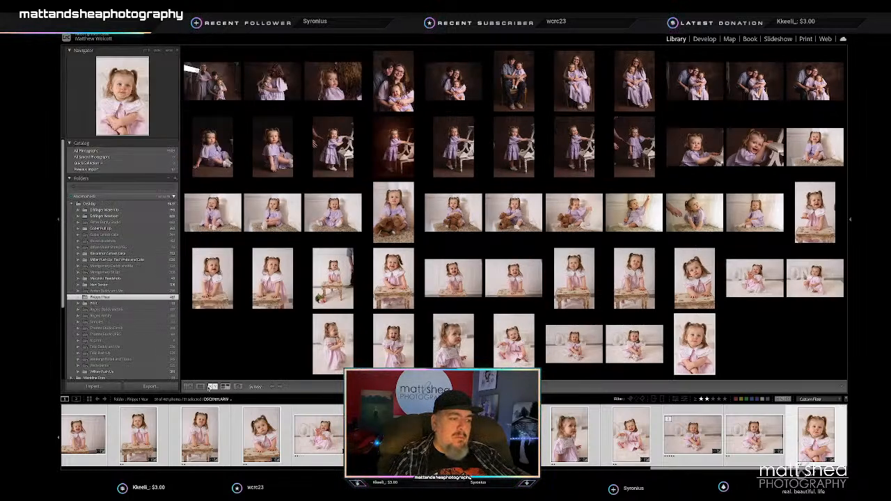
pyautogui.click(150, 387)
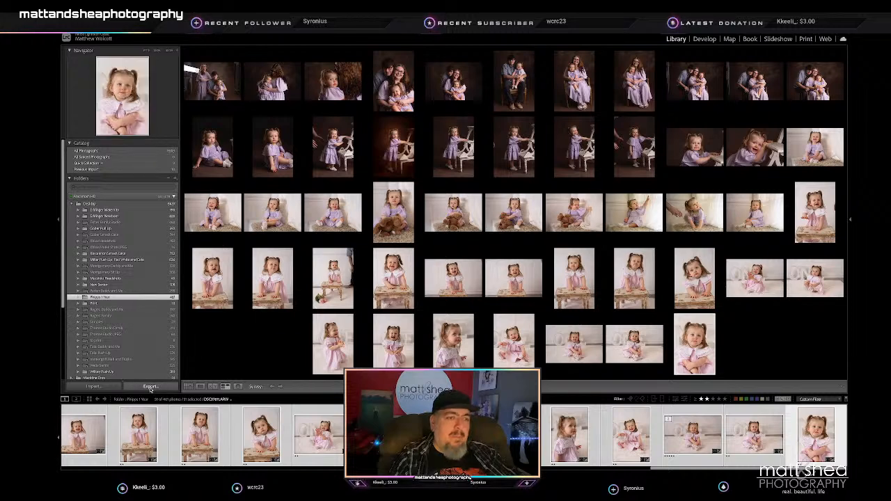
# - Set the export subfolder to the client's surname plus "1 Year JPEG" and the custom file name text to the surname plus "1 Year"
pyautogui.click(455, 196)
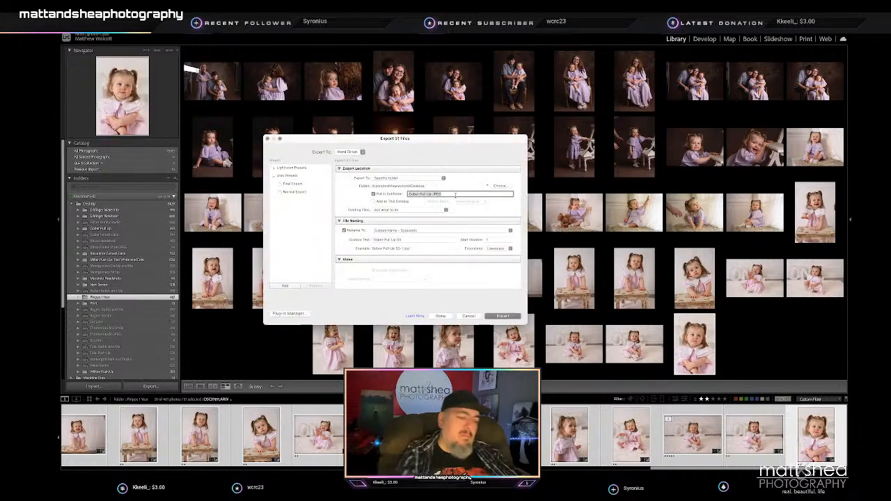
pyautogui.write('Phipps')
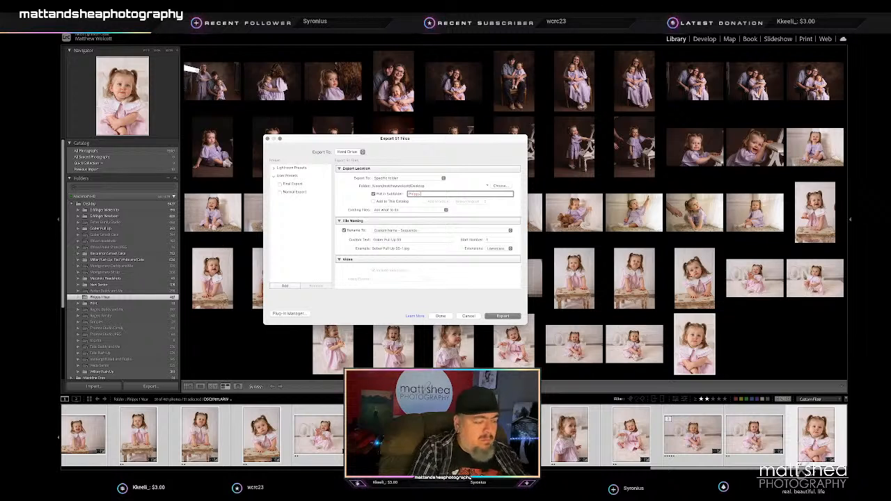
pyautogui.write(' 1 Year JPEG')
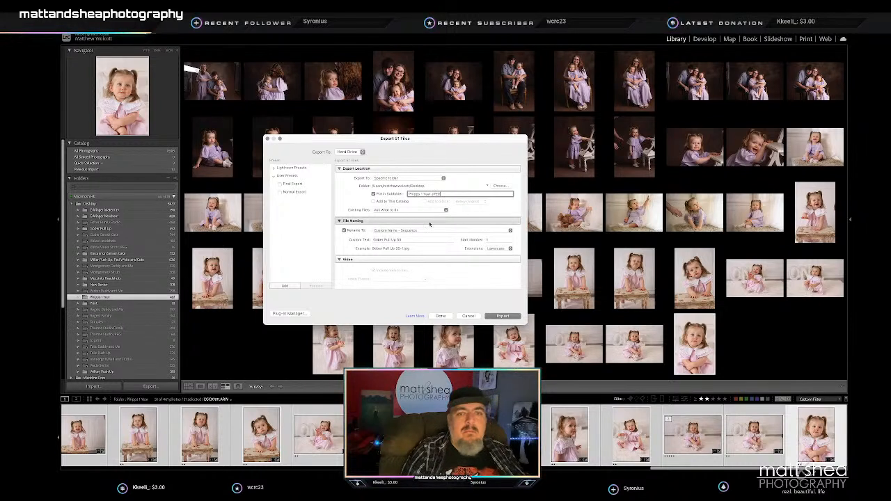
pyautogui.click(420, 238)
pyautogui.write('Ph')
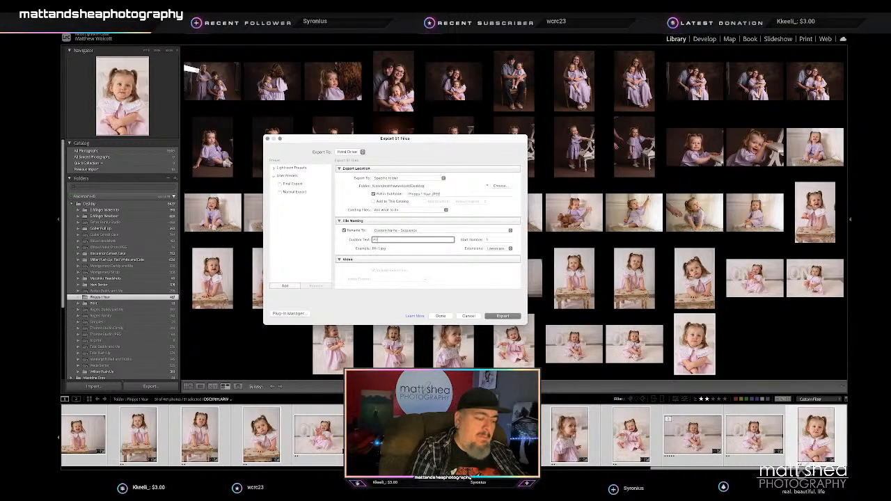
pyautogui.write('ipps 1 Year')
# - Review the remaining export options down to post-processing and export the selected photos
pyautogui.scroll(-2, 464, 247)
pyautogui.scroll(-10, 464, 246)
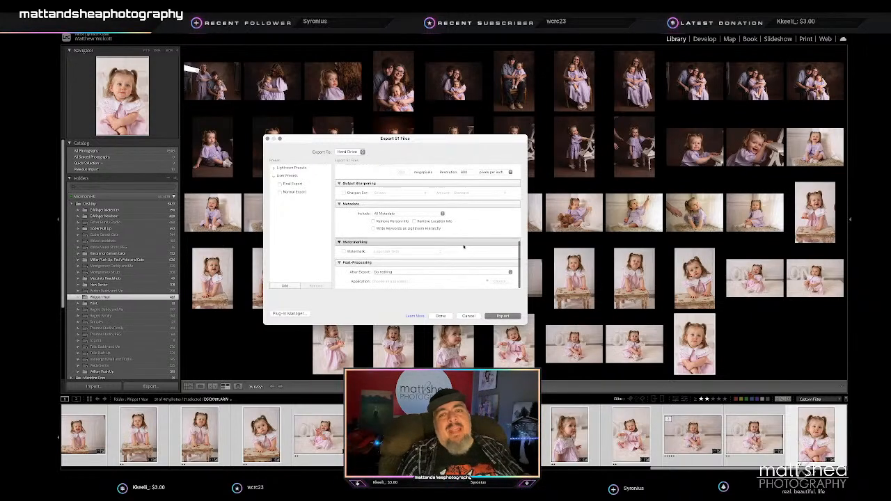
pyautogui.scroll(-2, 463, 246)
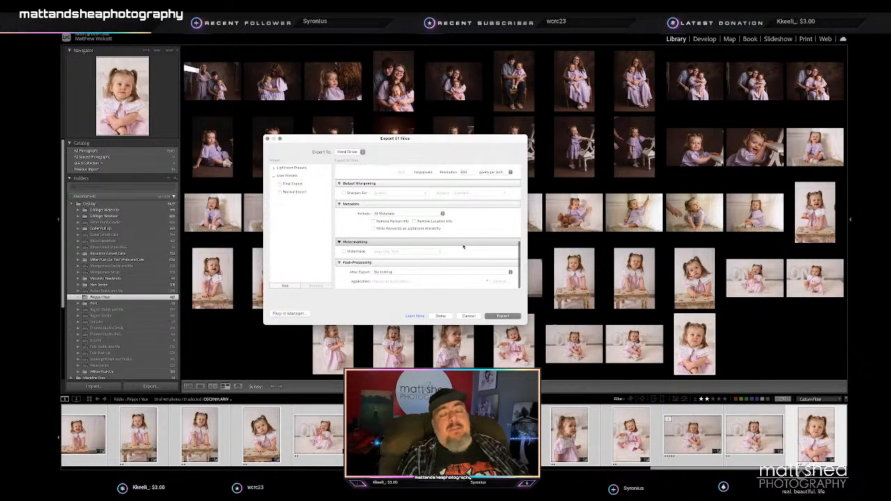
pyautogui.scroll(-2, 458, 245)
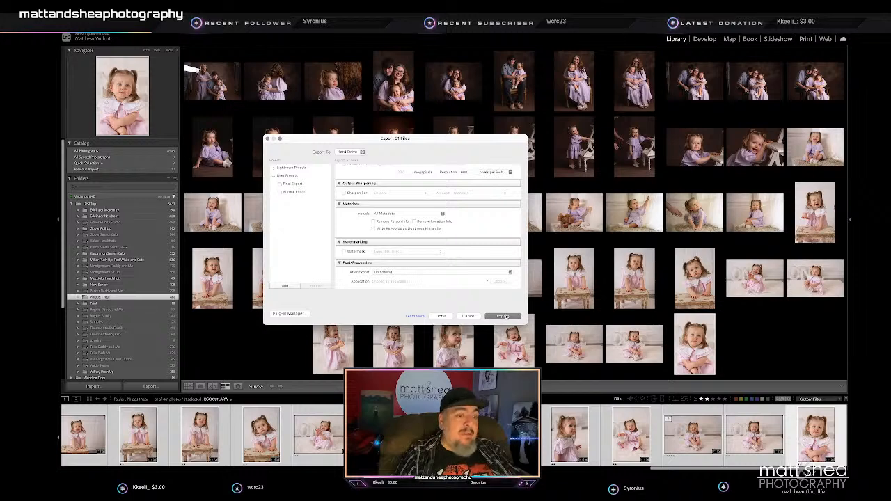
pyautogui.click(506, 316)
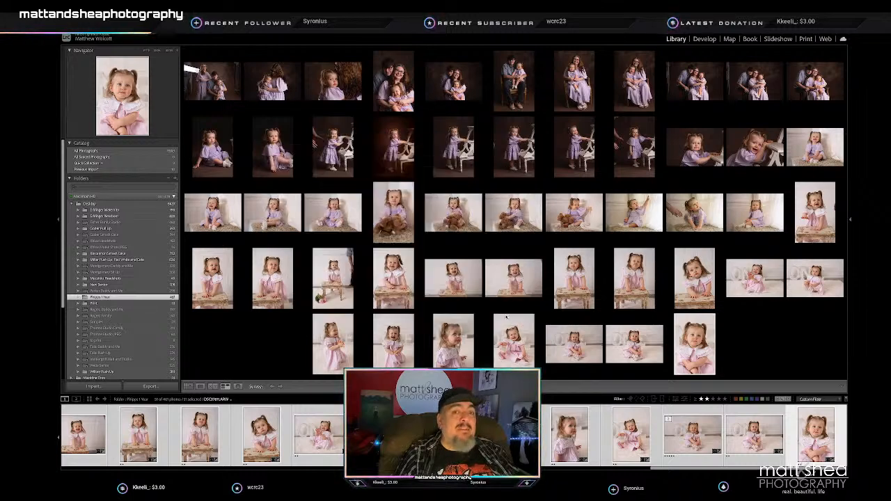
# - Switch from Lightroom Classic to the desktop and clear the Photoshop window out of the way
pyautogui.hotkey('ctrl', 'Left')
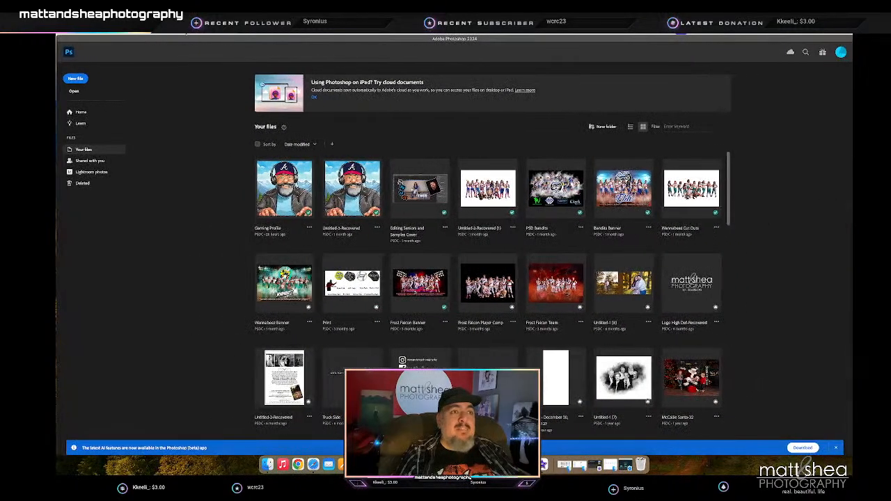
pyautogui.click(73, 37)
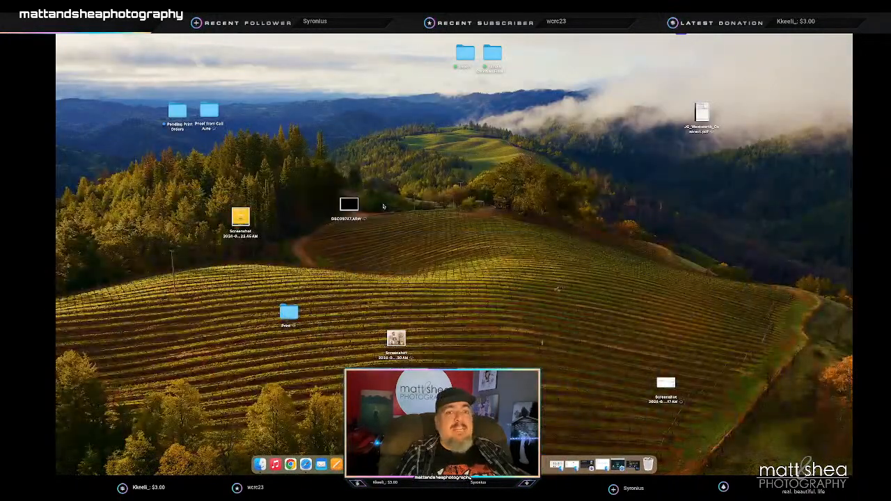
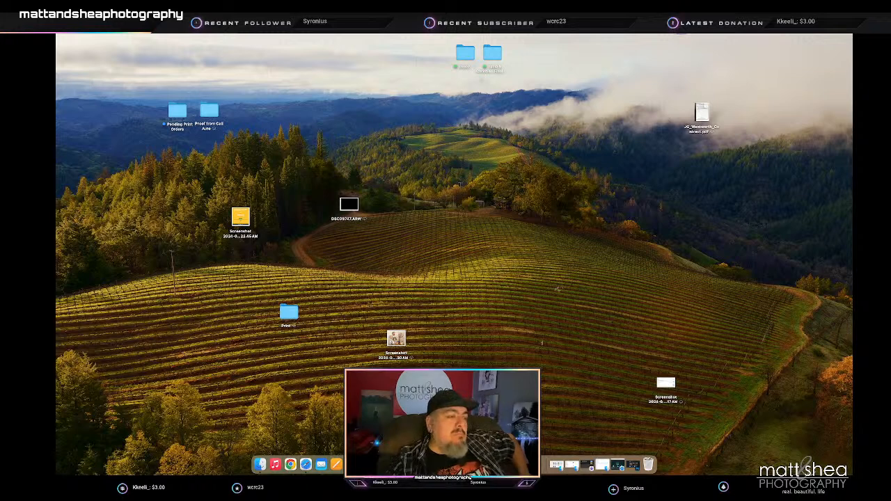
# - Switch to Bridge and open the selected JPEGs from the client's 1 Year JPEG folder in Photoshop
pyautogui.moveTo(621, 259); pyautogui.dragTo(355, 469)
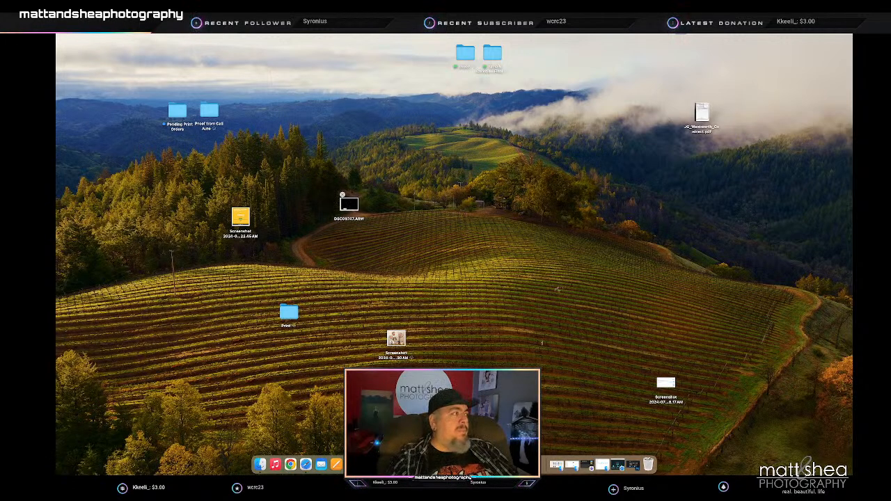
pyautogui.press('super+Tab')
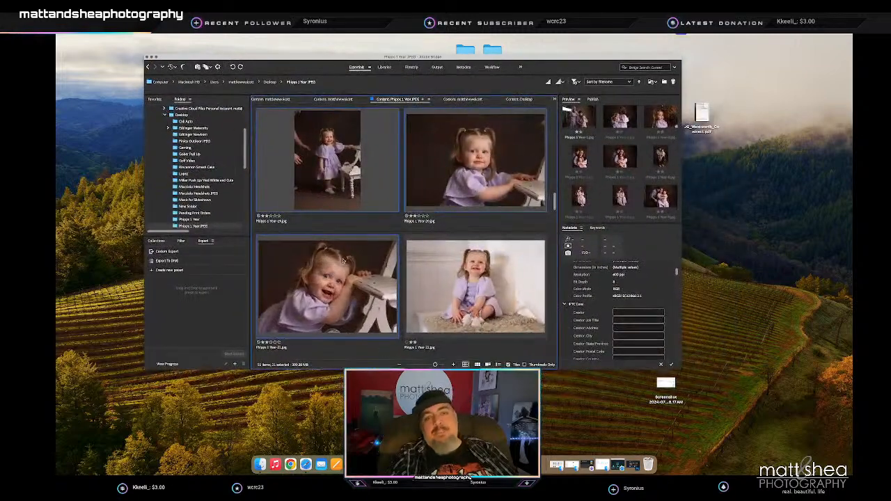
pyautogui.moveTo(340, 270); pyautogui.dragTo(286, 299)
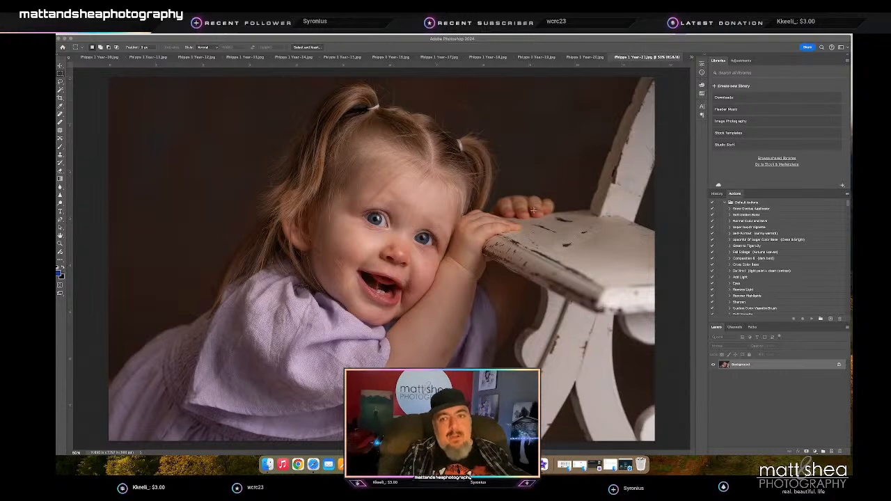
# - Clone out the dark mark near the elbow of the girl leaning on the chair, using an enlarged Clone Stamp at 40% opacity
pyautogui.press('z')
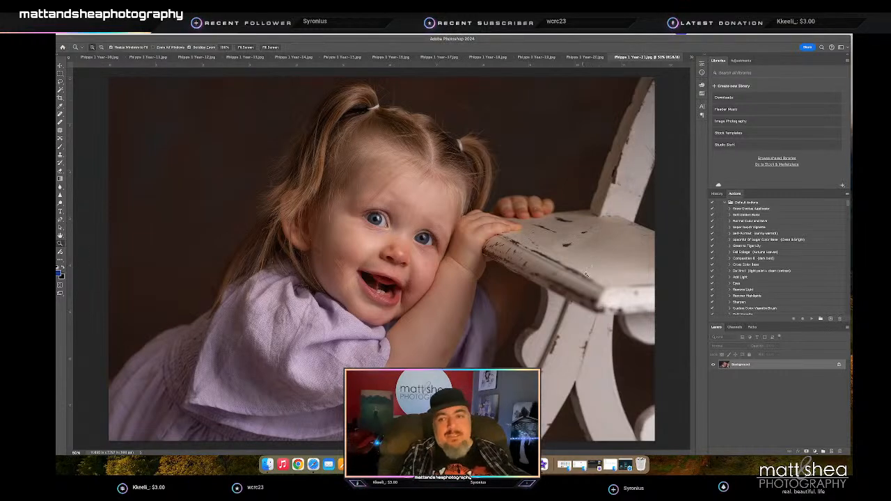
pyautogui.moveTo(391, 247)
pyautogui.mouseDown()
pyautogui.moveTo(429, 245)
pyautogui.moveTo(396, 243)
pyautogui.mouseUp()
pyautogui.moveTo(453, 361); pyautogui.dragTo(447, 303)
pyautogui.press('s')
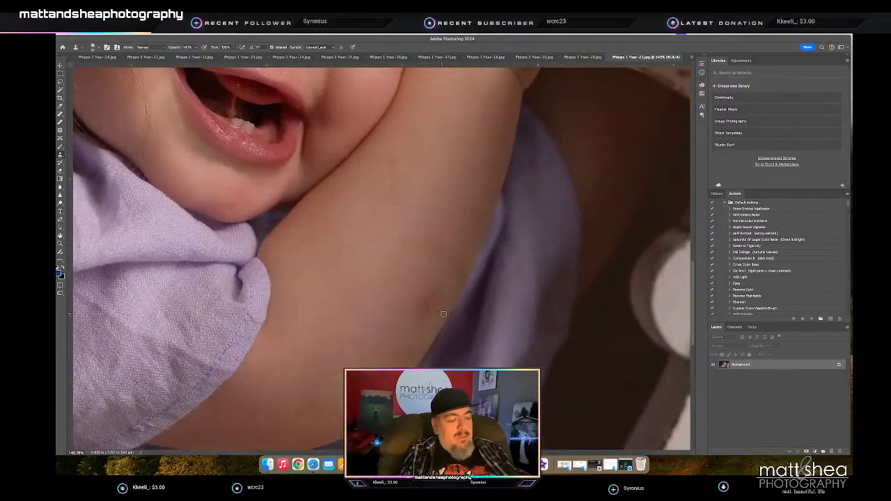
pyautogui.press(']')
pyautogui.press(']')
pyautogui.press(']')
pyautogui.press(']')
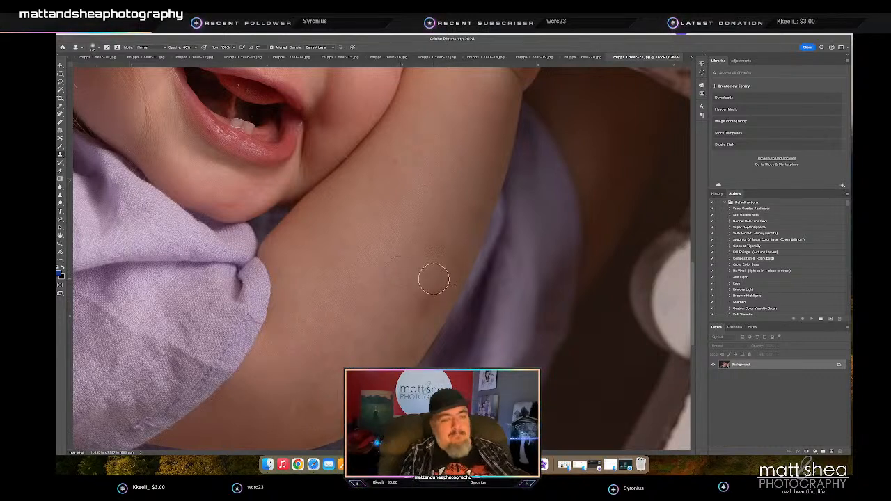
pyautogui.click(418, 309)
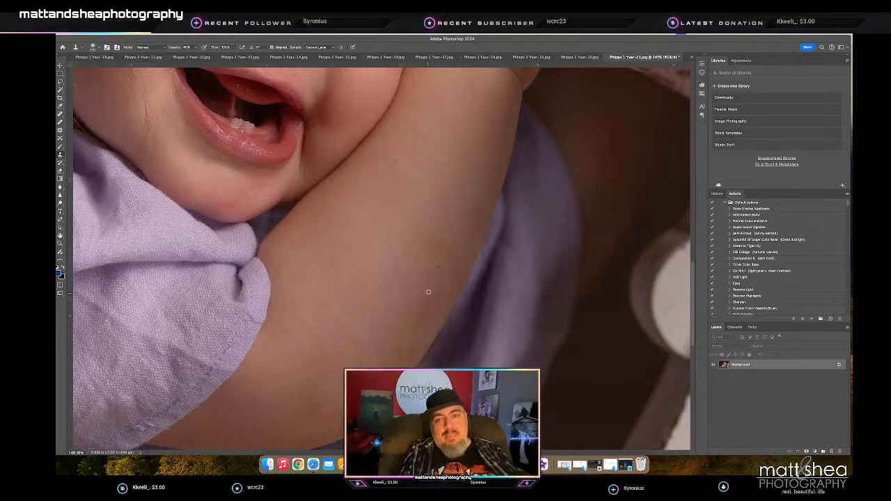
# - Even out the blotchy skin along the girl's forearm with further Clone Stamp dabs
pyautogui.keyDown('alt'); pyautogui.click(454, 250); pyautogui.keyUp('alt')
pyautogui.click(467, 216)
pyautogui.keyDown('alt'); pyautogui.click(412, 282); pyautogui.keyUp('alt')
pyautogui.click(455, 218)
pyautogui.keyDown('alt'); pyautogui.click(397, 311); pyautogui.keyUp('alt')
pyautogui.click(444, 222)
pyautogui.keyDown('alt'); pyautogui.click(361, 217); pyautogui.keyUp('alt')
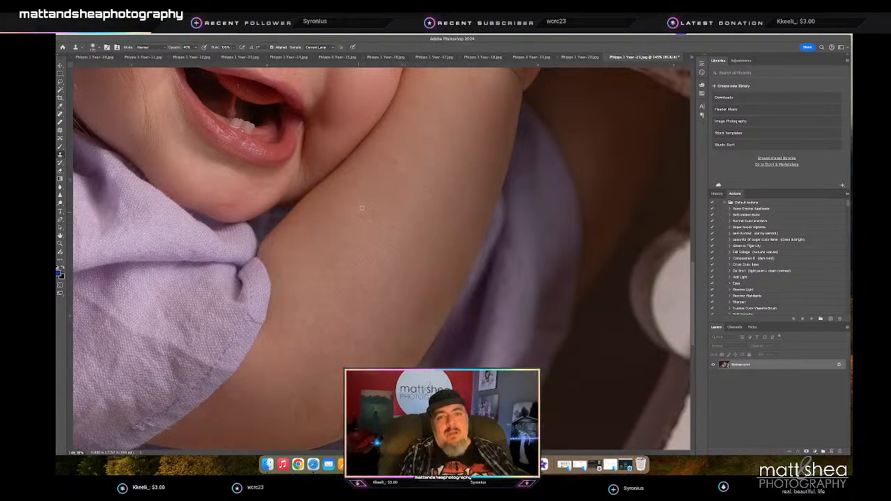
# - Remove the small spots on the upper arm, beside the nose and on the cheeks with the Spot Healing Brush
pyautogui.press('j')
pyautogui.click(392, 159)
pyautogui.moveTo(233, 203)
pyautogui.mouseDown()
pyautogui.moveTo(218, 203)
pyautogui.moveTo(227, 206)
pyautogui.mouseUp()
pyautogui.moveTo(284, 173); pyautogui.dragTo(273, 359)
pyautogui.moveTo(313, 243); pyautogui.dragTo(336, 282)
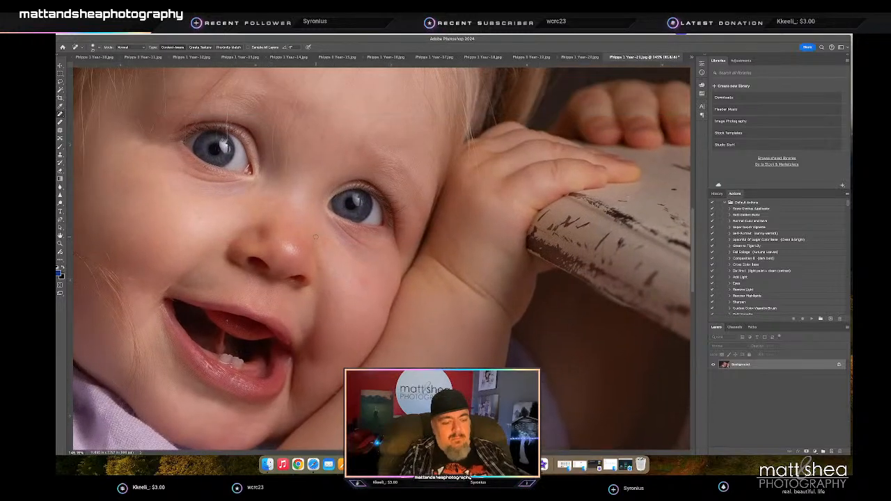
pyautogui.moveTo(315, 236); pyautogui.dragTo(326, 237)
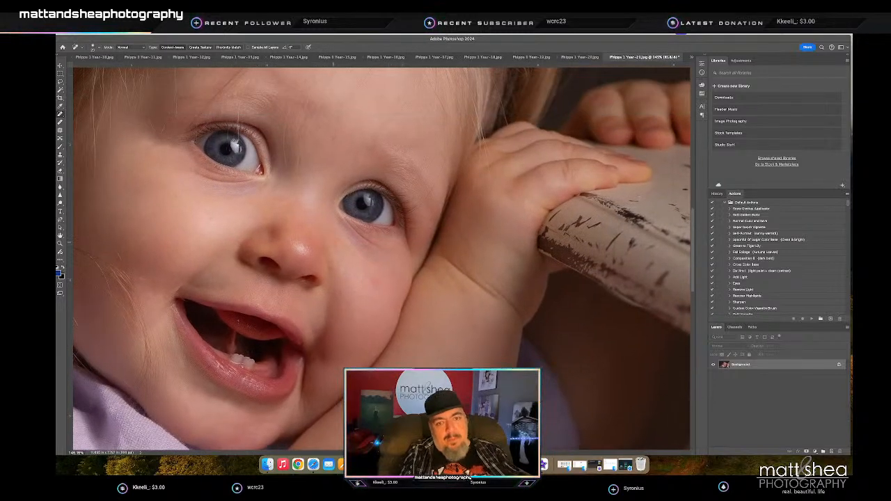
pyautogui.moveTo(392, 302); pyautogui.dragTo(365, 262)
pyautogui.moveTo(317, 297); pyautogui.dragTo(420, 300)
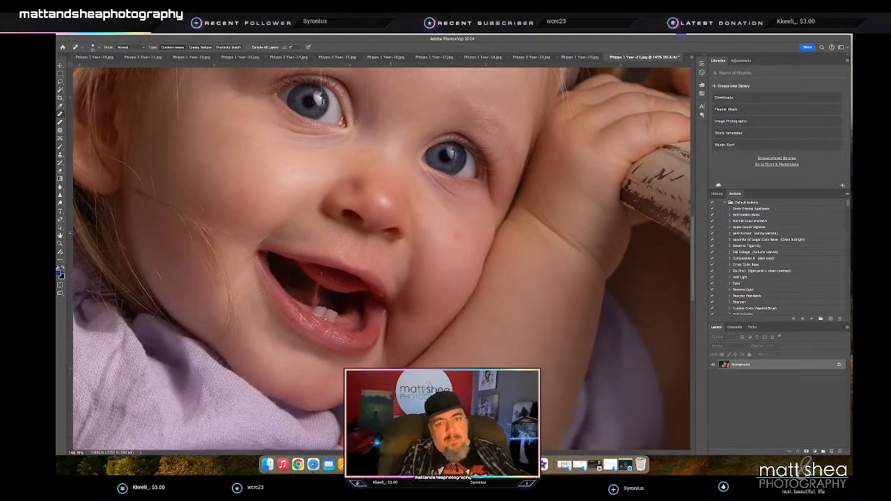
pyautogui.hscroll(-1, 382, 242)
pyautogui.moveTo(381, 239); pyautogui.dragTo(388, 238)
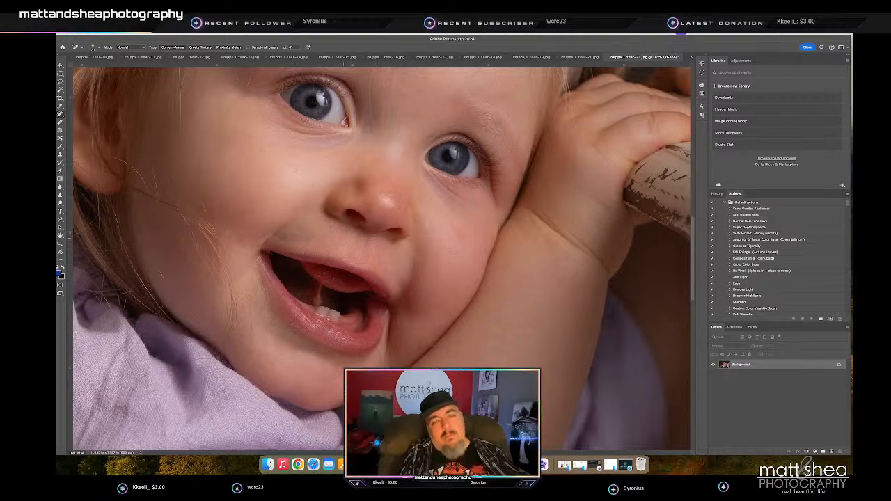
# - Blend the skin around the girl's nose with the Clone Stamp at 20% opacity
pyautogui.press('s')
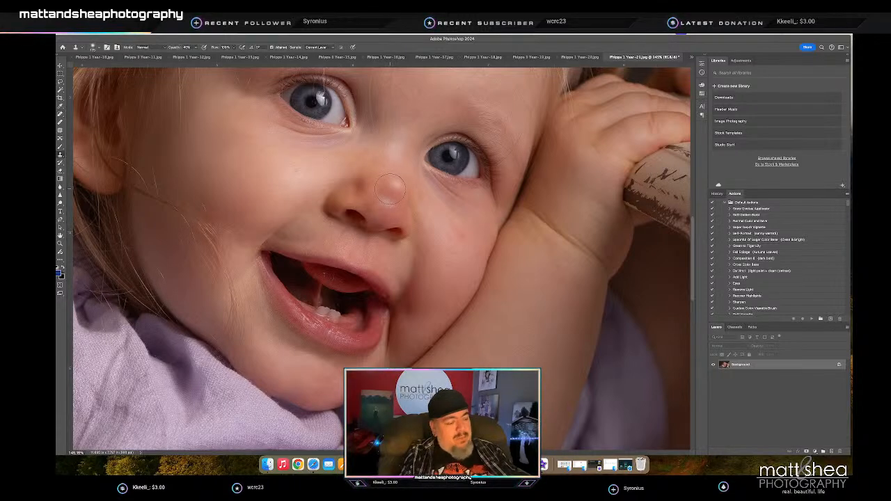
pyautogui.hscroll(3, 392, 195)
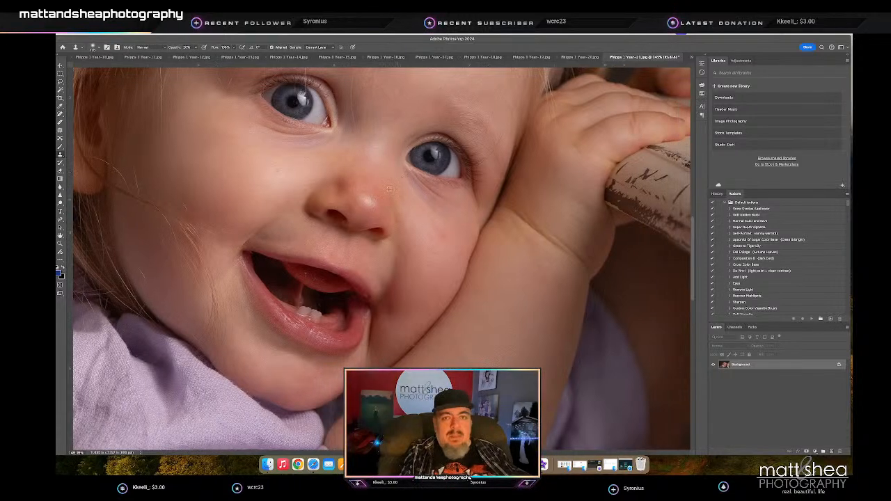
pyautogui.scroll(-3, 378, 187)
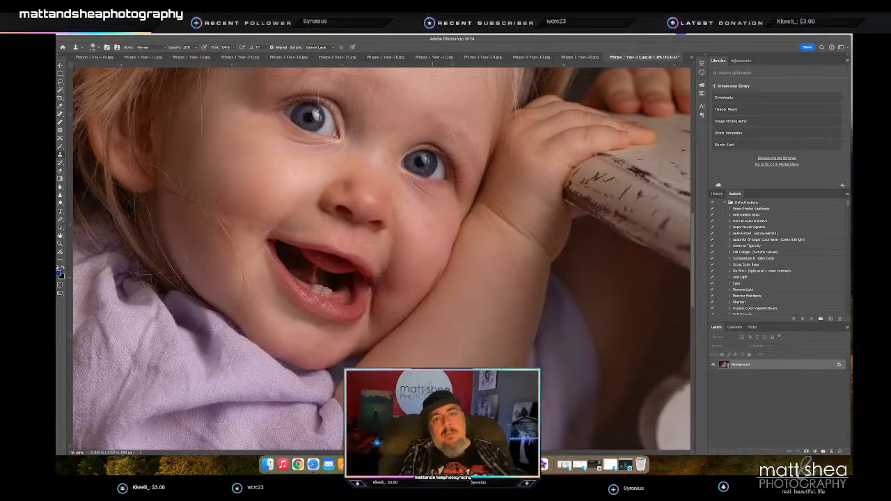
pyautogui.hscroll(-1, 369, 207)
# - Check the whole retouched close-up, then save and close it
pyautogui.press('z')
pyautogui.moveTo(497, 306); pyautogui.dragTo(465, 309)
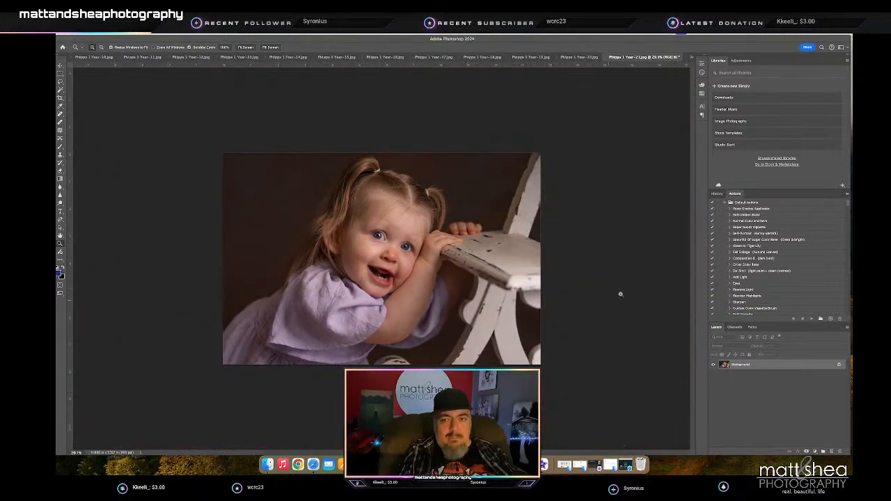
pyautogui.hotkey('ctrl', 's')
pyautogui.press('super+w')
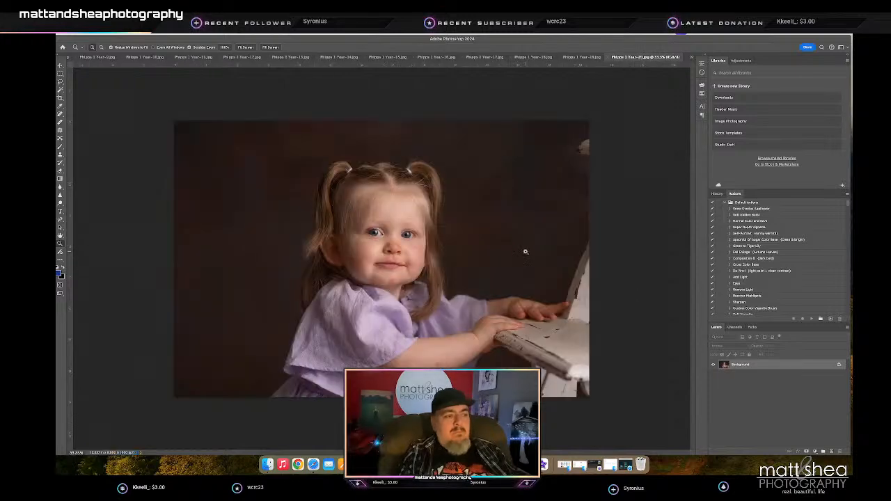
# - Heal the blemish beneath the nose in the portrait of the girl with both hands on the chair
pyautogui.moveTo(403, 248); pyautogui.dragTo(442, 247)
pyautogui.press('j')
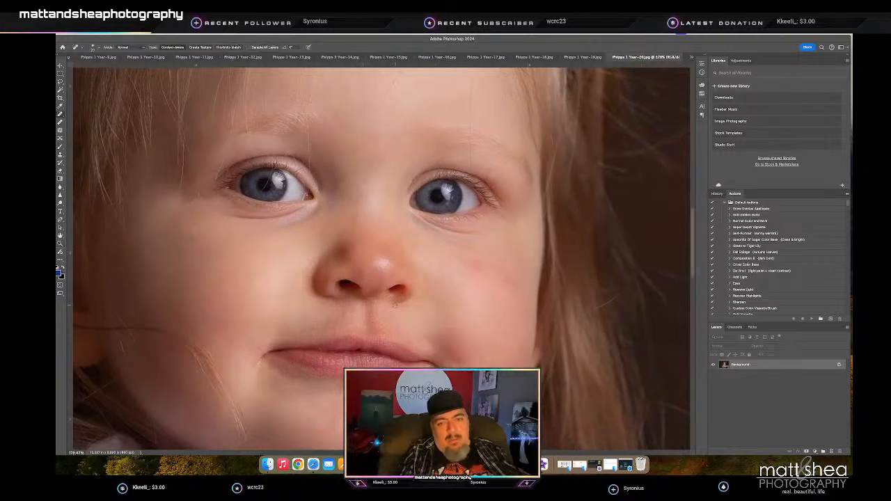
pyautogui.click(391, 294)
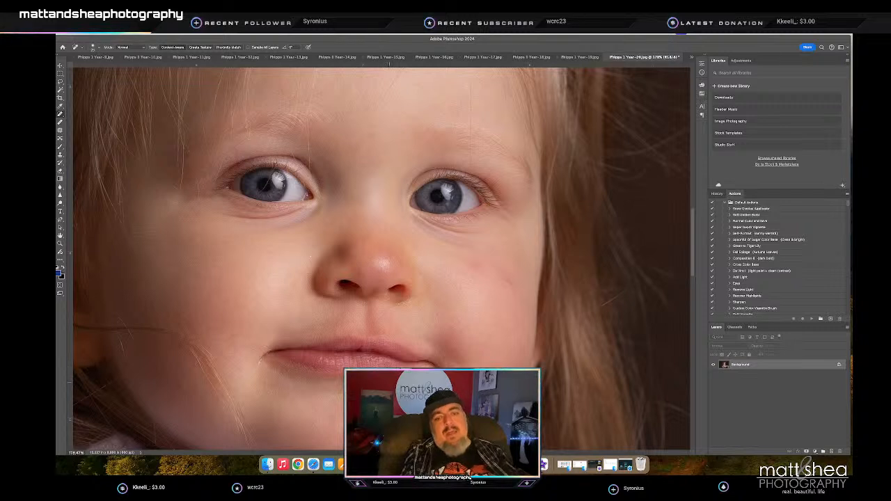
pyautogui.moveTo(372, 449); pyautogui.dragTo(402, 392)
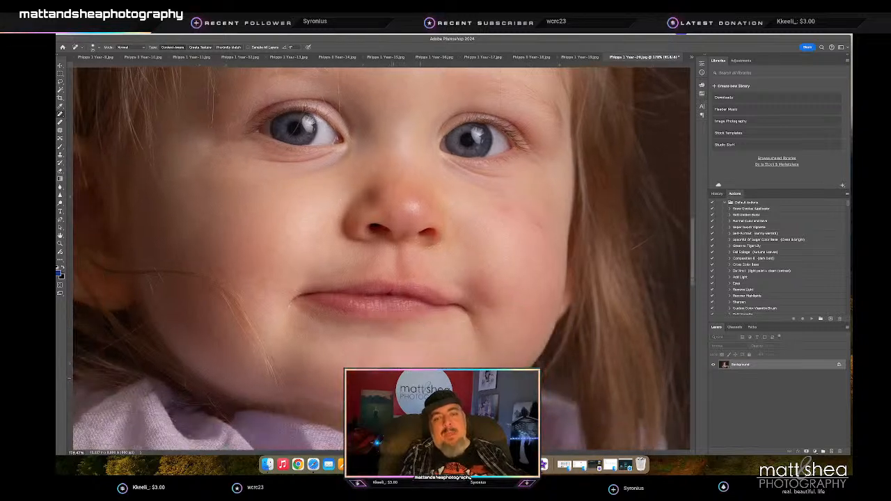
pyautogui.scroll(3, 498, 238)
pyautogui.hscroll(2, 502, 254)
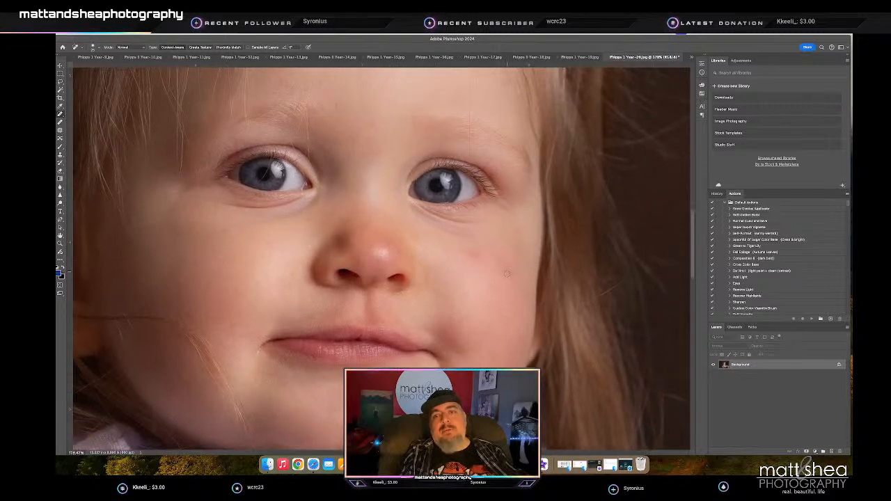
# - Heal the red marks on the girl's cheek and the remaining facial spots, then view the whole portrait
pyautogui.moveTo(513, 279); pyautogui.dragTo(462, 248)
pyautogui.press('super+z')
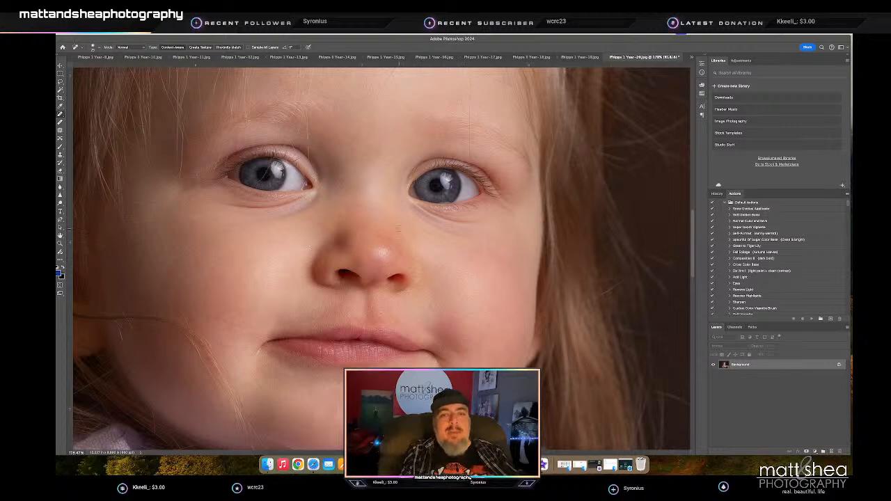
pyautogui.click(309, 245)
pyautogui.press('z')
pyautogui.moveTo(355, 329); pyautogui.dragTo(306, 331)
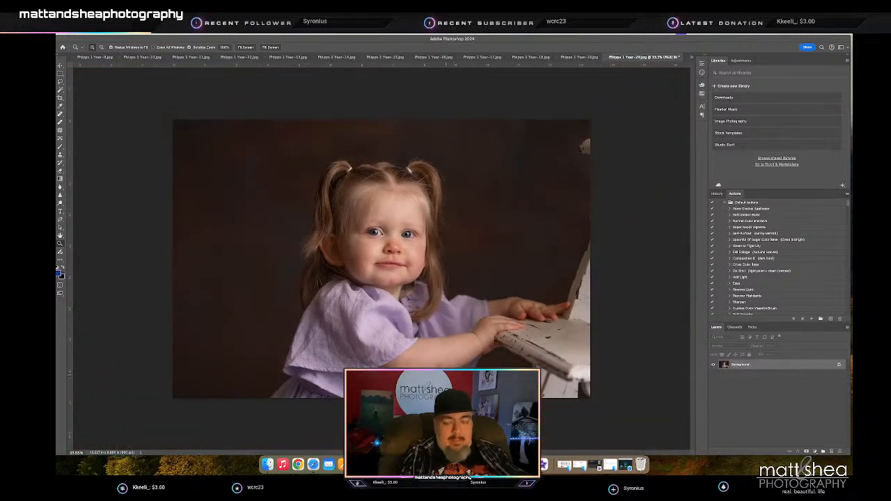
# - Clone smooth skin over the reddish bruise on the girl's forearm
pyautogui.moveTo(445, 374); pyautogui.dragTo(489, 374)
pyautogui.press('s')
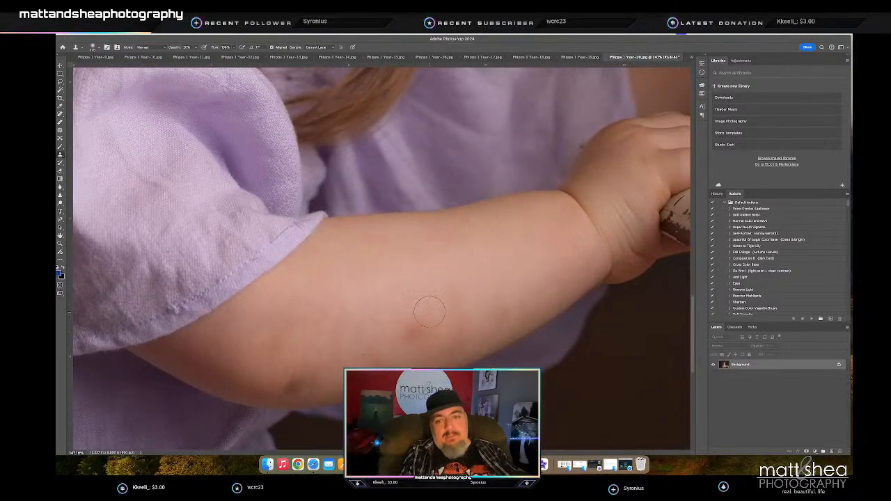
pyautogui.keyDown('alt'); pyautogui.click(422, 305); pyautogui.keyUp('alt')
pyautogui.moveTo(413, 322); pyautogui.dragTo(395, 332)
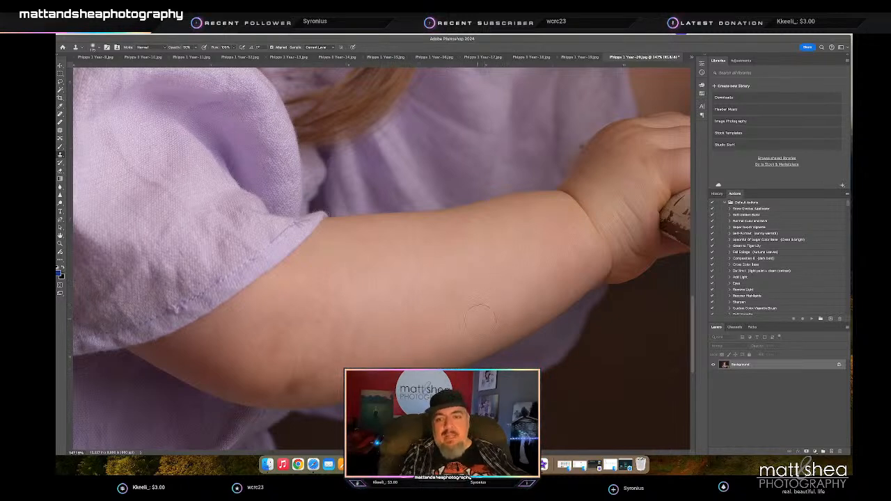
# - Heal the small spot on the upper side of the forearm, then save and close the portrait
pyautogui.press('z')
pyautogui.moveTo(478, 275); pyautogui.dragTo(473, 273)
pyautogui.press('j')
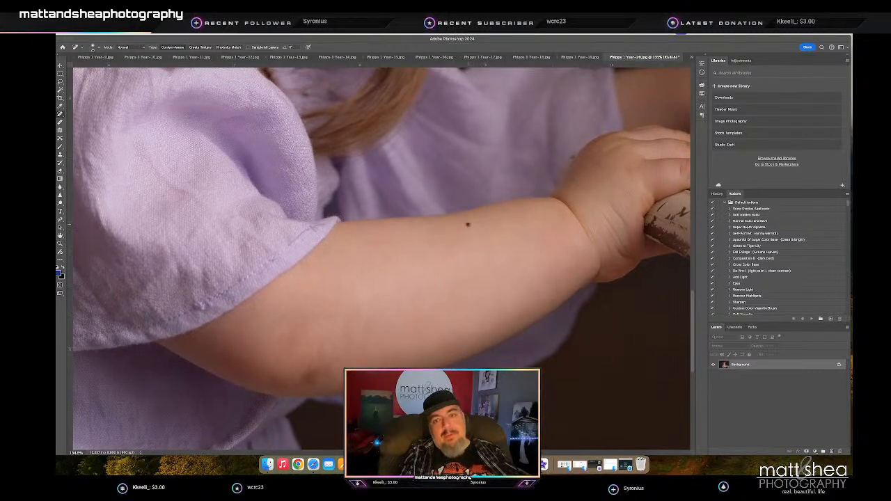
pyautogui.hscroll(1, 383, 276)
pyautogui.press('z')
pyautogui.moveTo(429, 270)
pyautogui.mouseDown()
pyautogui.moveTo(321, 273)
pyautogui.moveTo(334, 272)
pyautogui.mouseUp()
pyautogui.press('super+s')
pyautogui.press('super+w')
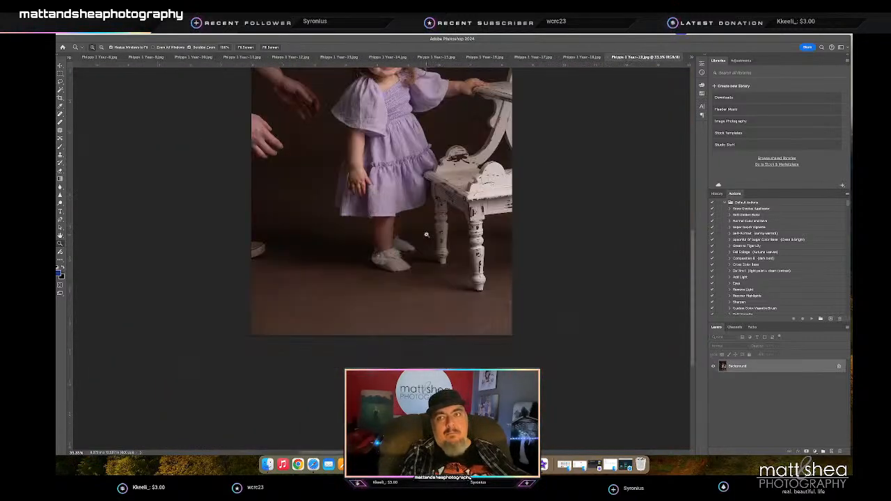
# - Lasso the adult's arms, hands and foot along the left edge of the standing portrait, fill them with backdrop and deselect
pyautogui.moveTo(404, 154); pyautogui.dragTo(401, 157)
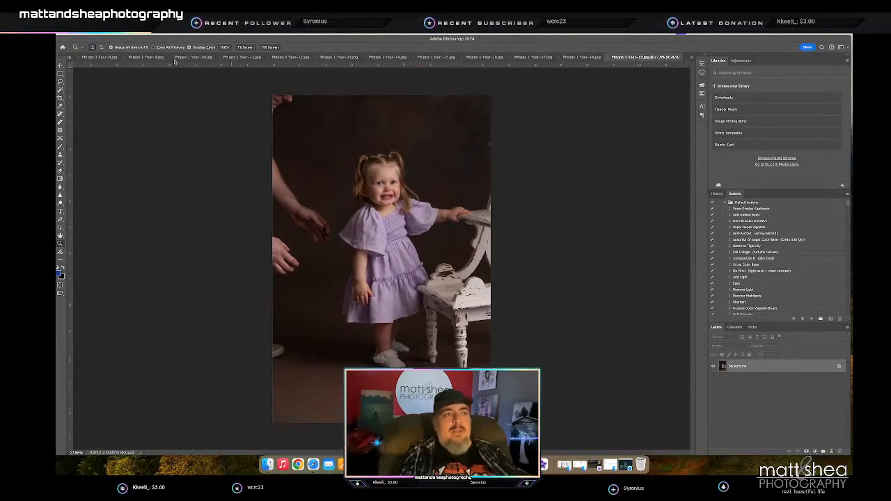
pyautogui.press('l')
pyautogui.moveTo(300, 97)
pyautogui.mouseDown()
pyautogui.moveTo(278, 146)
pyautogui.moveTo(299, 191)
pyautogui.moveTo(333, 222)
pyautogui.moveTo(335, 239)
pyautogui.moveTo(317, 248)
pyautogui.moveTo(274, 208)
pyautogui.moveTo(273, 231)
pyautogui.moveTo(304, 269)
pyautogui.moveTo(273, 284)
pyautogui.moveTo(268, 330)
pyautogui.moveTo(289, 354)
pyautogui.moveTo(265, 367)
pyautogui.moveTo(242, 353)
pyautogui.moveTo(237, 159)
pyautogui.moveTo(254, 59)
pyautogui.mouseUp()
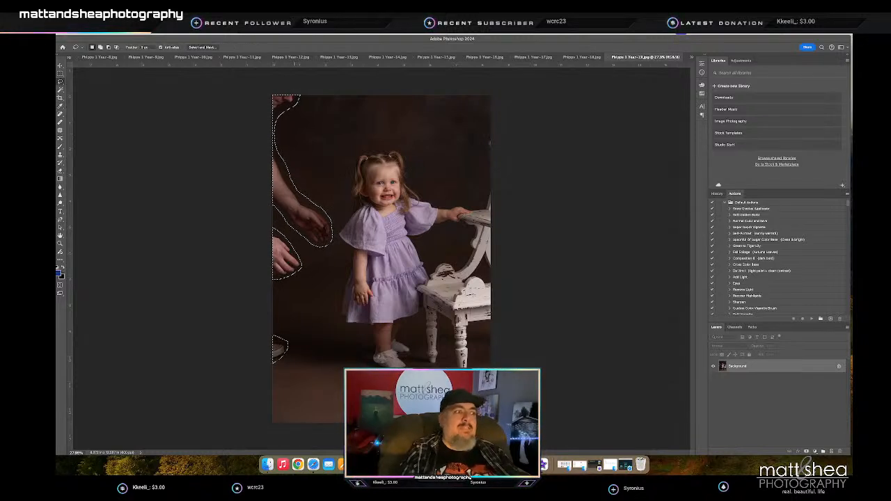
pyautogui.press('BackSpace')
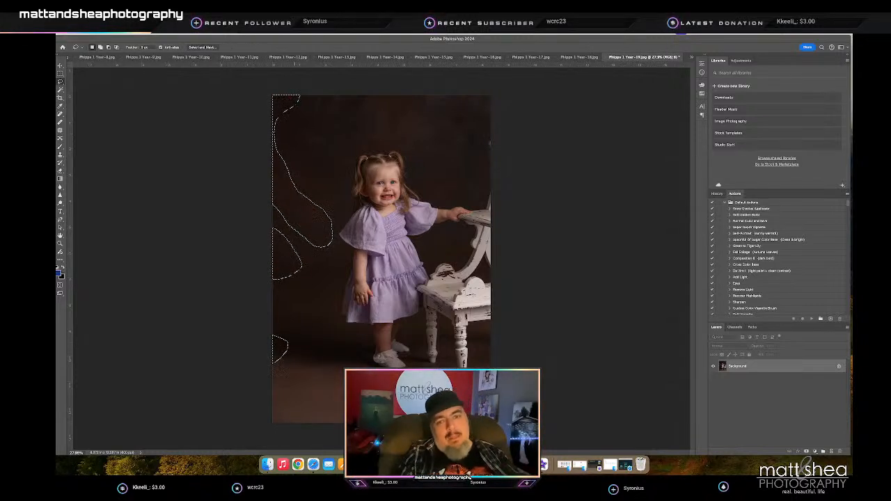
pyautogui.press('m')
pyautogui.hotkey('ctrl', 'd')
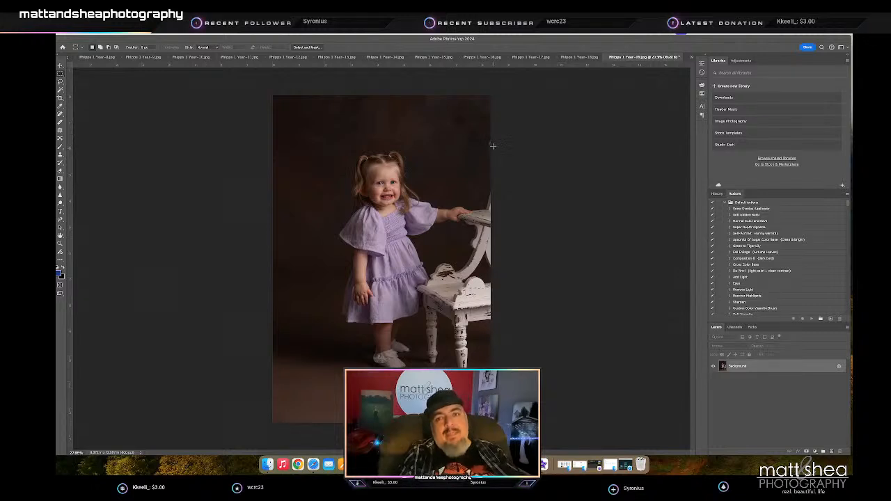
# - Remove the stray chair fragment at the photo's right edge and heal the uneven floor in the lower left corner
pyautogui.press('j')
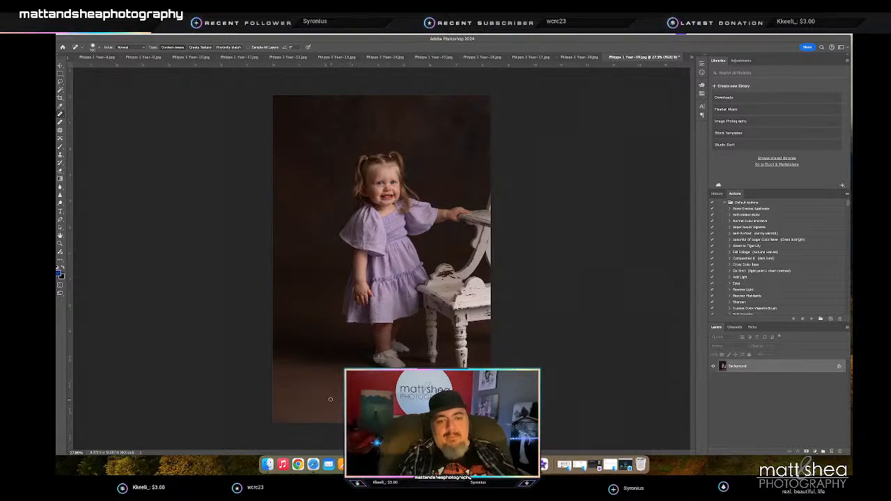
pyautogui.moveTo(282, 405)
pyautogui.mouseDown()
pyautogui.moveTo(326, 415)
pyautogui.moveTo(306, 427)
pyautogui.moveTo(343, 422)
pyautogui.mouseUp()
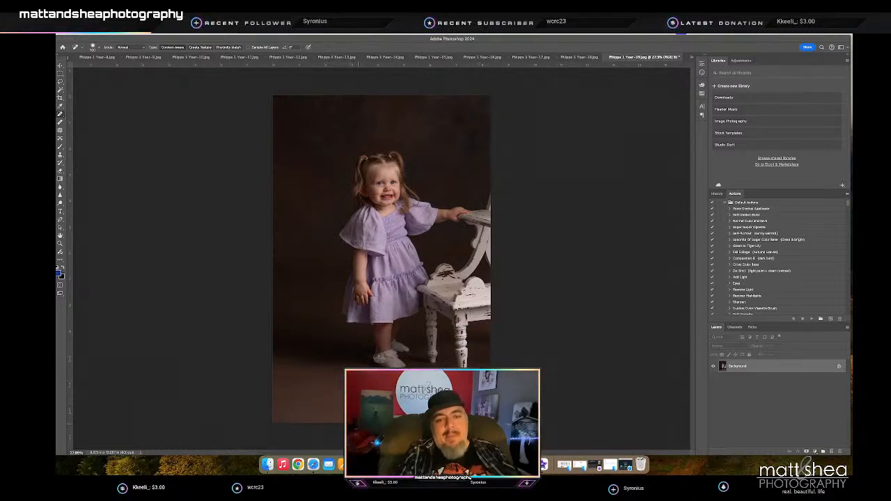
pyautogui.moveTo(341, 420)
pyautogui.mouseDown()
pyautogui.moveTo(313, 422)
pyautogui.moveTo(300, 397)
pyautogui.moveTo(283, 410)
pyautogui.mouseUp()
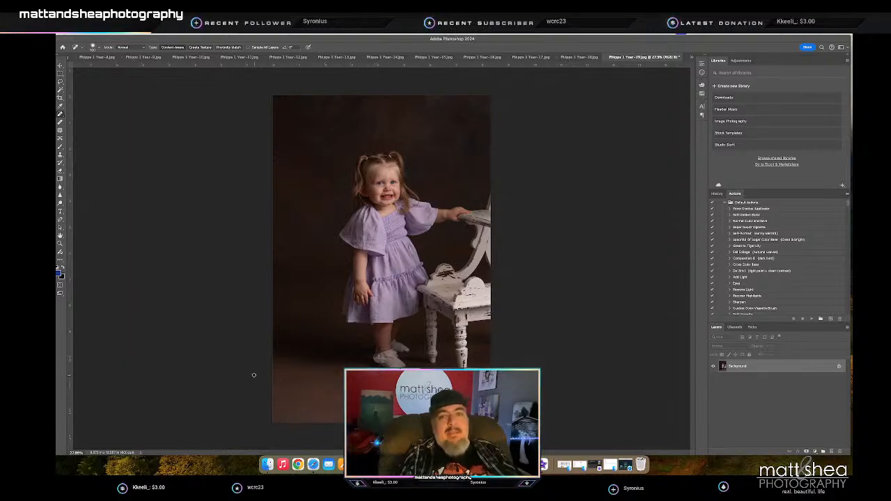
# - Heal the curved mark on the smiling girl's chin using a smaller Spot Healing Brush
pyautogui.press('z')
pyautogui.moveTo(391, 194); pyautogui.dragTo(443, 194)
pyautogui.press('j')
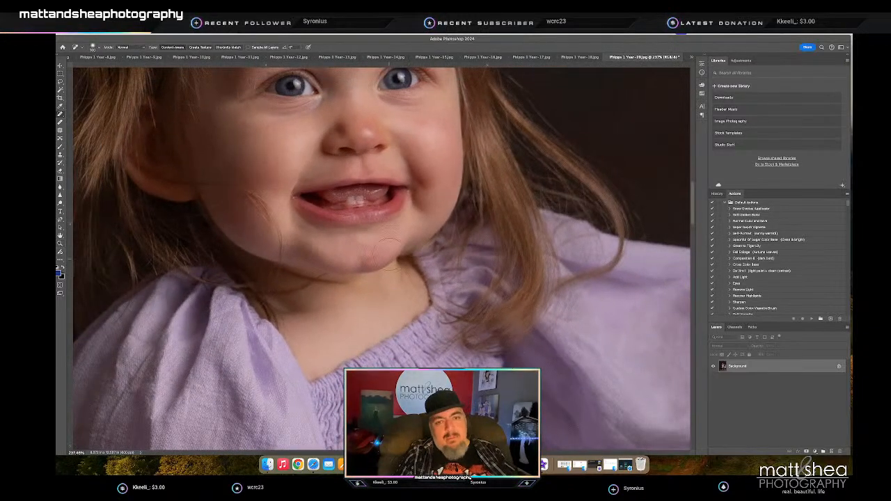
pyautogui.press('[')
pyautogui.press('[')
pyautogui.moveTo(377, 255); pyautogui.dragTo(368, 257)
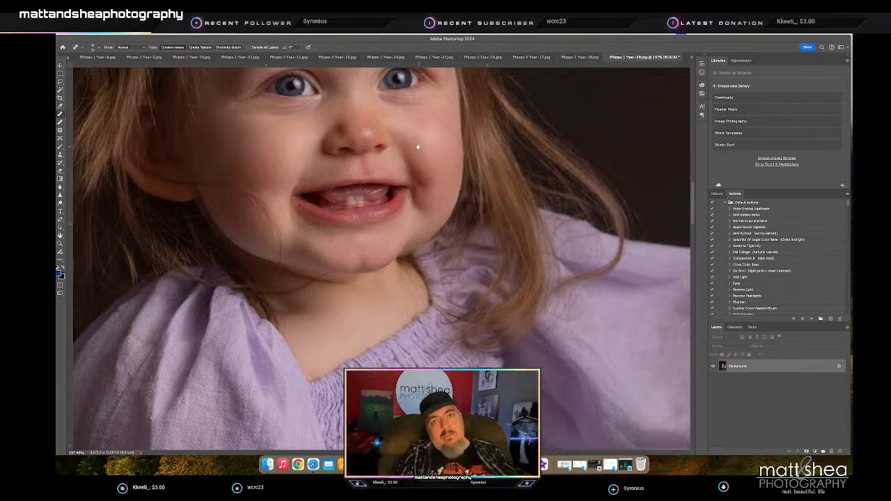
# - Heal the small spots on the girl's cheek, then save and close the portrait
pyautogui.scroll(5, 418, 146)
pyautogui.click(392, 237)
pyautogui.click(417, 246)
pyautogui.click(391, 242)
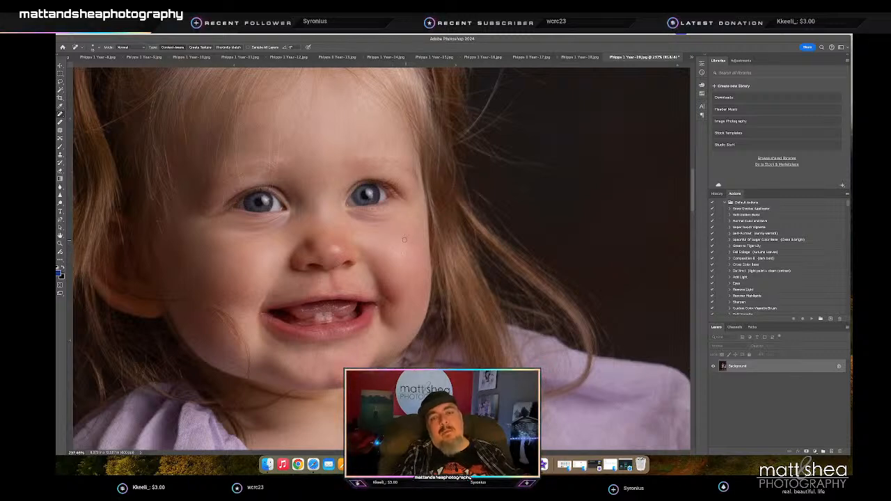
pyautogui.hotkey('ctrl', '0')
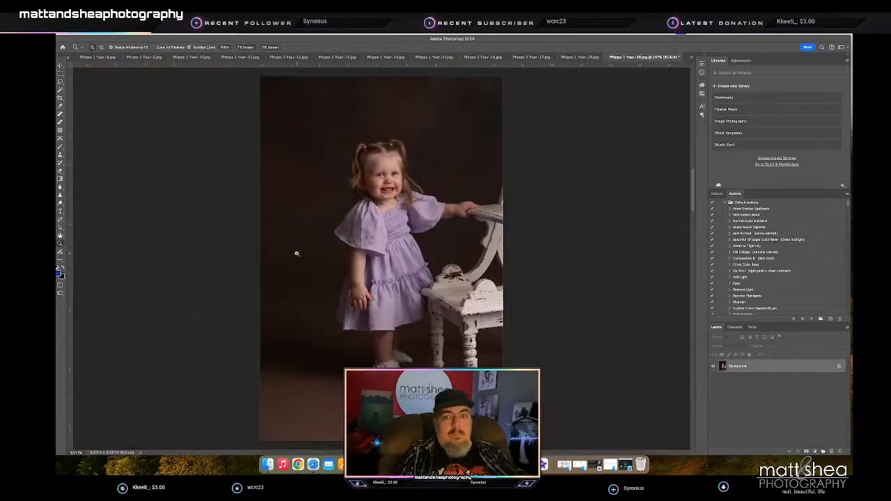
pyautogui.hotkey('ctrl', 's')
pyautogui.hotkey('ctrl', 'w')
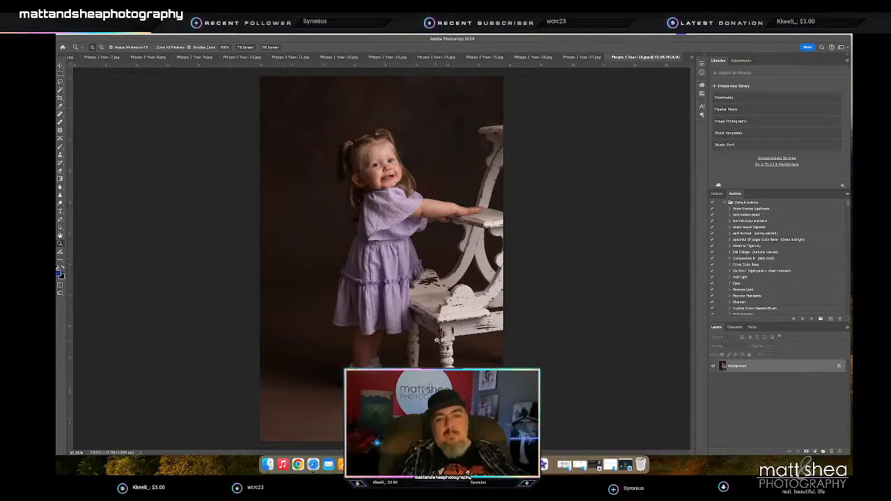
# - Clone smooth skin over the blemishes on the girl's outstretched forearm
pyautogui.press('j')
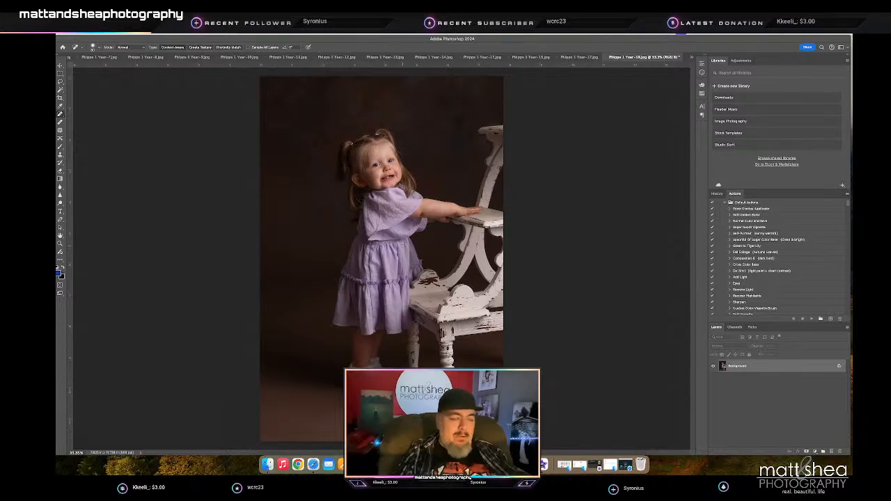
pyautogui.press('z')
pyautogui.moveTo(428, 195); pyautogui.dragTo(472, 202)
pyautogui.press('s')
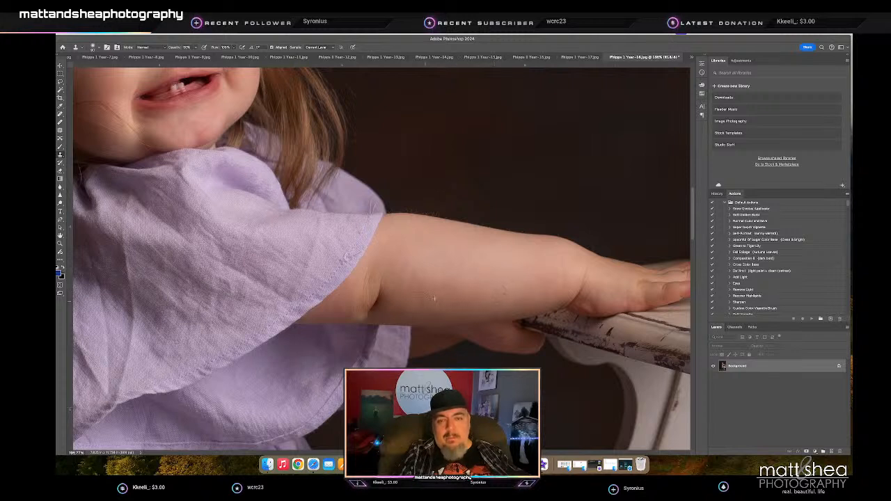
# - Heal the remaining blemishes on the girl's face, then save and close the portrait
pyautogui.press('z')
pyautogui.moveTo(479, 296); pyautogui.dragTo(387, 217)
pyautogui.press('j')
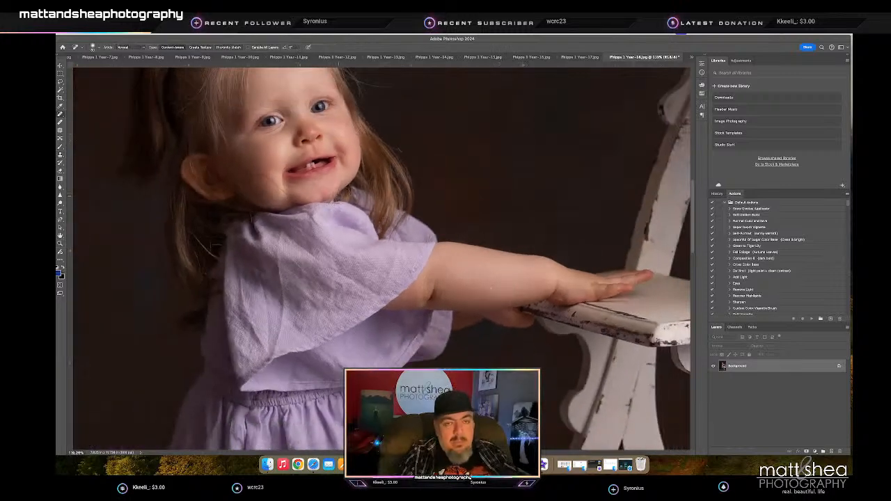
pyautogui.click(346, 123)
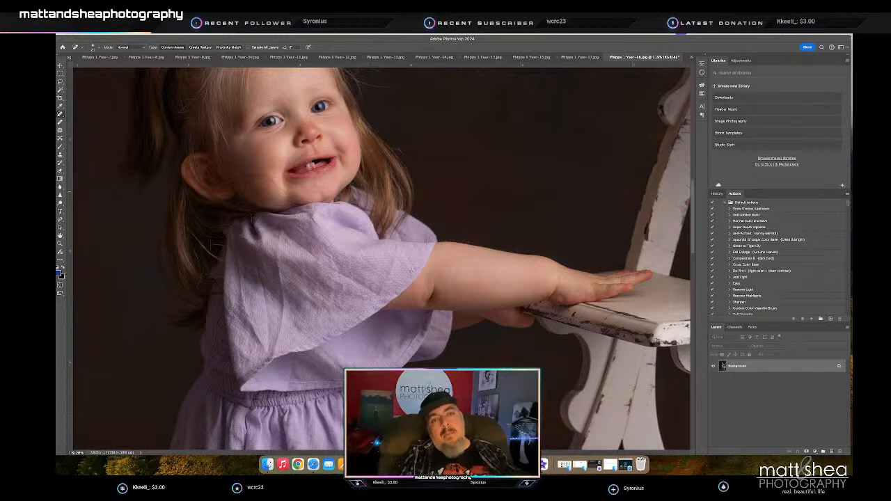
pyautogui.press('z')
pyautogui.moveTo(336, 239); pyautogui.dragTo(297, 240)
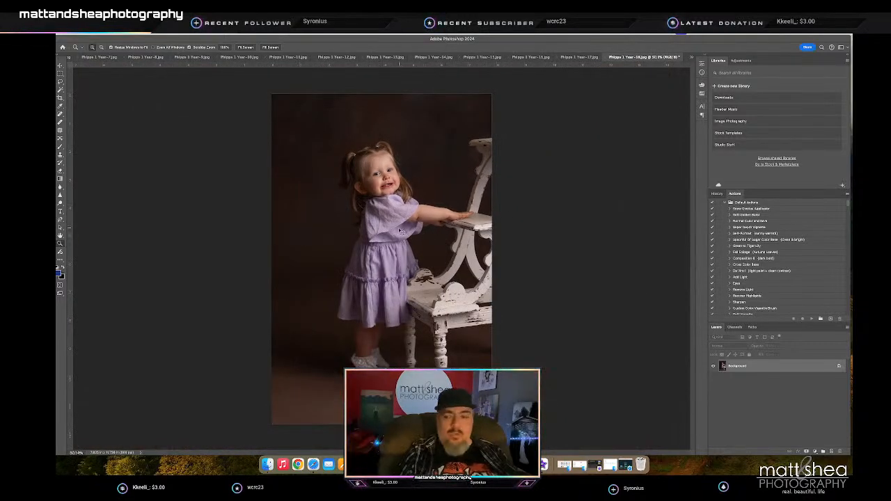
pyautogui.press('h')
pyautogui.press('z')
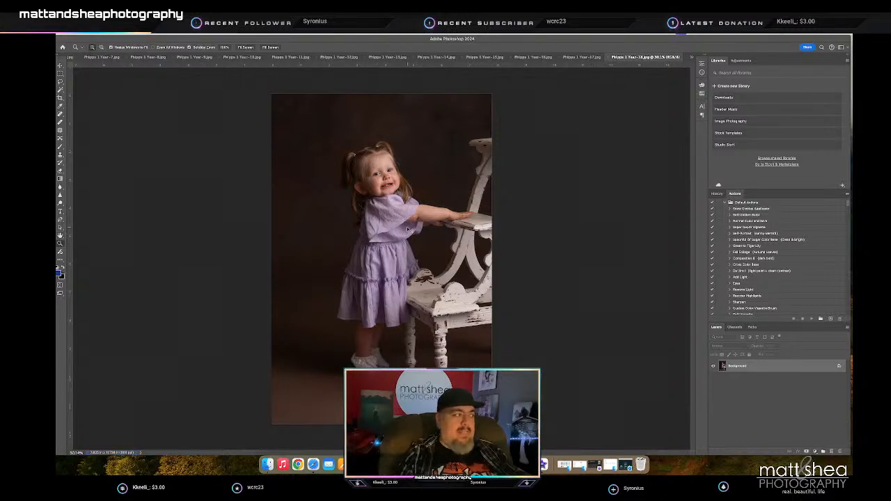
pyautogui.press('super+w')
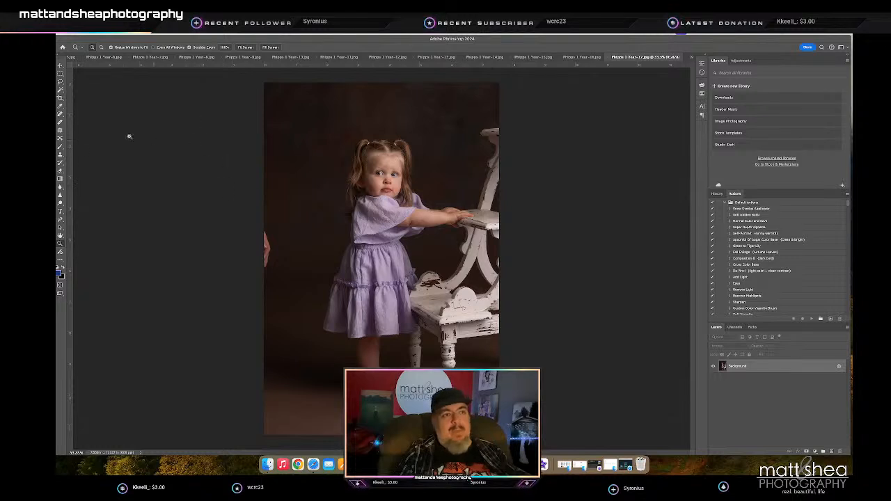
# - Marquee-select the adult's hand at the photo's left edge, fill it with backdrop and deselect
pyautogui.click(60, 73)
pyautogui.moveTo(263, 223); pyautogui.dragTo(274, 273)
pyautogui.press('i')
pyautogui.press('m')
pyautogui.click(584, 267)
# - Heal the backdrop beside the girl's dress with an enlarged Spot Healing Brush, then close the portrait
pyautogui.press('j')
pyautogui.press(']')
pyautogui.press(']')
pyautogui.press(']')
pyautogui.press(']')
pyautogui.press(']')
pyautogui.press(']')
pyautogui.click(304, 322)
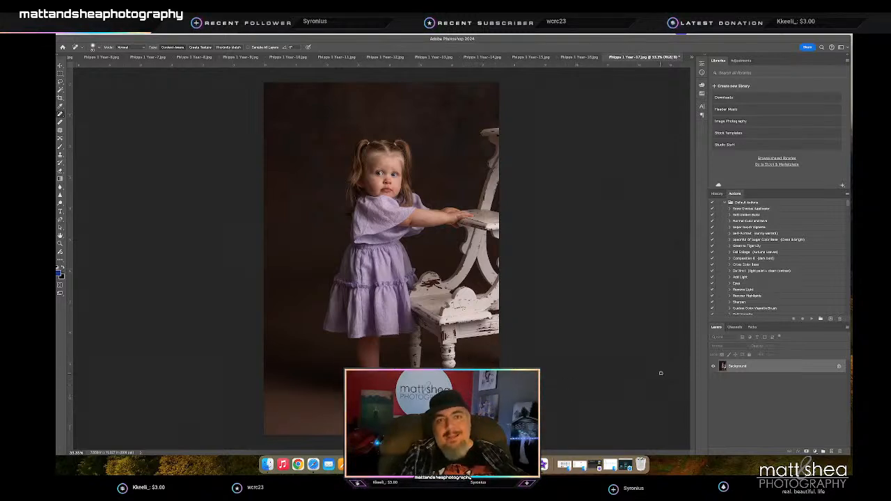
pyautogui.press('h')
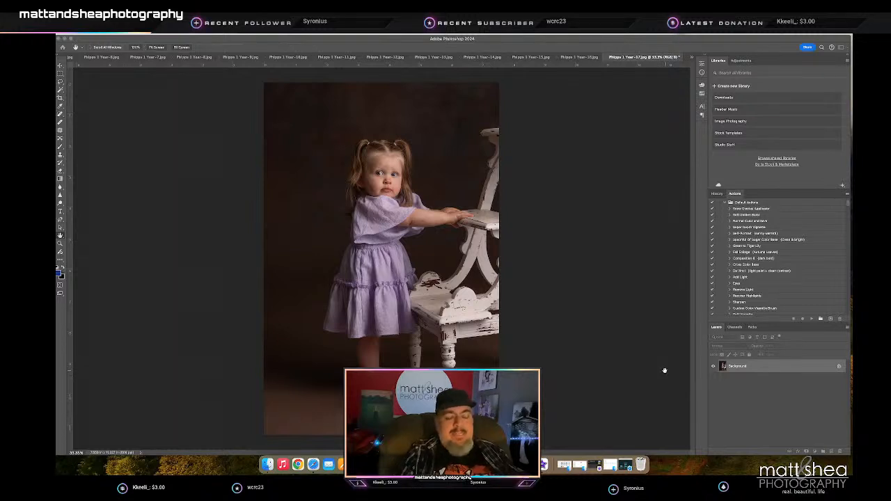
pyautogui.press('j')
pyautogui.hotkey('ctrl', 'w')
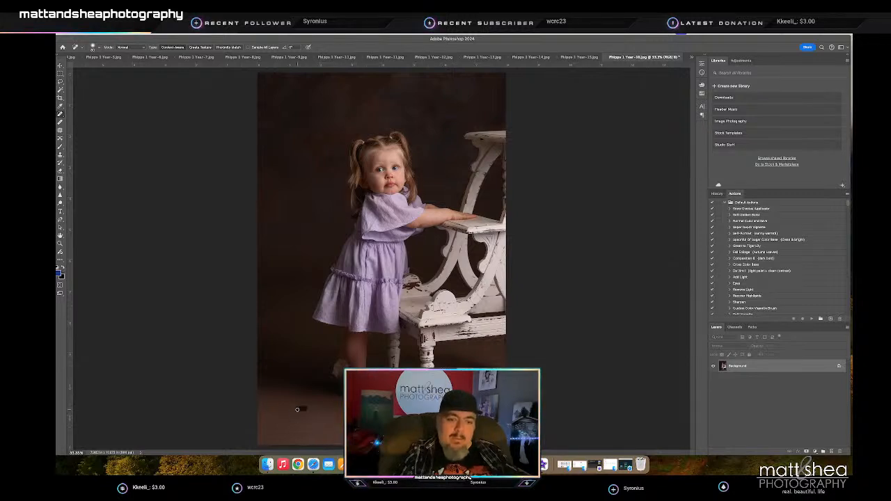
# - Heal the floor marks in the photo's lower left corner and clone smooth skin over the reddish forearm spot
pyautogui.moveTo(279, 442); pyautogui.dragTo(298, 439)
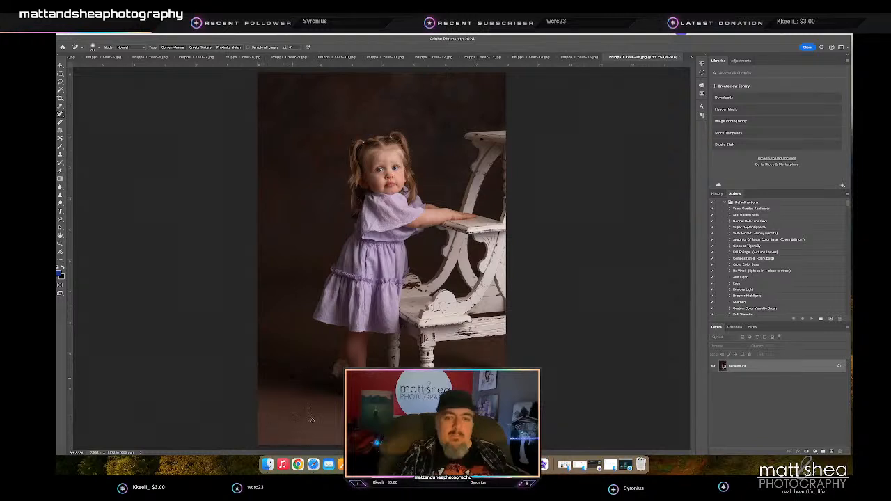
pyautogui.press('z')
pyautogui.moveTo(443, 216); pyautogui.dragTo(473, 229)
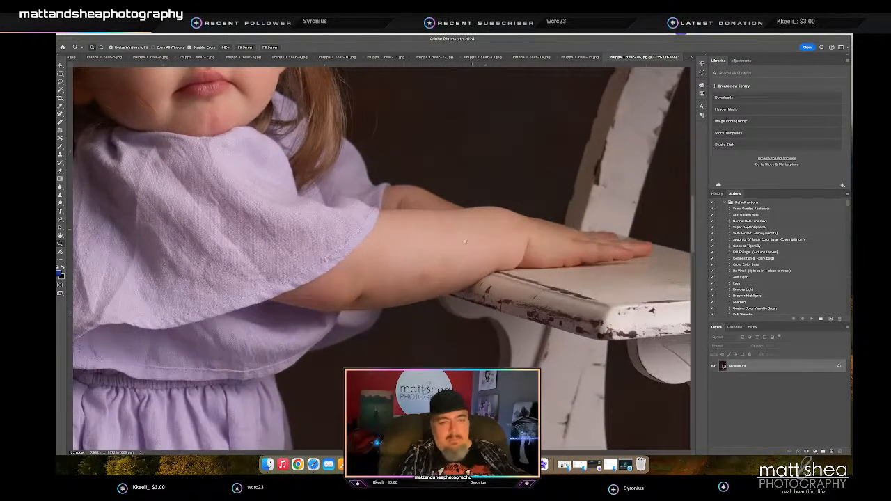
pyautogui.press('s')
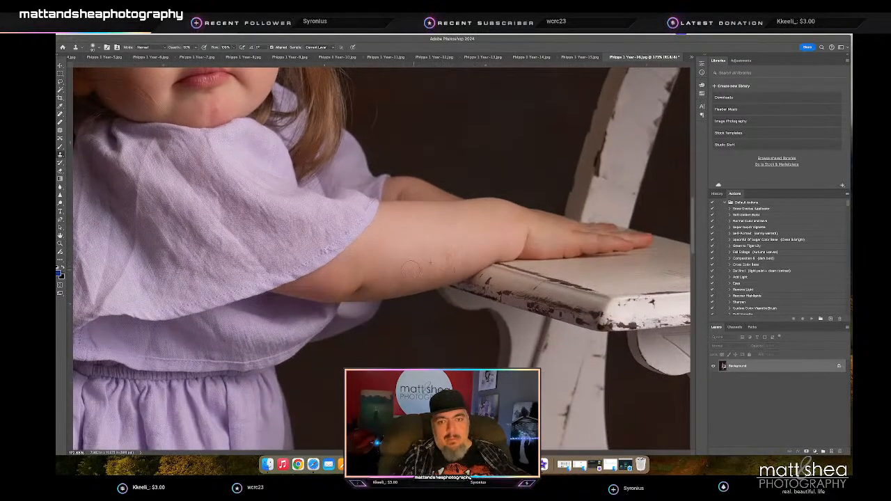
pyautogui.scroll(5, 409, 258)
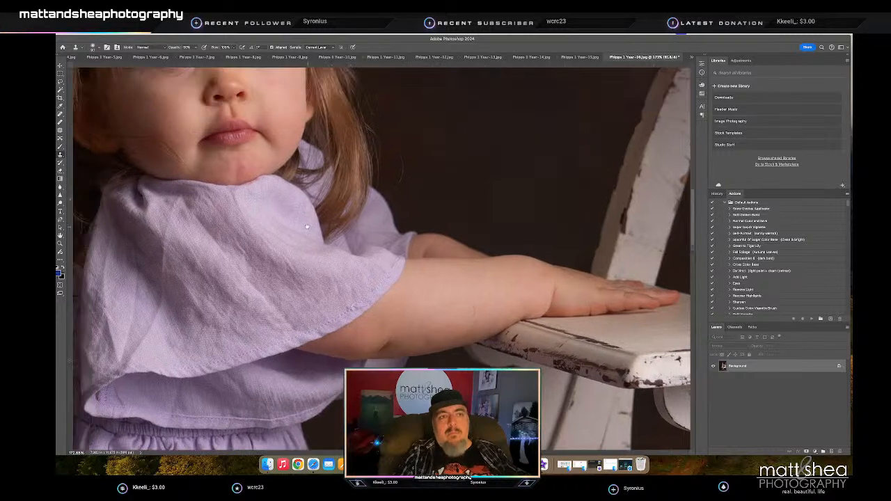
# - Heal the marks on the girl's chin and cheek with a smaller Spot Healing Brush
pyautogui.press('j')
pyautogui.press('[')
pyautogui.press('[')
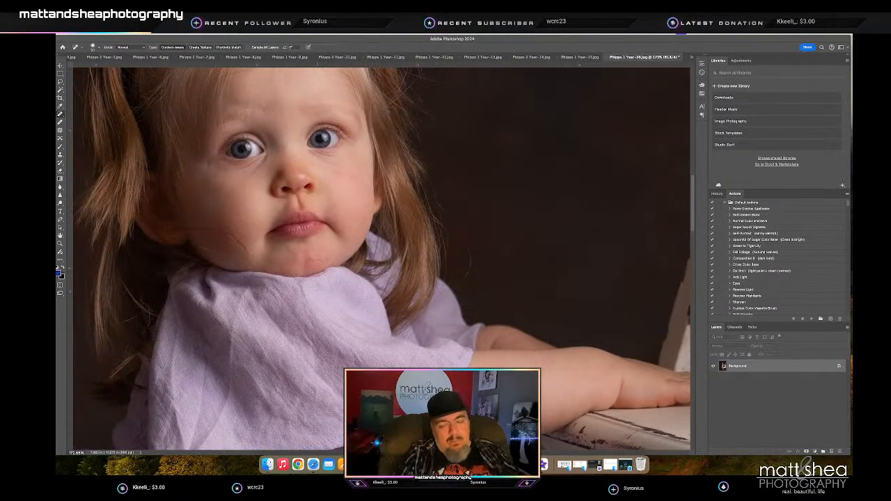
pyautogui.click(311, 259)
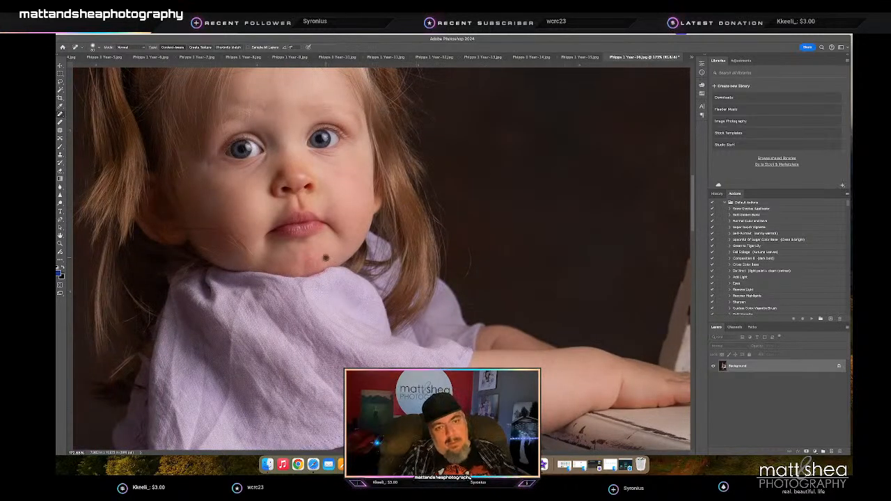
pyautogui.moveTo(354, 178); pyautogui.dragTo(346, 175)
pyautogui.click(342, 174)
pyautogui.hscroll(-1, 336, 172)
pyautogui.click(349, 172)
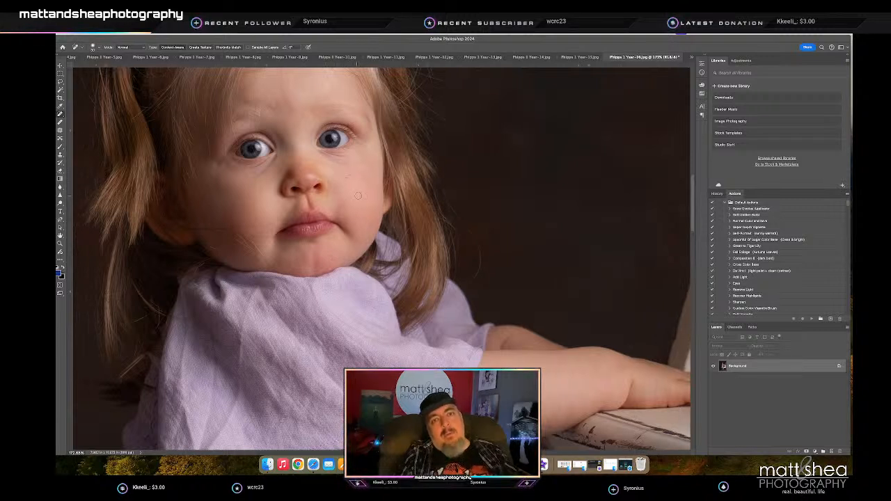
# - Save and close the retouched portrait, then close the soft painterly portrait as well
pyautogui.press('z')
pyautogui.moveTo(381, 206); pyautogui.dragTo(360, 216)
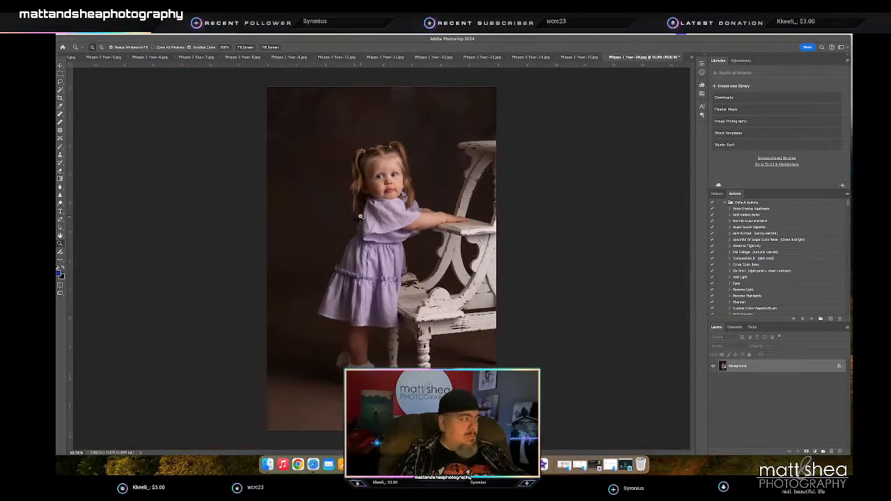
pyautogui.press('super+s')
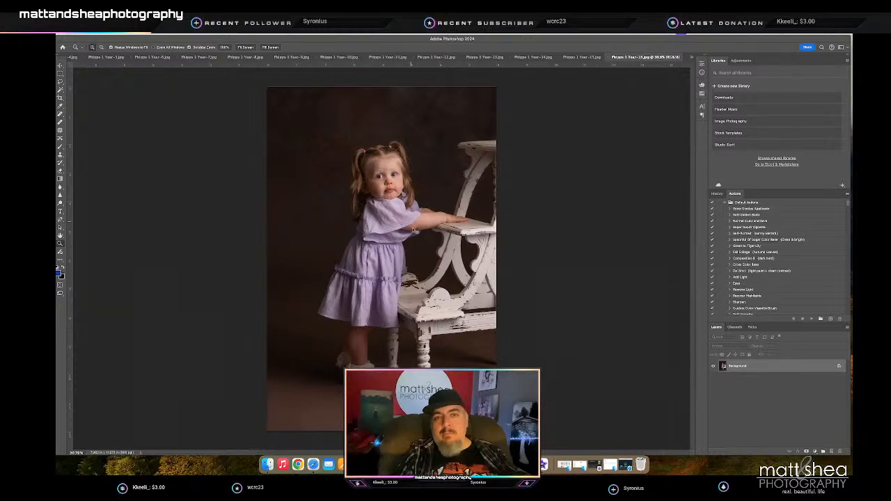
pyautogui.press('super+w')
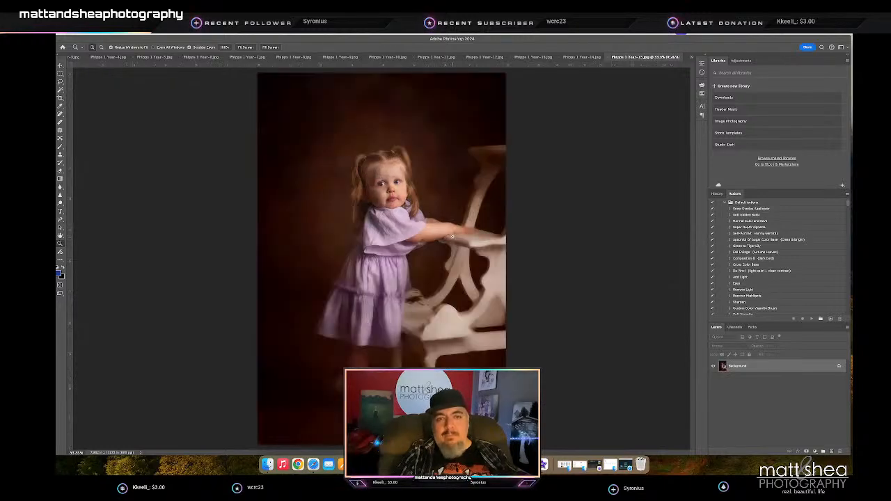
pyautogui.press('super+w')
# - Lasso the adult's arms and hands along the photo's left edge, fill them with backdrop and deselect
pyautogui.scroll(-3, 362, 159)
pyautogui.click(60, 82)
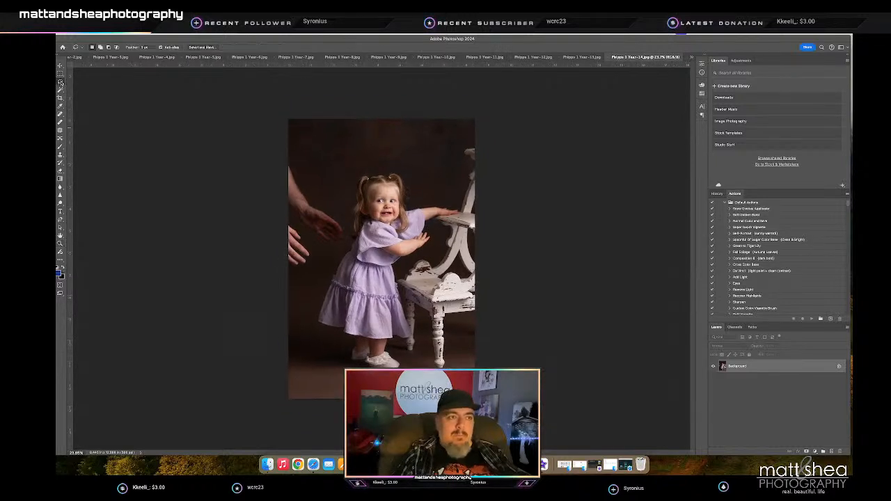
pyautogui.moveTo(308, 198)
pyautogui.mouseDown()
pyautogui.moveTo(345, 228)
pyautogui.moveTo(345, 241)
pyautogui.moveTo(333, 248)
pyautogui.moveTo(304, 230)
pyautogui.mouseUp()
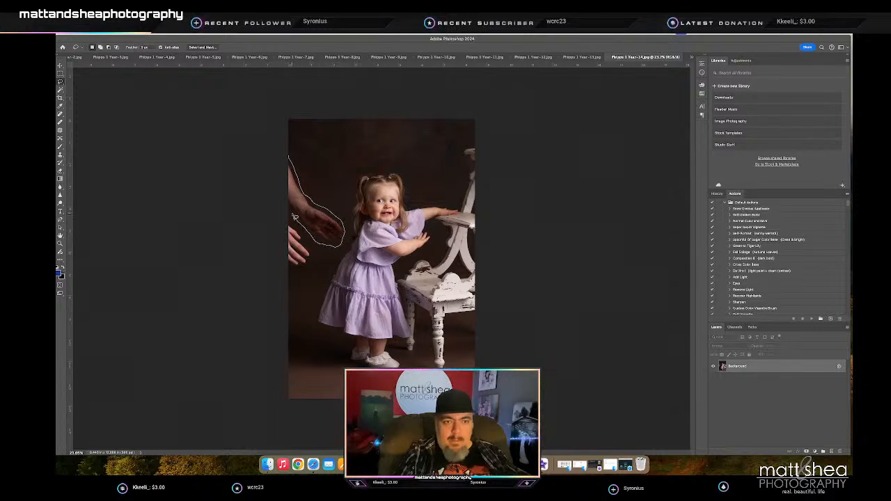
pyautogui.moveTo(307, 244)
pyautogui.mouseDown()
pyautogui.moveTo(316, 262)
pyautogui.moveTo(301, 273)
pyautogui.moveTo(288, 262)
pyautogui.mouseUp()
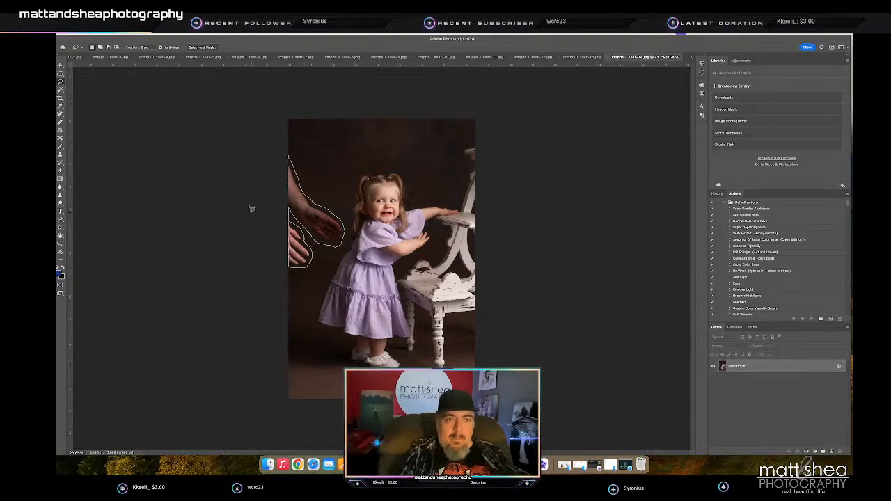
pyautogui.press('i')
pyautogui.press('l')
pyautogui.press('BackSpace')
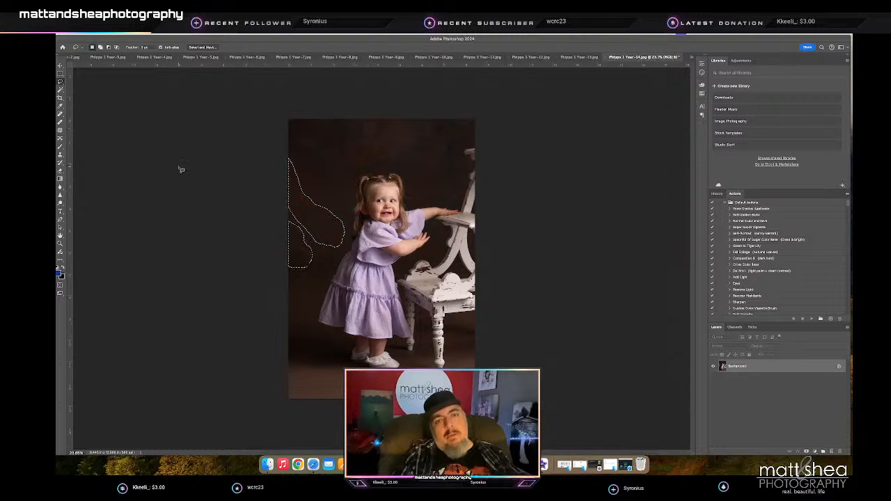
pyautogui.press('m')
pyautogui.hotkey('ctrl', 'd')
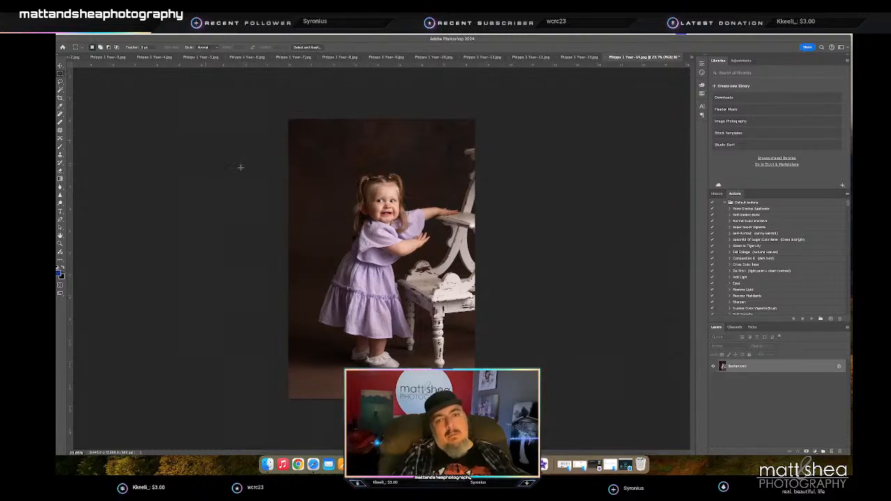
# - Heal the uneven floor in the photo's lower left corner and the curved mark on the girl's chin
pyautogui.press('j')
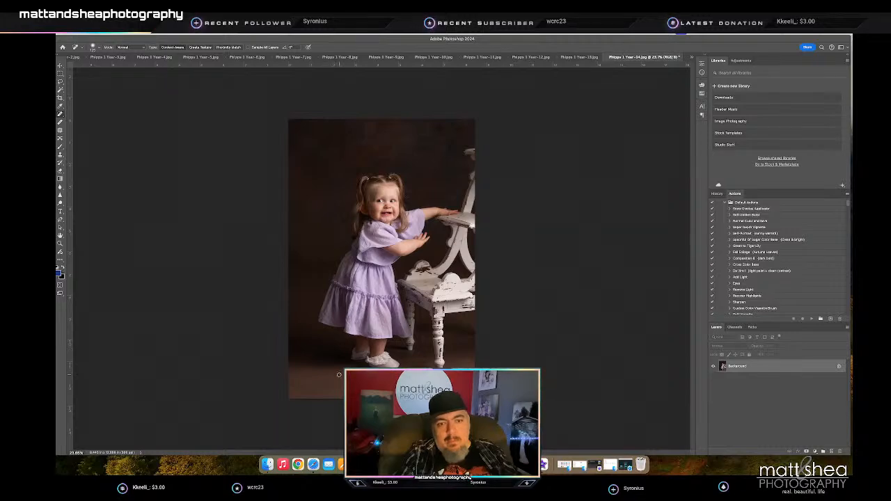
pyautogui.moveTo(332, 372); pyautogui.dragTo(303, 387)
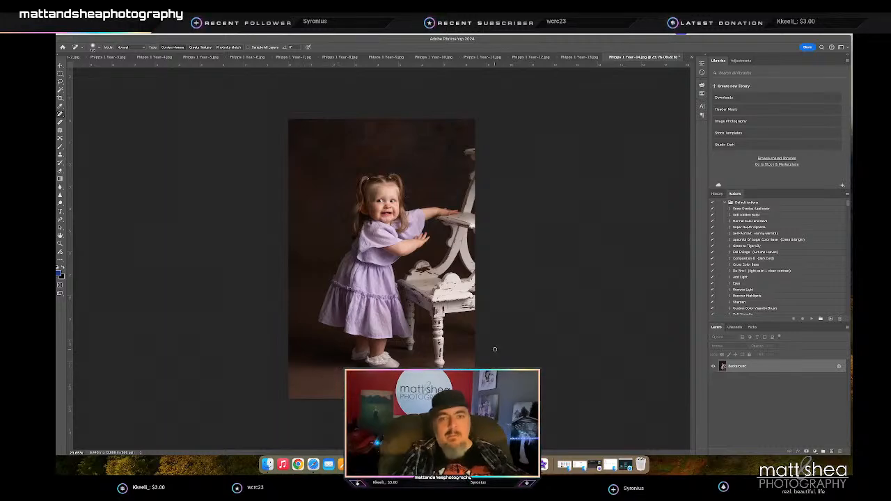
pyautogui.press('z')
pyautogui.moveTo(390, 215); pyautogui.dragTo(421, 218)
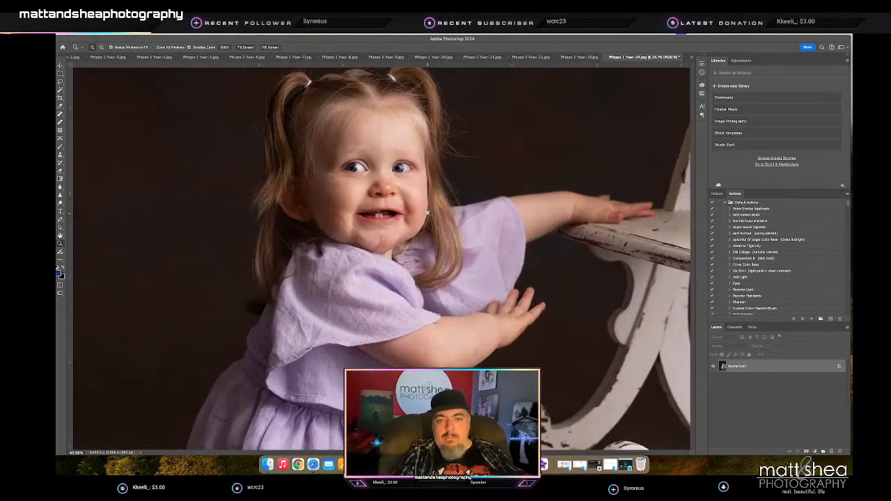
pyautogui.press('j')
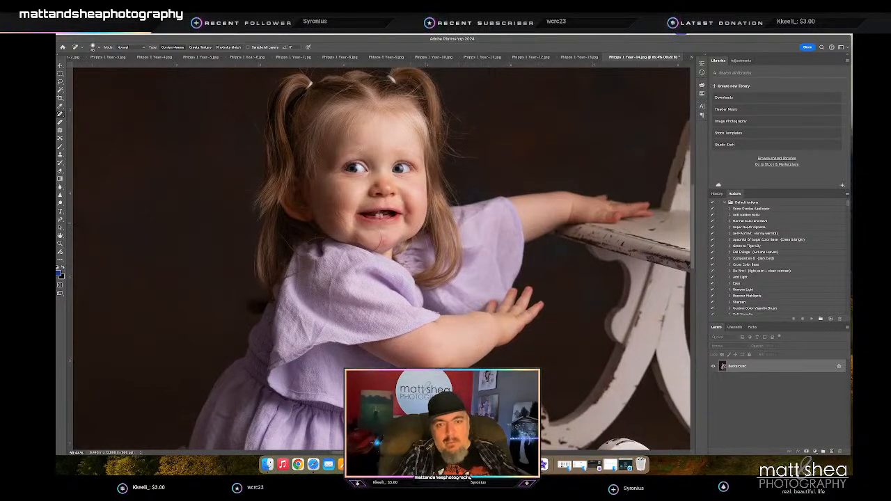
pyautogui.click(385, 239)
pyautogui.moveTo(378, 228); pyautogui.dragTo(381, 242)
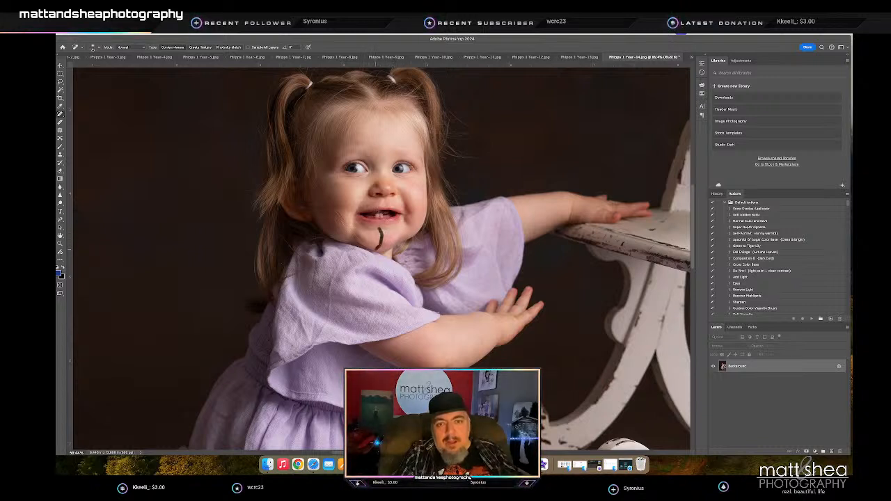
# - Soften the reddish mark on the girl's chin with the Clone Stamp tool
pyautogui.hscroll(1, 377, 247)
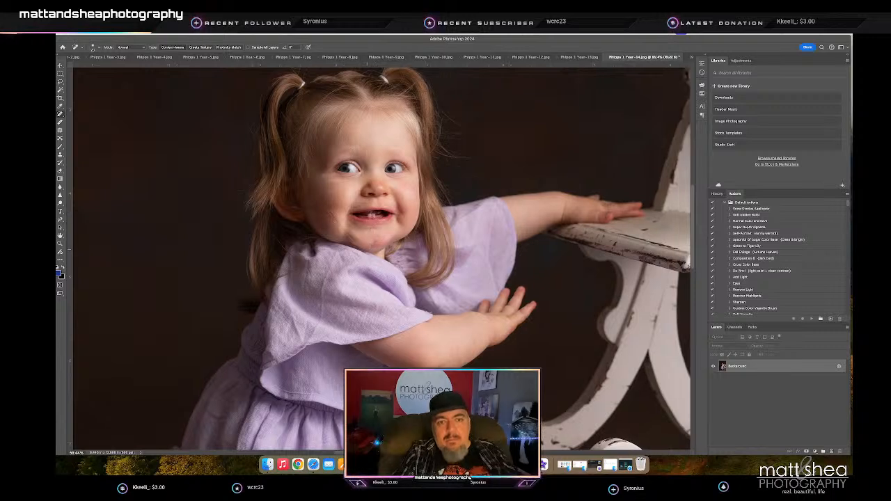
pyautogui.hscroll(3, 419, 259)
pyautogui.press('z')
pyautogui.moveTo(349, 247); pyautogui.dragTo(379, 247)
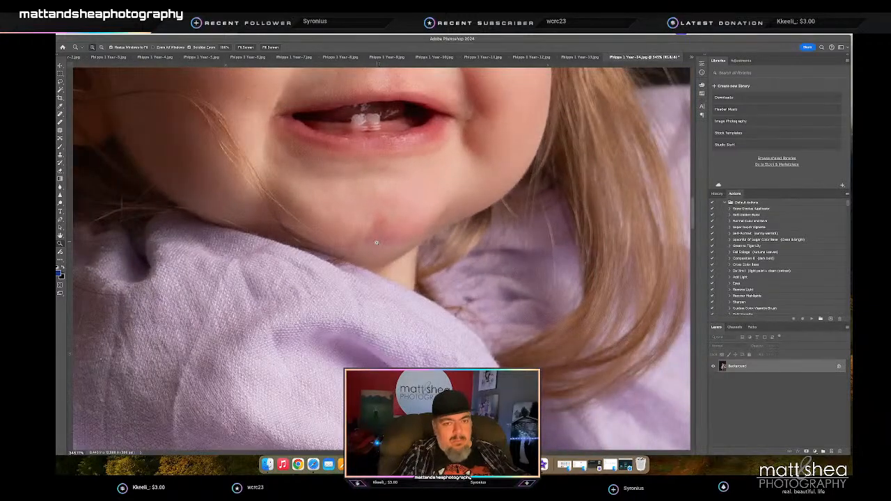
pyautogui.press('s')
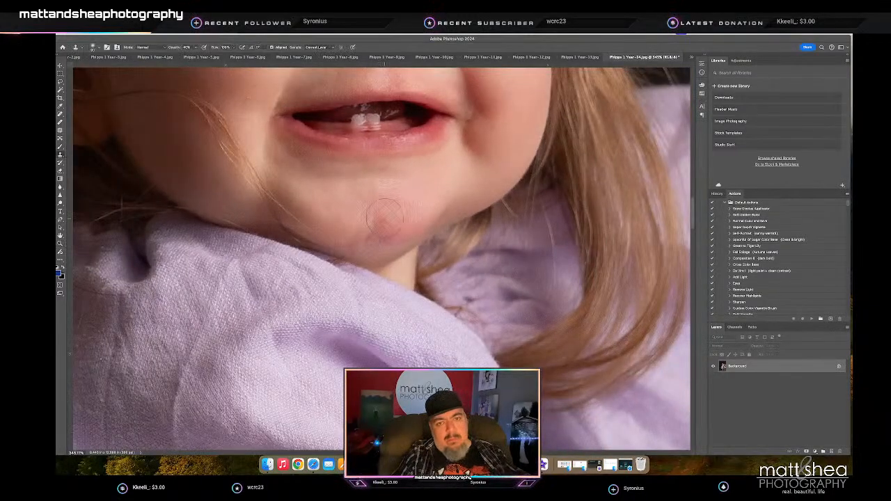
pyautogui.hscroll(3, 362, 203)
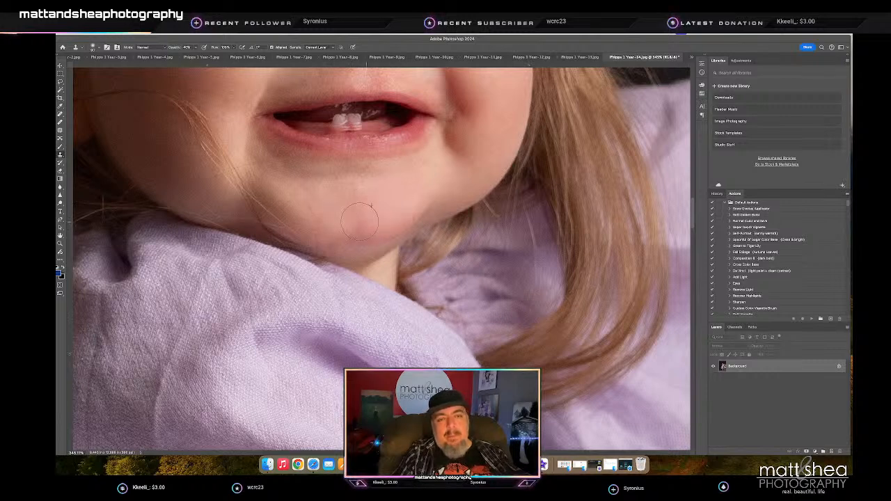
pyautogui.scroll(5, 376, 292)
pyautogui.hscroll(3, 376, 292)
pyautogui.scroll(2, 376, 291)
pyautogui.hscroll(1, 377, 292)
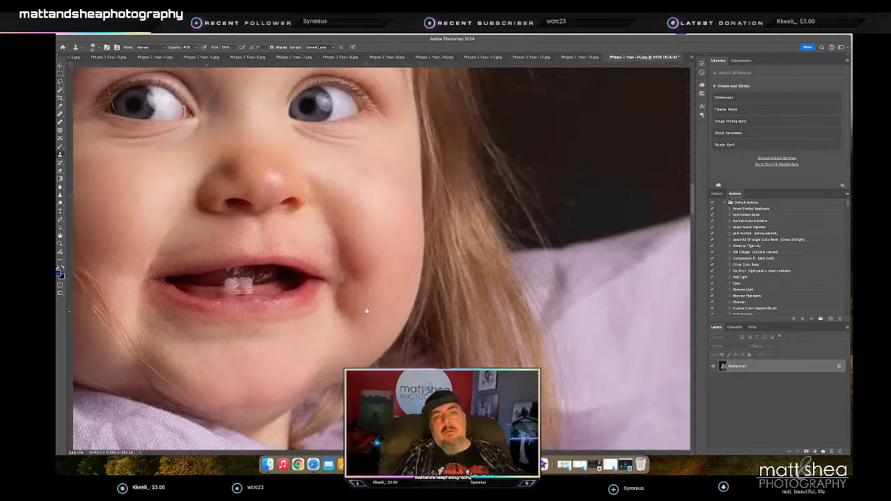
# - Save and close the portrait of the girl reaching for the white chair
pyautogui.press('z')
pyautogui.moveTo(379, 275); pyautogui.dragTo(347, 281)
pyautogui.press('super+s')
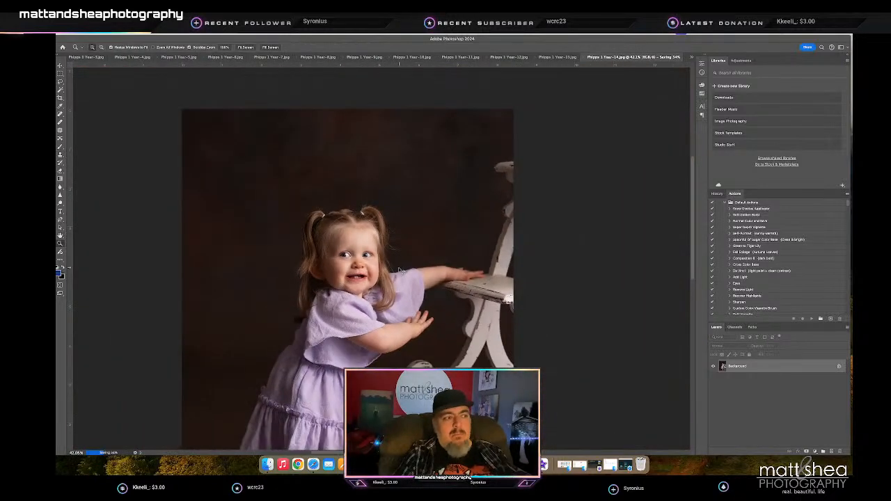
pyautogui.press('super+w')
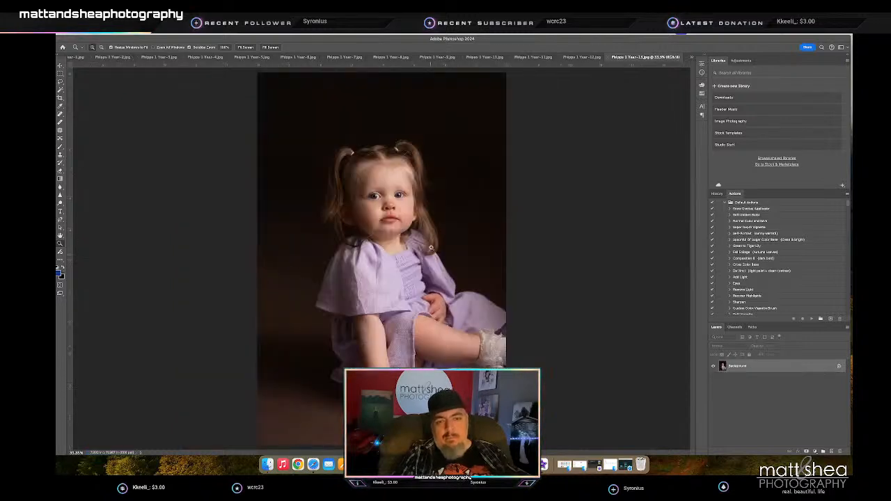
# - Heal the uneven floor in the lower left corner of the seated portrait with the Spot Healing Brush
pyautogui.moveTo(335, 440); pyautogui.dragTo(327, 439)
pyautogui.press('j')
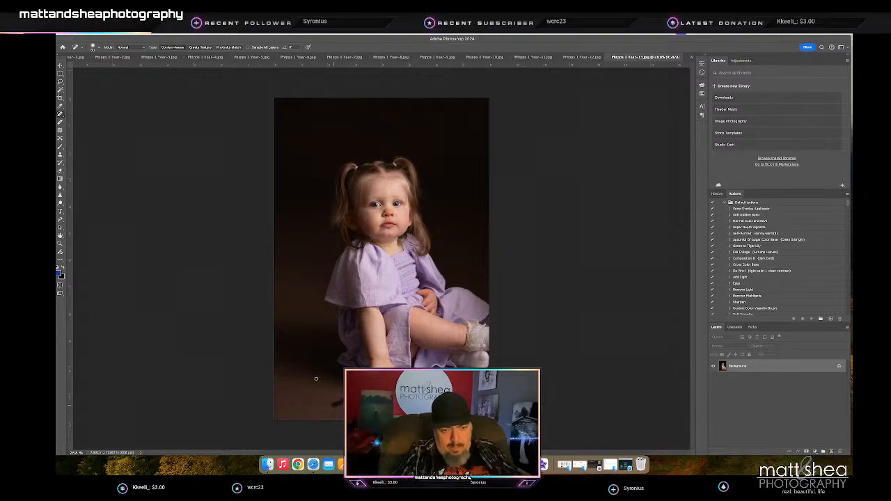
pyautogui.moveTo(282, 403); pyautogui.dragTo(309, 414)
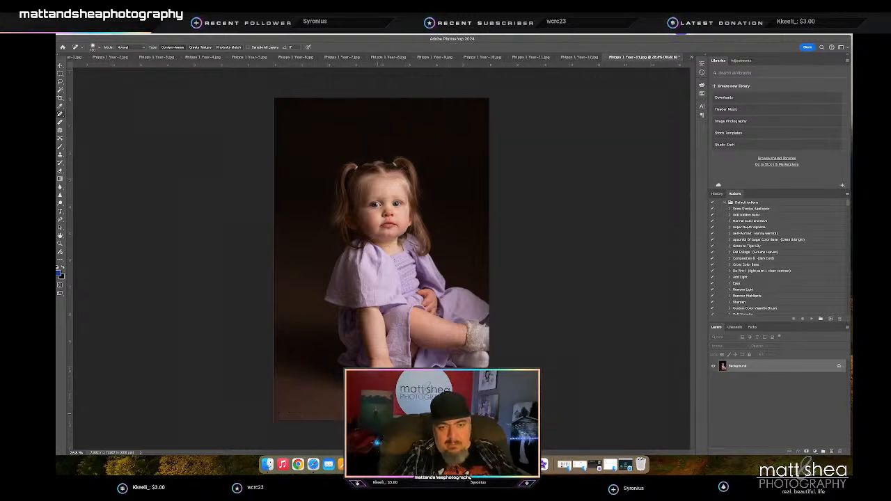
# - Heal the red mark on the girl's chin using a smaller Spot Healing Brush
pyautogui.press('z')
pyautogui.moveTo(392, 220); pyautogui.dragTo(440, 225)
pyautogui.press('j')
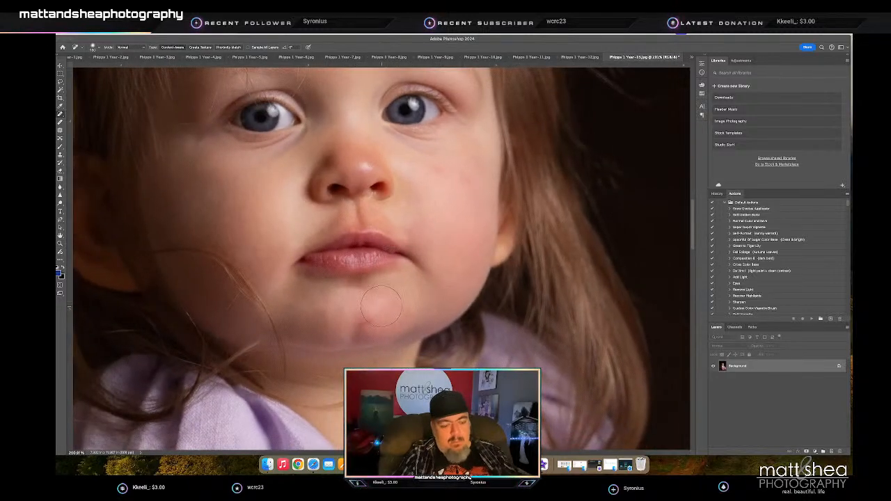
pyautogui.press('[')
pyautogui.press('[')
pyautogui.press('[')
pyautogui.press('[')
pyautogui.press('[')
pyautogui.press('[')
pyautogui.hscroll(-1, 383, 320)
pyautogui.moveTo(373, 322); pyautogui.dragTo(367, 325)
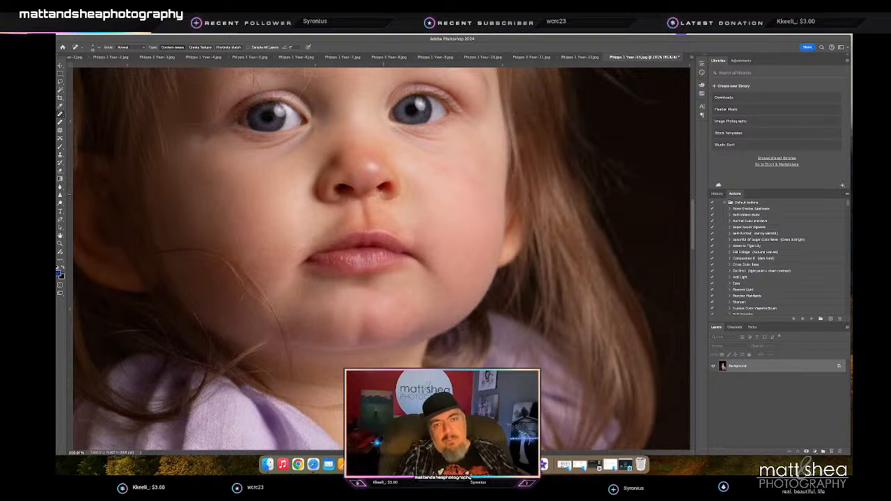
# - Heal the skin just below the girl's nostril and touch it up with the Clone Stamp tool
pyautogui.moveTo(381, 195); pyautogui.dragTo(370, 197)
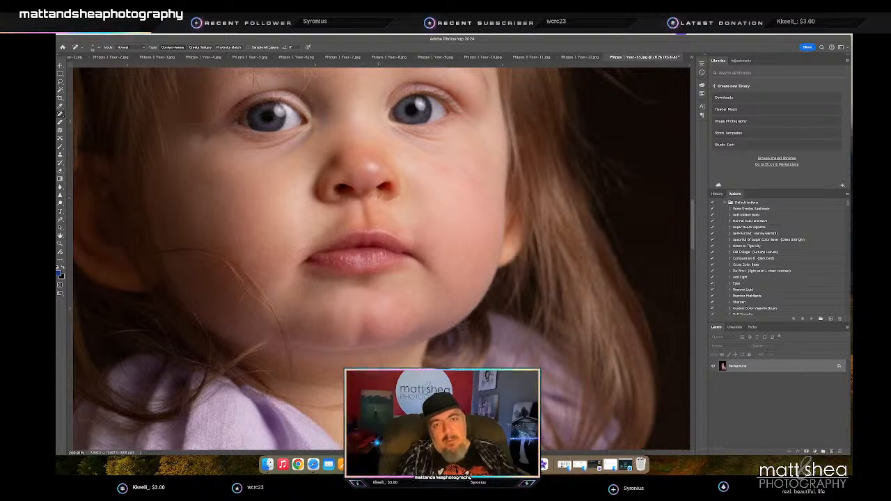
pyautogui.click(376, 194)
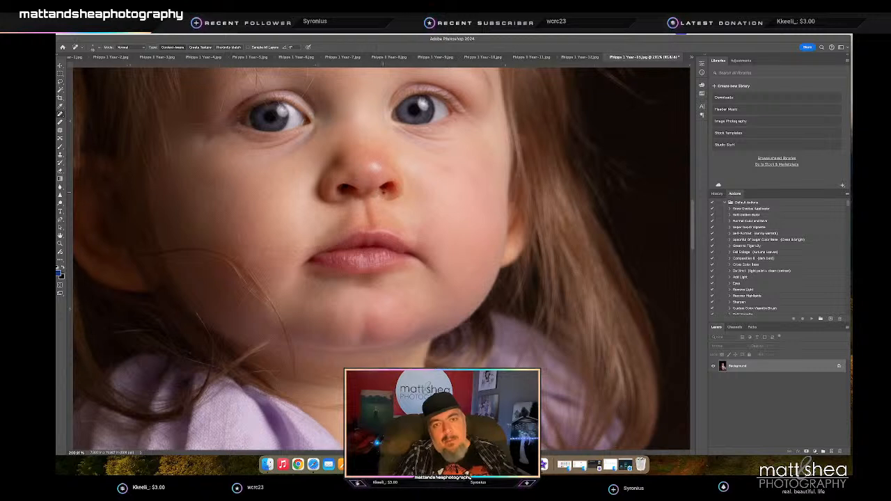
pyautogui.press('s')
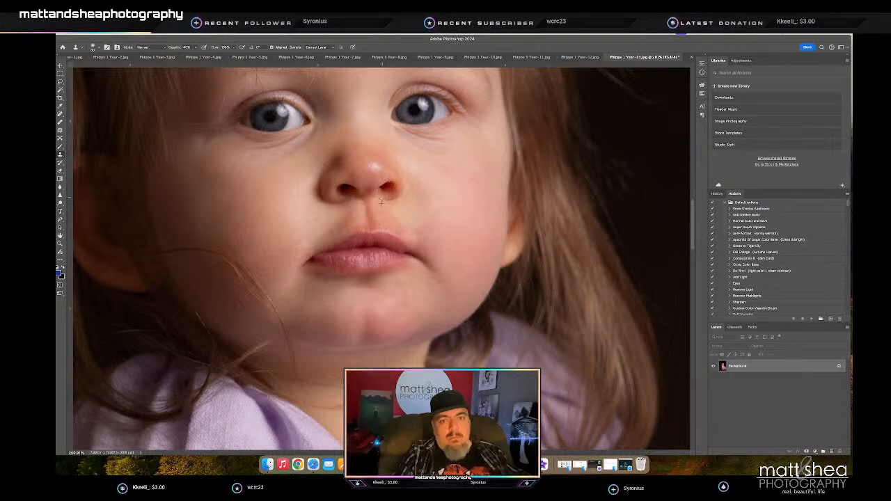
pyautogui.scroll(2, 384, 201)
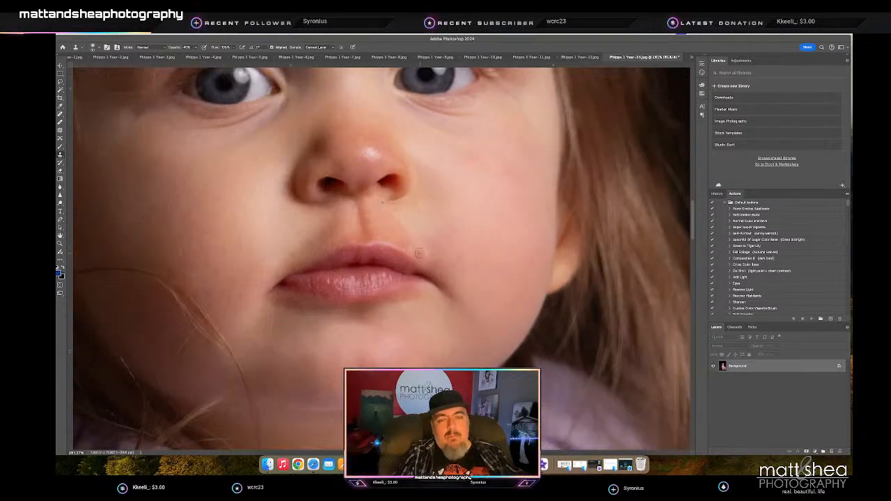
# - Check the whole retouched seated portrait, then save and close it
pyautogui.press('z')
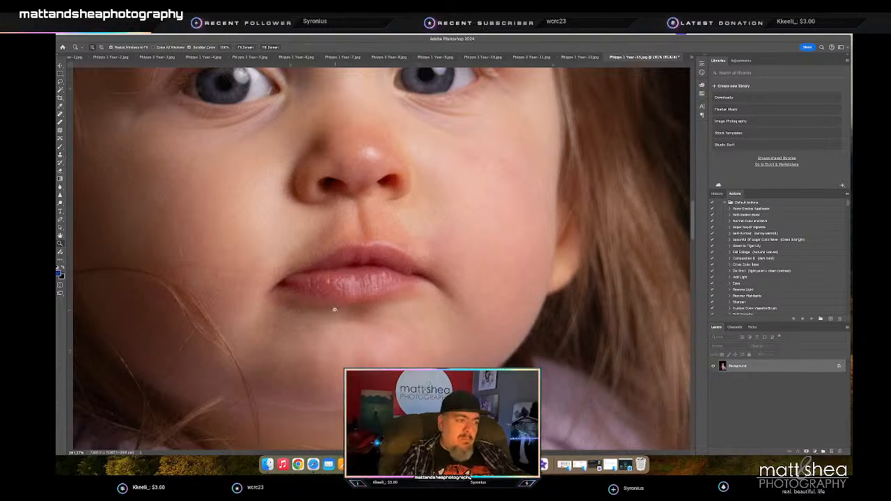
pyautogui.scroll(-1, 334, 310)
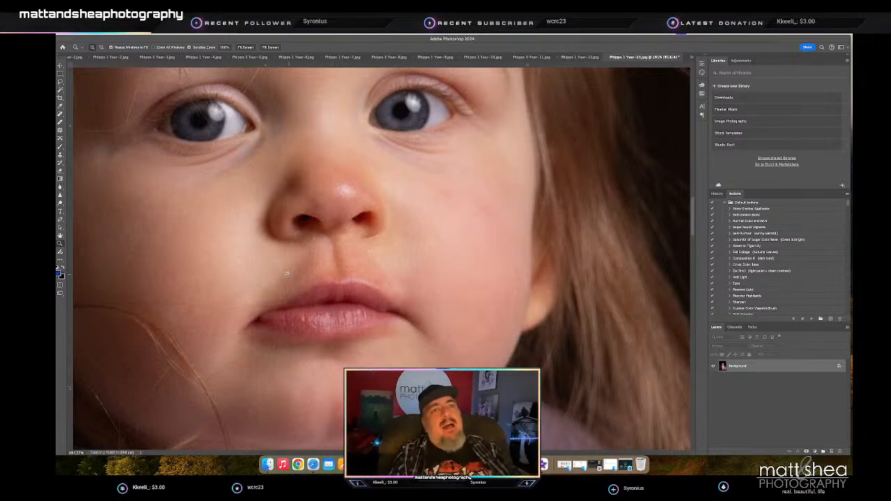
pyautogui.scroll(-8, 352, 279)
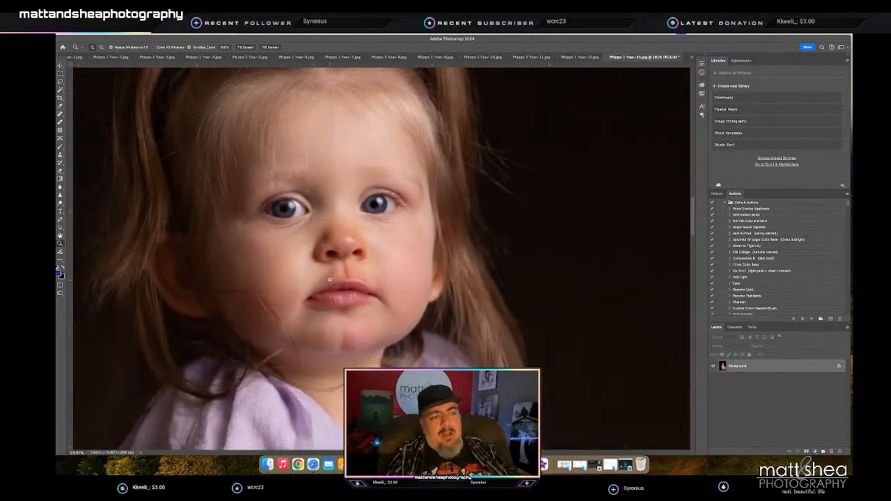
pyautogui.scroll(-5, 315, 279)
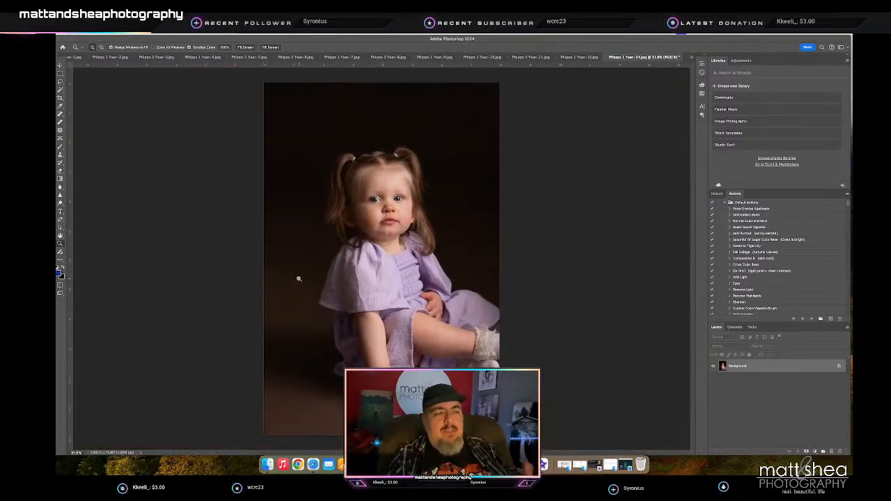
pyautogui.press('h')
pyautogui.press('z')
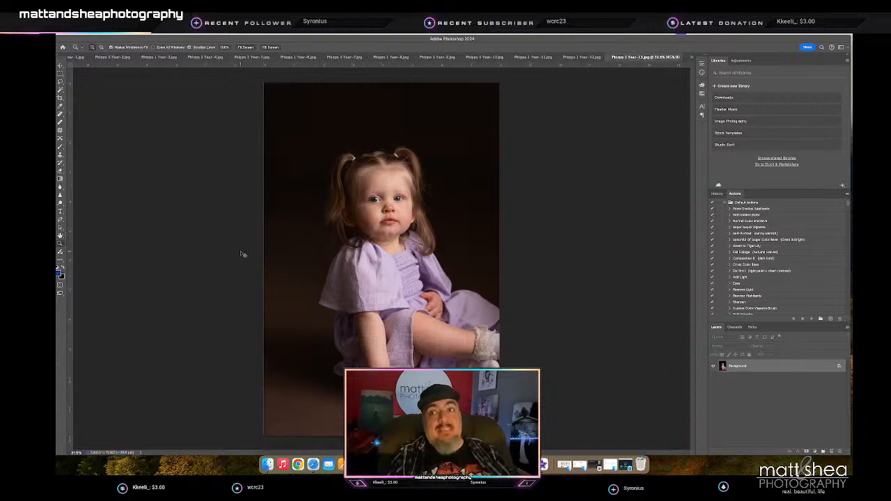
pyautogui.press('super+w')
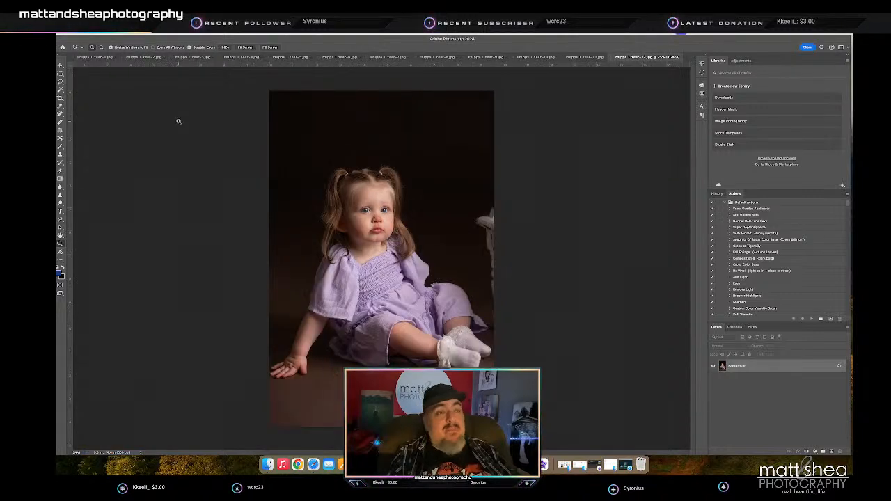
# - Lasso the white chair at the photo's right edge, fill it with backdrop and deselect
pyautogui.click(59, 81)
pyautogui.moveTo(496, 207)
pyautogui.mouseDown()
pyautogui.moveTo(477, 216)
pyautogui.moveTo(474, 232)
pyautogui.moveTo(496, 336)
pyautogui.moveTo(550, 234)
pyautogui.mouseUp()
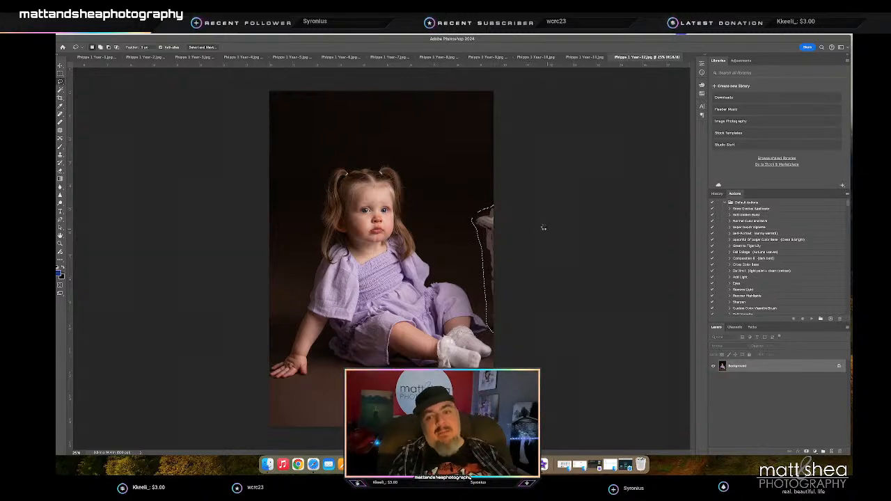
pyautogui.hotkey('shift', 'BackSpace')
pyautogui.press('m')
pyautogui.hotkey('ctrl', 'd')
pyautogui.press('j')
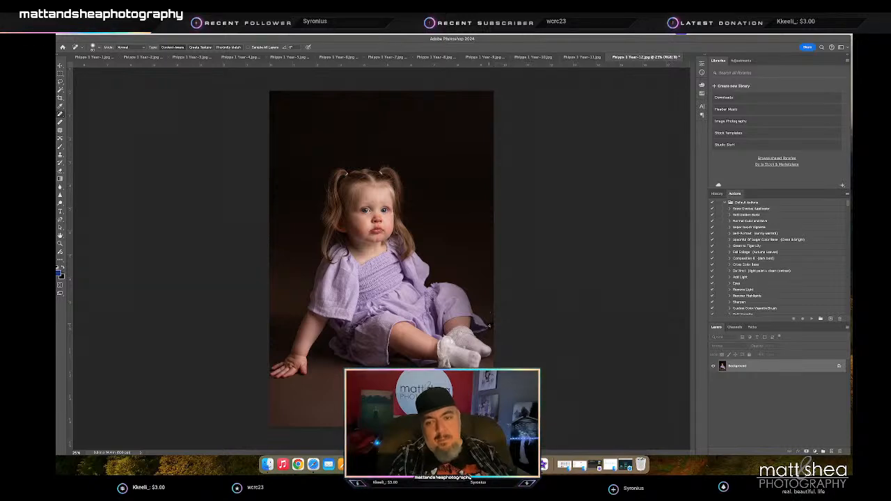
# - Clone dark backdrop over the stray pointed tip left at the outer corner of the girl's dress hem
pyautogui.press('z')
pyautogui.moveTo(489, 304); pyautogui.dragTo(541, 332)
pyautogui.press('s')
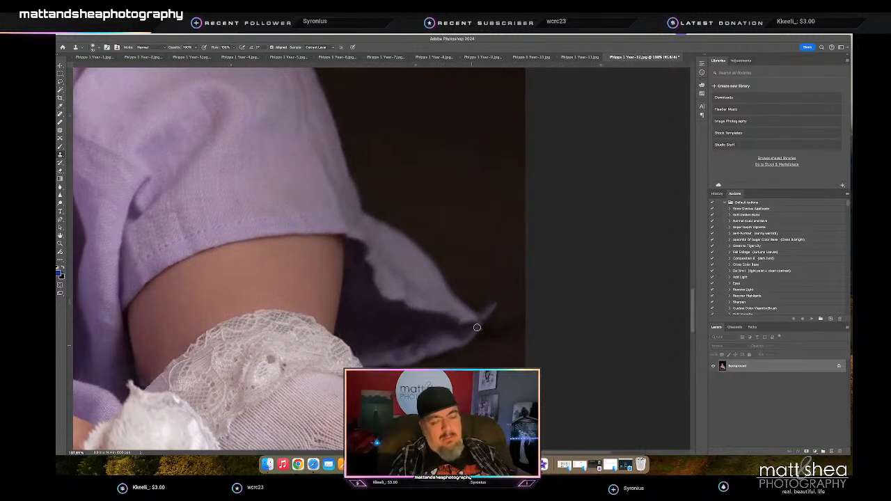
pyautogui.keyDown('alt'); pyautogui.click(478, 291); pyautogui.keyUp('alt')
pyautogui.click(482, 314)
pyautogui.moveTo(483, 314); pyautogui.dragTo(491, 306)
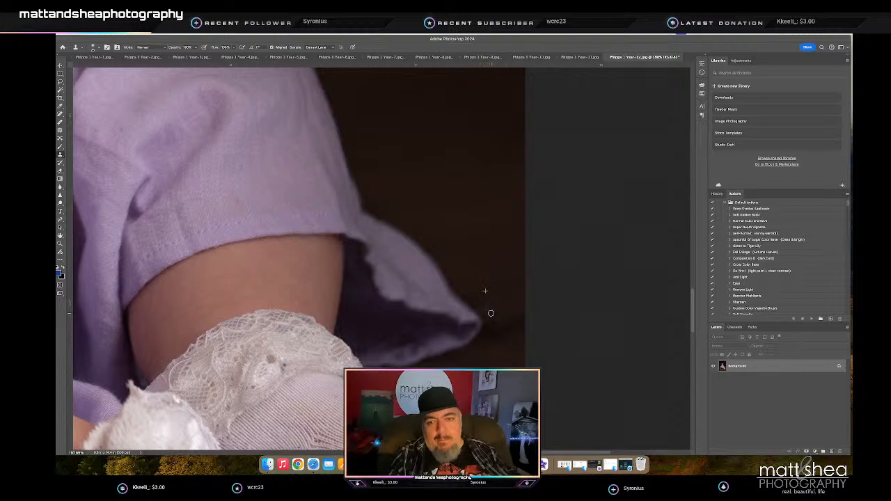
pyautogui.hscroll(-3, 489, 307)
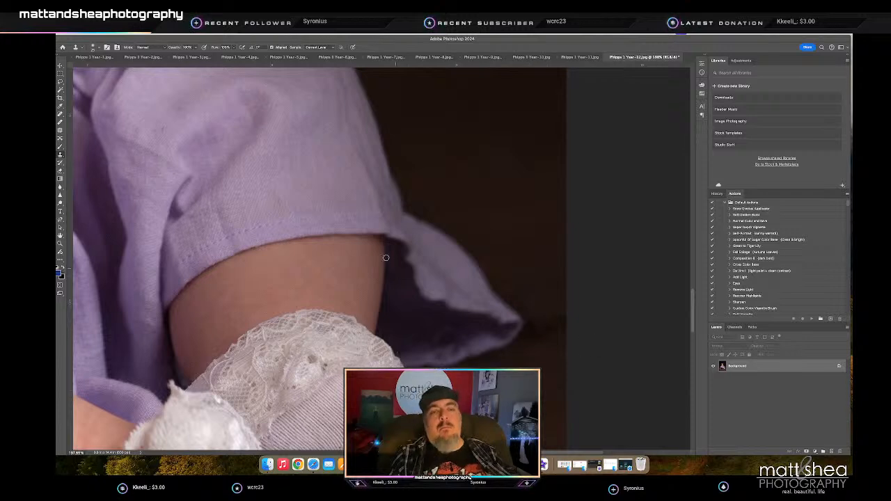
# - Heal the red blemish on the girl's chin with the Spot Healing Brush
pyautogui.press('z')
pyautogui.moveTo(368, 249); pyautogui.dragTo(284, 205)
pyautogui.moveTo(284, 205); pyautogui.dragTo(318, 282)
pyautogui.moveTo(275, 220); pyautogui.dragTo(317, 217)
pyautogui.press('j')
pyautogui.hscroll(1, 298, 304)
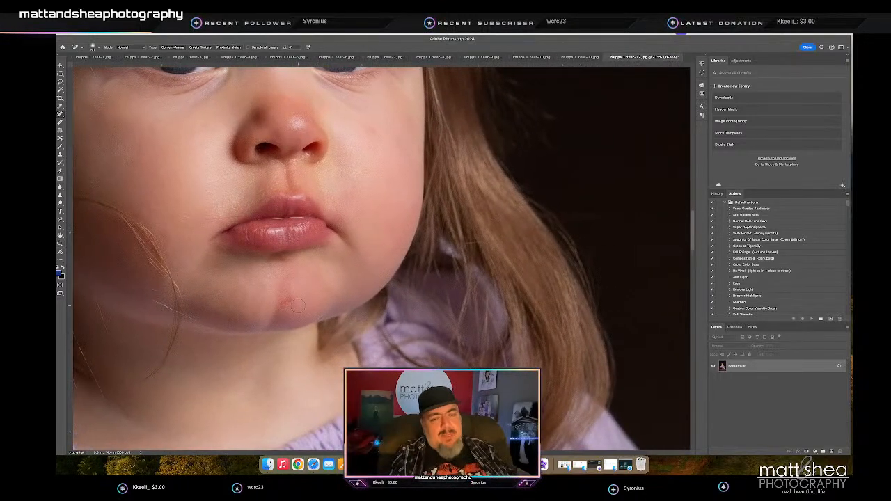
pyautogui.click(290, 299)
pyautogui.hscroll(1, 289, 300)
pyautogui.click(277, 302)
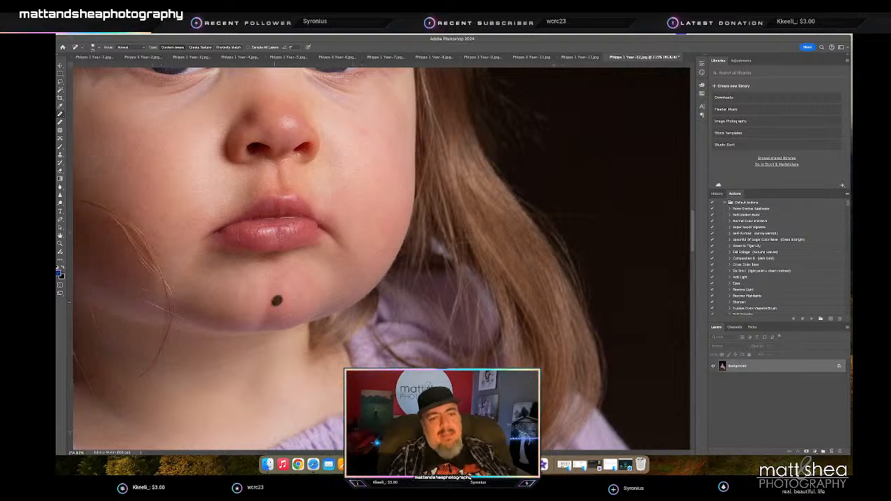
pyautogui.click(274, 301)
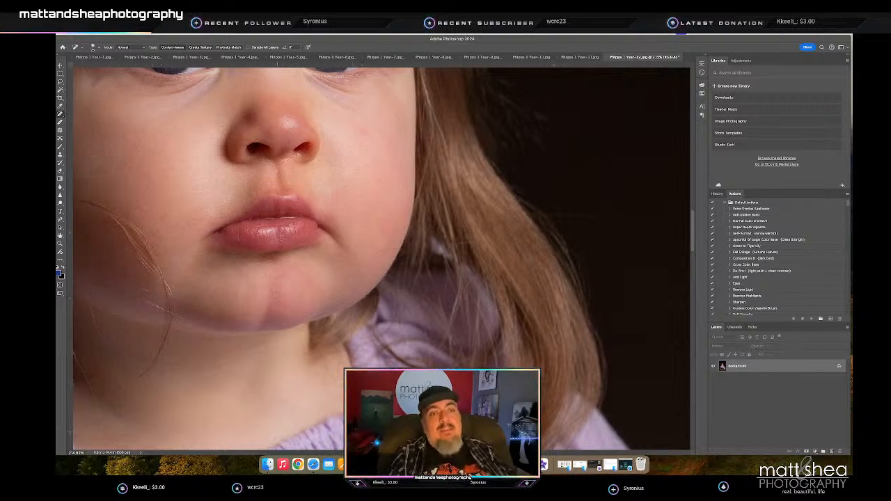
# - Heal the marks along the lower edge of the girl's nostril with a smaller brush
pyautogui.scroll(1, 278, 174)
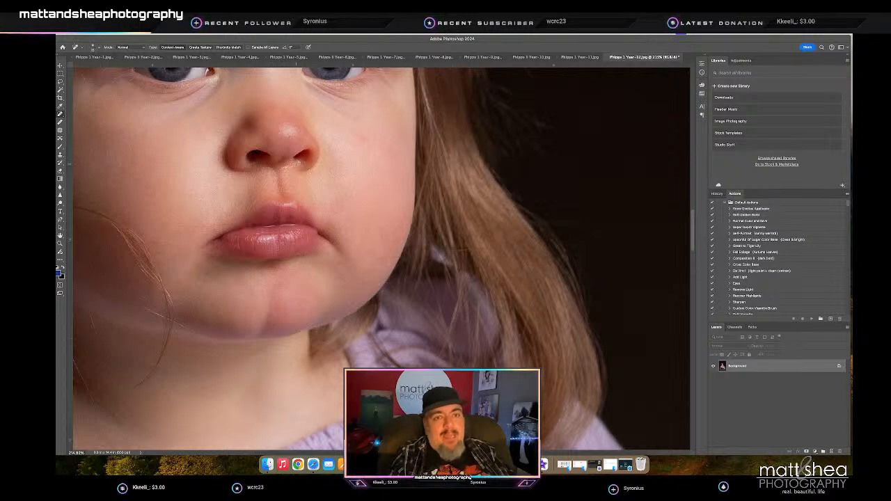
pyautogui.moveTo(299, 165); pyautogui.dragTo(287, 168)
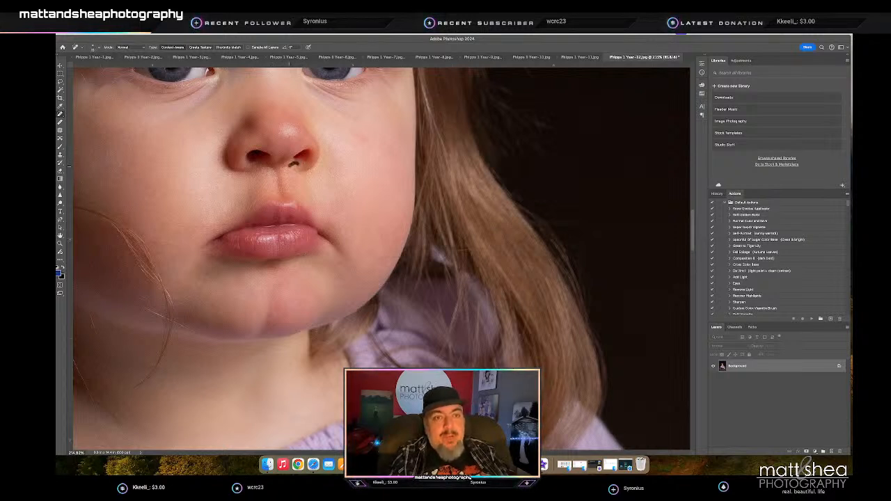
pyautogui.click(298, 169)
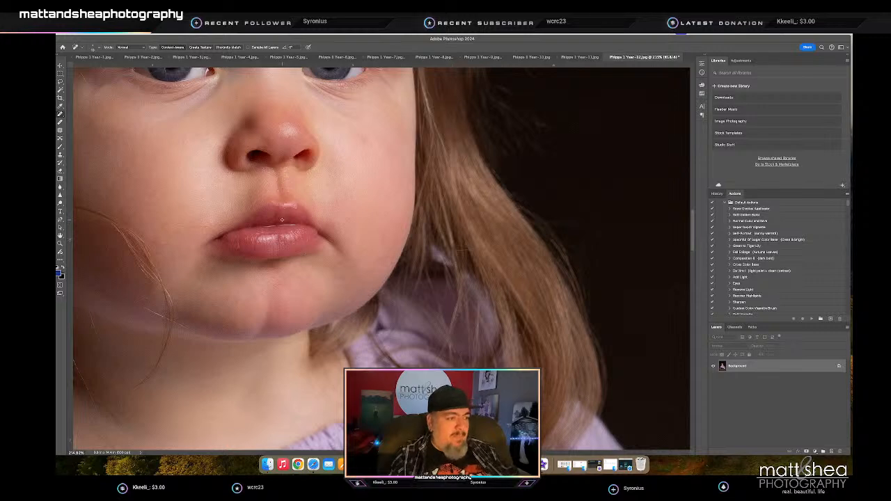
# - Fit the photo in the window and heal the floor marks below the girl's hand near the lower left corner
pyautogui.press('z')
pyautogui.moveTo(285, 210); pyautogui.dragTo(236, 214)
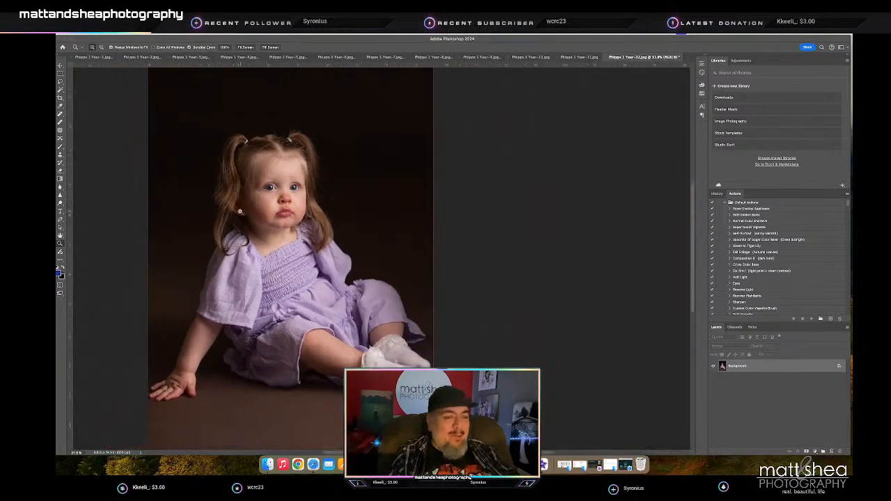
pyautogui.hotkey('ctrl', '0')
pyautogui.press('j')
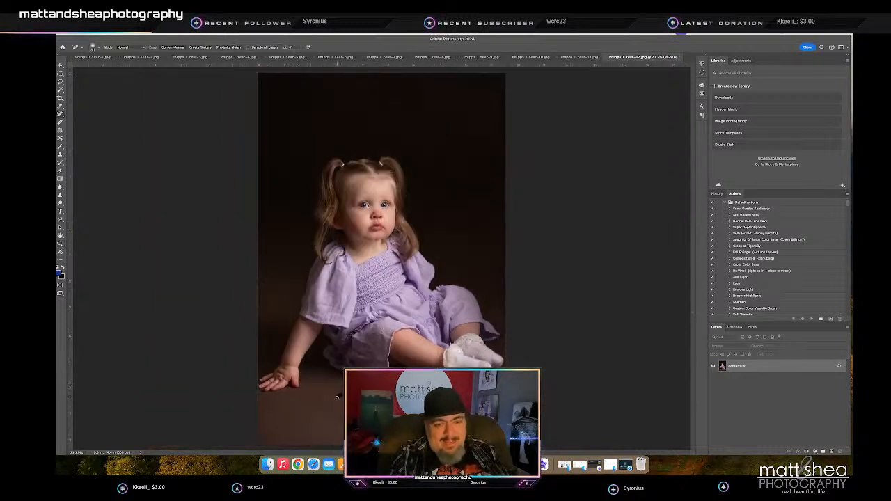
pyautogui.moveTo(275, 401); pyautogui.dragTo(263, 415)
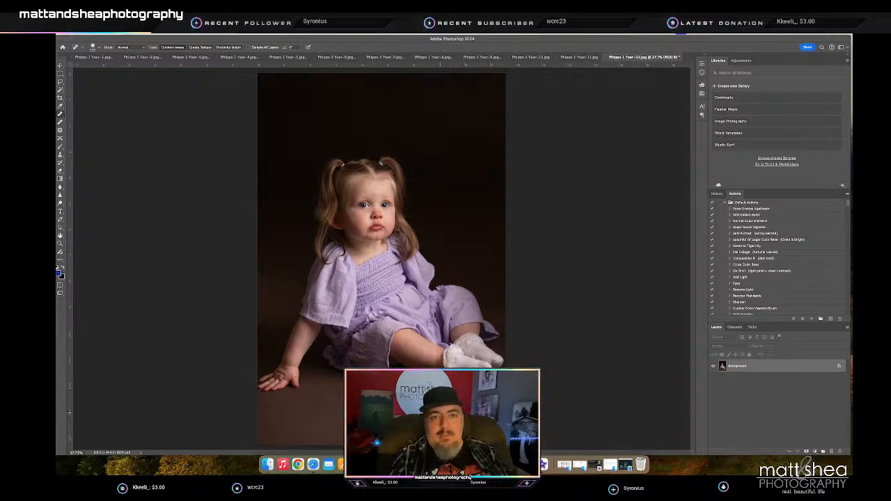
# - Save and close the portrait of the girl on the floor, and check and close the next family portrait
pyautogui.press('super+s')
pyautogui.press('super+w')
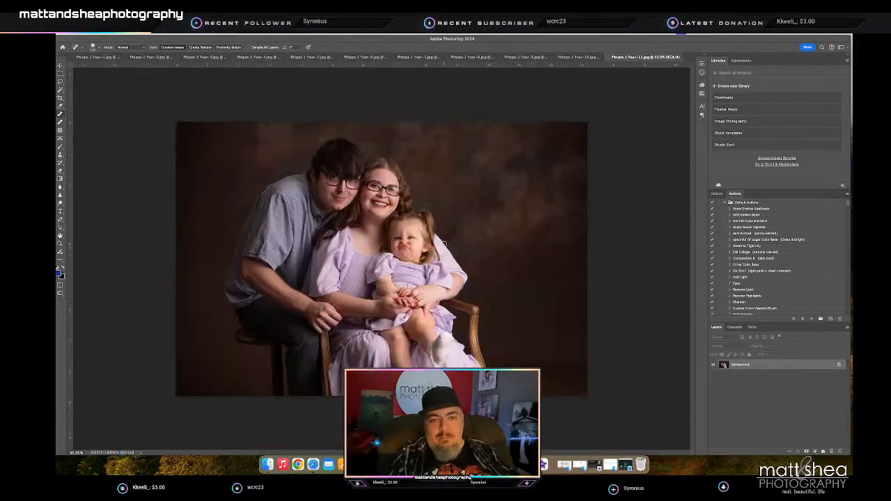
pyautogui.press('z')
pyautogui.moveTo(353, 191)
pyautogui.mouseDown()
pyautogui.moveTo(385, 201)
pyautogui.moveTo(364, 203)
pyautogui.mouseUp()
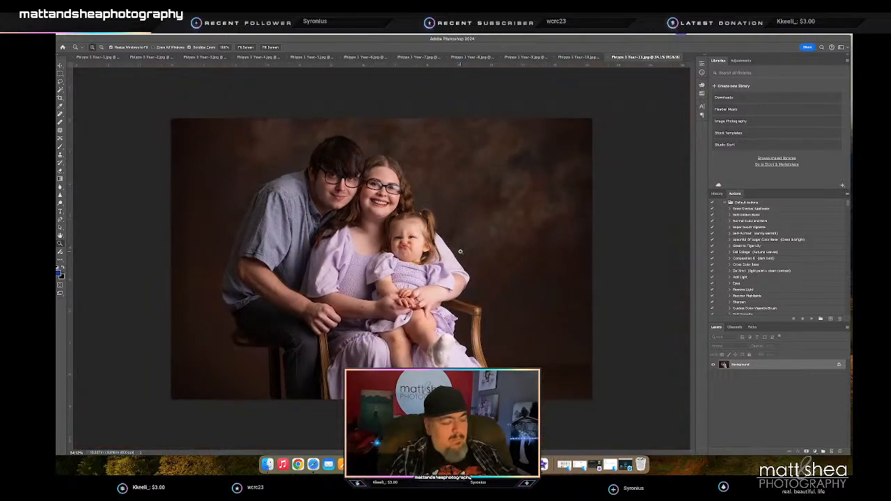
pyautogui.hotkey('ctrl', 'w')
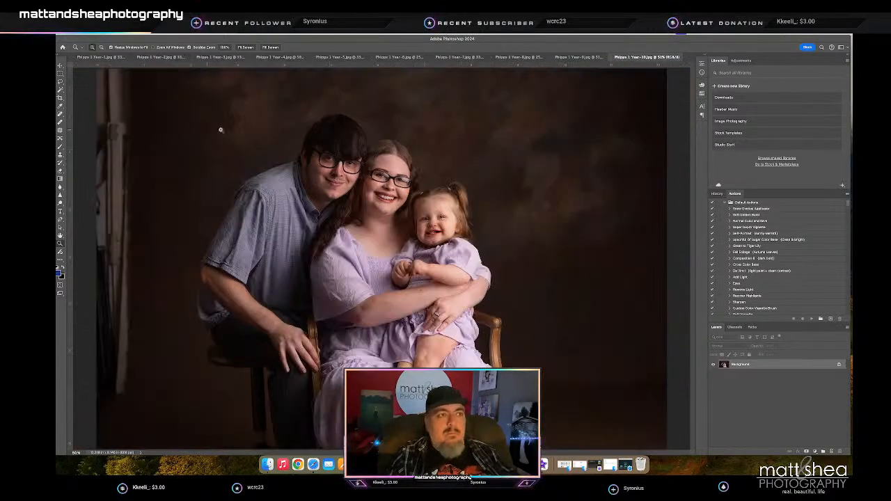
# - Select the strip along the left edge of the family portrait and fill it to remove the backdrop stand, saving and closing the photo
pyautogui.hotkey('ctrl', '0')
pyautogui.press('m')
pyautogui.moveTo(119, 83); pyautogui.dragTo(167, 426)
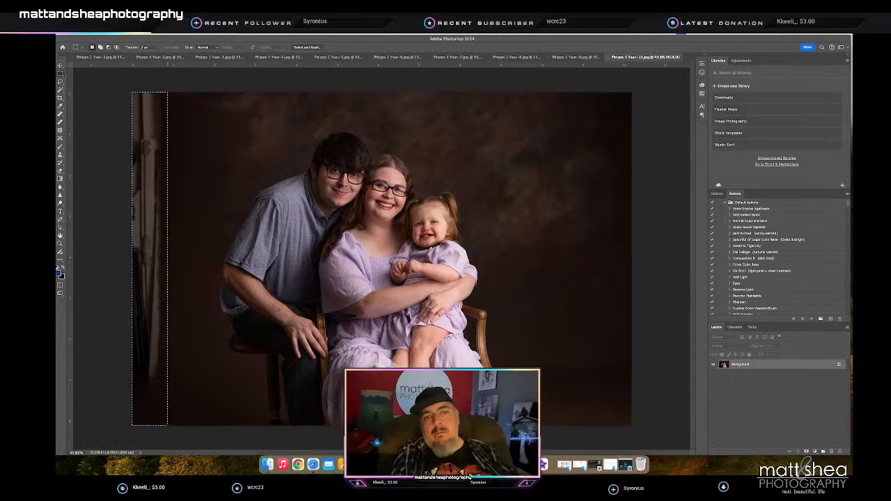
pyautogui.press('Delete')
pyautogui.hotkey('ctrl', 'd')
pyautogui.press('z')
pyautogui.moveTo(449, 233)
pyautogui.mouseDown()
pyautogui.moveTo(478, 237)
pyautogui.moveTo(445, 241)
pyautogui.mouseUp()
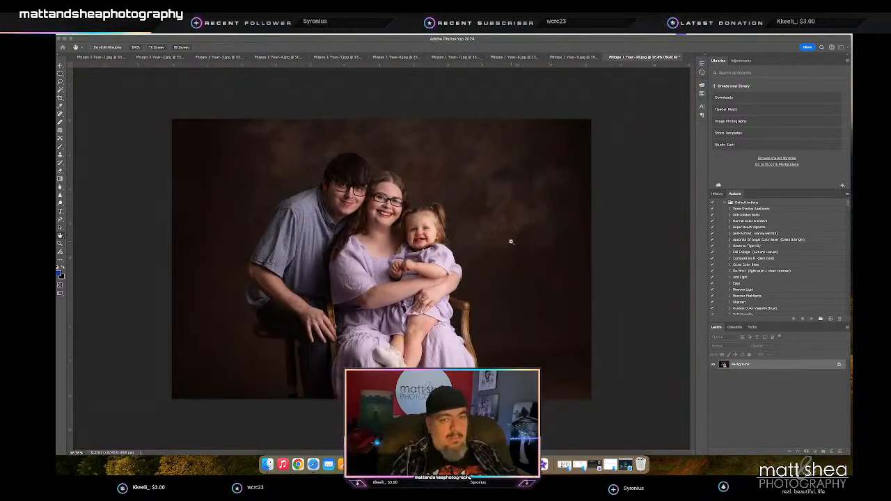
pyautogui.hotkey('ctrl', 's')
pyautogui.press('super+w')
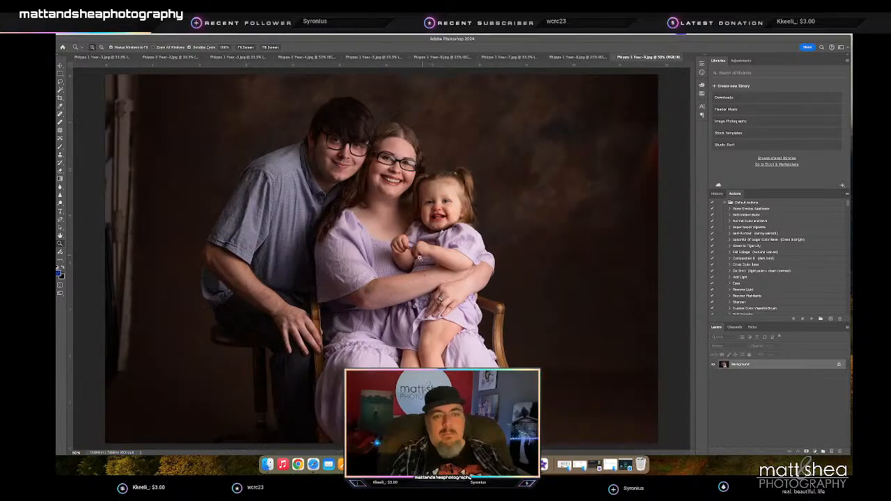
# - Select the full-height strip at the left edge of this family portrait and fill it to remove the backdrop stand
pyautogui.moveTo(397, 206); pyautogui.dragTo(383, 209)
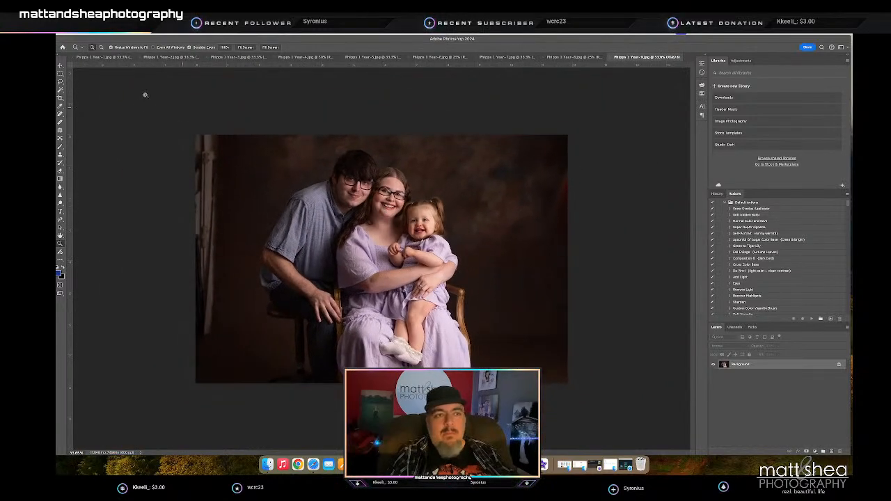
pyautogui.click(60, 73)
pyautogui.moveTo(195, 134); pyautogui.dragTo(223, 386)
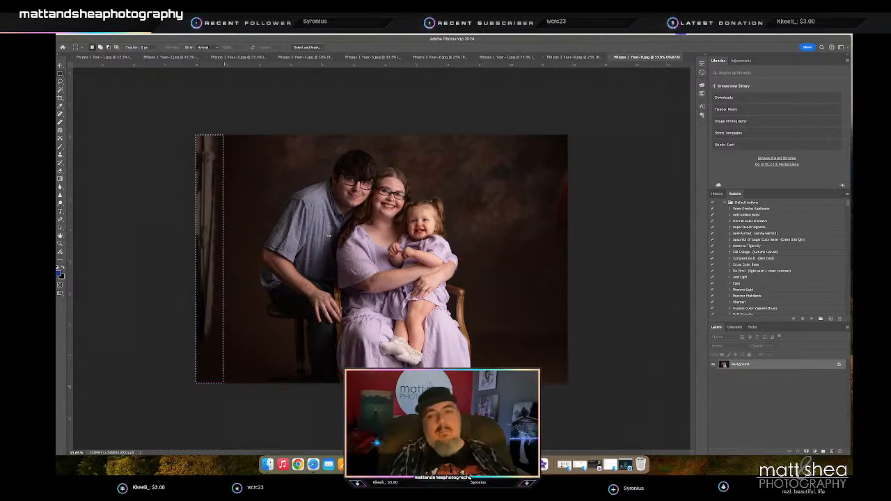
pyautogui.press('BackSpace')
pyautogui.press('super+d')
# - Fill a rectangular selection over the upper right edge to remove the reddish backdrop distraction, and save and close the photo
pyautogui.moveTo(545, 134); pyautogui.dragTo(596, 243)
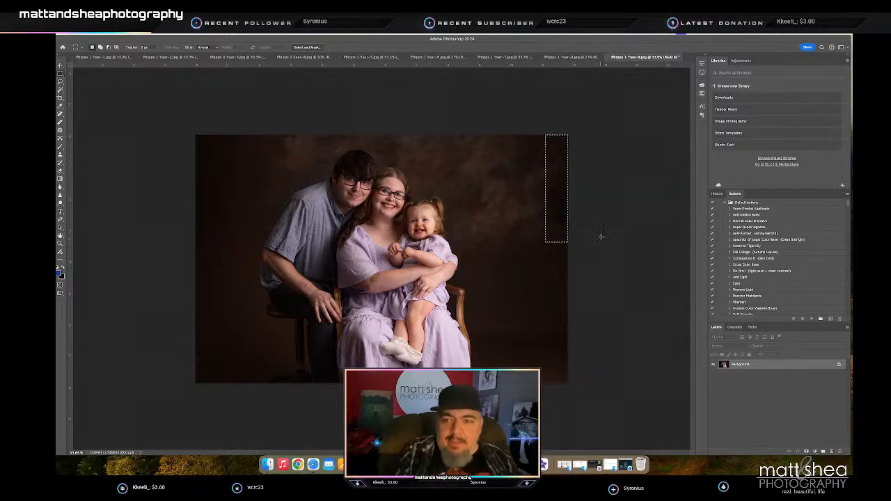
pyautogui.press('BackSpace')
pyautogui.press('super+d')
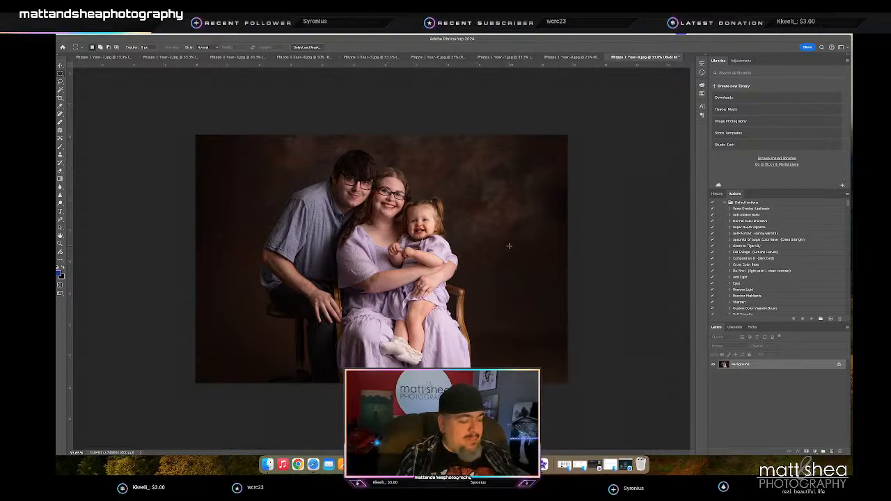
pyautogui.press('h')
pyautogui.press('super+s')
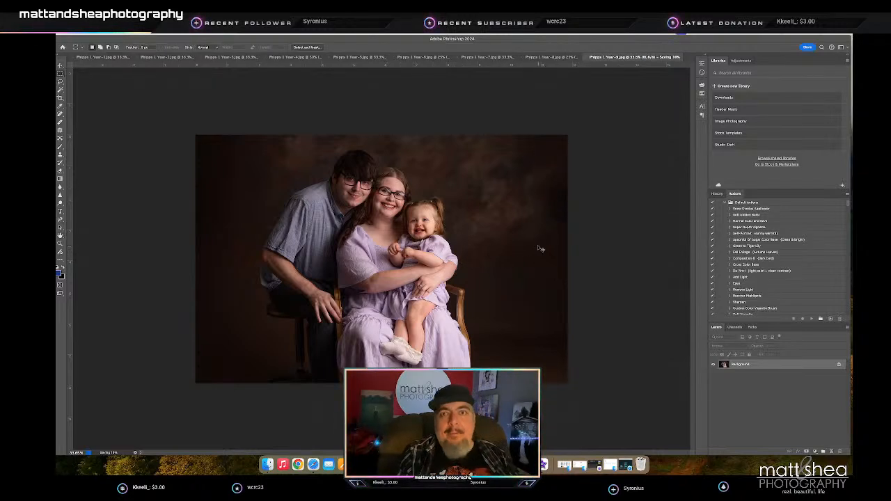
pyautogui.press('super+w')
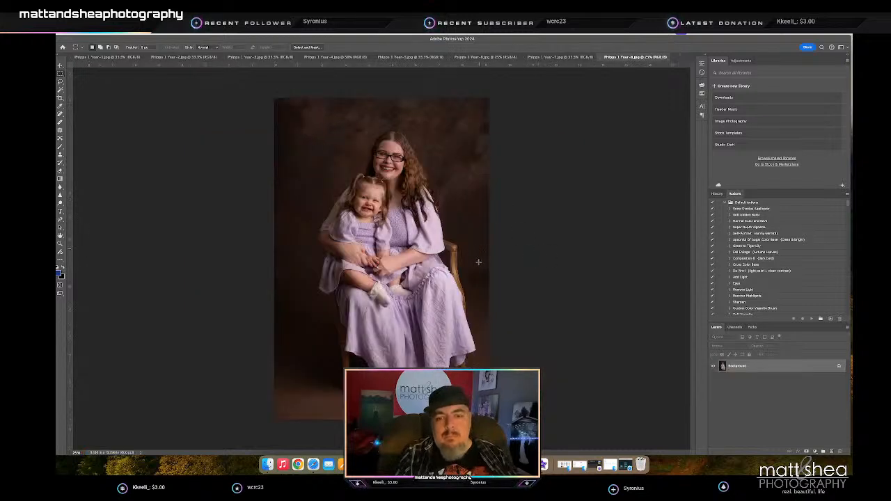
# - Clean up the floor in the portrait of the mother and laughing girl with the Spot Healing Brush, and save and close it
pyautogui.press('j')
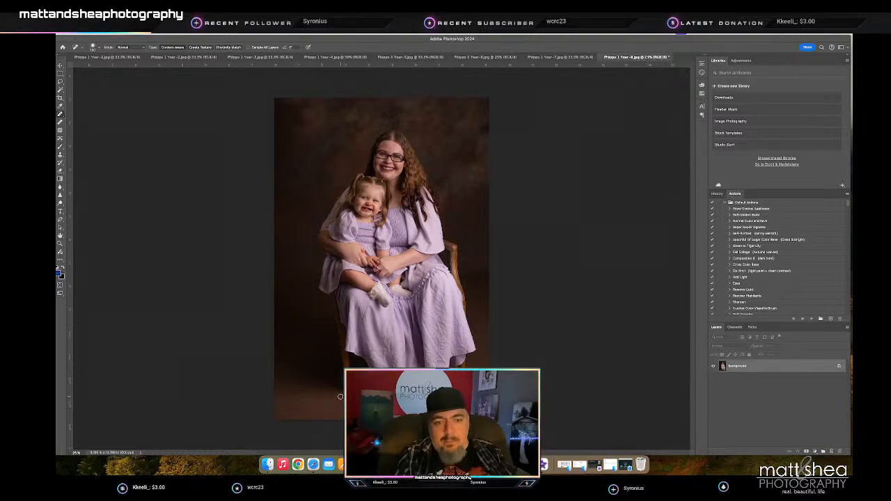
pyautogui.press('z')
pyautogui.moveTo(366, 198)
pyautogui.mouseDown()
pyautogui.moveTo(412, 206)
pyautogui.moveTo(377, 209)
pyautogui.mouseUp()
pyautogui.press('h')
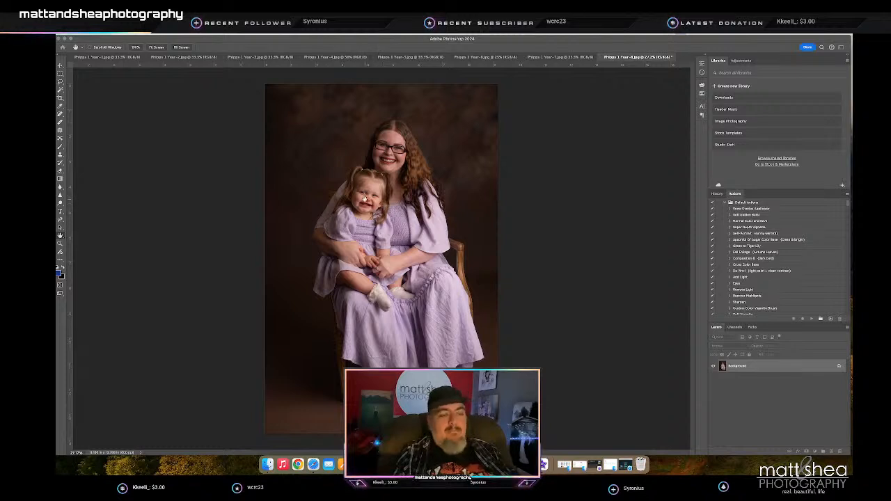
pyautogui.press('z')
pyautogui.hotkey('ctrl', 's')
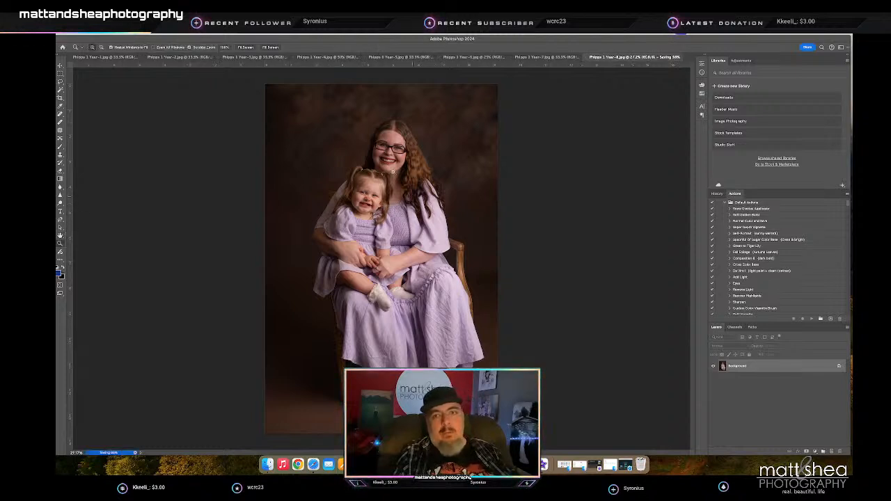
pyautogui.hotkey('ctrl', 'w')
# - Touch up the portrait of the mother and girl in the armchair with the Spot Healing Brush, and save and close it
pyautogui.hotkey('ctrl', '0')
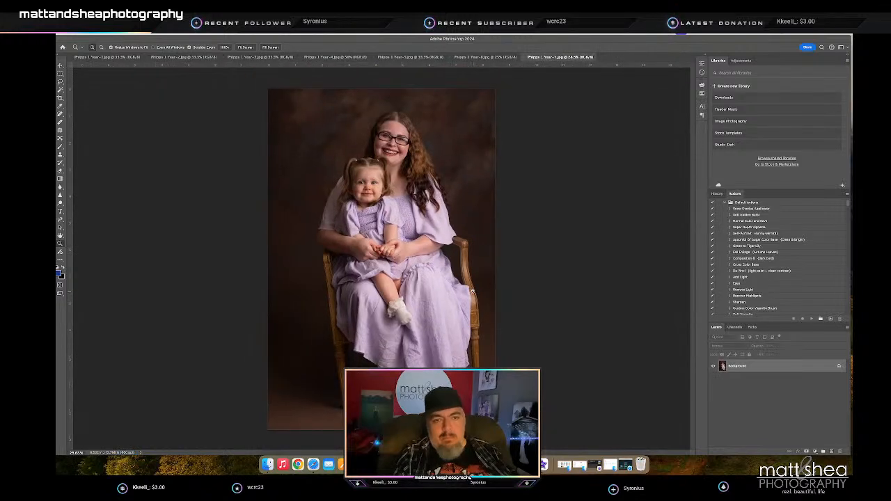
pyautogui.press('j')
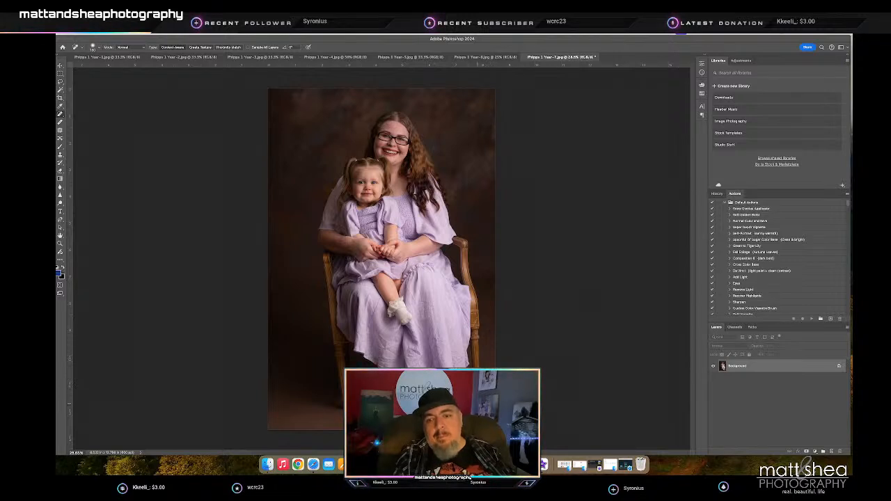
pyautogui.press('super+s')
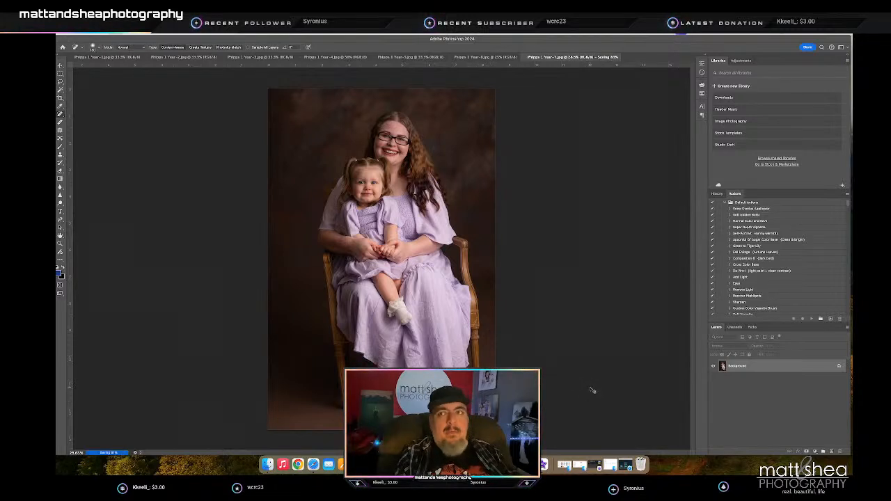
pyautogui.press('super+w')
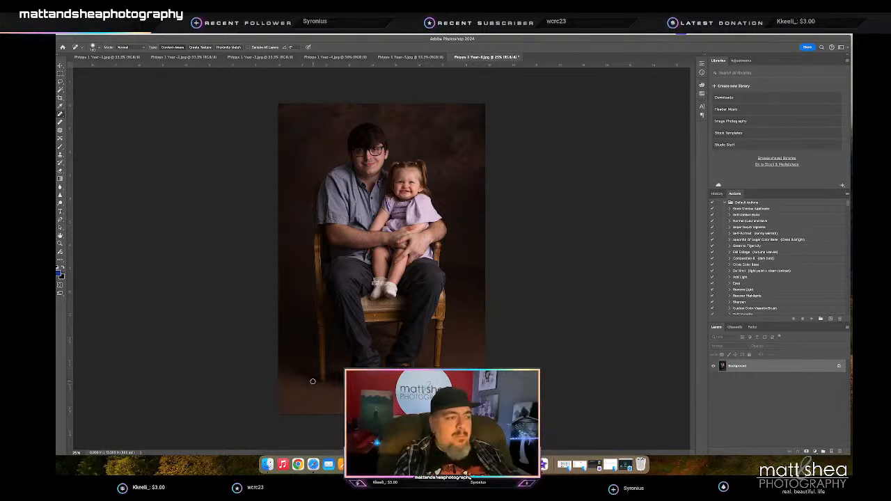
# - Save and close the portrait of the father with the girl on his lap
pyautogui.press('z')
pyautogui.moveTo(399, 188)
pyautogui.mouseDown()
pyautogui.moveTo(419, 189)
pyautogui.moveTo(396, 190)
pyautogui.mouseUp()
pyautogui.press('super+s')
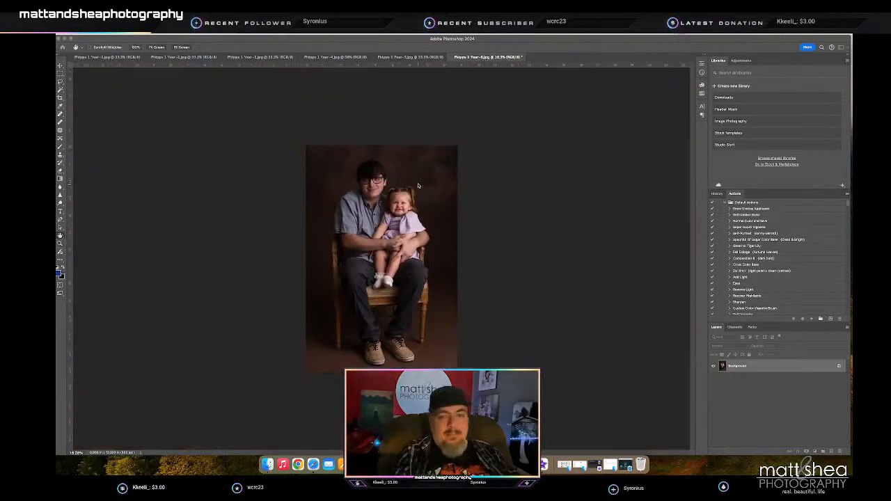
pyautogui.press('super+w')
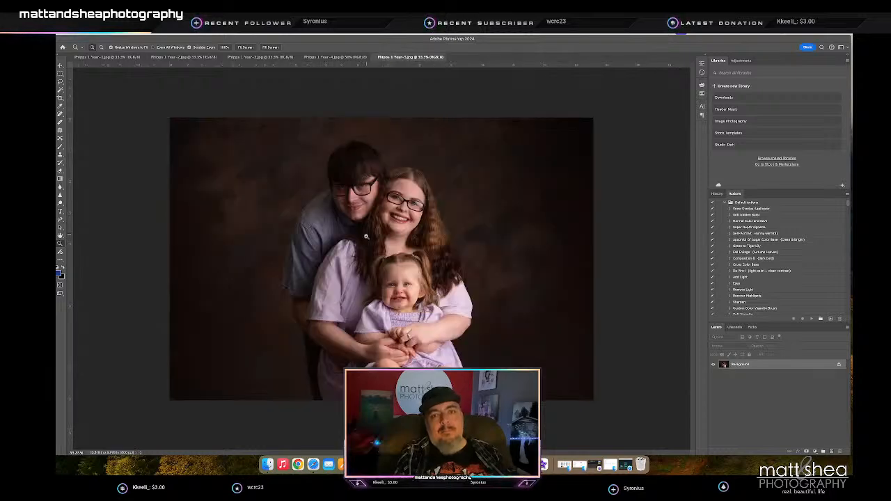
# - Check the next two close family portraits, the horizontal and the vertical one, and close both
pyautogui.moveTo(393, 275)
pyautogui.mouseDown()
pyautogui.moveTo(421, 283)
pyautogui.moveTo(402, 286)
pyautogui.mouseUp()
pyautogui.press('super+w')
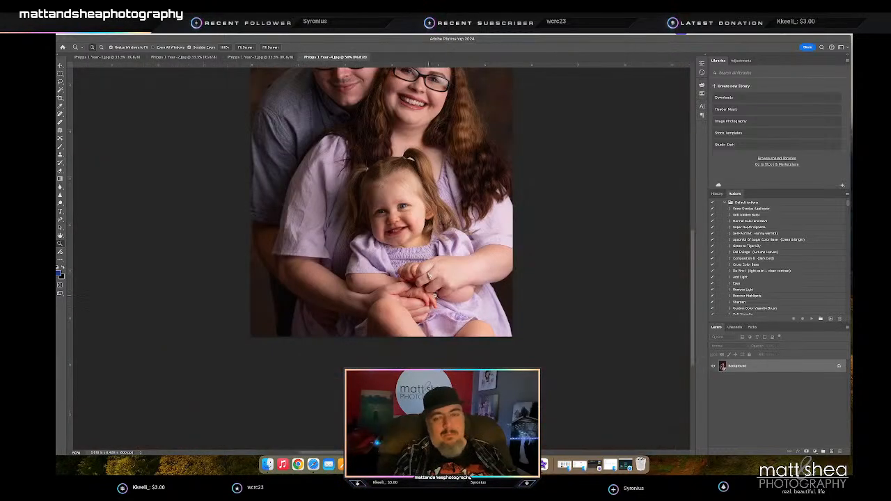
pyautogui.moveTo(391, 201)
pyautogui.mouseDown()
pyautogui.moveTo(418, 208)
pyautogui.moveTo(378, 216)
pyautogui.moveTo(390, 218)
pyautogui.mouseUp()
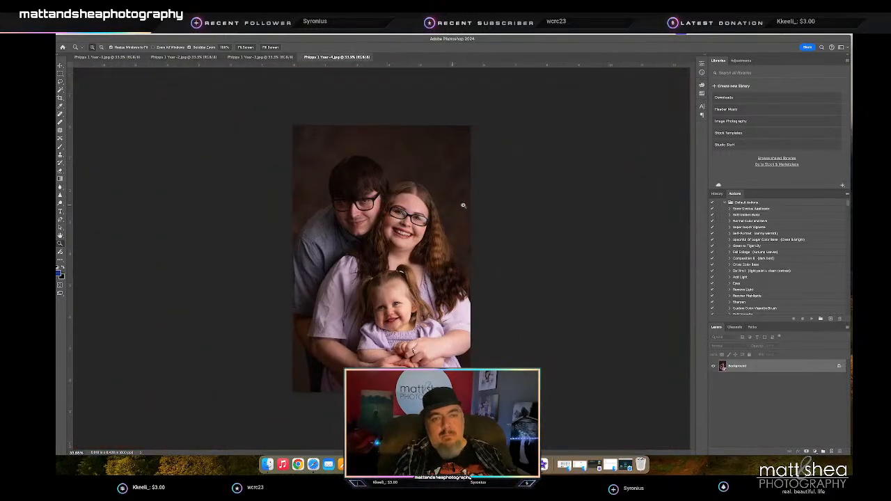
pyautogui.press('super+w')
# - Heal the specks on the girl's shaded cheek with a smaller Spot Healing Brush
pyautogui.moveTo(366, 272)
pyautogui.mouseDown()
pyautogui.moveTo(411, 276)
pyautogui.moveTo(399, 286)
pyautogui.mouseUp()
pyautogui.press('j')
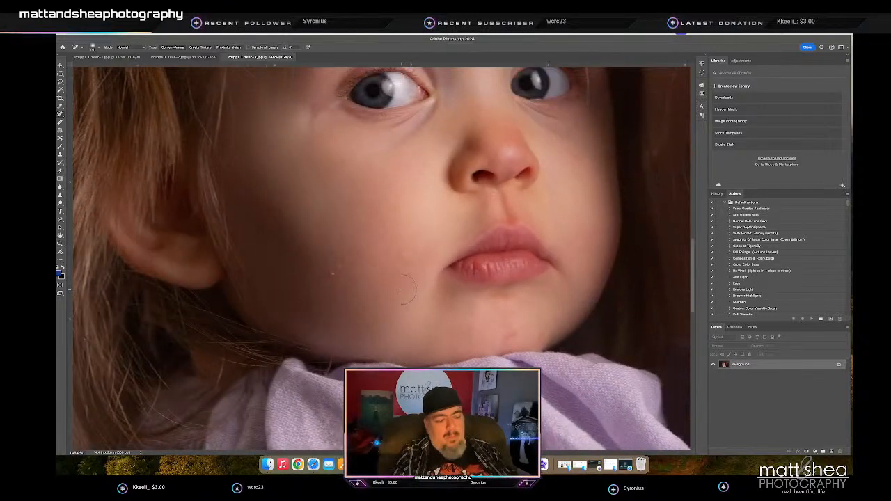
pyautogui.press('[')
pyautogui.press('[')
pyautogui.press('[')
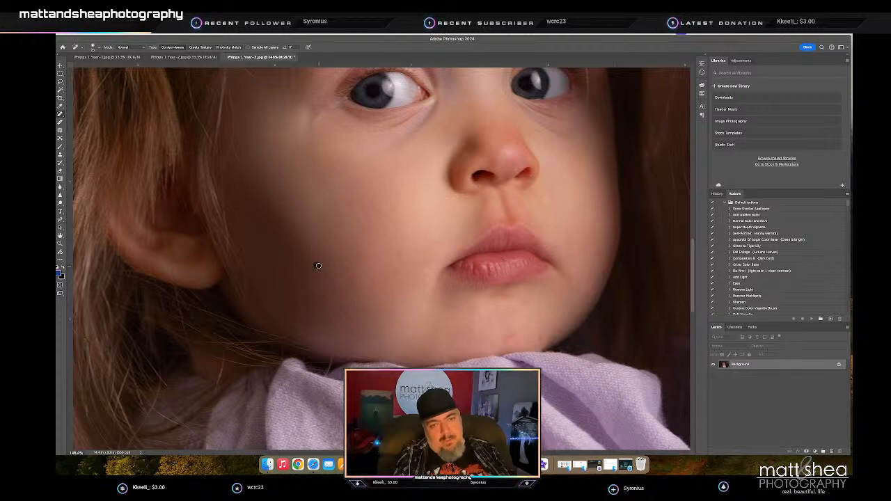
# - Heal the remaining marks on the girl's cheek and chin and the spot just below her nostril
pyautogui.hscroll(-1, 367, 244)
pyautogui.click(389, 226)
pyautogui.click(524, 335)
pyautogui.moveTo(416, 232); pyautogui.dragTo(411, 255)
pyautogui.scroll(5, 411, 255)
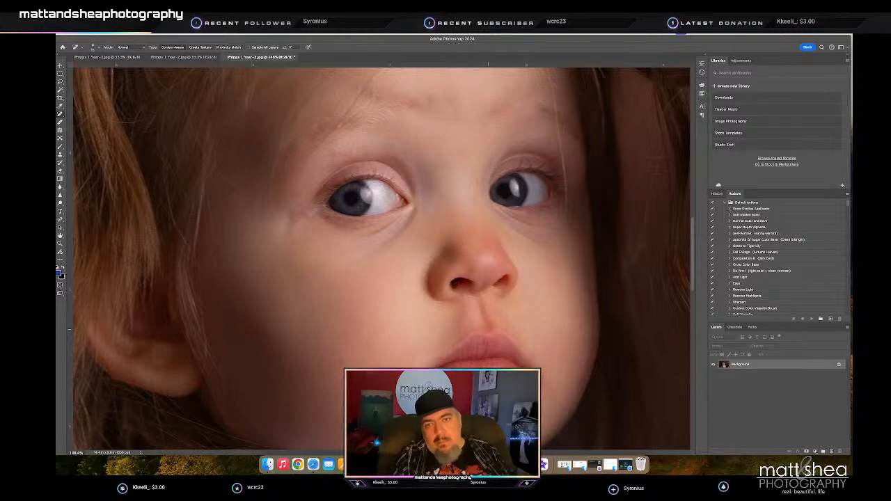
pyautogui.click(465, 295)
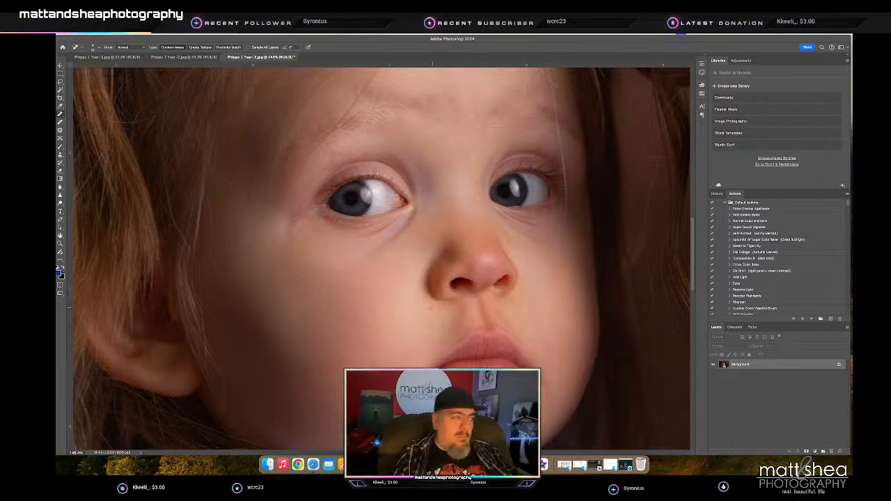
# - Save and close the retouched close-up of the girl beside her mother's long hair
pyautogui.press('z')
pyautogui.moveTo(432, 308); pyautogui.dragTo(401, 299)
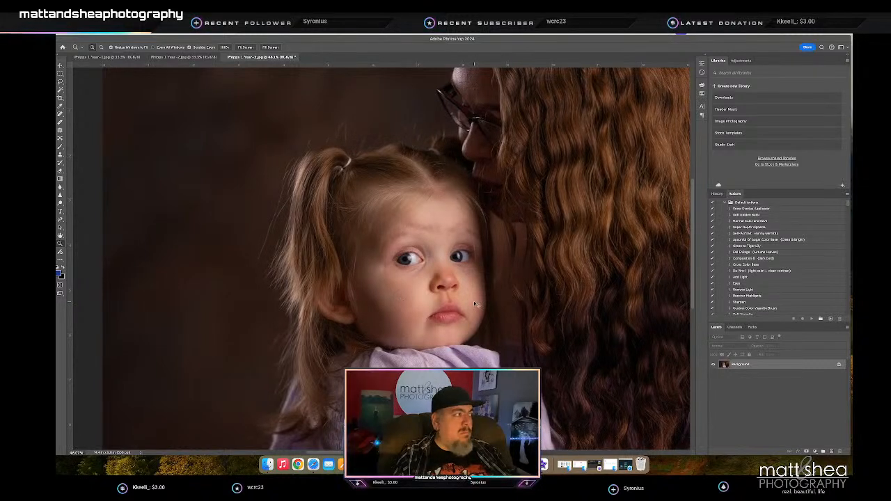
pyautogui.press('h')
pyautogui.press('z')
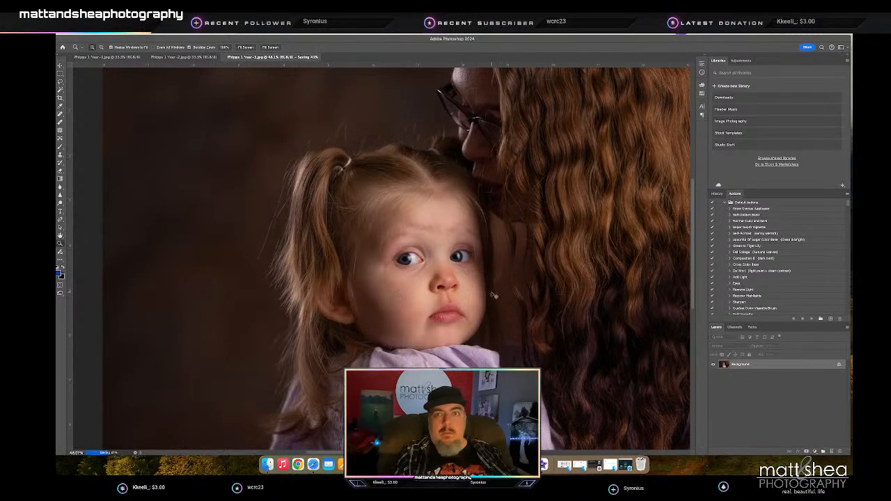
pyautogui.press('super+w')
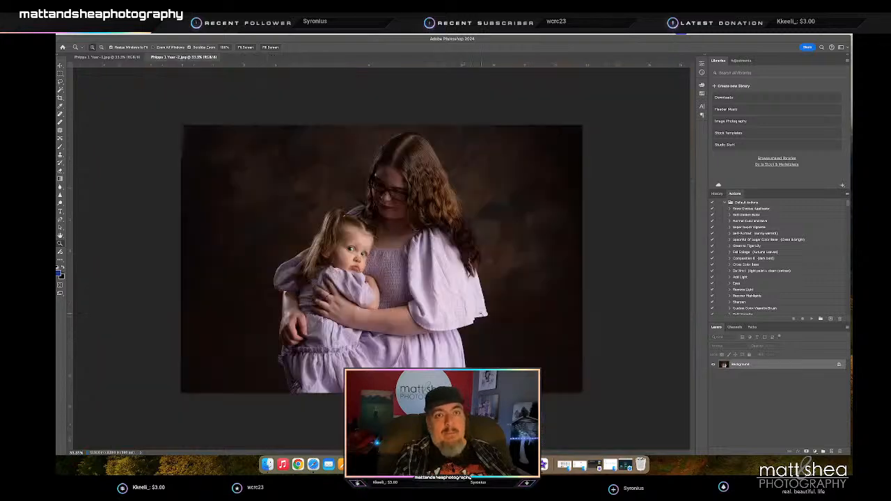
# - Heal the mark on the girl's cheek in the portrait of the mother embracing her
pyautogui.moveTo(363, 257); pyautogui.dragTo(398, 255)
pyautogui.press('j')
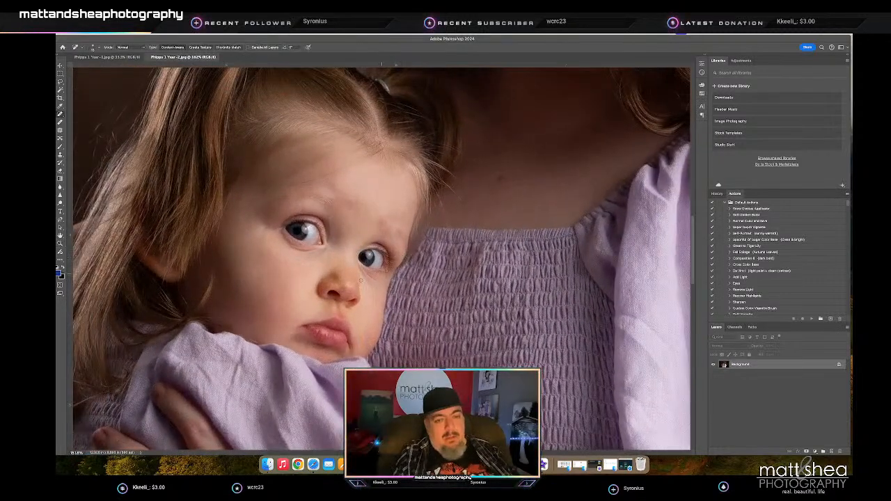
pyautogui.hscroll(3, 292, 286)
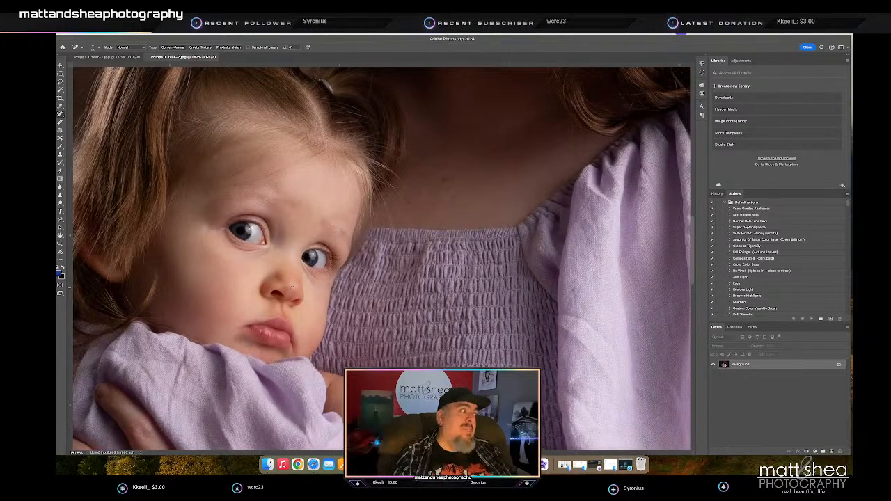
pyautogui.click(228, 296)
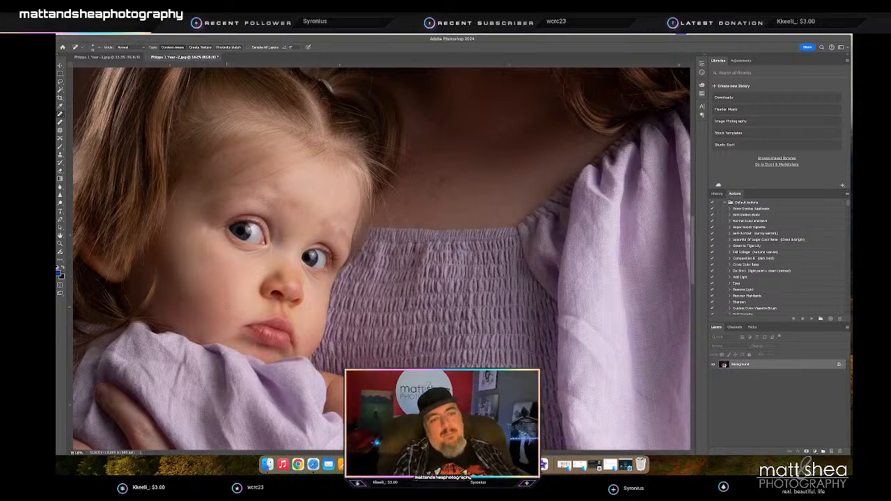
# - View the whole portrait of the mother embracing the girl and save the retouched photo
pyautogui.press('z')
pyautogui.keyDown('alt'); pyautogui.click(386, 291); pyautogui.keyUp('alt')
pyautogui.scroll(-5, 386, 291)
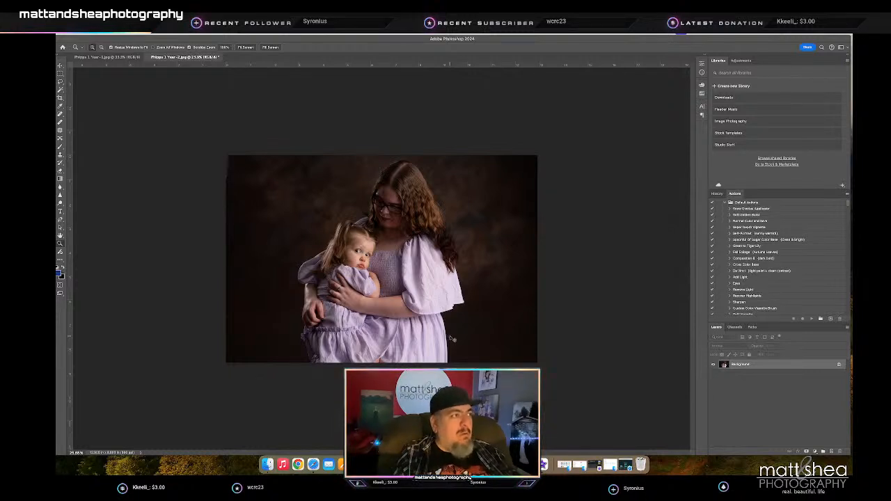
pyautogui.press('h')
pyautogui.press('z')
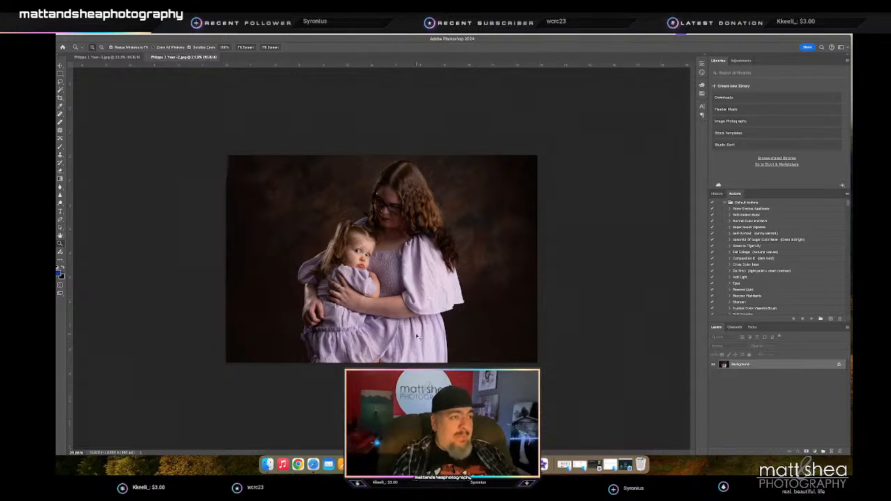
# - Close the mother-and-girl portrait and select the backdrop area around the three people in the family portrait
pyautogui.press('super+w')
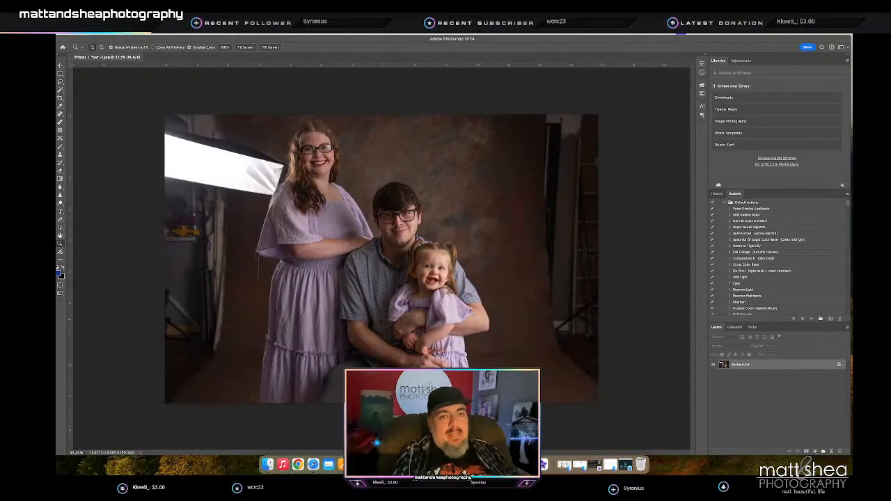
pyautogui.click(203, 31)
pyautogui.click(205, 103)
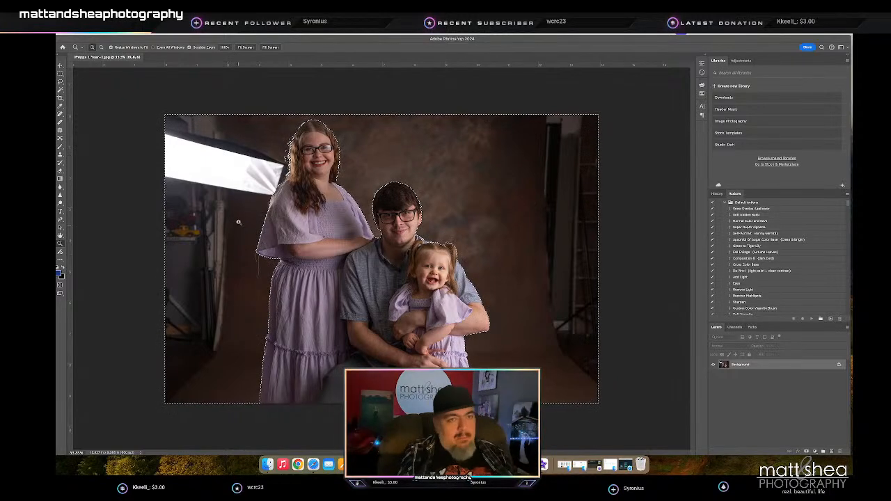
# - Clone dark backdrop over the end of the softbox beside the mother's hair and shoulder with the Clone Stamp
pyautogui.press('s')
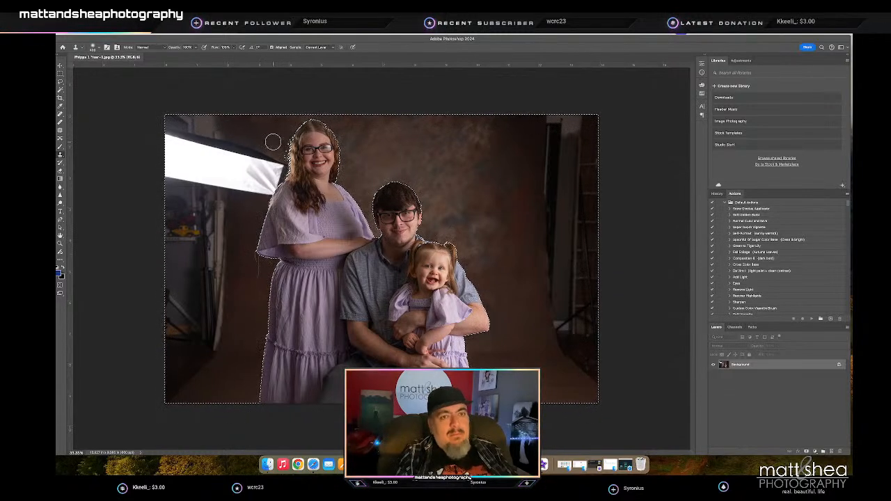
pyautogui.keyDown('alt'); pyautogui.click(272, 144); pyautogui.keyUp('alt')
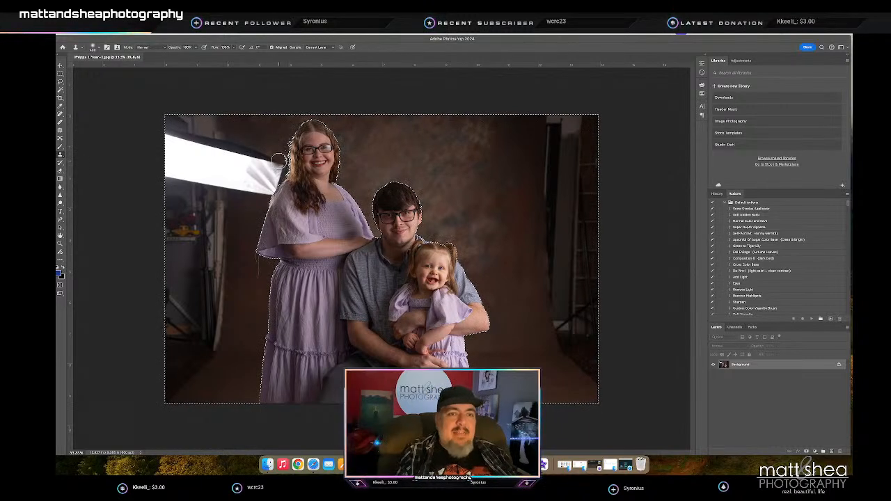
pyautogui.moveTo(274, 164); pyautogui.dragTo(276, 168)
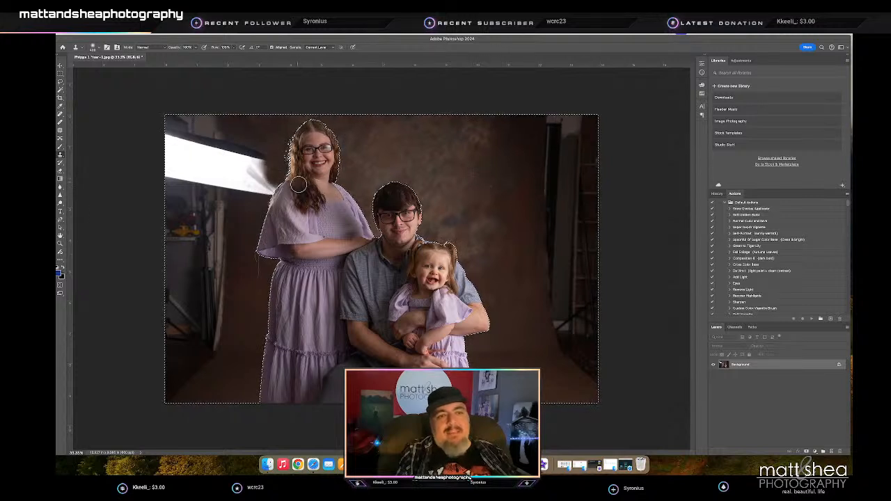
pyautogui.moveTo(271, 187)
pyautogui.mouseDown()
pyautogui.moveTo(269, 168)
pyautogui.moveTo(241, 195)
pyautogui.moveTo(251, 194)
pyautogui.mouseUp()
pyautogui.keyDown('alt'); pyautogui.click(270, 142); pyautogui.keyUp('alt')
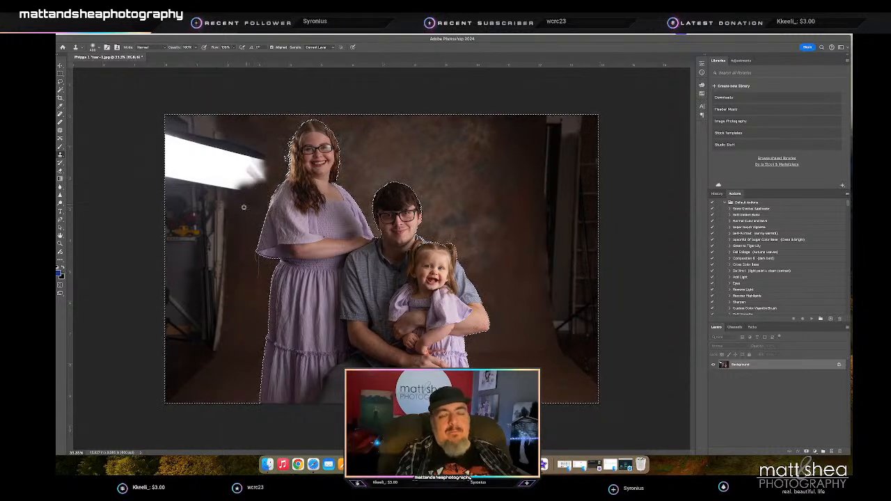
pyautogui.moveTo(240, 176)
pyautogui.mouseDown()
pyautogui.moveTo(259, 184)
pyautogui.moveTo(260, 172)
pyautogui.mouseUp()
pyautogui.keyDown('alt'); pyautogui.click(243, 214); pyautogui.keyUp('alt')
pyautogui.keyDown('alt'); pyautogui.click(245, 212); pyautogui.keyUp('alt')
pyautogui.keyDown('alt'); pyautogui.click(251, 201); pyautogui.keyUp('alt')
# - Bring the whole family portrait back into view and clear the selection around the people
pyautogui.scroll(-15, 257, 171)
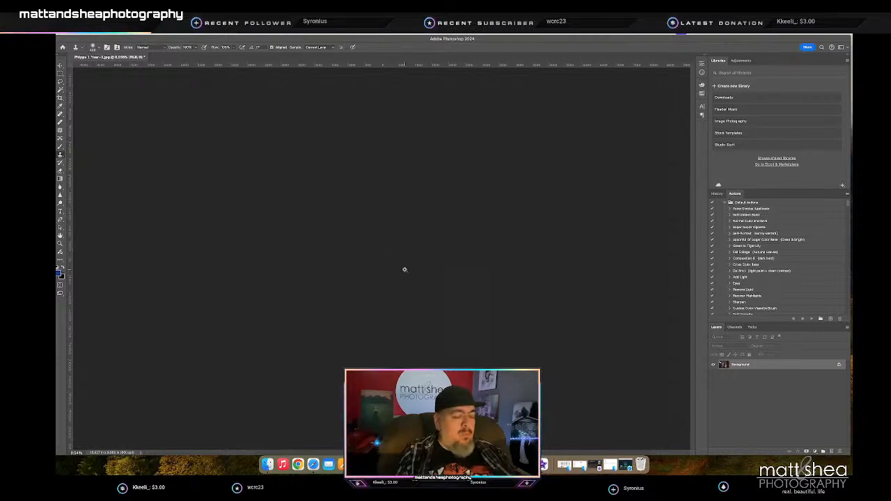
pyautogui.press('z')
pyautogui.hotkey('ctrl', '0')
pyautogui.hotkey('ctrl', '-')
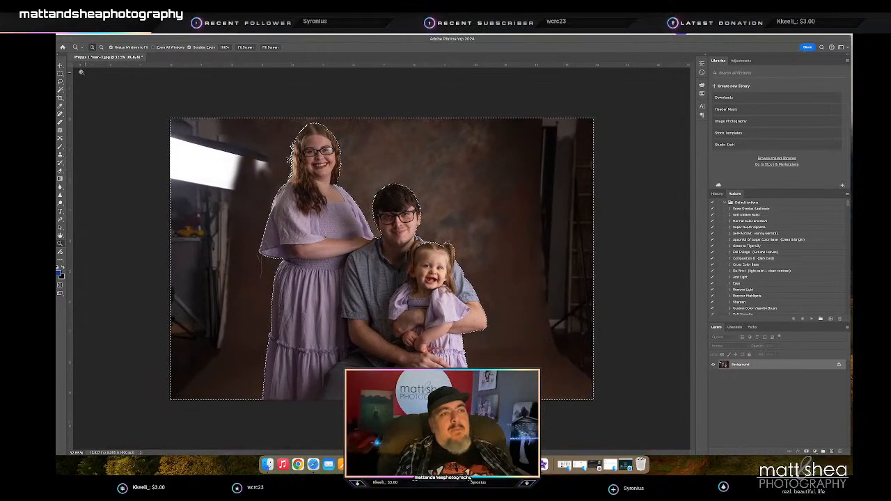
pyautogui.click(60, 73)
pyautogui.hotkey('ctrl', 'd')
# - Lasso the remaining softbox and studio clutter beside the mother, fill the area with matching backdrop, and deselect
pyautogui.click(61, 81)
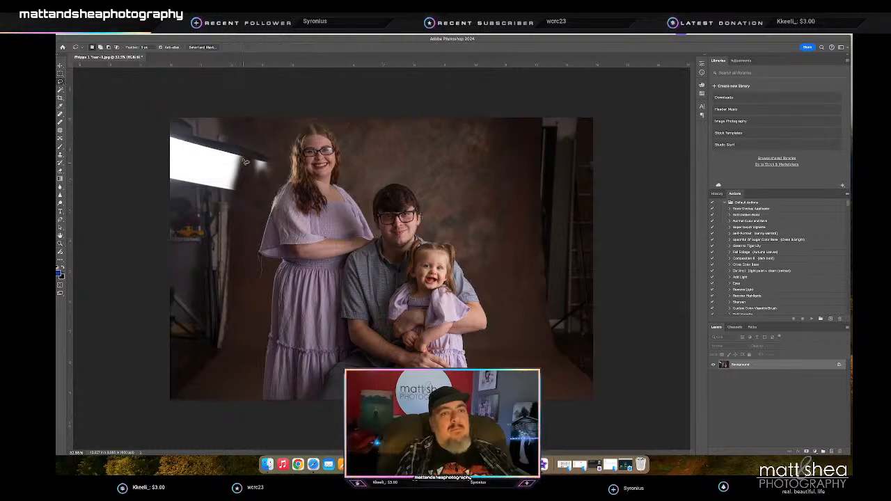
pyautogui.moveTo(234, 118)
pyautogui.mouseDown()
pyautogui.moveTo(237, 142)
pyautogui.moveTo(256, 149)
pyautogui.mouseUp()
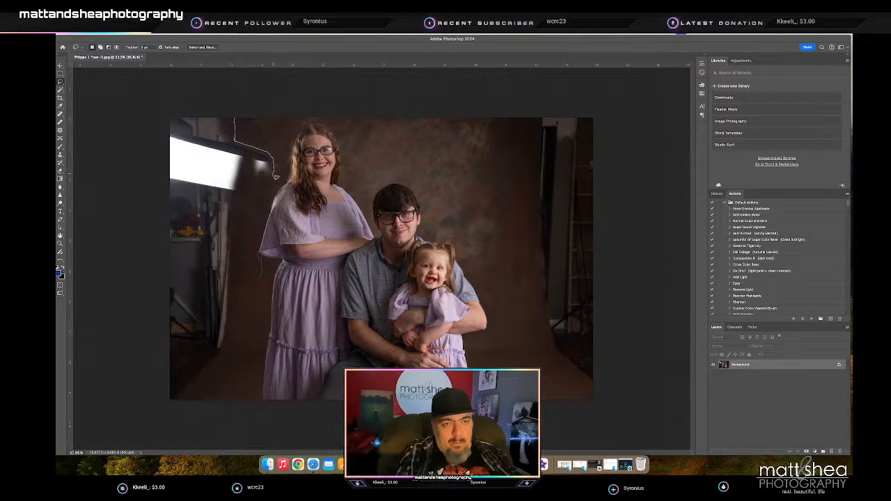
pyautogui.moveTo(270, 183)
pyautogui.mouseDown()
pyautogui.moveTo(247, 164)
pyautogui.moveTo(238, 213)
pyautogui.mouseUp()
pyautogui.moveTo(236, 259)
pyautogui.mouseDown()
pyautogui.moveTo(230, 360)
pyautogui.moveTo(171, 412)
pyautogui.moveTo(162, 292)
pyautogui.moveTo(170, 119)
pyautogui.mouseUp()
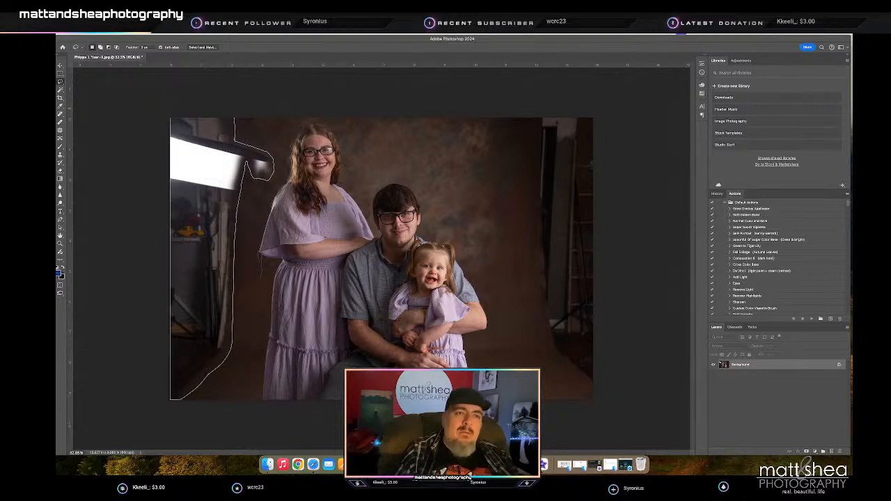
pyautogui.press('i')
pyautogui.press('l')
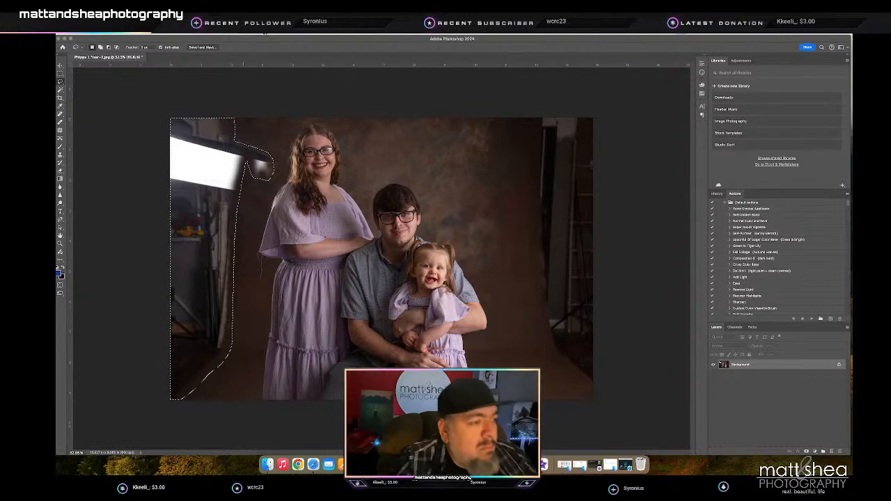
pyautogui.hotkey('shift', 'BackSpace')
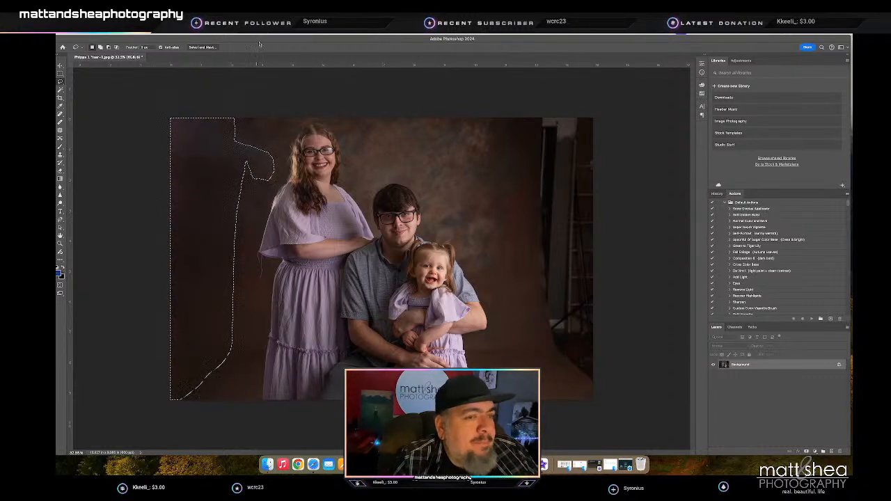
pyautogui.press('m')
pyautogui.hotkey('ctrl', 'd')
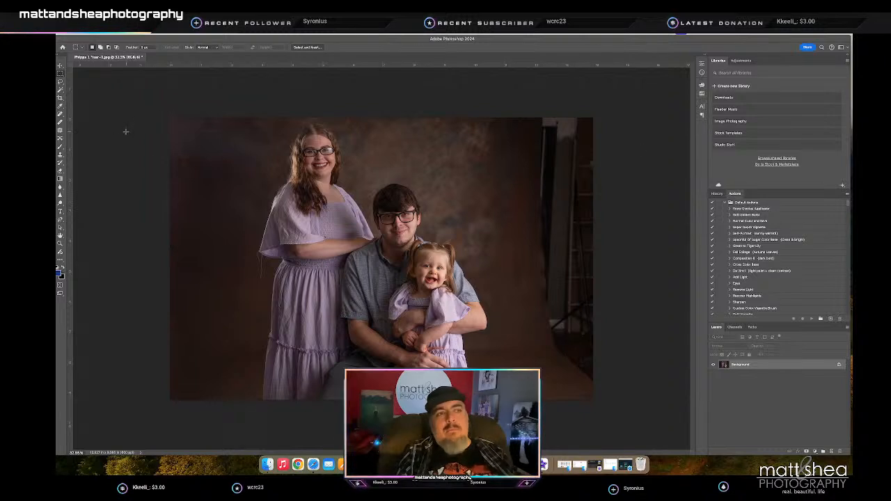
# - Lasso the stand, ladder and backdrop edge on the father's side, fill the area with matching backdrop, and deselect
pyautogui.click(61, 82)
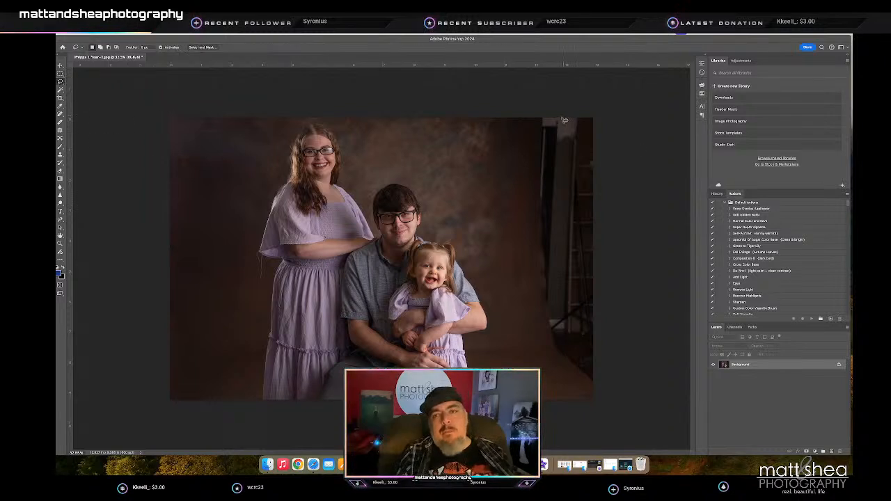
pyautogui.moveTo(540, 191)
pyautogui.mouseDown()
pyautogui.moveTo(541, 315)
pyautogui.moveTo(565, 376)
pyautogui.moveTo(606, 408)
pyautogui.moveTo(593, 119)
pyautogui.mouseUp()
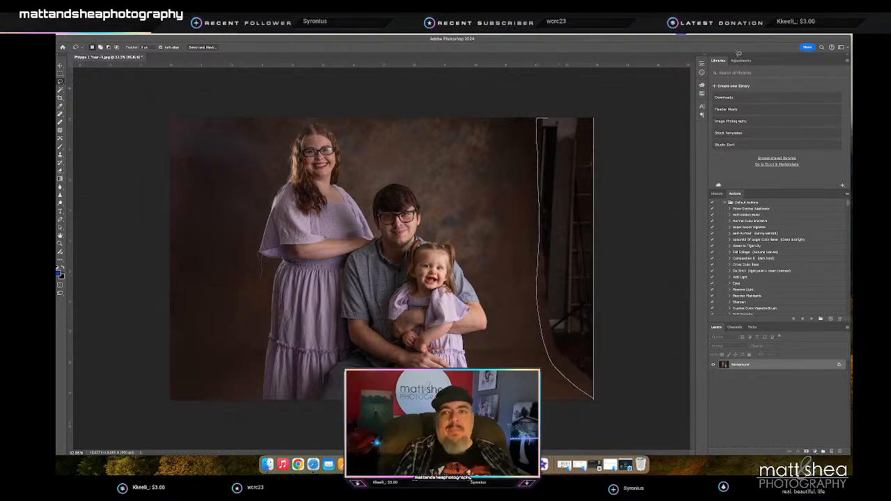
pyautogui.press('i')
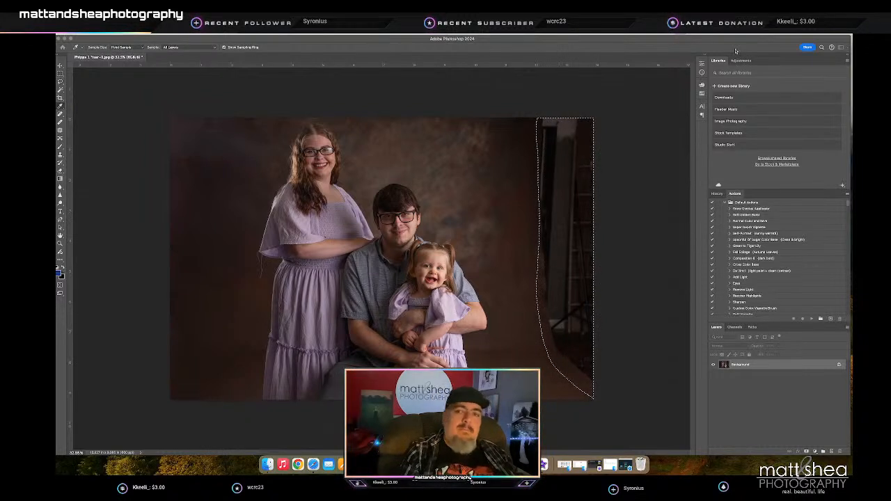
pyautogui.press('l')
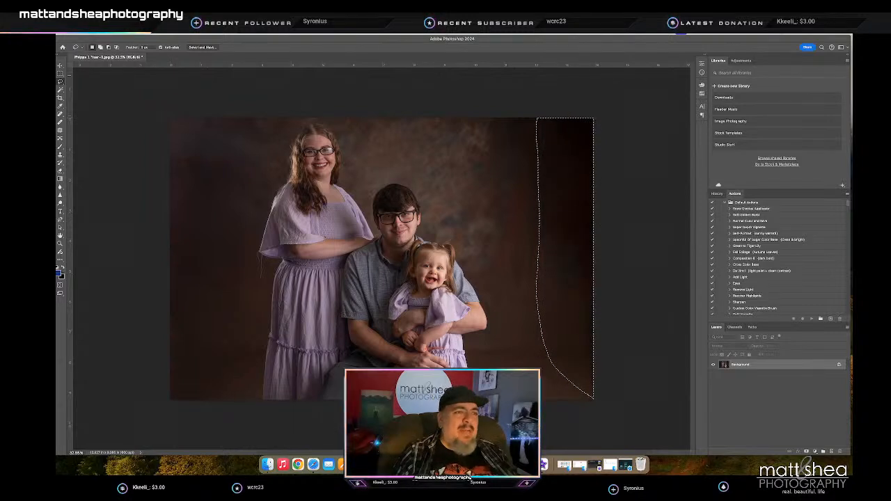
pyautogui.click(61, 74)
pyautogui.click(104, 98)
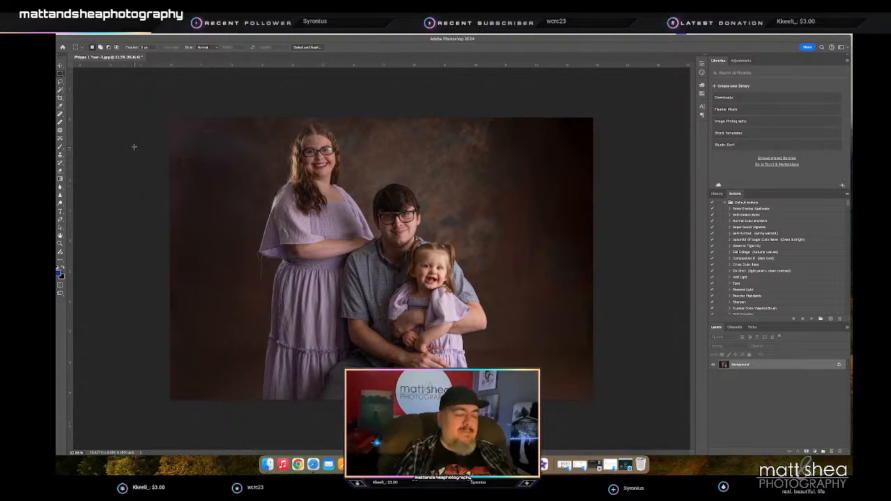
# - Add a new layer above the background for brushwork and set its blend mode to Multiply
pyautogui.click(831, 451)
pyautogui.press('b')
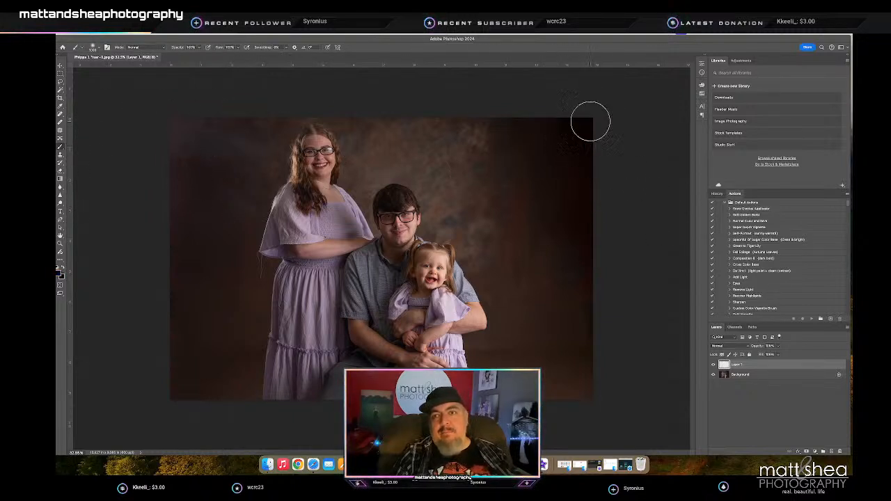
pyautogui.click(739, 345)
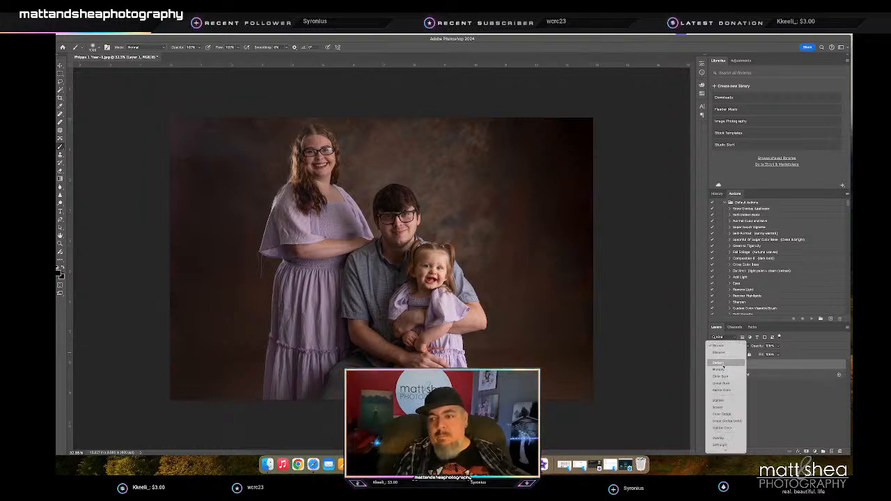
pyautogui.click(720, 370)
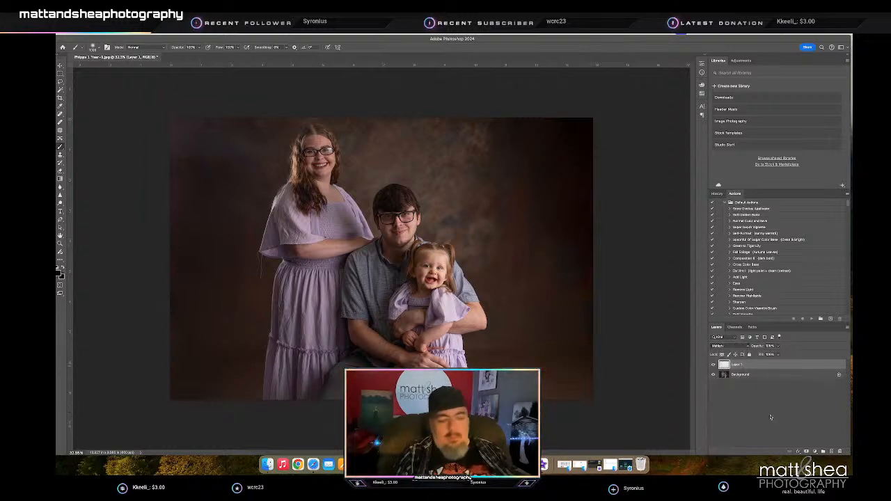
# - Darken the outer backdrop around the family on the Multiply layer with an enlarged brush at 40% opacity
pyautogui.press('4')
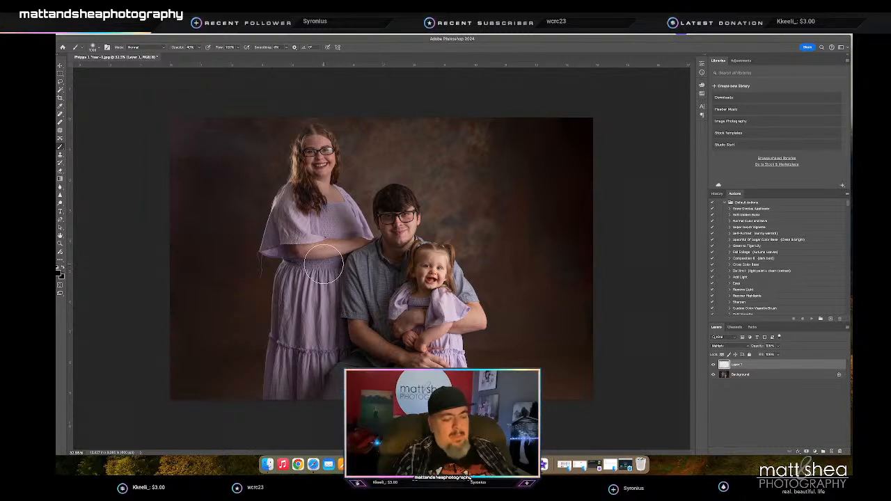
pyautogui.press(']')
pyautogui.press(']')
pyautogui.press(']')
pyautogui.press(']')
pyautogui.press(']')
pyautogui.press(']')
pyautogui.press(']')
pyautogui.press(']')
pyautogui.moveTo(227, 121); pyautogui.dragTo(179, 163)
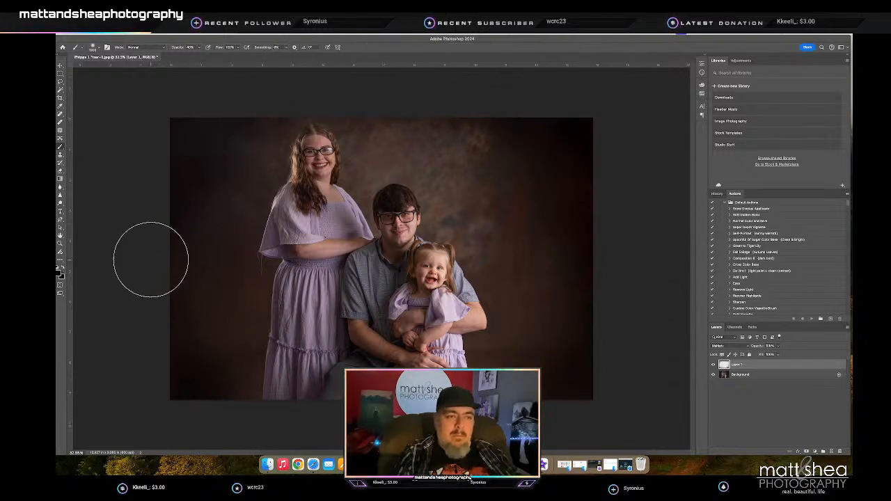
# - Merge the darkening layer into the background, then save and close the family portrait
pyautogui.click(741, 375)
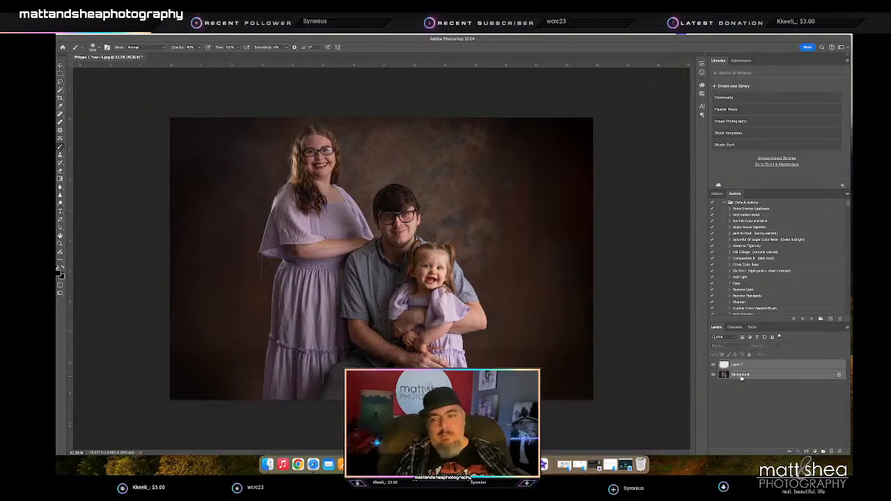
pyautogui.press('super+e')
pyautogui.press('super+shift+a')
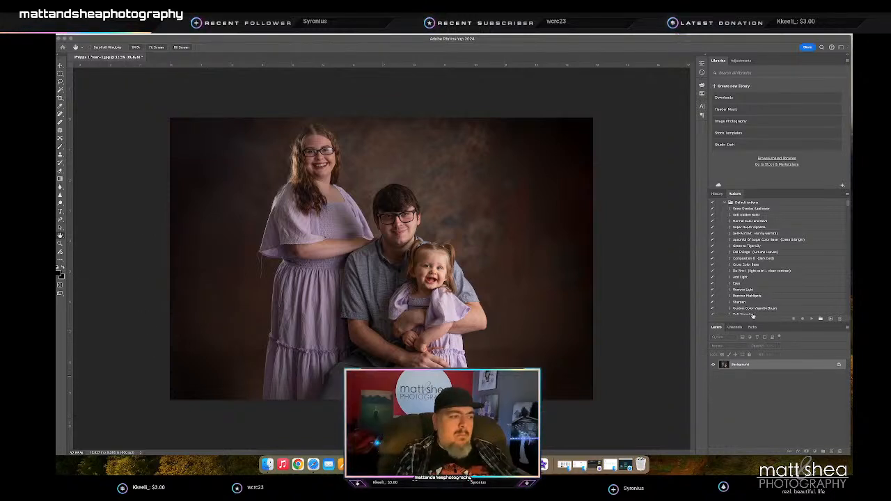
pyautogui.press('Return')
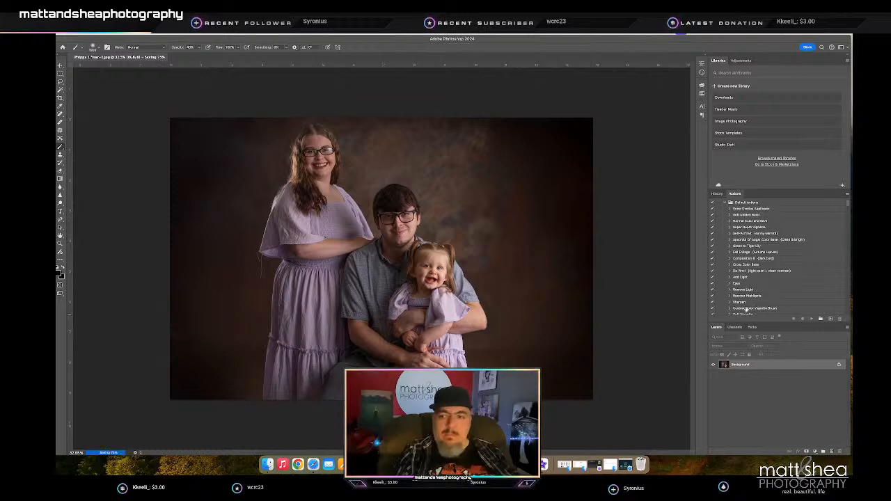
pyautogui.press('super+w')
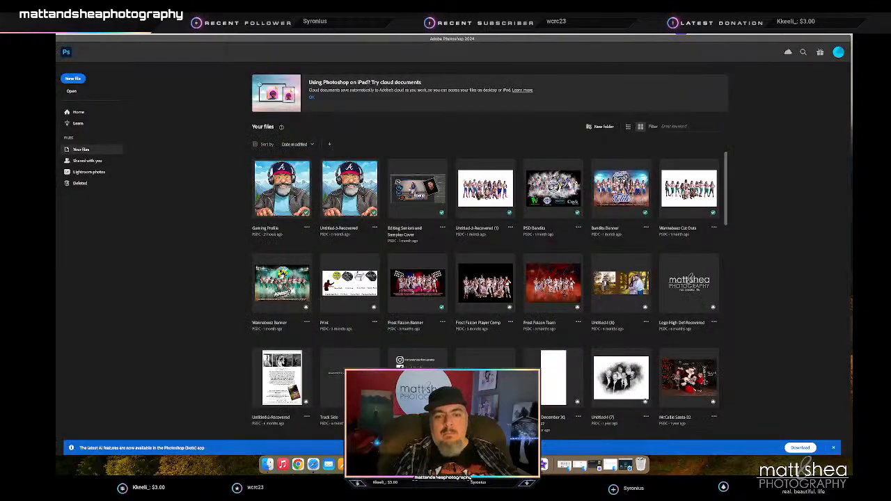
# - Switch to Adobe Bridge and open the JPEGs numbered 22 through 51 of the one-year shoot in Photoshop
pyautogui.click(360, 464)
pyautogui.scroll(-10, 422, 207)
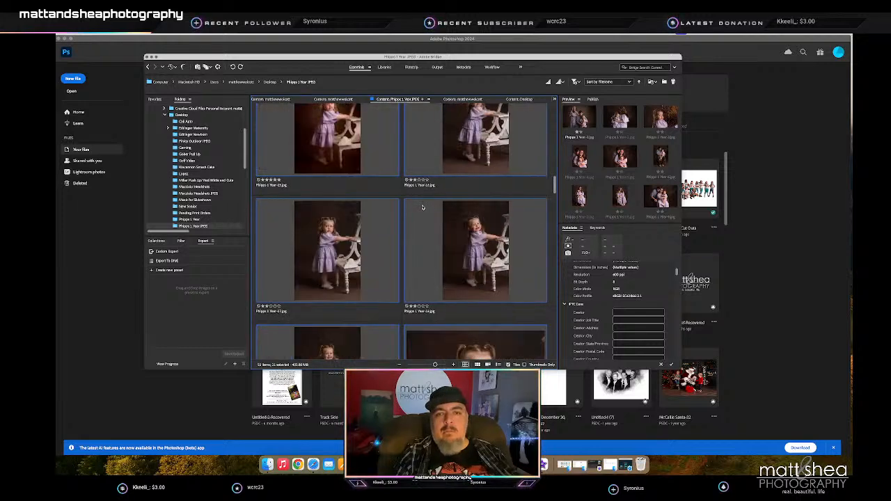
pyautogui.scroll(-3, 422, 207)
pyautogui.click(436, 225)
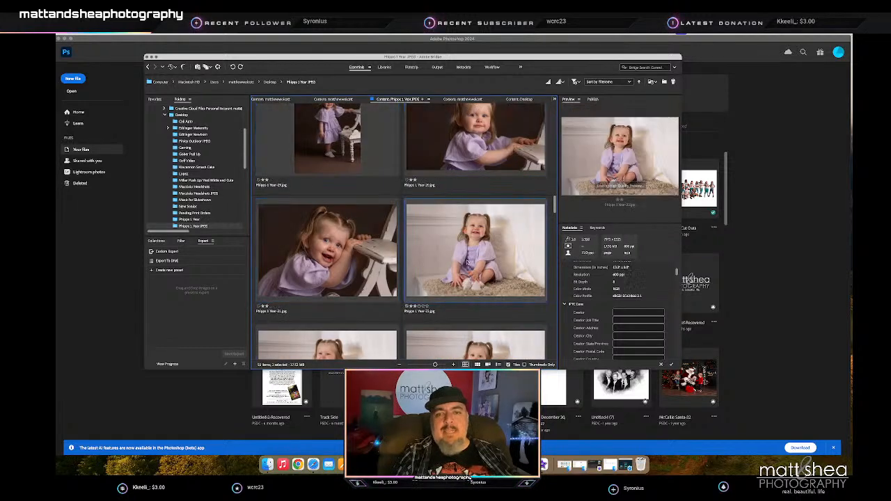
pyautogui.scroll(-10, 298, 263)
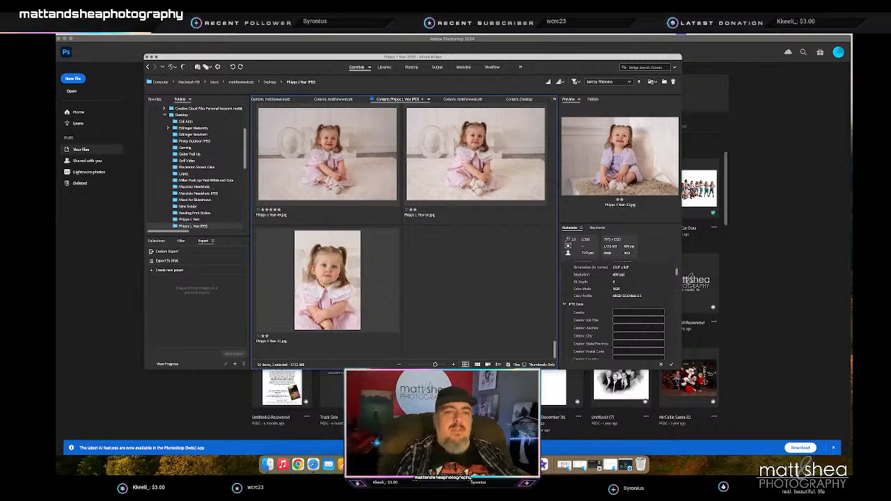
pyautogui.keyDown('shift'); pyautogui.click(299, 263); pyautogui.keyUp('shift')
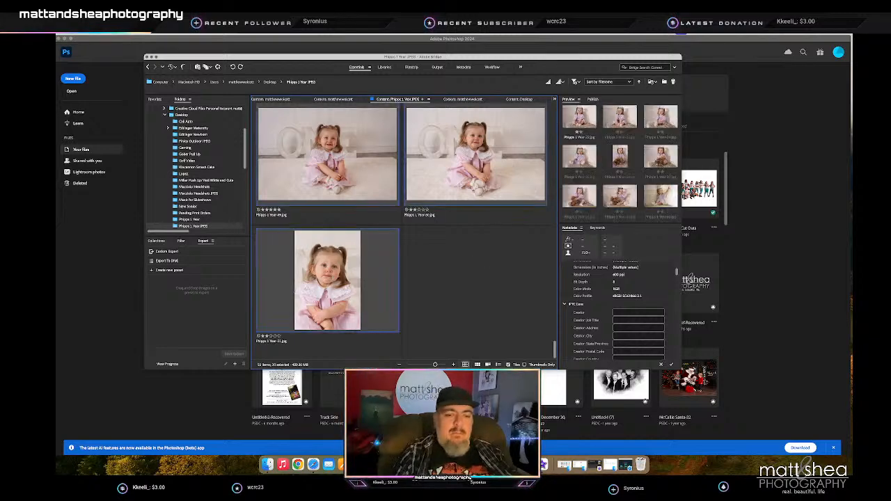
pyautogui.doubleClick(299, 264)
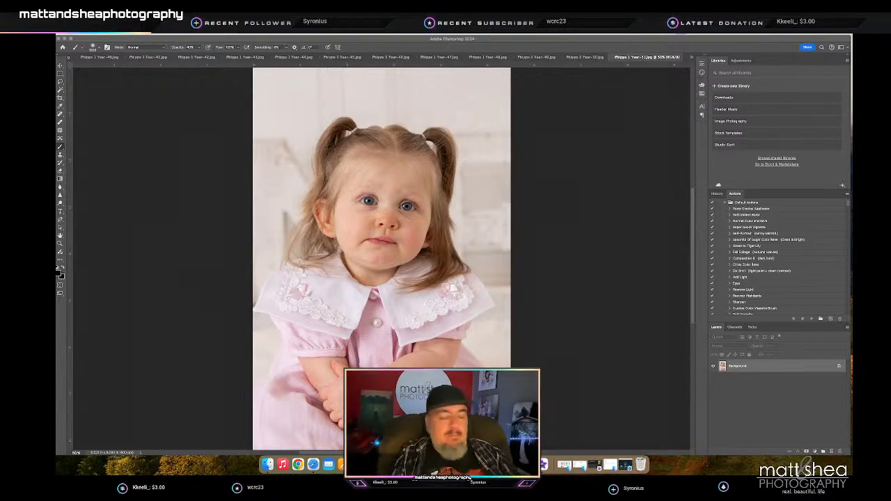
# - Heal the marks below the girl's eye and on her cheek in the close portrait with the white lace collar
pyautogui.moveTo(394, 224)
pyautogui.mouseDown()
pyautogui.moveTo(376, 216)
pyautogui.moveTo(378, 229)
pyautogui.moveTo(418, 233)
pyautogui.moveTo(417, 208)
pyautogui.moveTo(426, 209)
pyautogui.mouseUp()
pyautogui.press('z')
pyautogui.press('j')
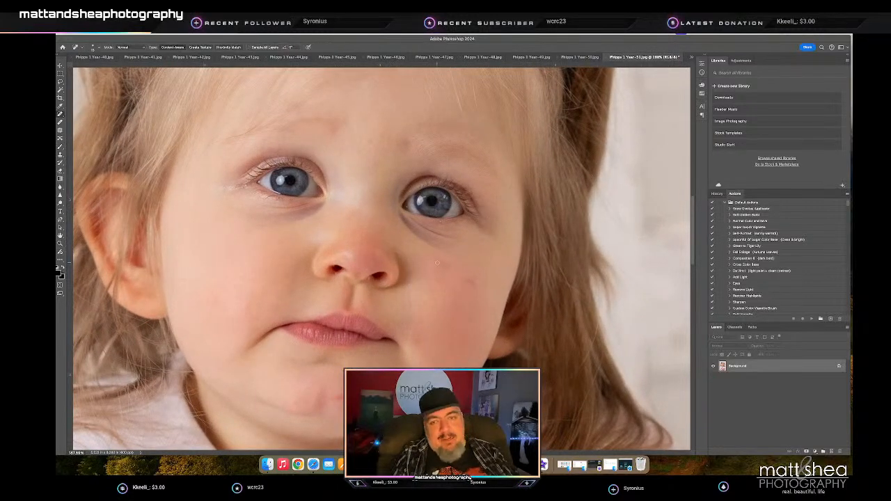
pyautogui.moveTo(446, 266); pyautogui.dragTo(438, 259)
pyautogui.click(472, 286)
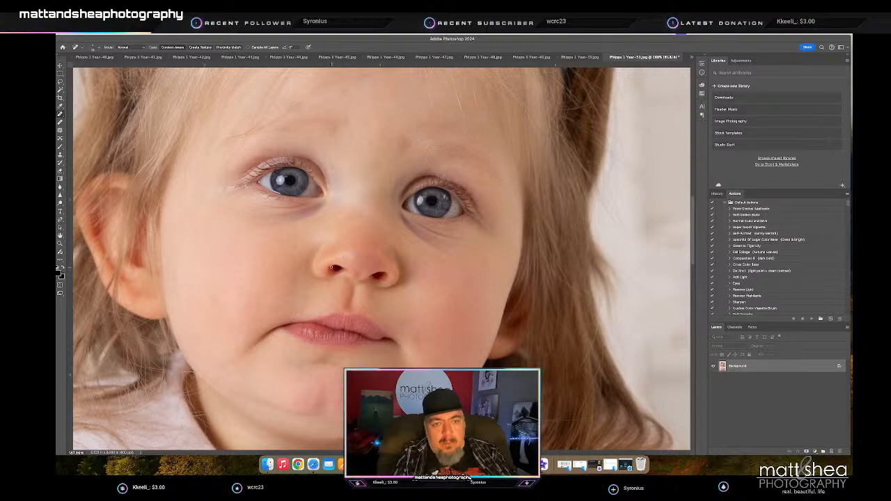
# - Heal the mark at the girl's nostril in the close portrait, then save and close the photo
pyautogui.click(334, 270)
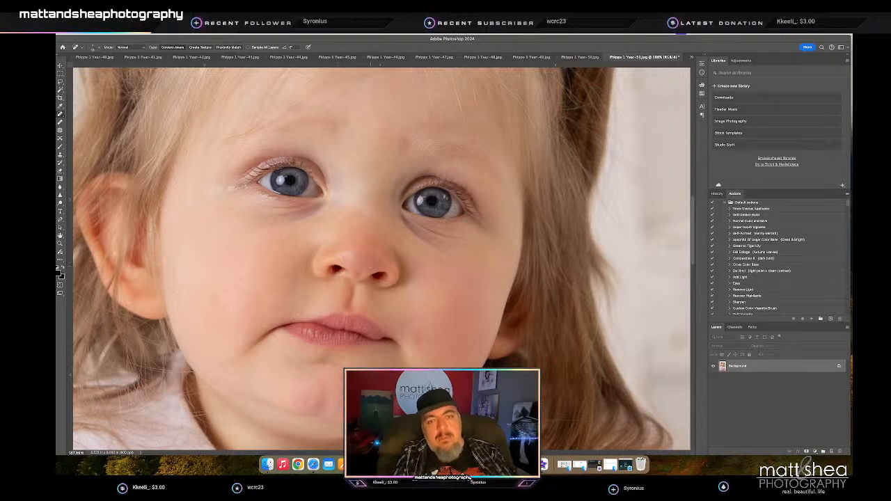
pyautogui.press('z')
pyautogui.moveTo(370, 268); pyautogui.dragTo(282, 264)
pyautogui.press('super+s')
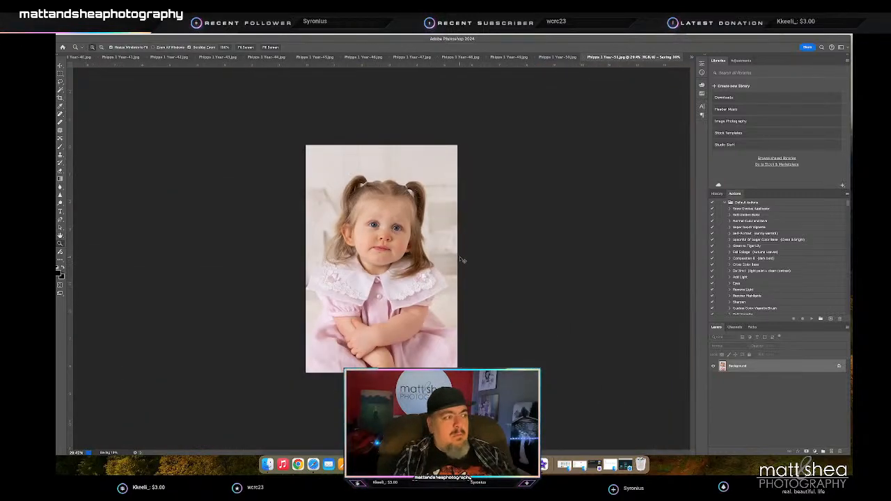
pyautogui.press('super+w')
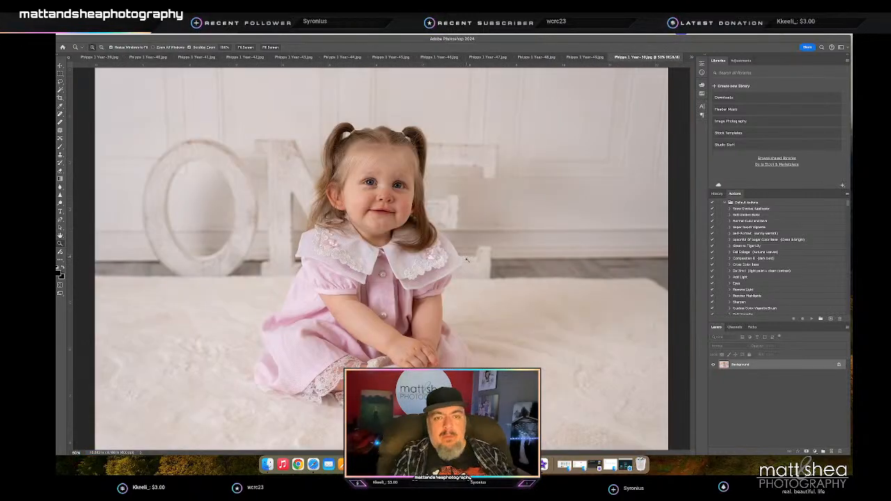
# - Heal the marks under the nose and around the mouth in the seated portrait with the ONE letters, then save and close it
pyautogui.moveTo(389, 201)
pyautogui.mouseDown()
pyautogui.moveTo(443, 201)
pyautogui.moveTo(435, 202)
pyautogui.mouseUp()
pyautogui.press('j')
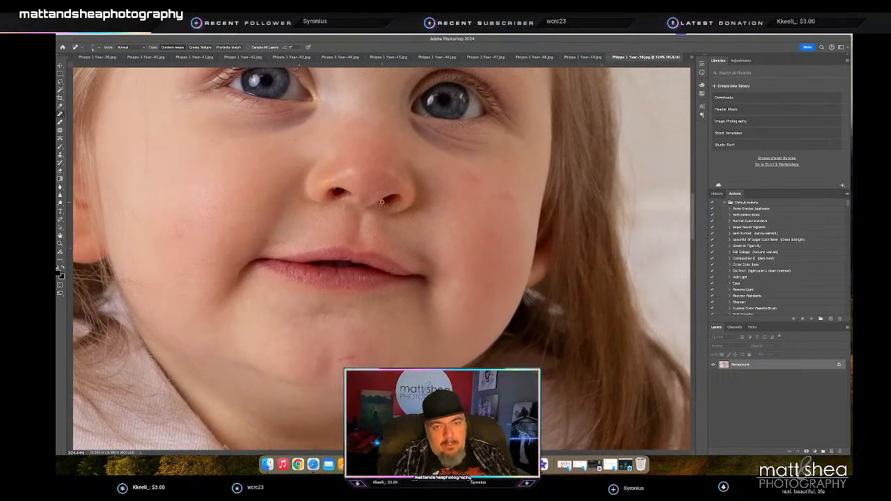
pyautogui.click(378, 192)
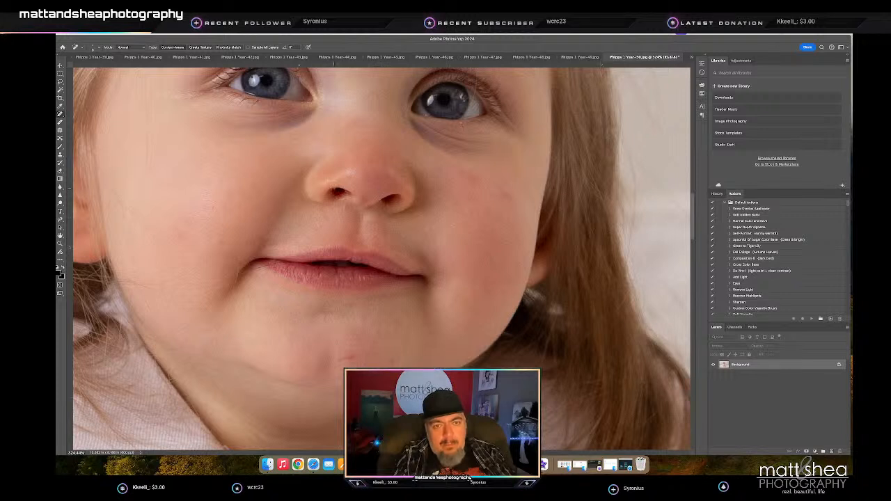
pyautogui.hscroll(-1, 331, 189)
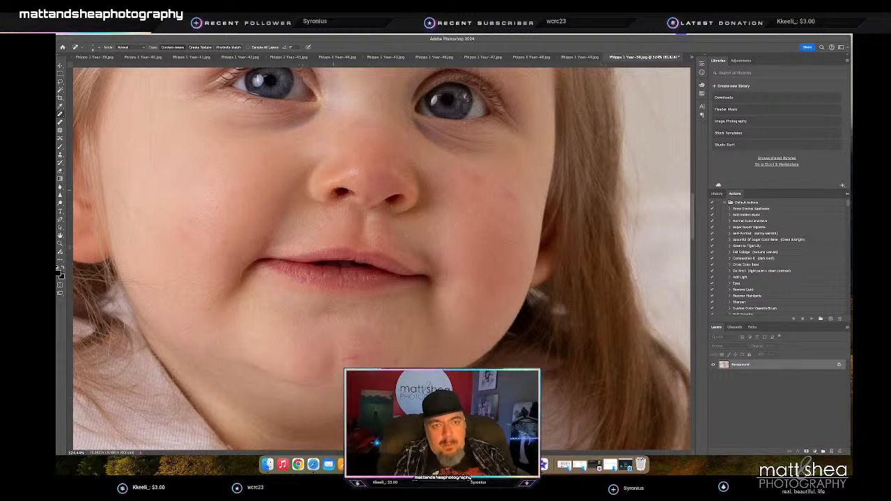
pyautogui.hscroll(-1, 352, 189)
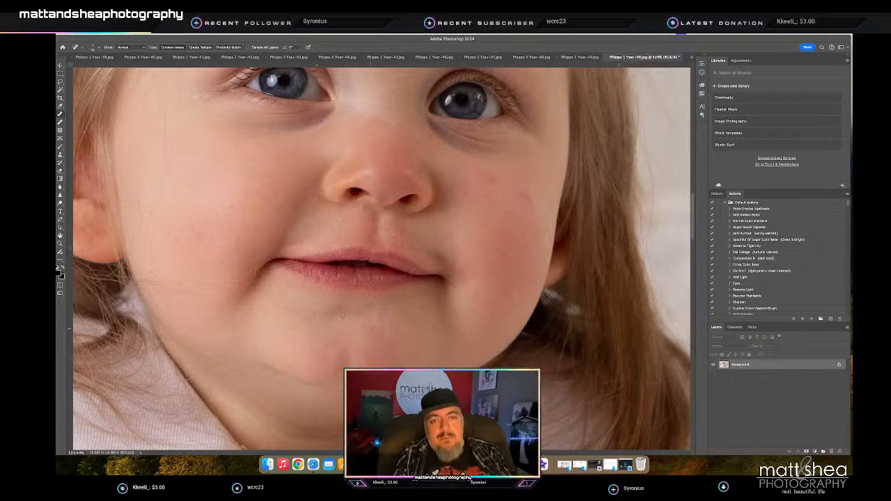
pyautogui.moveTo(386, 290); pyautogui.dragTo(374, 291)
pyautogui.press('super+s')
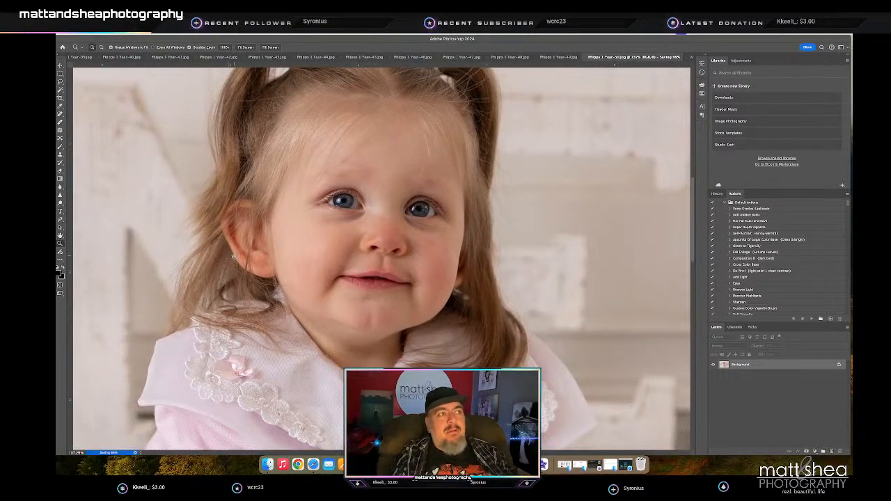
pyautogui.press('super+w')
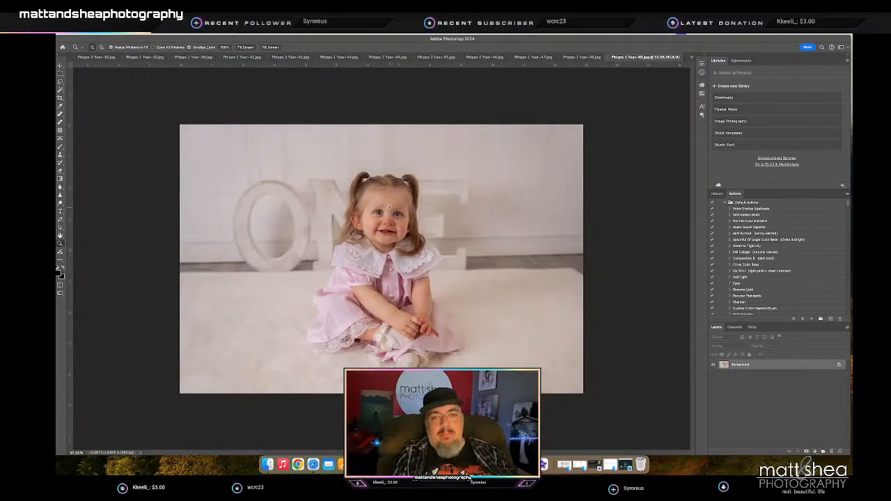
# - Close the next seated photo and heal the skin marks on the laughing girl's face in photo 48
pyautogui.press('super+w')
pyautogui.moveTo(390, 212); pyautogui.dragTo(409, 217)
pyautogui.press('j')
pyautogui.moveTo(556, 230)
pyautogui.mouseDown()
pyautogui.moveTo(567, 238)
pyautogui.moveTo(518, 232)
pyautogui.mouseUp()
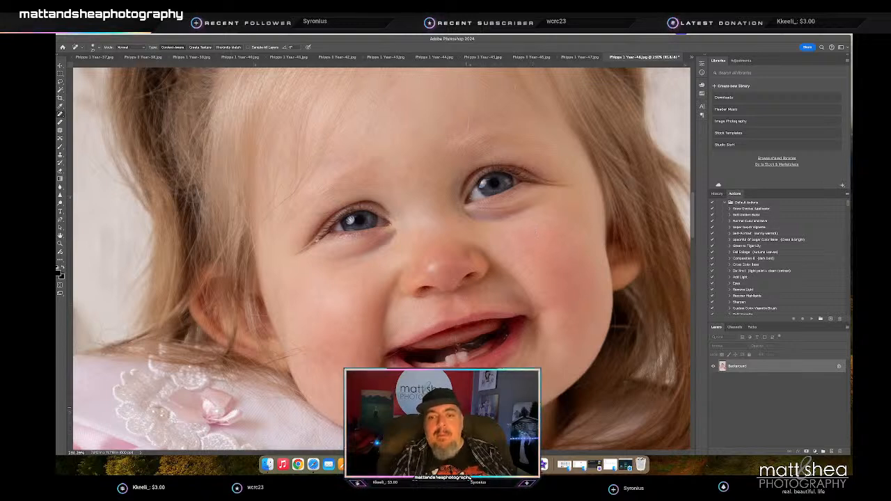
# - Clone pink dress fabric over the dark gap beneath the skirt hem beside the button placket, using a reduced Clone Stamp brush
pyautogui.press('z')
pyautogui.hotkey('ctrl', '0')
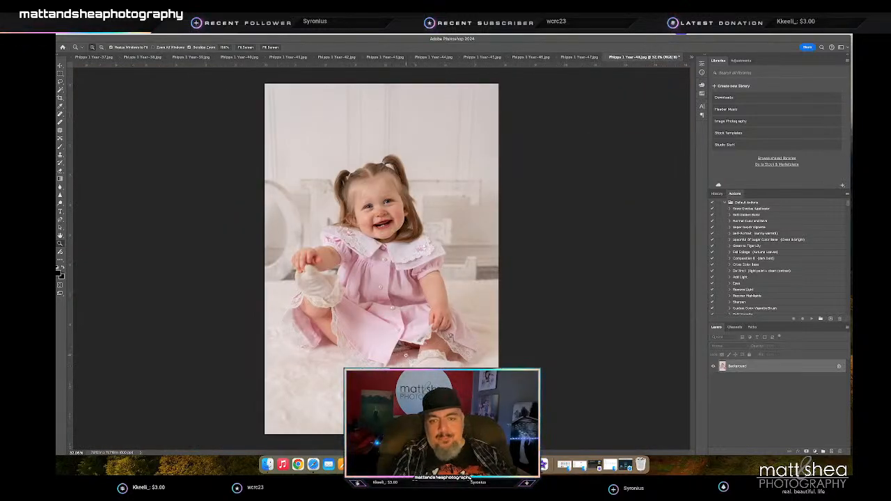
pyautogui.moveTo(401, 347); pyautogui.dragTo(444, 352)
pyautogui.press('s')
pyautogui.press('[')
pyautogui.press('[')
pyautogui.press('[')
pyautogui.press('[')
pyautogui.press('[')
pyautogui.press('[')
pyautogui.press('[')
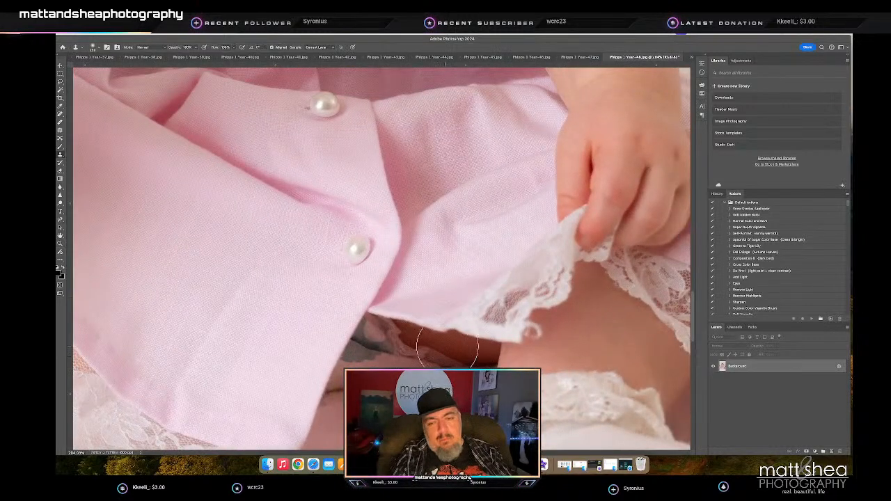
pyautogui.scroll(1, 445, 345)
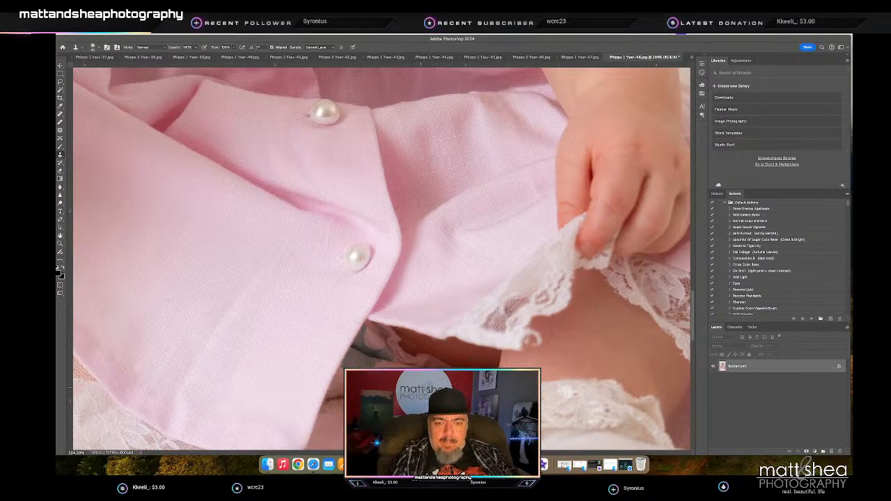
pyautogui.moveTo(422, 380)
pyautogui.mouseDown()
pyautogui.moveTo(442, 343)
pyautogui.moveTo(419, 373)
pyautogui.mouseUp()
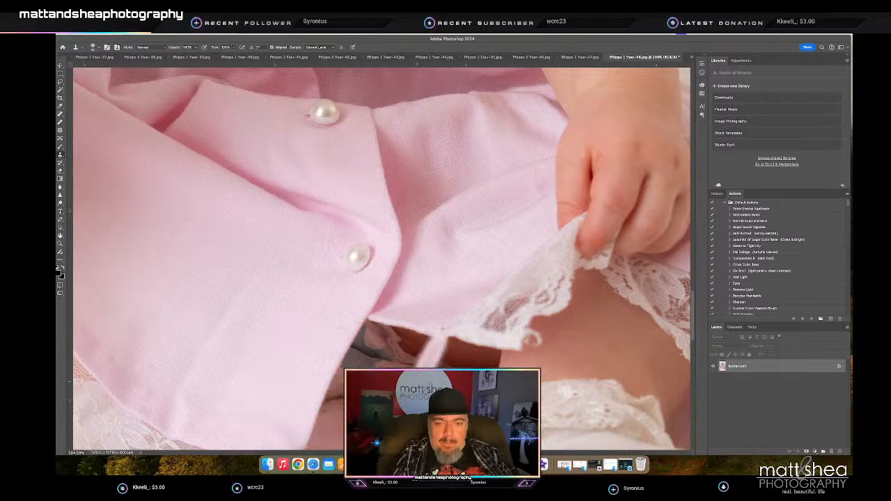
pyautogui.moveTo(376, 363)
pyautogui.mouseDown()
pyautogui.moveTo(423, 324)
pyautogui.moveTo(401, 372)
pyautogui.moveTo(427, 329)
pyautogui.moveTo(413, 362)
pyautogui.moveTo(396, 321)
pyautogui.moveTo(387, 329)
pyautogui.mouseUp()
# - Clone the shadowed fold along the placket edge down over the gray gap below the lowest pearl button with a smaller brush
pyautogui.press('[')
pyautogui.press('[')
pyautogui.press('[')
pyautogui.press('[')
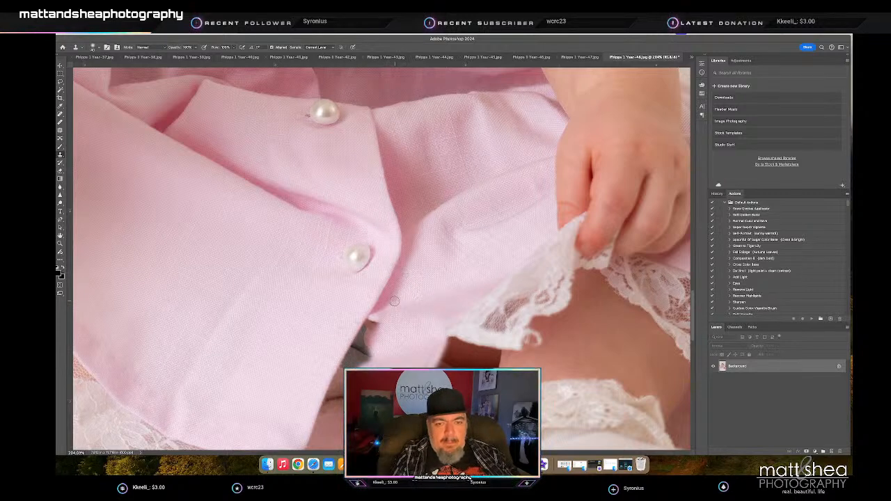
pyautogui.moveTo(392, 305); pyautogui.dragTo(374, 317)
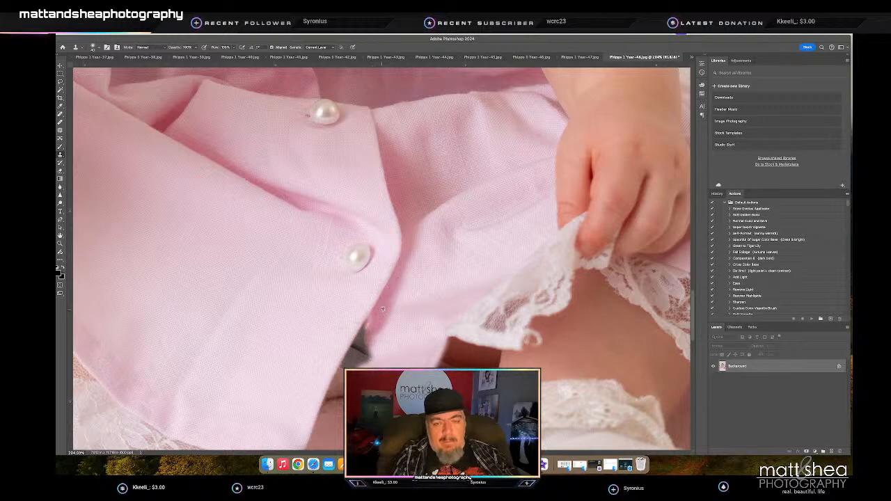
pyautogui.moveTo(374, 317)
pyautogui.mouseDown()
pyautogui.moveTo(354, 352)
pyautogui.moveTo(360, 345)
pyautogui.mouseUp()
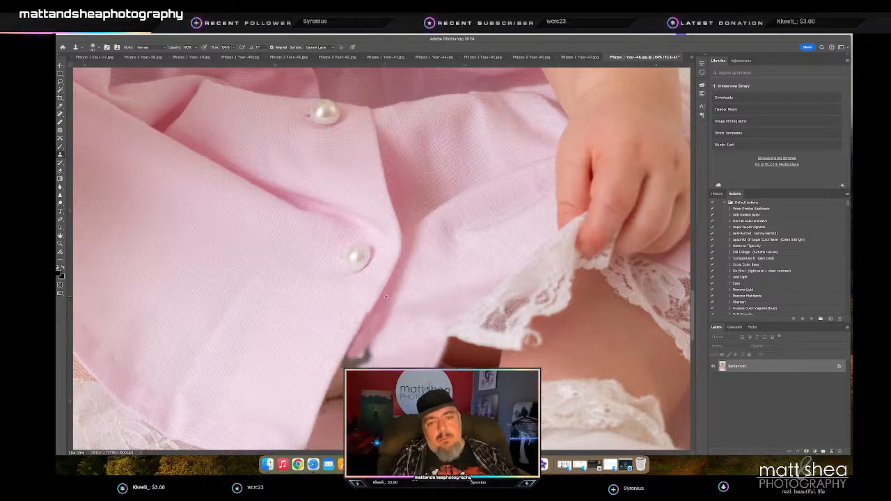
# - Try another clone stroke down the shadowed fold beside the placket and undo it
pyautogui.keyDown('alt'); pyautogui.click(386, 296); pyautogui.keyUp('alt')
pyautogui.hscroll(-1, 386, 298)
pyautogui.moveTo(376, 313); pyautogui.dragTo(366, 332)
pyautogui.press('super+z')
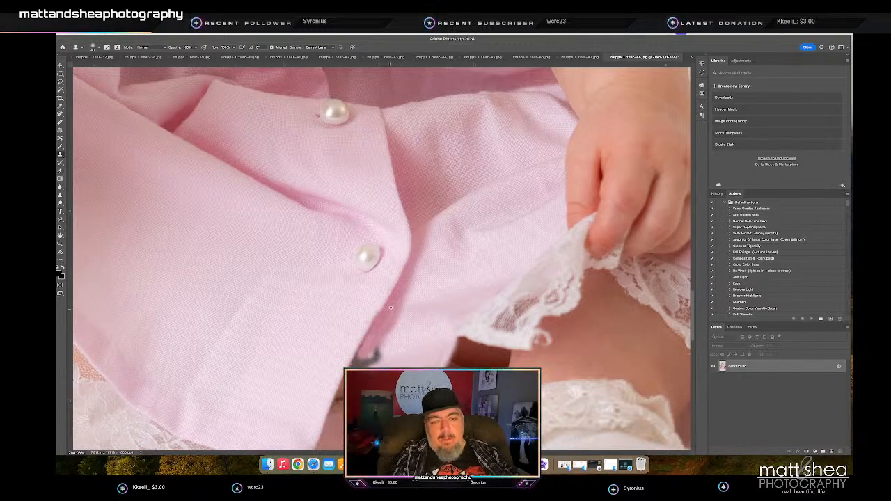
# - Clone over the gray patch at the base of the fold and extend the pink shadow down to the hem
pyautogui.moveTo(358, 361); pyautogui.dragTo(369, 363)
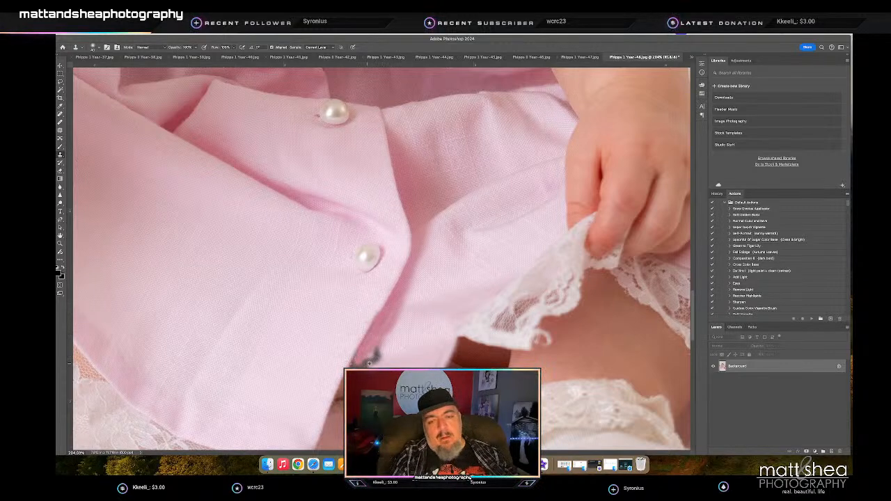
pyautogui.scroll(-5, 398, 309)
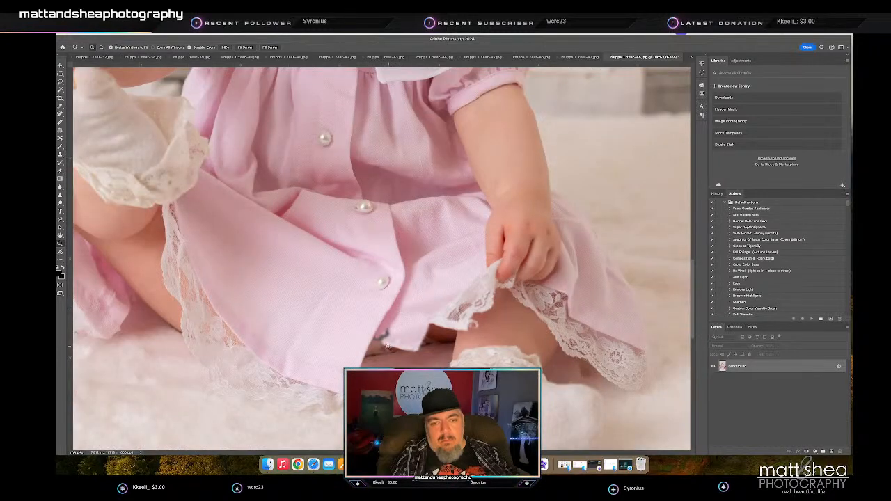
pyautogui.scroll(5, 418, 339)
pyautogui.press('s')
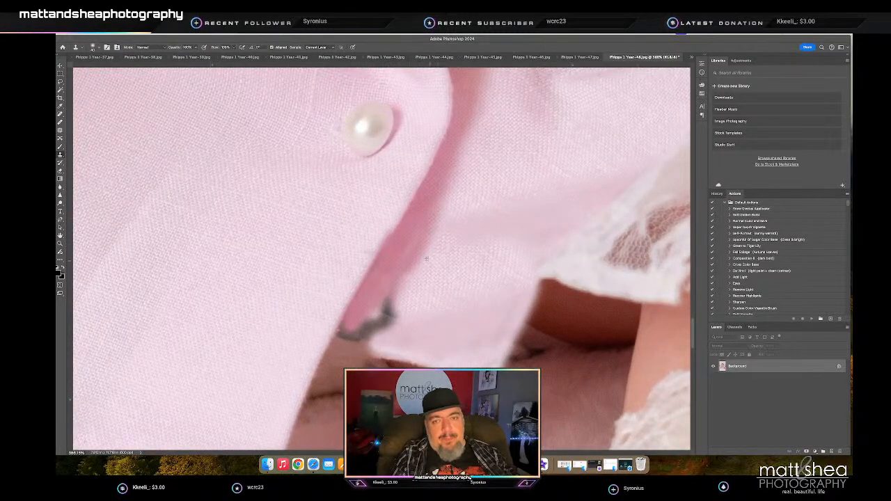
pyautogui.moveTo(386, 301)
pyautogui.mouseDown()
pyautogui.moveTo(348, 357)
pyautogui.moveTo(369, 308)
pyautogui.moveTo(347, 344)
pyautogui.moveTo(355, 320)
pyautogui.moveTo(319, 385)
pyautogui.moveTo(339, 359)
pyautogui.moveTo(323, 384)
pyautogui.mouseUp()
pyautogui.keyDown('alt'); pyautogui.click(384, 280); pyautogui.keyUp('alt')
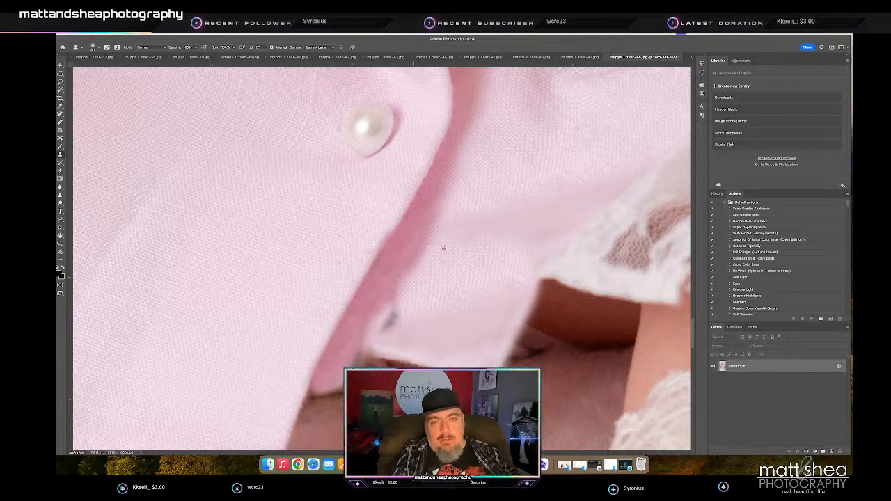
# - Clone pink fabric over the remaining gray spots and extend the skirt hem across toward the lace trim
pyautogui.keyDown('alt'); pyautogui.click(410, 276); pyautogui.keyUp('alt')
pyautogui.moveTo(385, 326)
pyautogui.mouseDown()
pyautogui.moveTo(368, 343)
pyautogui.moveTo(392, 294)
pyautogui.moveTo(361, 340)
pyautogui.moveTo(368, 332)
pyautogui.moveTo(380, 348)
pyautogui.moveTo(370, 367)
pyautogui.moveTo(393, 345)
pyautogui.moveTo(402, 348)
pyautogui.moveTo(380, 376)
pyautogui.mouseUp()
pyautogui.keyDown('alt'); pyautogui.click(388, 301); pyautogui.keyUp('alt')
pyautogui.moveTo(451, 374)
pyautogui.mouseDown()
pyautogui.moveTo(388, 373)
pyautogui.moveTo(404, 350)
pyautogui.mouseUp()
pyautogui.moveTo(516, 342)
pyautogui.mouseDown()
pyautogui.moveTo(481, 367)
pyautogui.moveTo(536, 360)
pyautogui.moveTo(496, 362)
pyautogui.moveTo(536, 327)
pyautogui.moveTo(528, 317)
pyautogui.moveTo(556, 274)
pyautogui.moveTo(532, 303)
pyautogui.moveTo(516, 295)
pyautogui.moveTo(413, 308)
pyautogui.moveTo(413, 332)
pyautogui.moveTo(438, 333)
pyautogui.mouseUp()
# - Clone the lace trim onto the newly extended hem to cover the dark gap above the leg
pyautogui.press('z')
pyautogui.press('s')
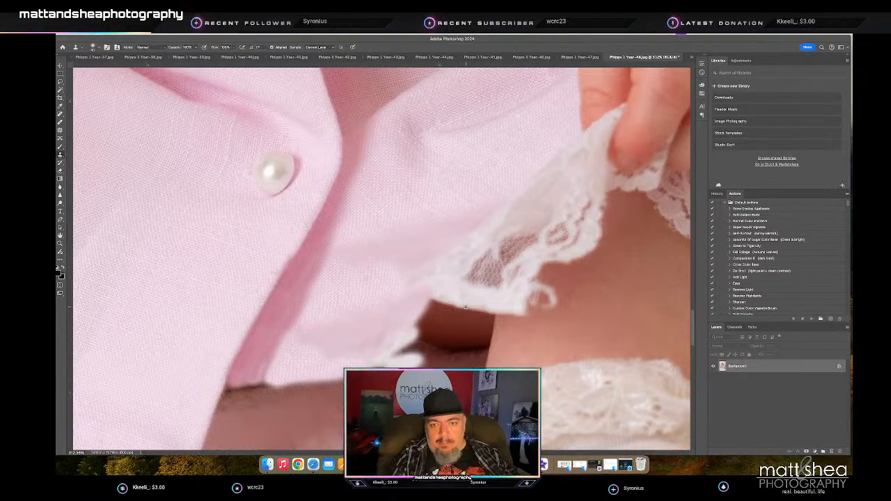
pyautogui.moveTo(439, 355)
pyautogui.mouseDown()
pyautogui.moveTo(453, 310)
pyautogui.moveTo(435, 314)
pyautogui.moveTo(429, 338)
pyautogui.moveTo(446, 309)
pyautogui.moveTo(423, 344)
pyautogui.moveTo(434, 289)
pyautogui.moveTo(407, 355)
pyautogui.moveTo(453, 346)
pyautogui.moveTo(459, 353)
pyautogui.moveTo(442, 355)
pyautogui.moveTo(508, 354)
pyautogui.moveTo(516, 312)
pyautogui.moveTo(487, 342)
pyautogui.moveTo(477, 338)
pyautogui.moveTo(483, 305)
pyautogui.moveTo(462, 339)
pyautogui.moveTo(467, 306)
pyautogui.moveTo(456, 335)
pyautogui.mouseUp()
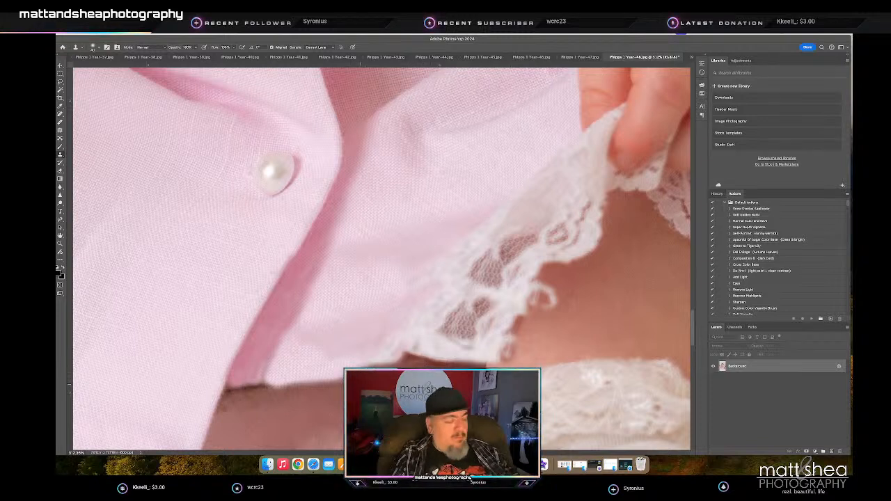
# - Adjust the clone brush and clean the dark, ragged edge where the pink fold meets the skin beneath the hem
pyautogui.rightClick(395, 381)
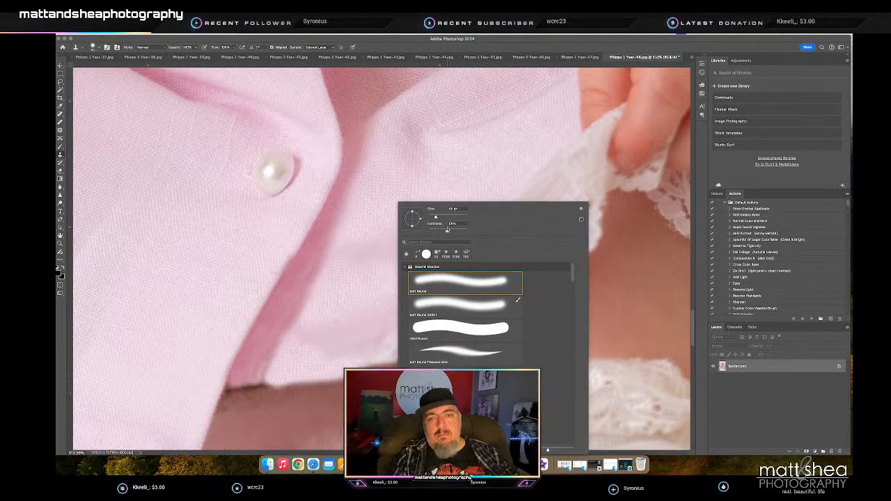
pyautogui.click(331, 419)
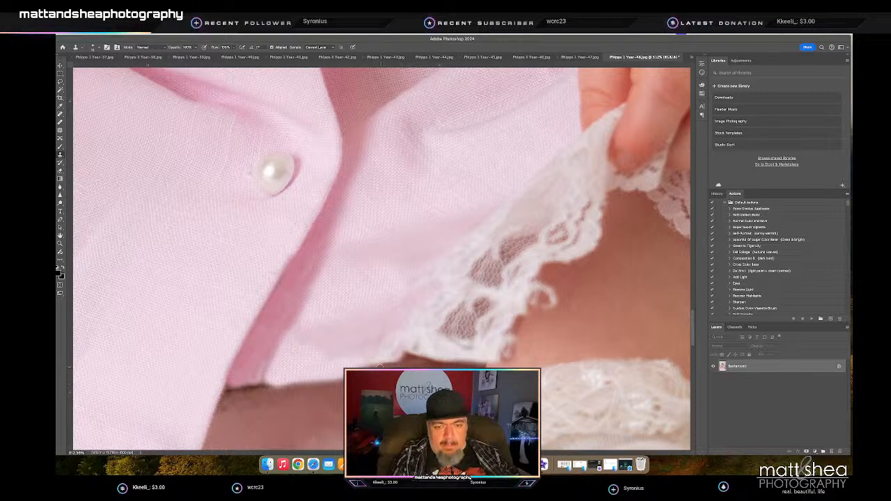
pyautogui.scroll(1, 320, 380)
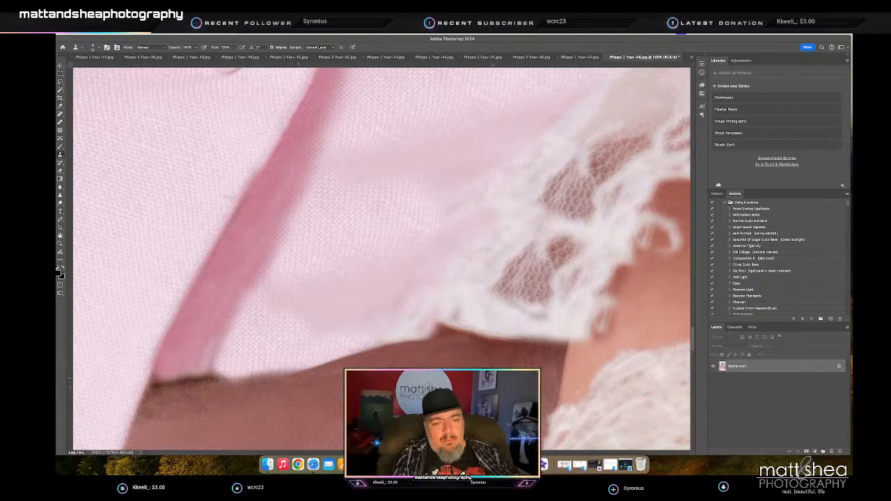
pyautogui.moveTo(251, 400); pyautogui.dragTo(154, 410)
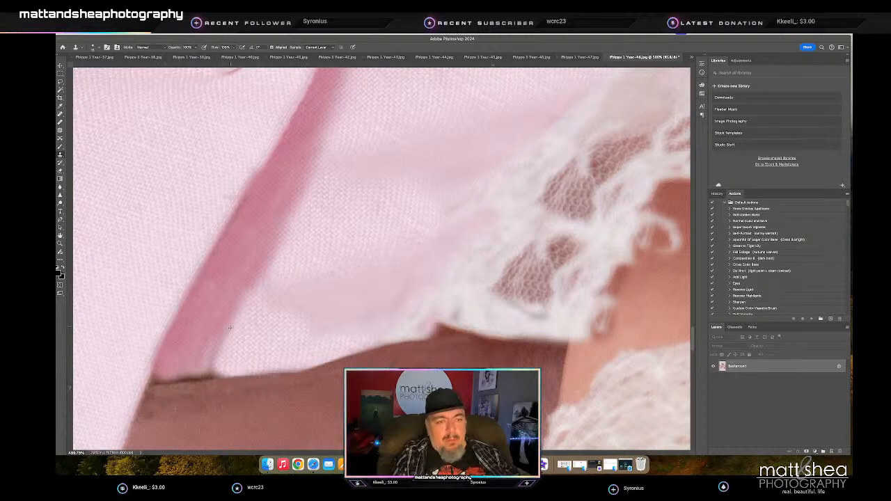
pyautogui.moveTo(220, 334)
pyautogui.mouseDown()
pyautogui.moveTo(199, 374)
pyautogui.moveTo(156, 379)
pyautogui.mouseUp()
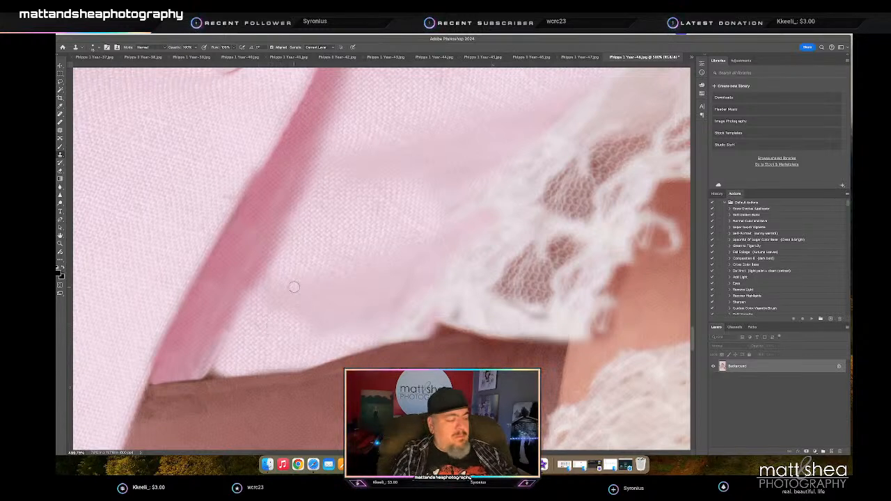
# - Check the clone brush settings and smooth the hem edge where the pink fabric meets the cloned lace
pyautogui.rightClick(294, 309)
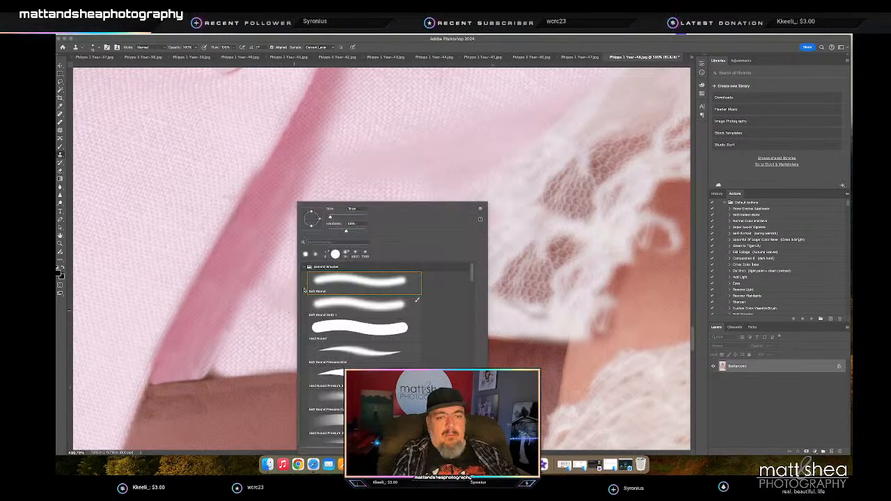
pyautogui.click(239, 355)
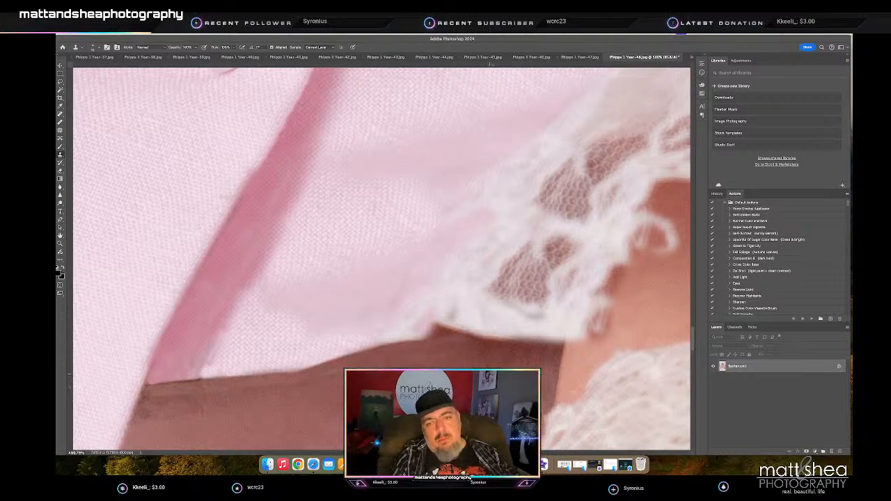
pyautogui.moveTo(403, 340)
pyautogui.mouseDown()
pyautogui.moveTo(442, 334)
pyautogui.moveTo(424, 331)
pyautogui.moveTo(440, 324)
pyautogui.moveTo(469, 328)
pyautogui.moveTo(448, 330)
pyautogui.mouseUp()
pyautogui.press('super+0')
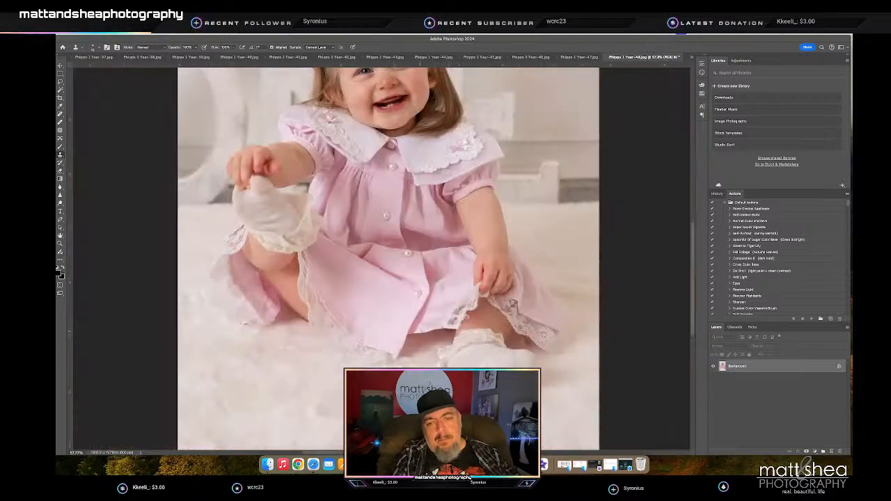
# - Clone white lace over the leftover blemishes at the inner corner of the rebuilt lace trim
pyautogui.press('z')
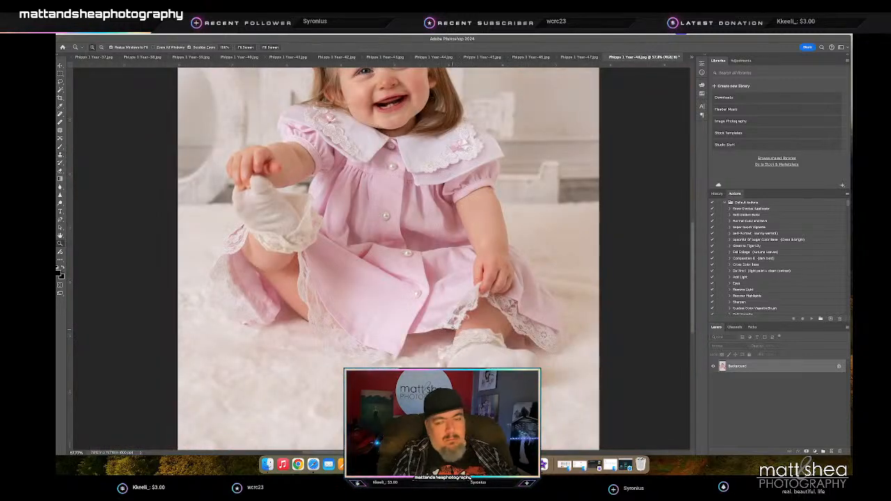
pyautogui.click(500, 324)
pyautogui.click(500, 324)
pyautogui.press('s')
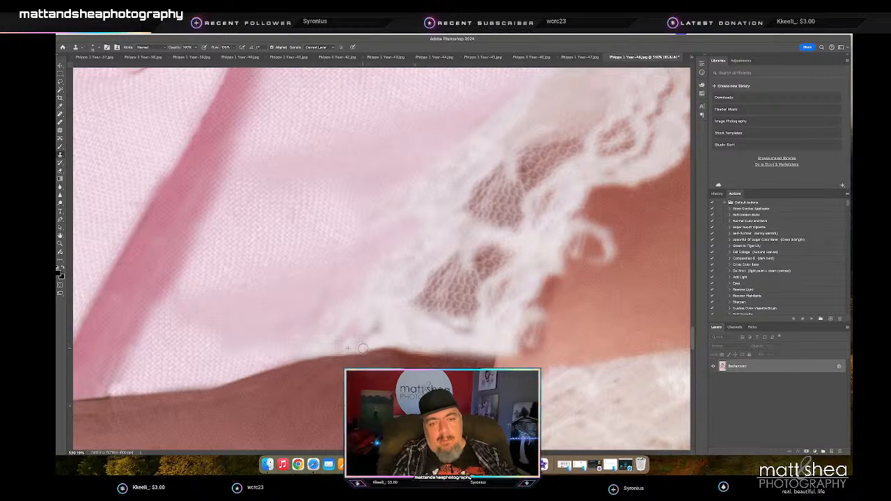
pyautogui.press('z')
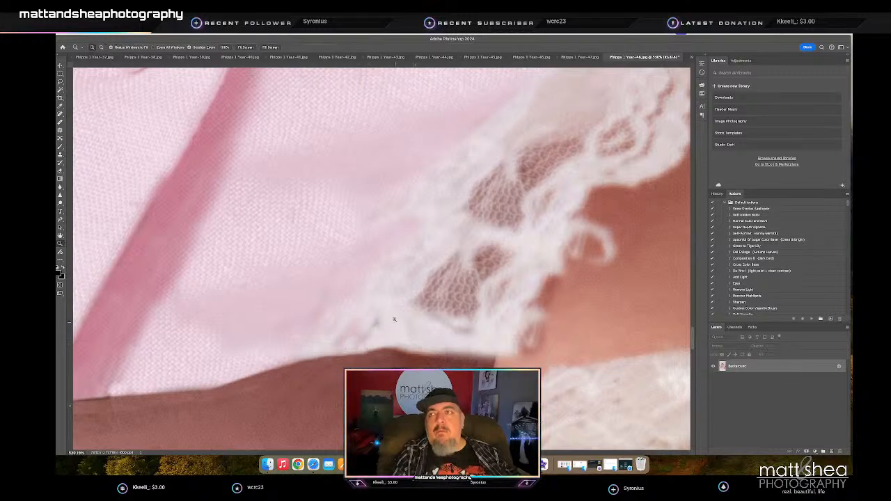
# - Review the whole seated portrait and the smiling girl's face, and save and close photo 48
pyautogui.moveTo(376, 318); pyautogui.dragTo(314, 331)
pyautogui.hotkey('ctrl', 'w')
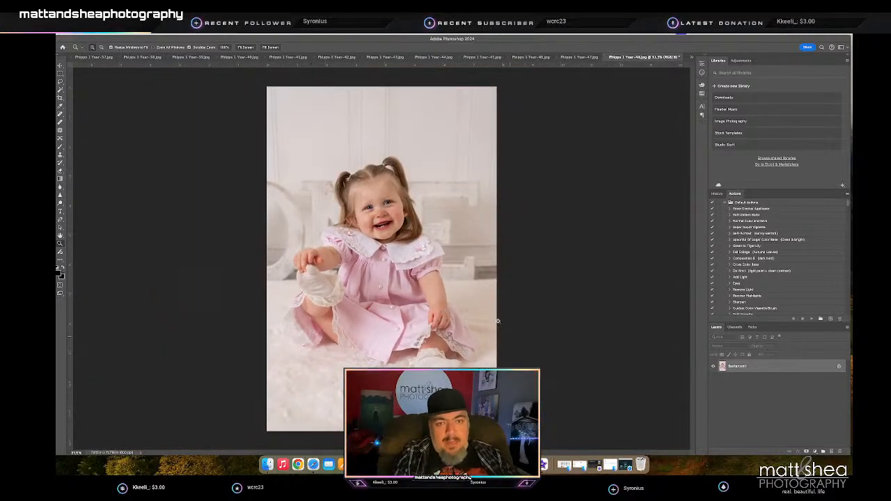
pyautogui.moveTo(399, 206); pyautogui.dragTo(439, 212)
pyautogui.press('j')
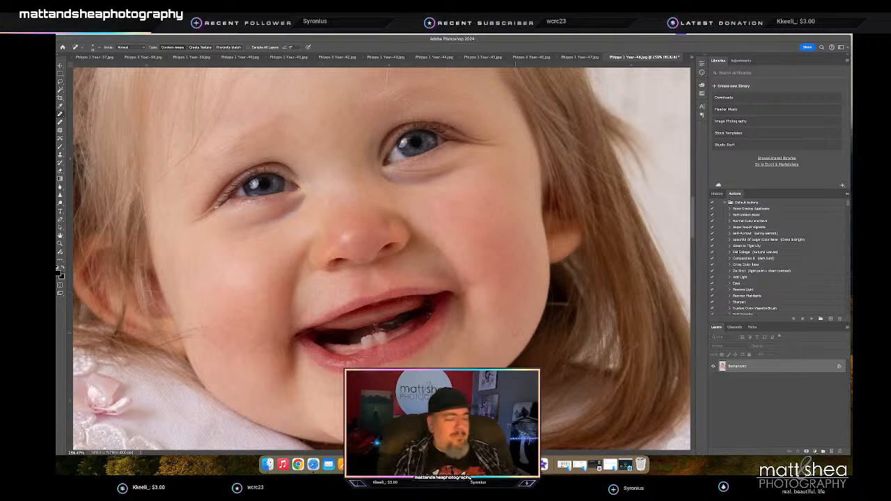
pyautogui.press('h')
pyautogui.press('j')
pyautogui.hotkey('ctrl', 's')
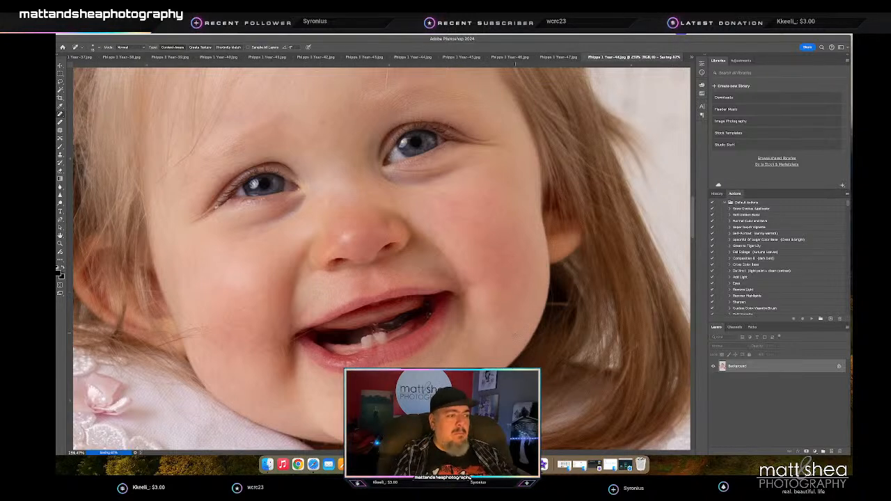
pyautogui.press('super+w')
# - Heal small skin blemishes around the girl's nose and mouth in photo 47 with the Spot Healing Brush
pyautogui.press('z')
pyautogui.moveTo(402, 219); pyautogui.dragTo(439, 221)
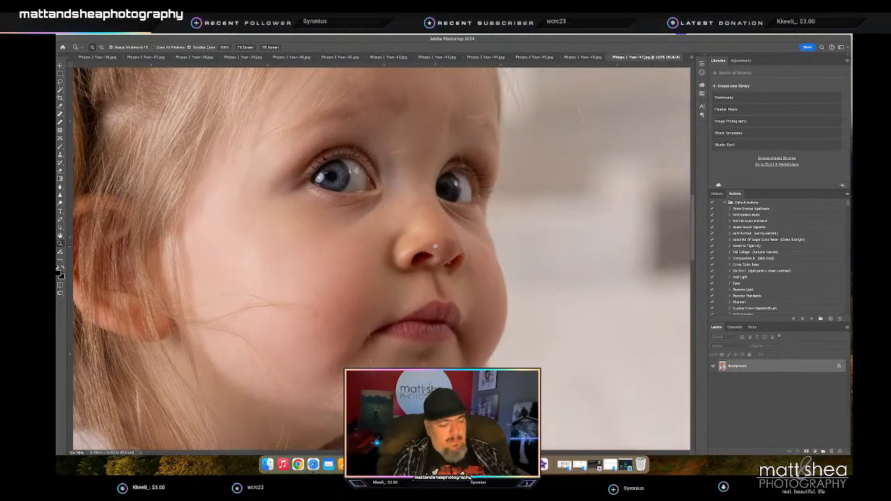
pyautogui.scroll(-1, 437, 246)
pyautogui.press('j')
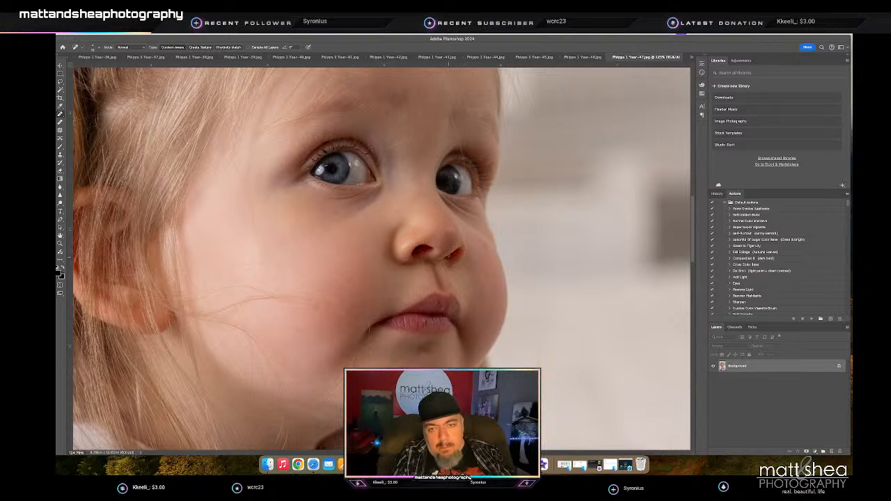
pyautogui.click(449, 257)
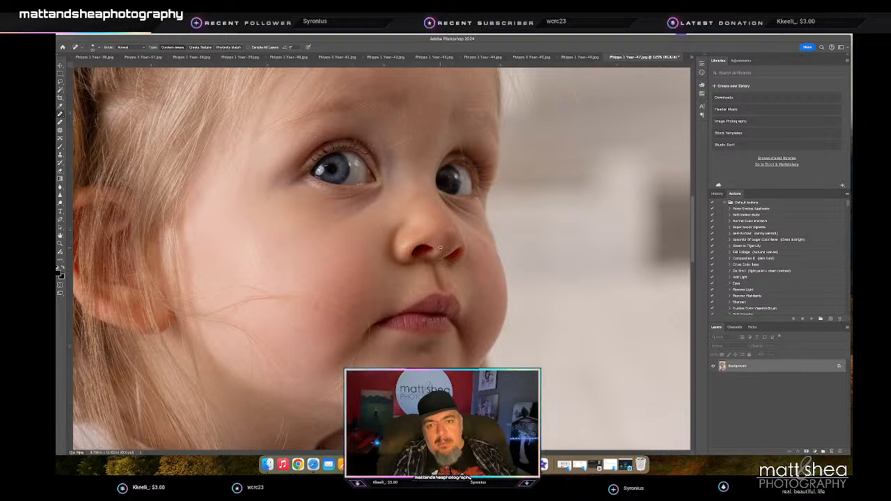
pyautogui.scroll(1, 442, 242)
pyautogui.scroll(2, 446, 250)
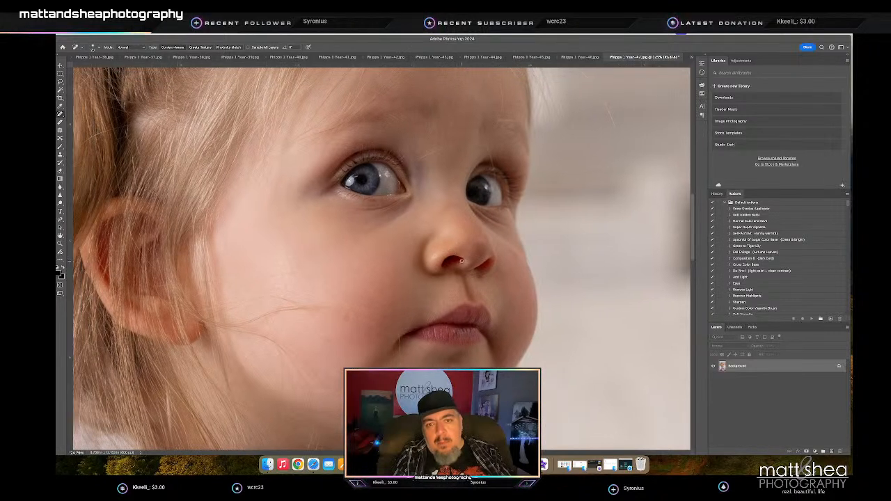
pyautogui.hscroll(2, 461, 261)
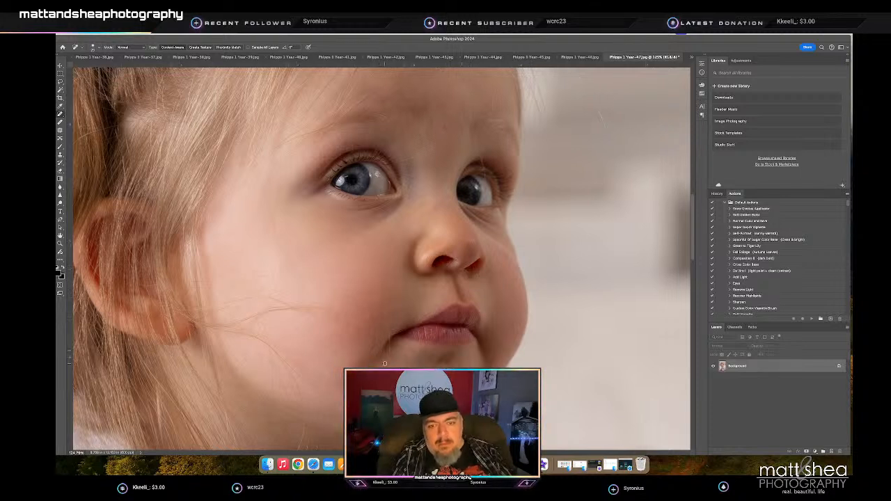
pyautogui.hscroll(4, 389, 360)
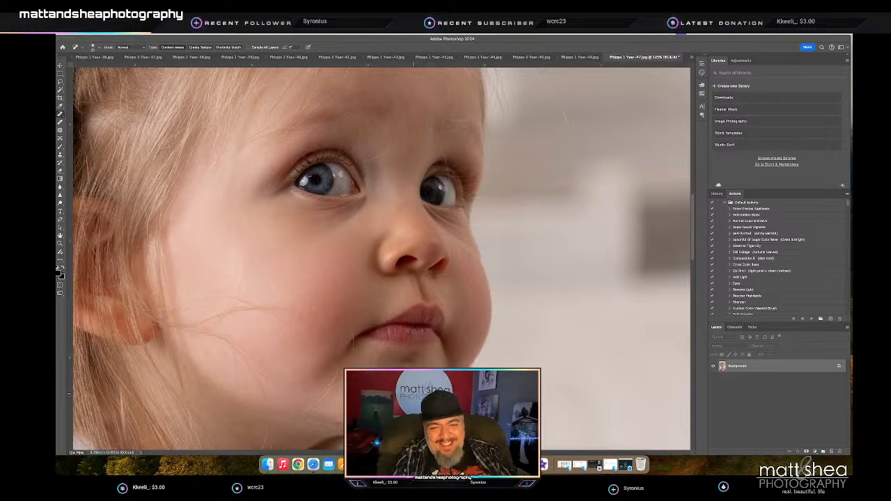
pyautogui.hscroll(2, 388, 342)
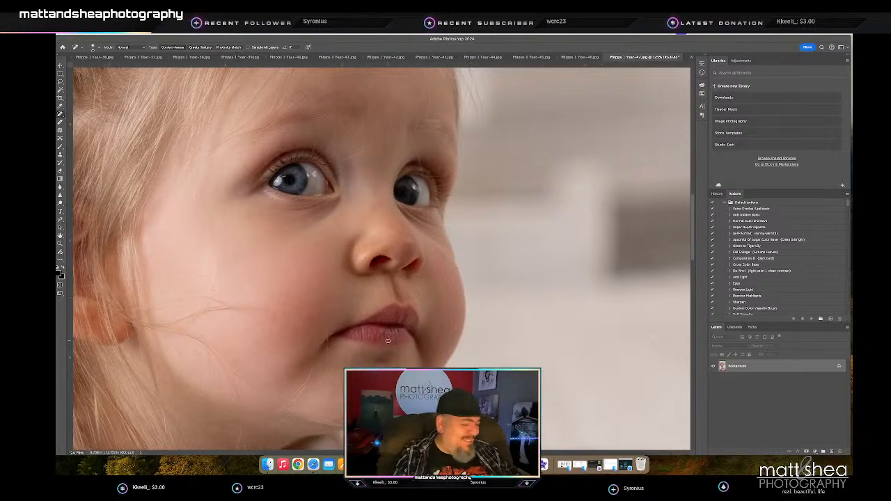
pyautogui.hscroll(2, 388, 341)
# - Check the full portrait of the girl looking sideways, and save and close photo 47
pyautogui.press('z')
pyautogui.moveTo(529, 310); pyautogui.dragTo(472, 307)
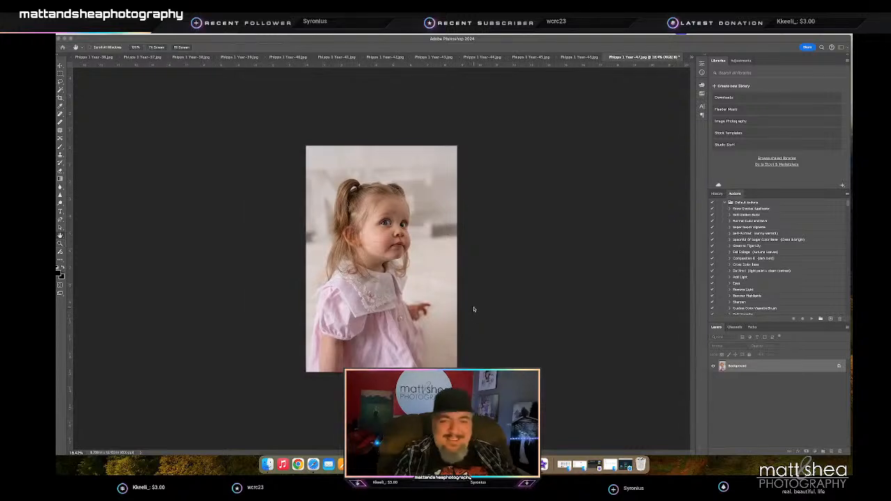
pyautogui.press('super+s')
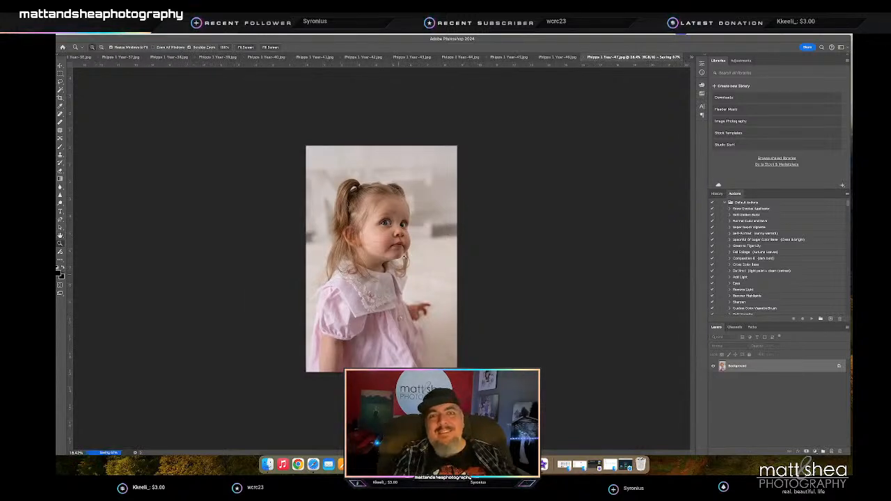
pyautogui.press('super+w')
# - Reduce the Spot Healing Brush size and heal small blemishes on the crying girl's face in photo 46
pyautogui.moveTo(388, 207); pyautogui.dragTo(437, 209)
pyautogui.press('j')
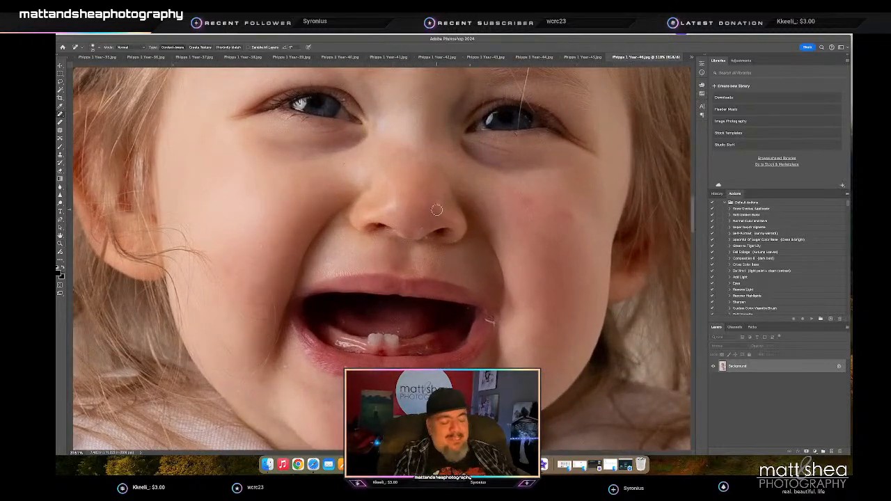
pyautogui.press('[')
pyautogui.press('[')
pyautogui.press('[')
pyautogui.press('[')
pyautogui.press('[')
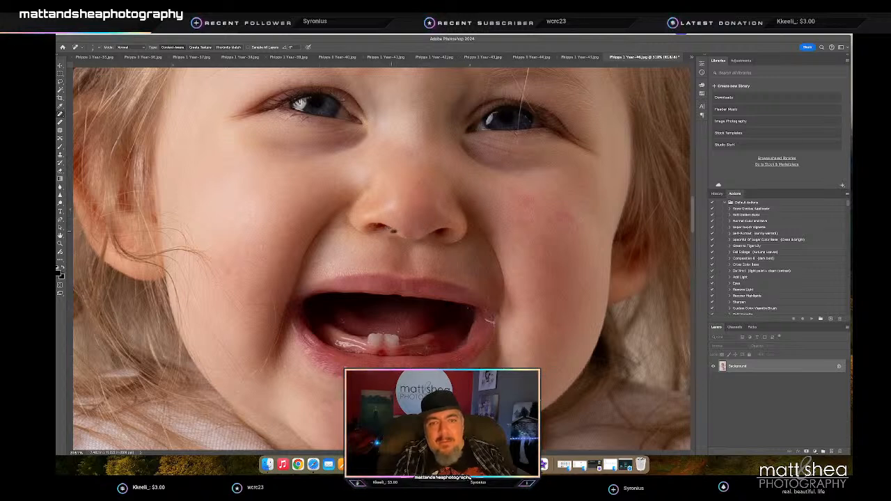
pyautogui.hscroll(-1, 392, 229)
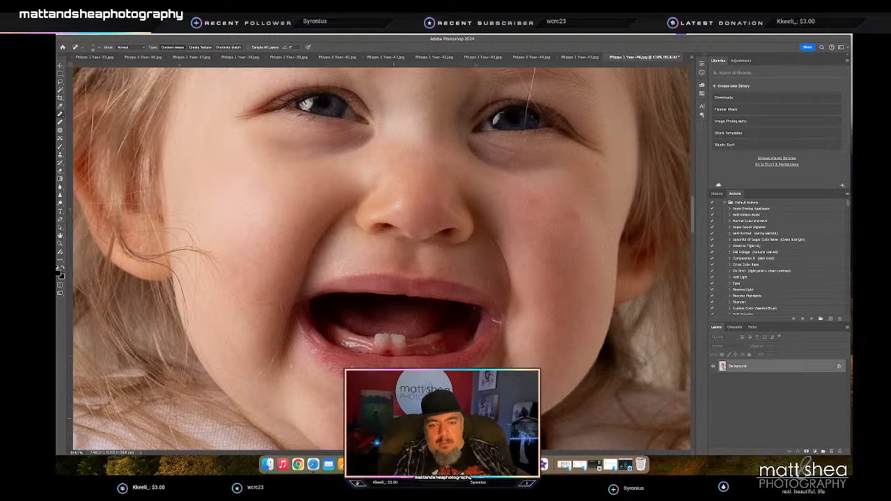
pyautogui.scroll(-2, 381, 260)
pyautogui.hscroll(-1, 381, 260)
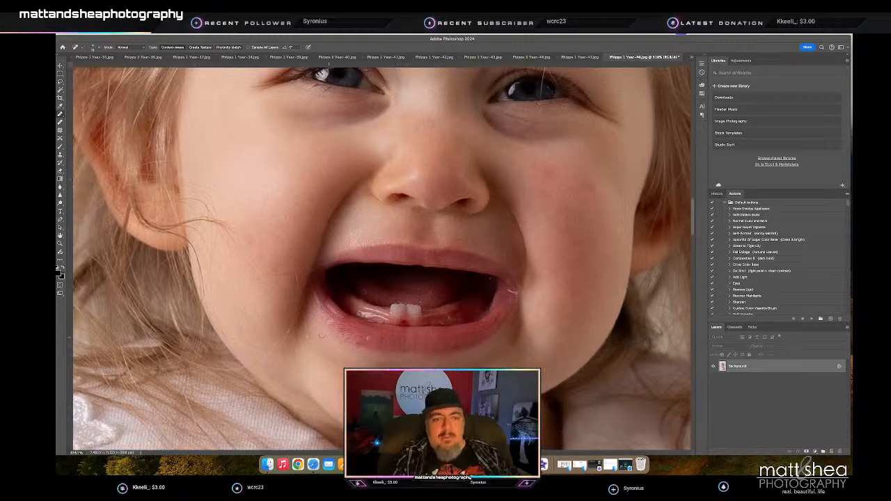
# - Check the crying girl's retouched face as a whole, and save and close photo 46
pyautogui.press('z')
pyautogui.hotkey('ctrl', '0')
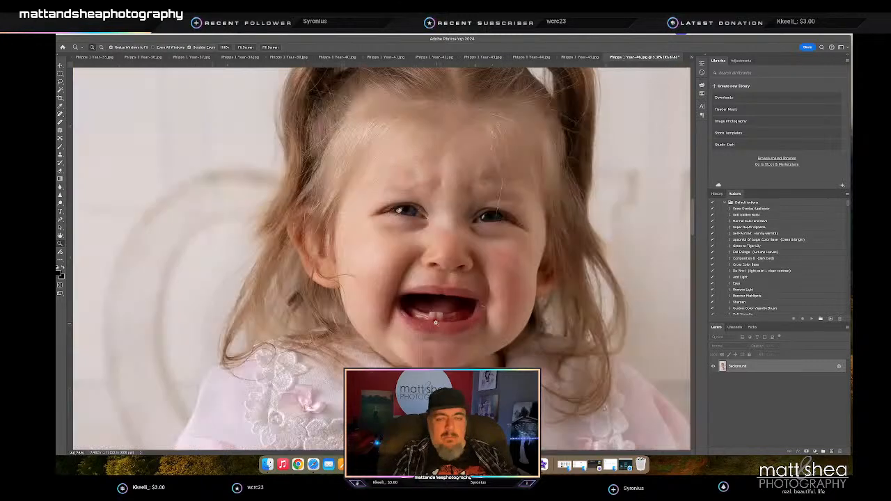
pyautogui.moveTo(404, 325); pyautogui.dragTo(400, 326)
pyautogui.press('super+s')
pyautogui.press('super+w')
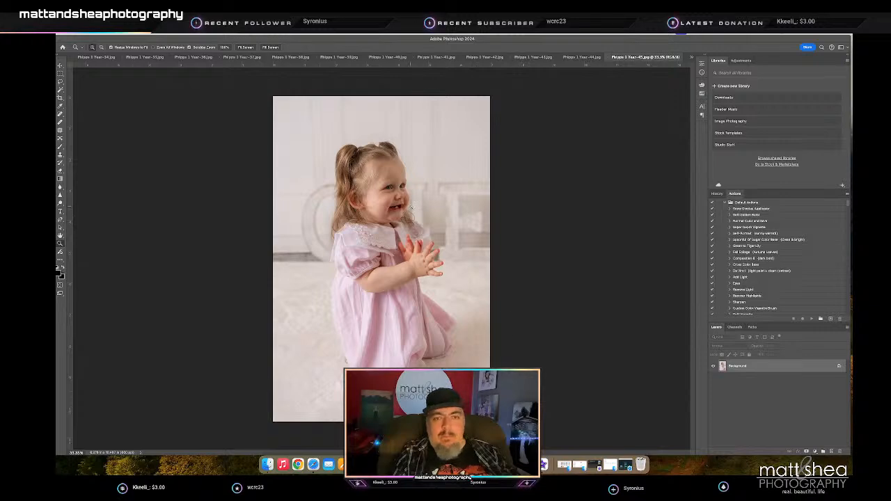
# - Heal the small skin blemishes around the smiling girl's nose and upper lip in photo 45
pyautogui.moveTo(380, 190); pyautogui.dragTo(433, 192)
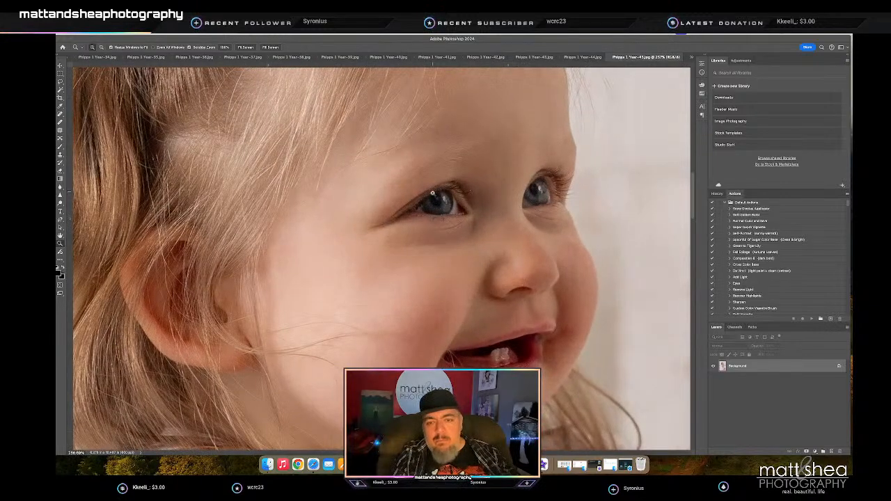
pyautogui.press('j')
pyautogui.click(502, 310)
pyautogui.hscroll(-1, 515, 299)
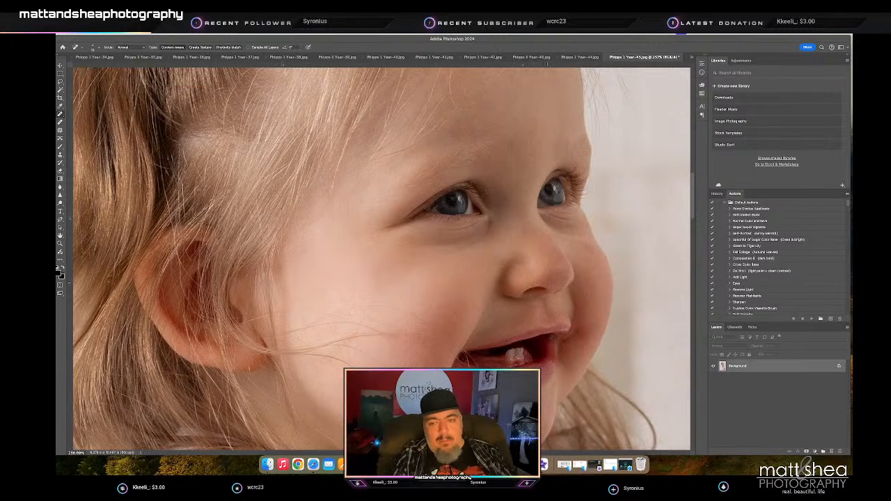